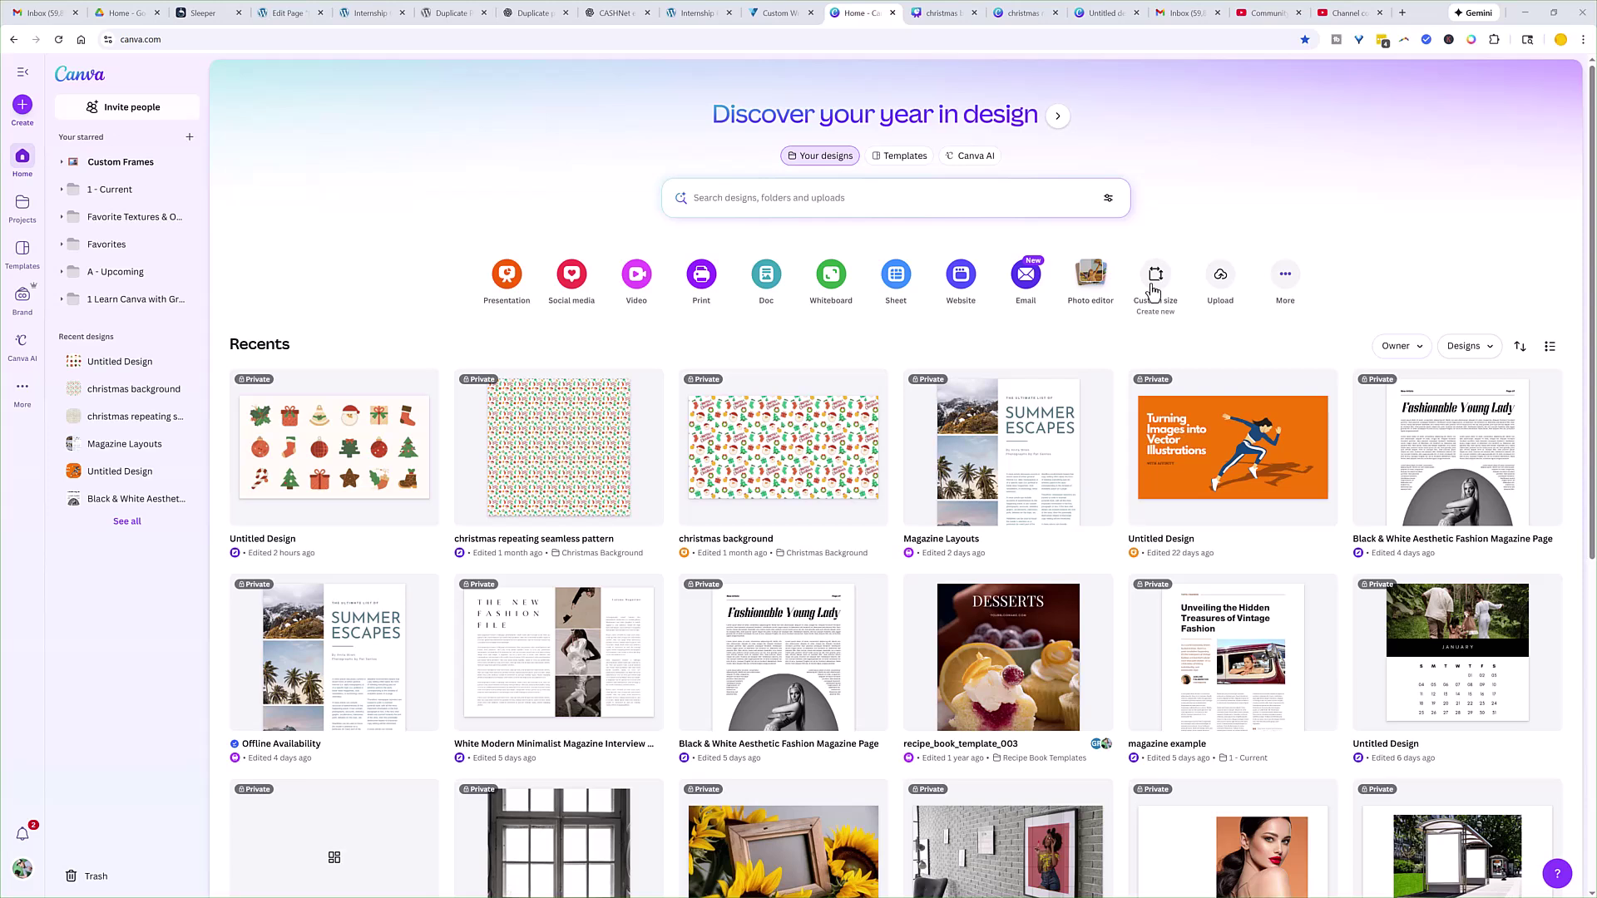
Open Canva AI's image generation mode and look over the available image styles
click(978, 158)
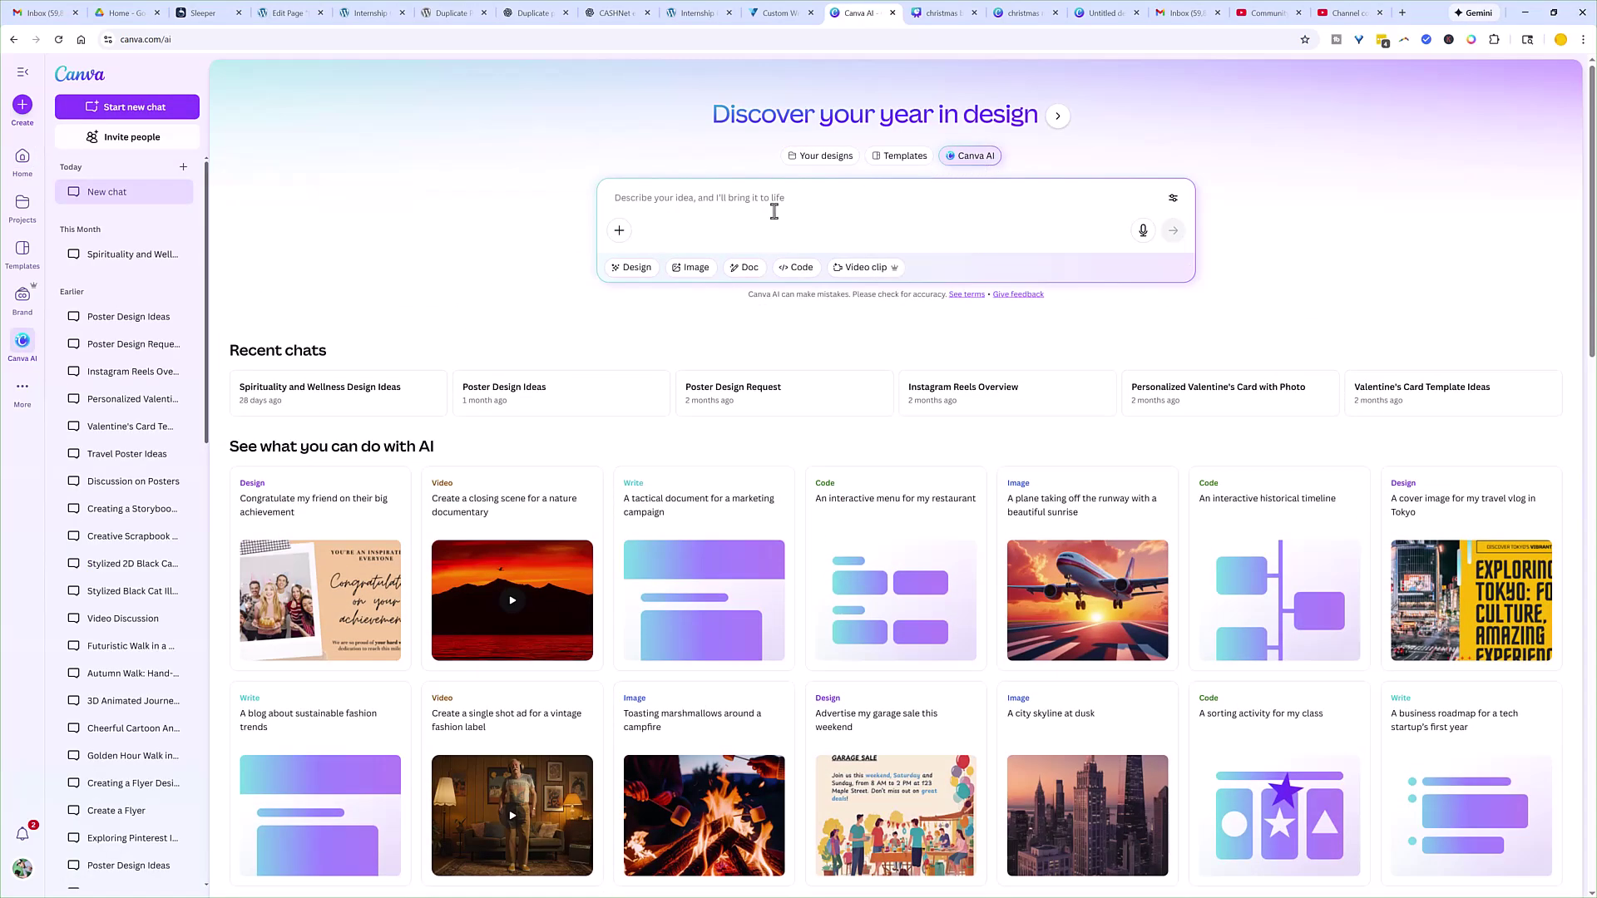
click(690, 267)
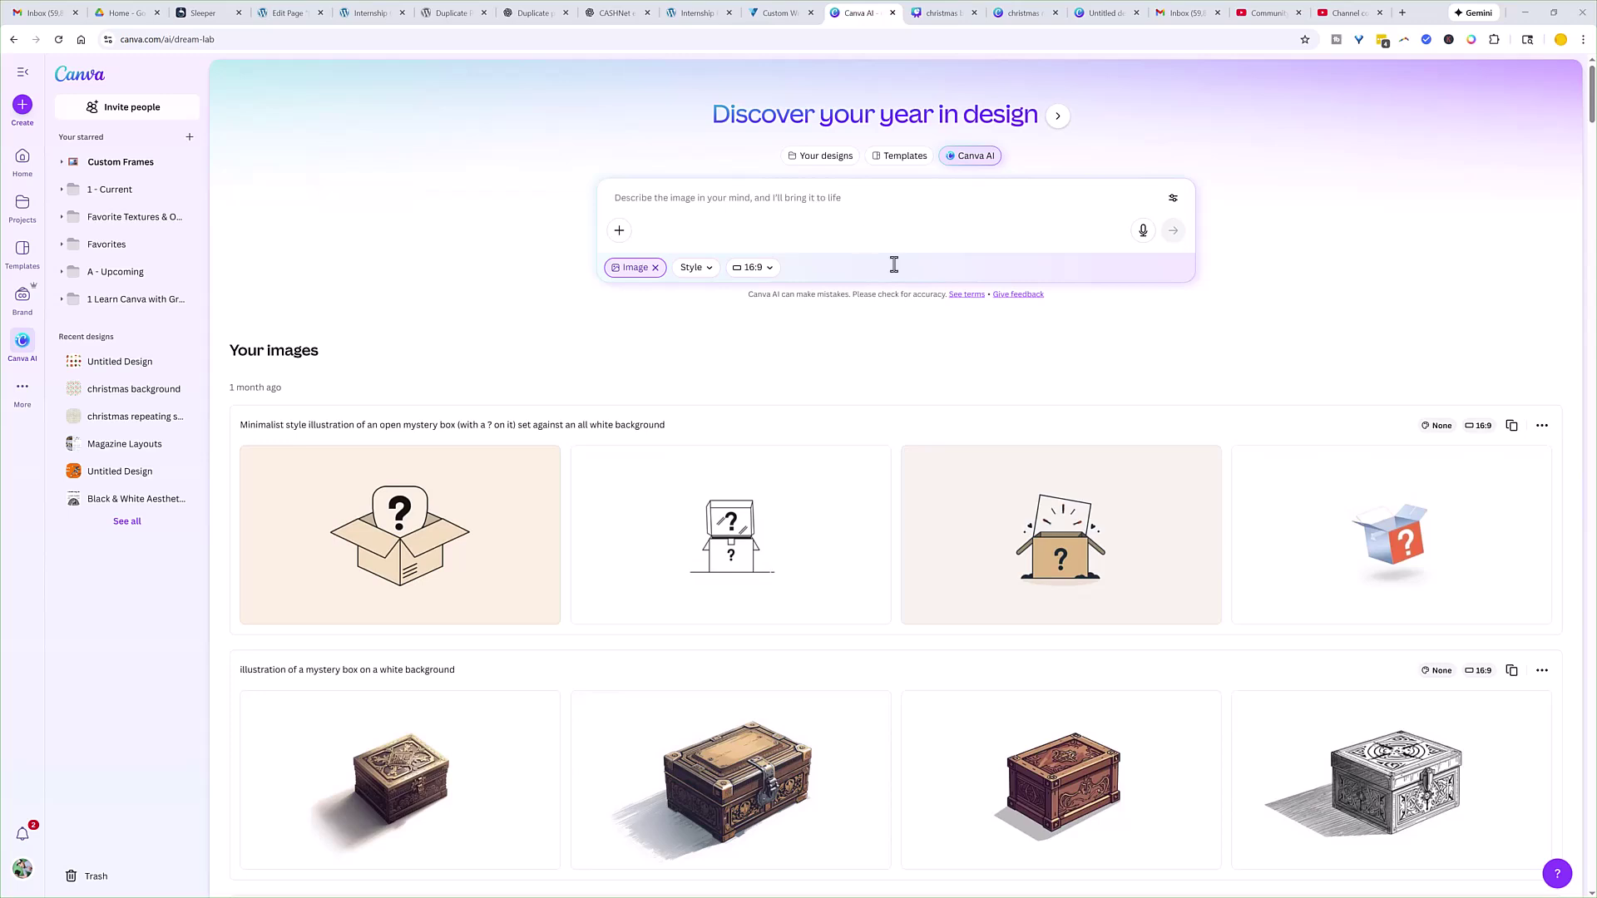
click(710, 272)
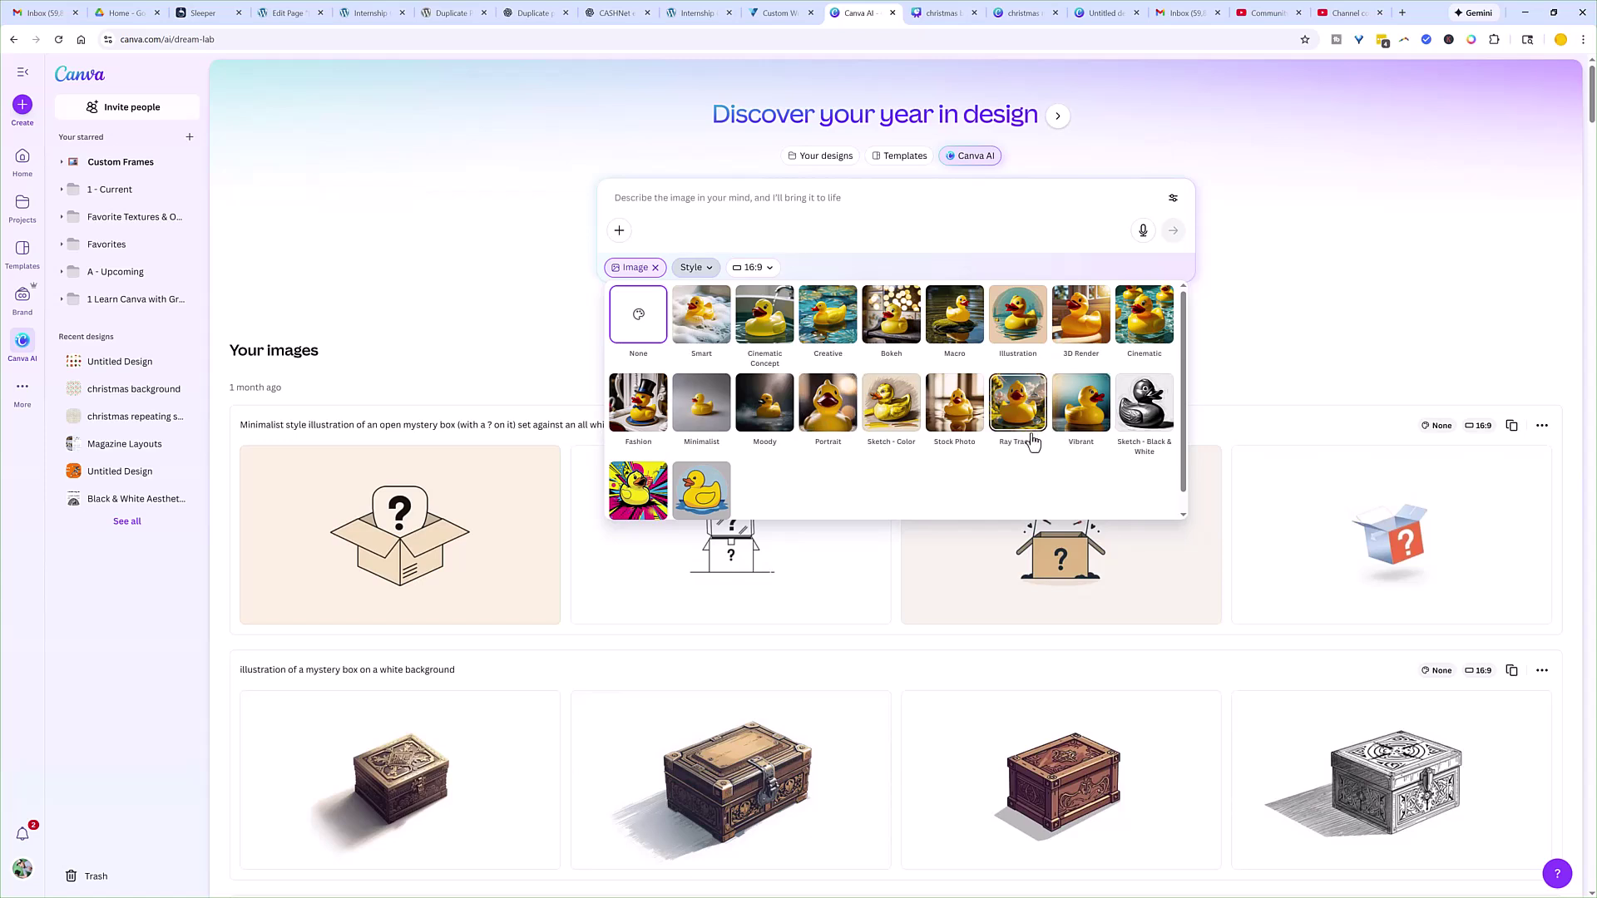
click(789, 235)
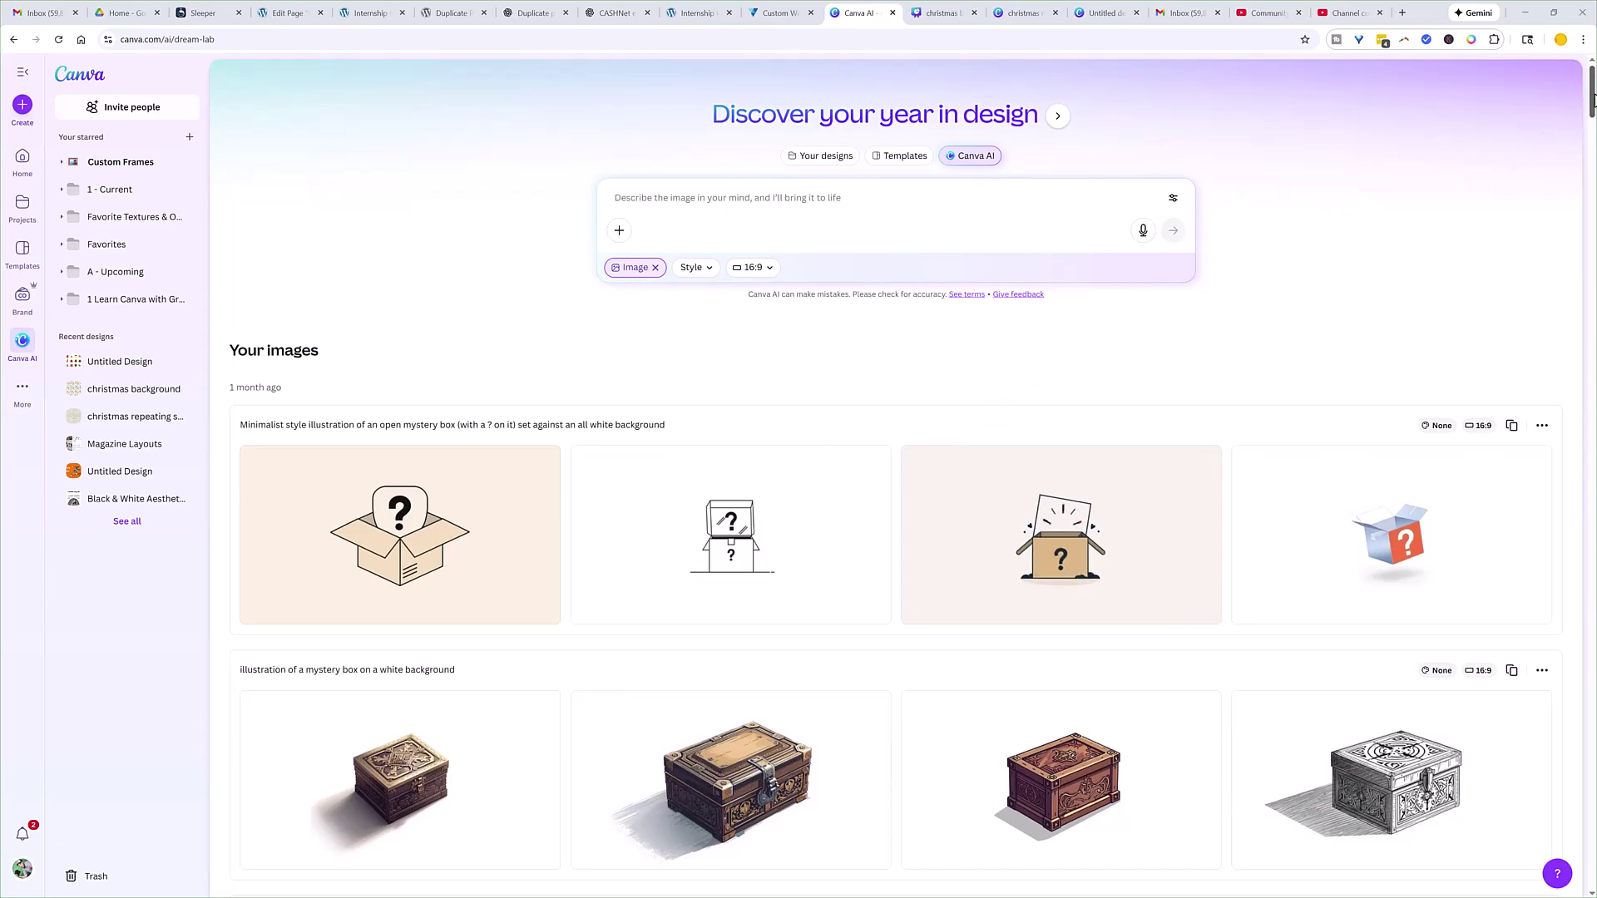
Examine earlier images generated from the illustrated Christmas elements prompt, previewing the sparse candy cane row and the densely filled collection
scroll(752, 495, down, 15)
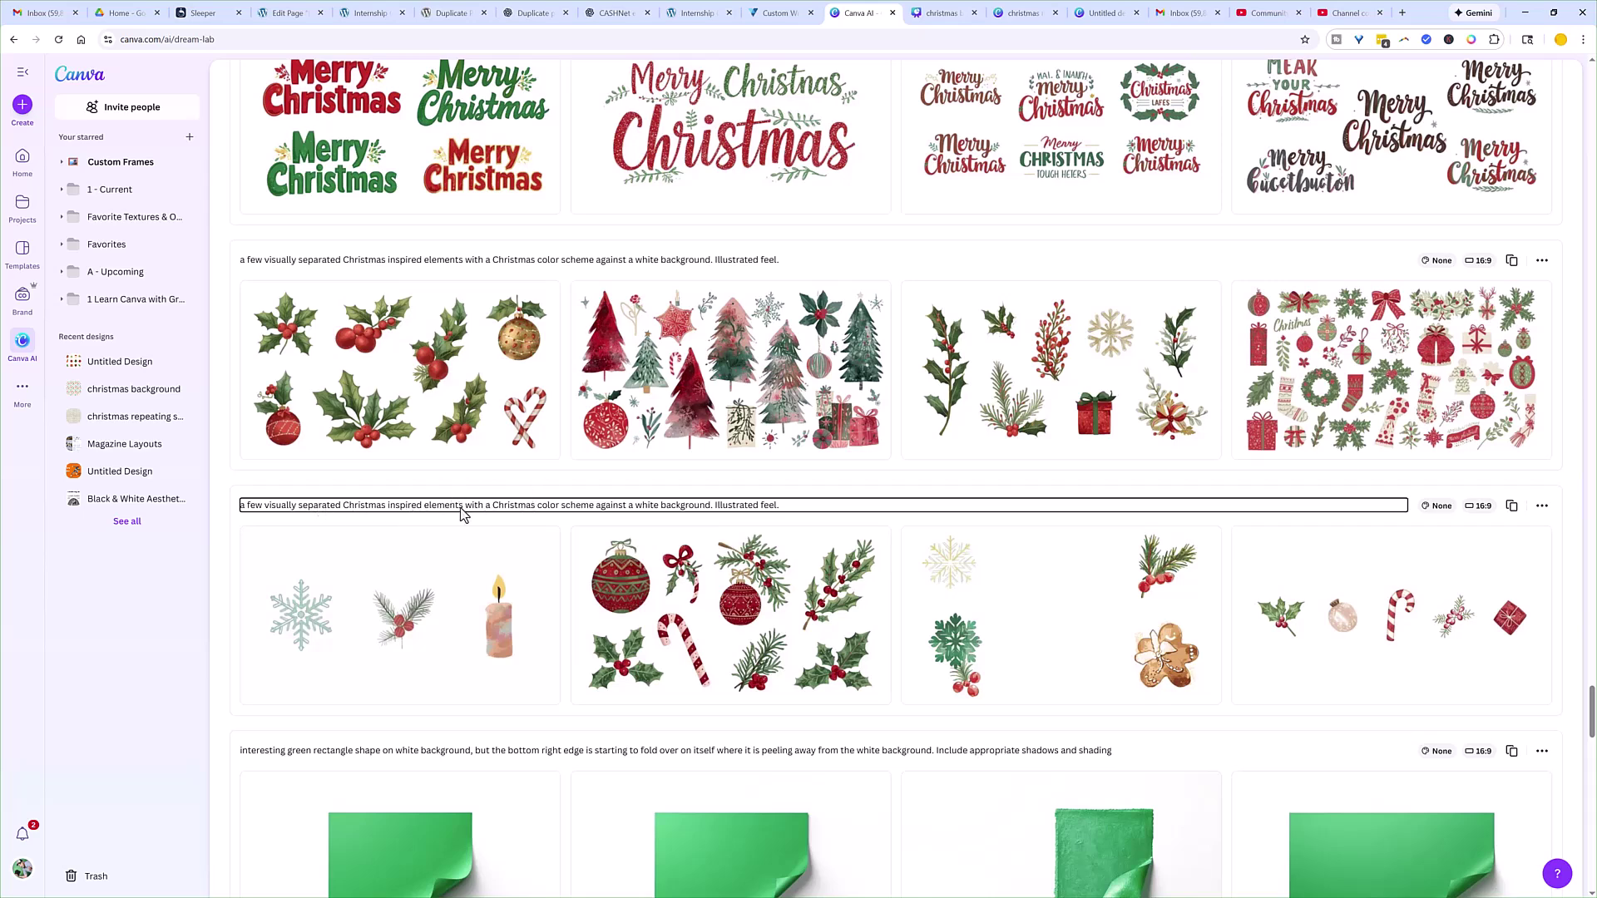
mouse_move(474, 564)
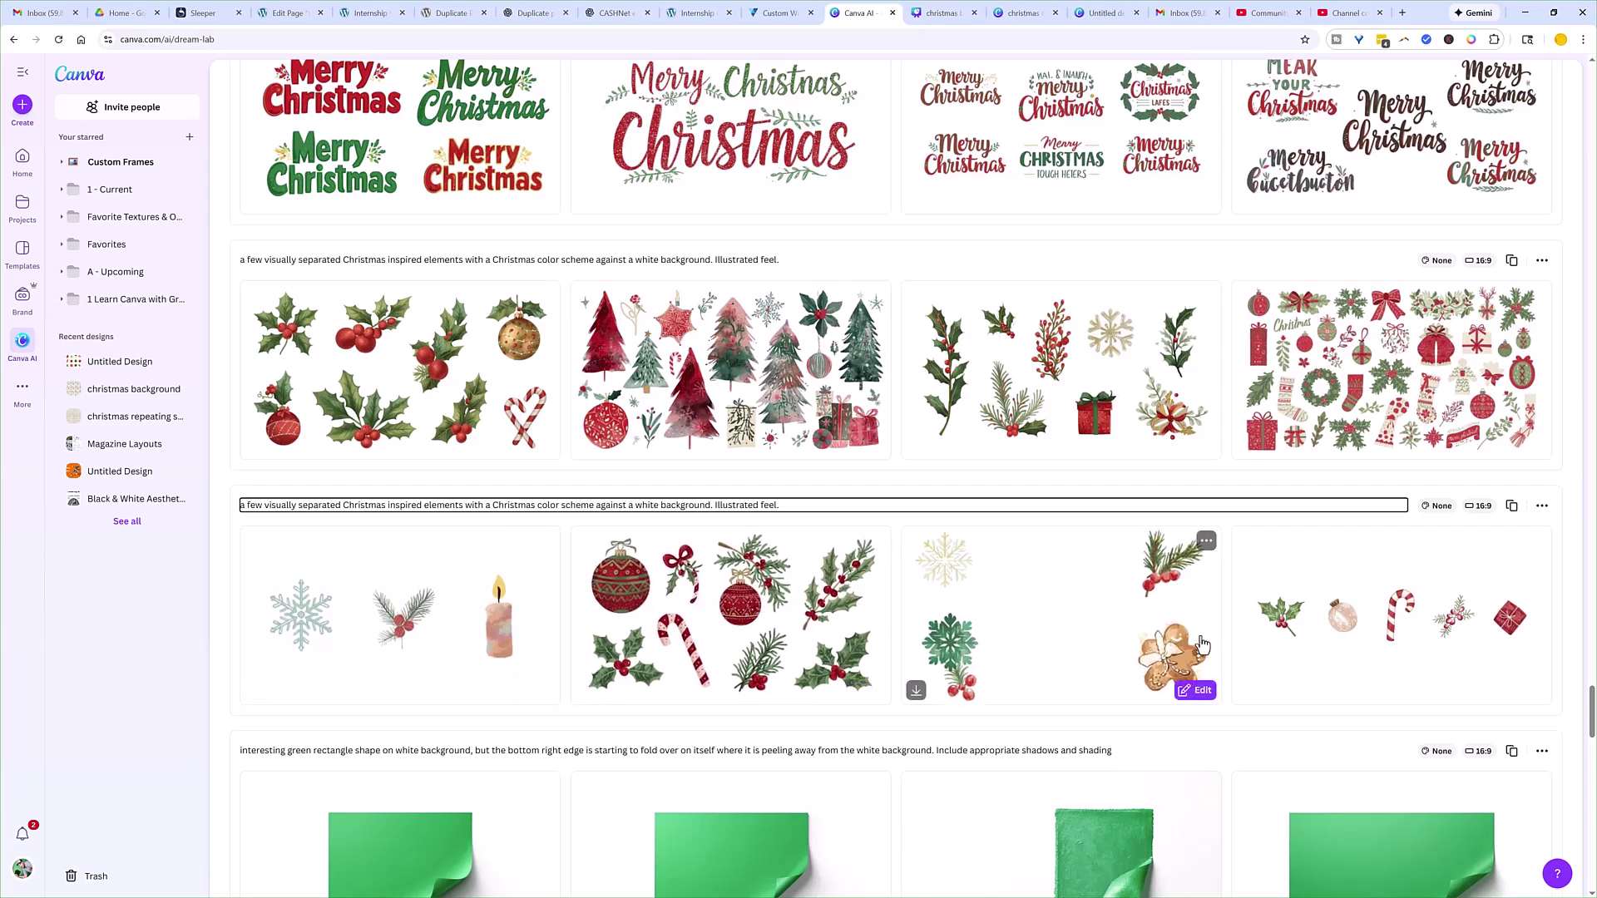
click(1279, 667)
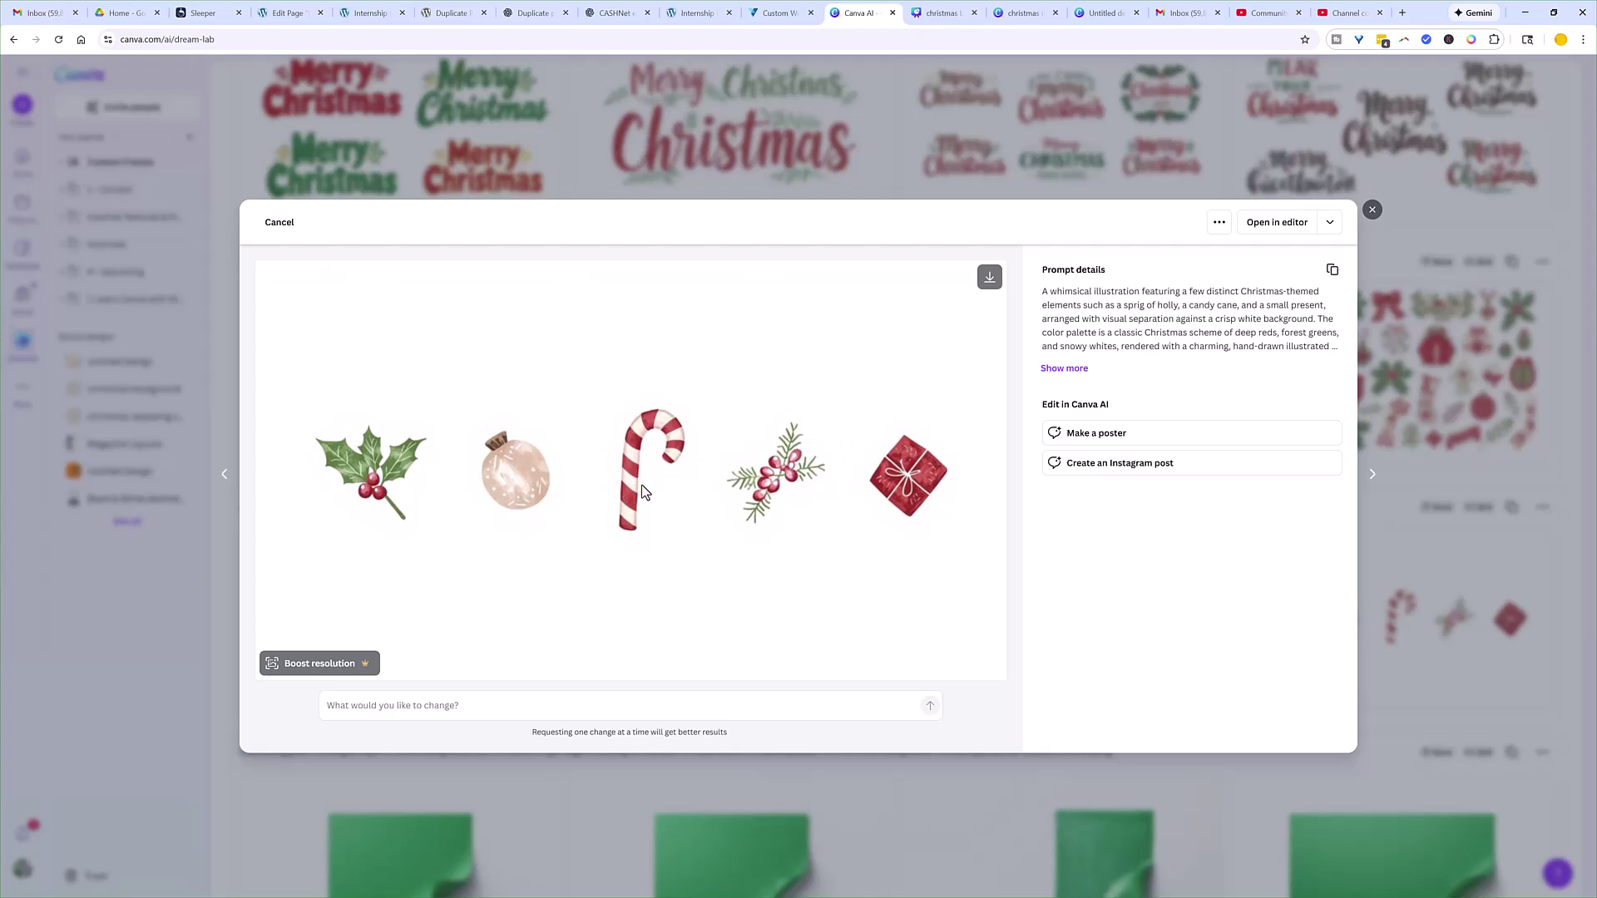
click(1371, 211)
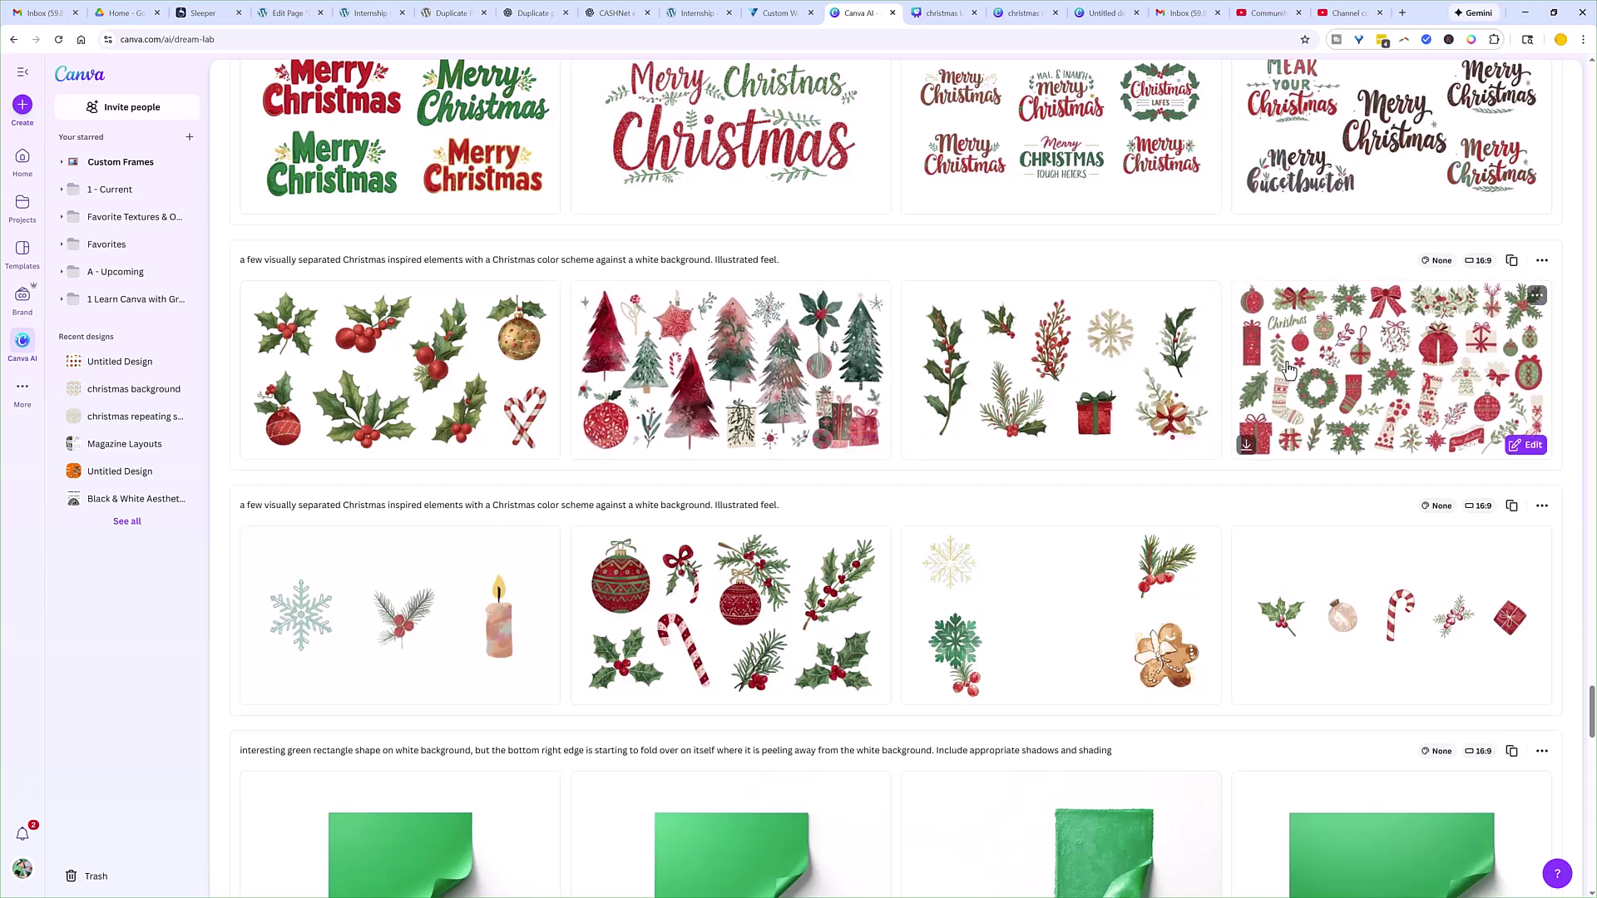
click(1352, 387)
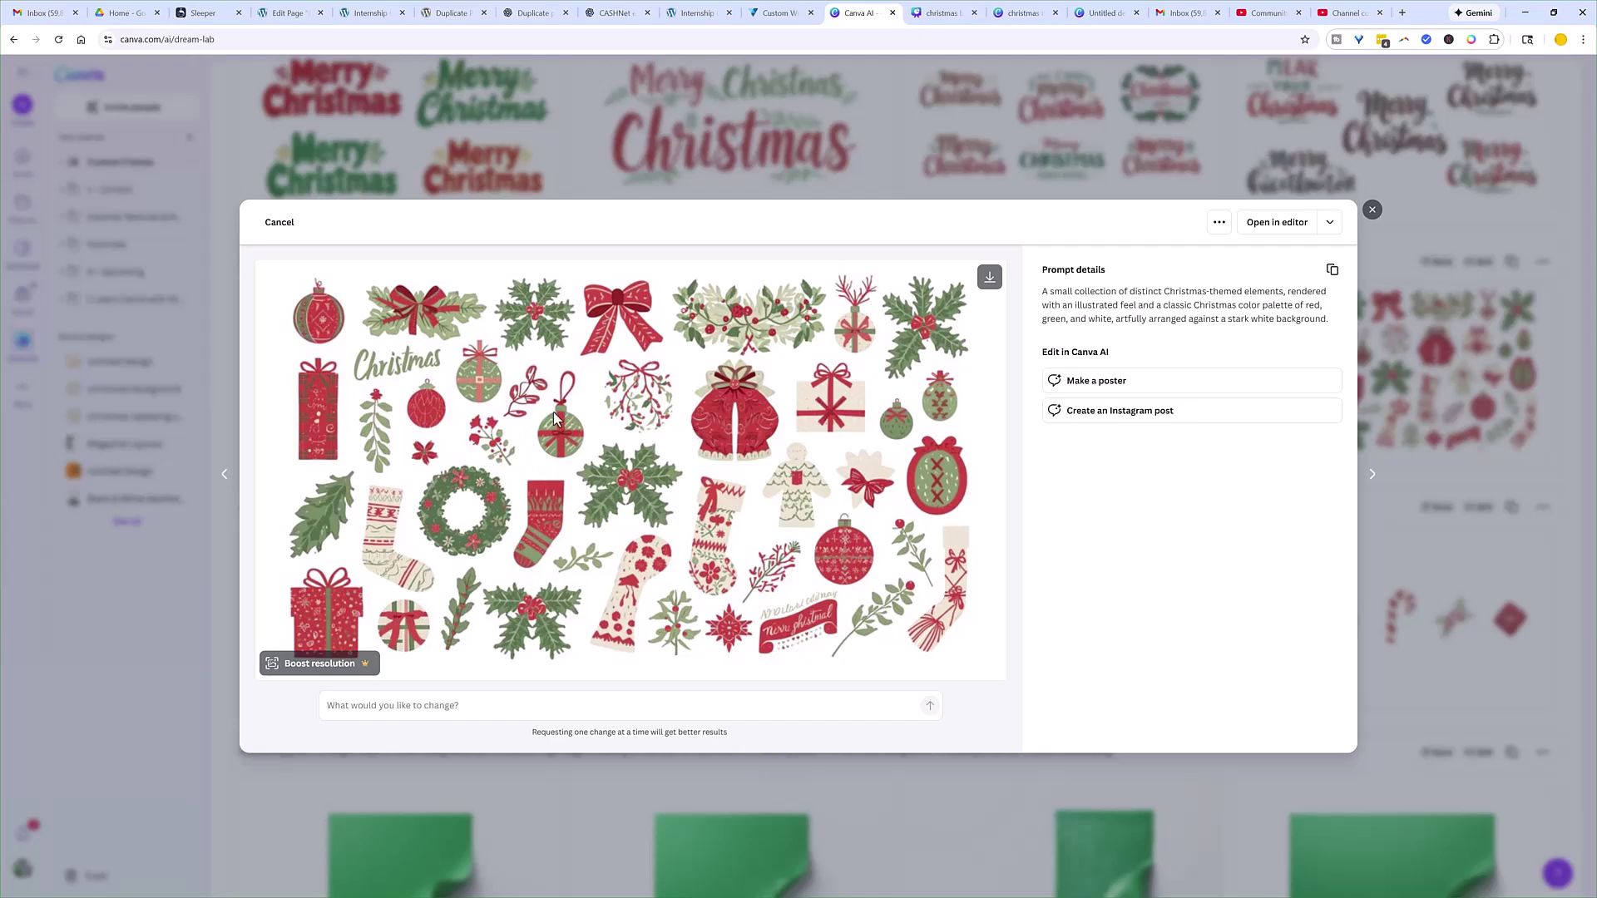
click(1372, 210)
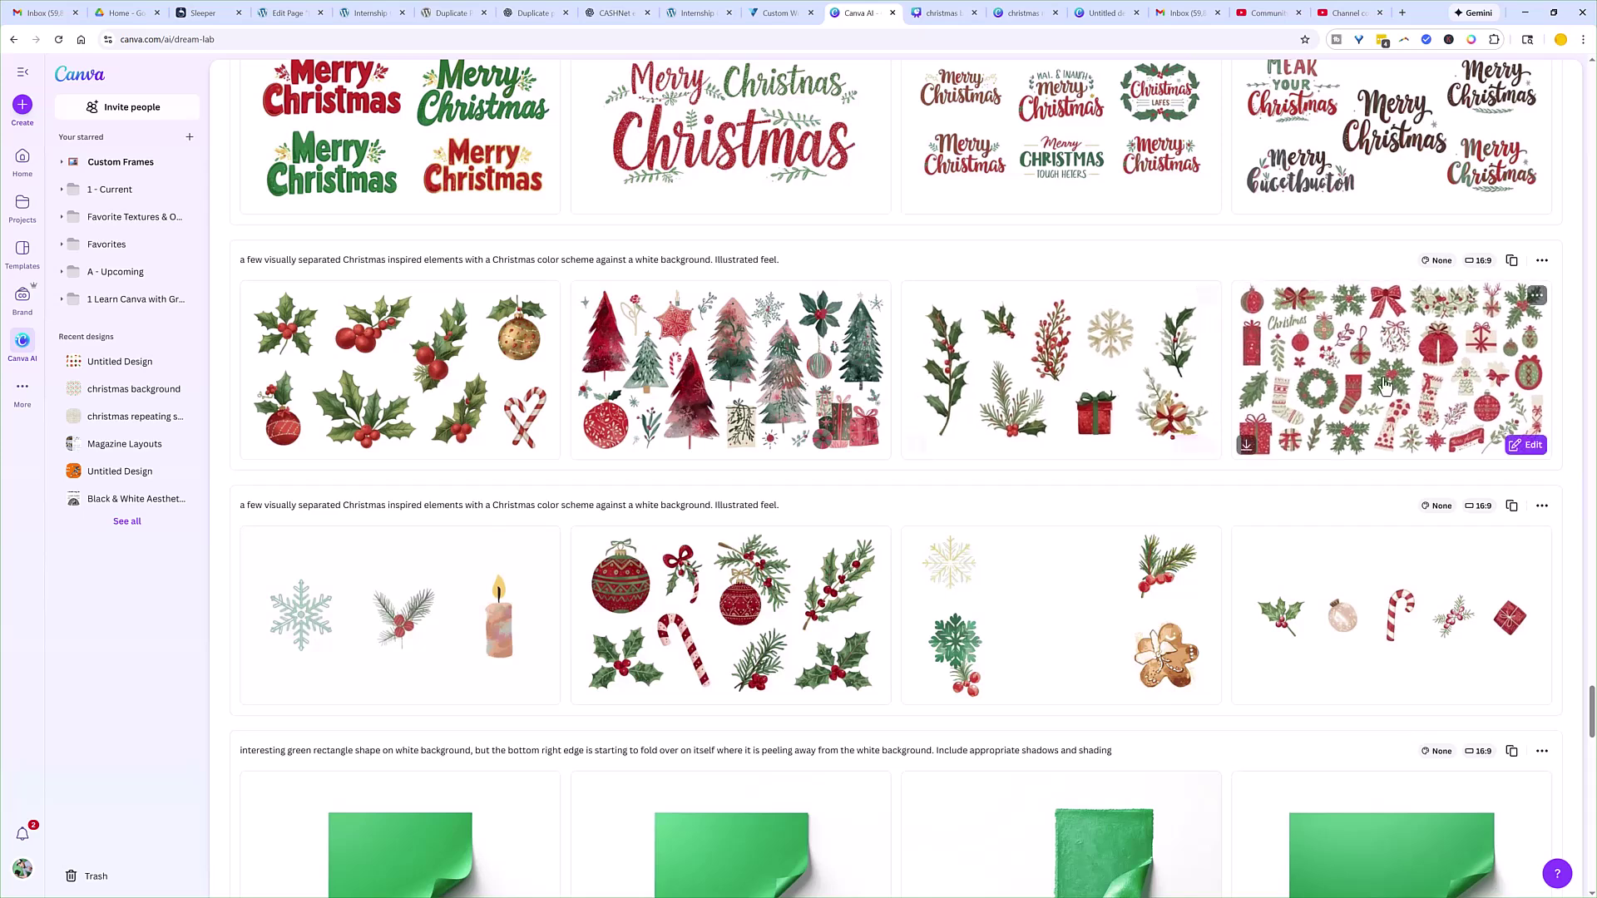
Examine the generated Christmas text and flat icon images, previewing the first two icon sets and the boosted-resolution icon set
scroll(1354, 389, up, 3)
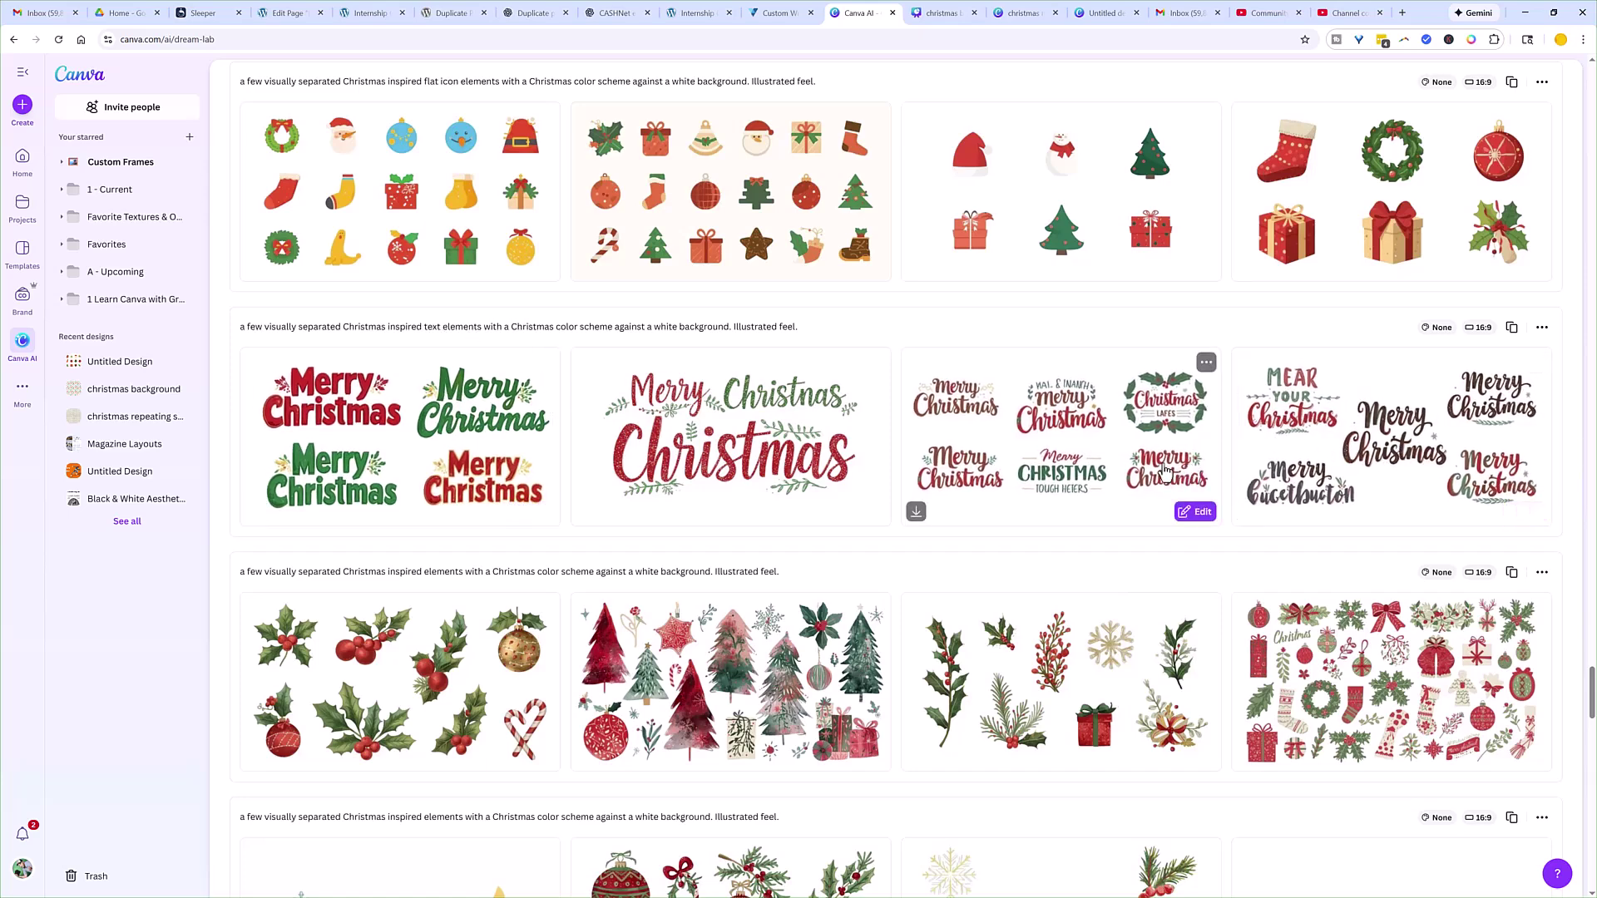
scroll(1204, 480, up, 3)
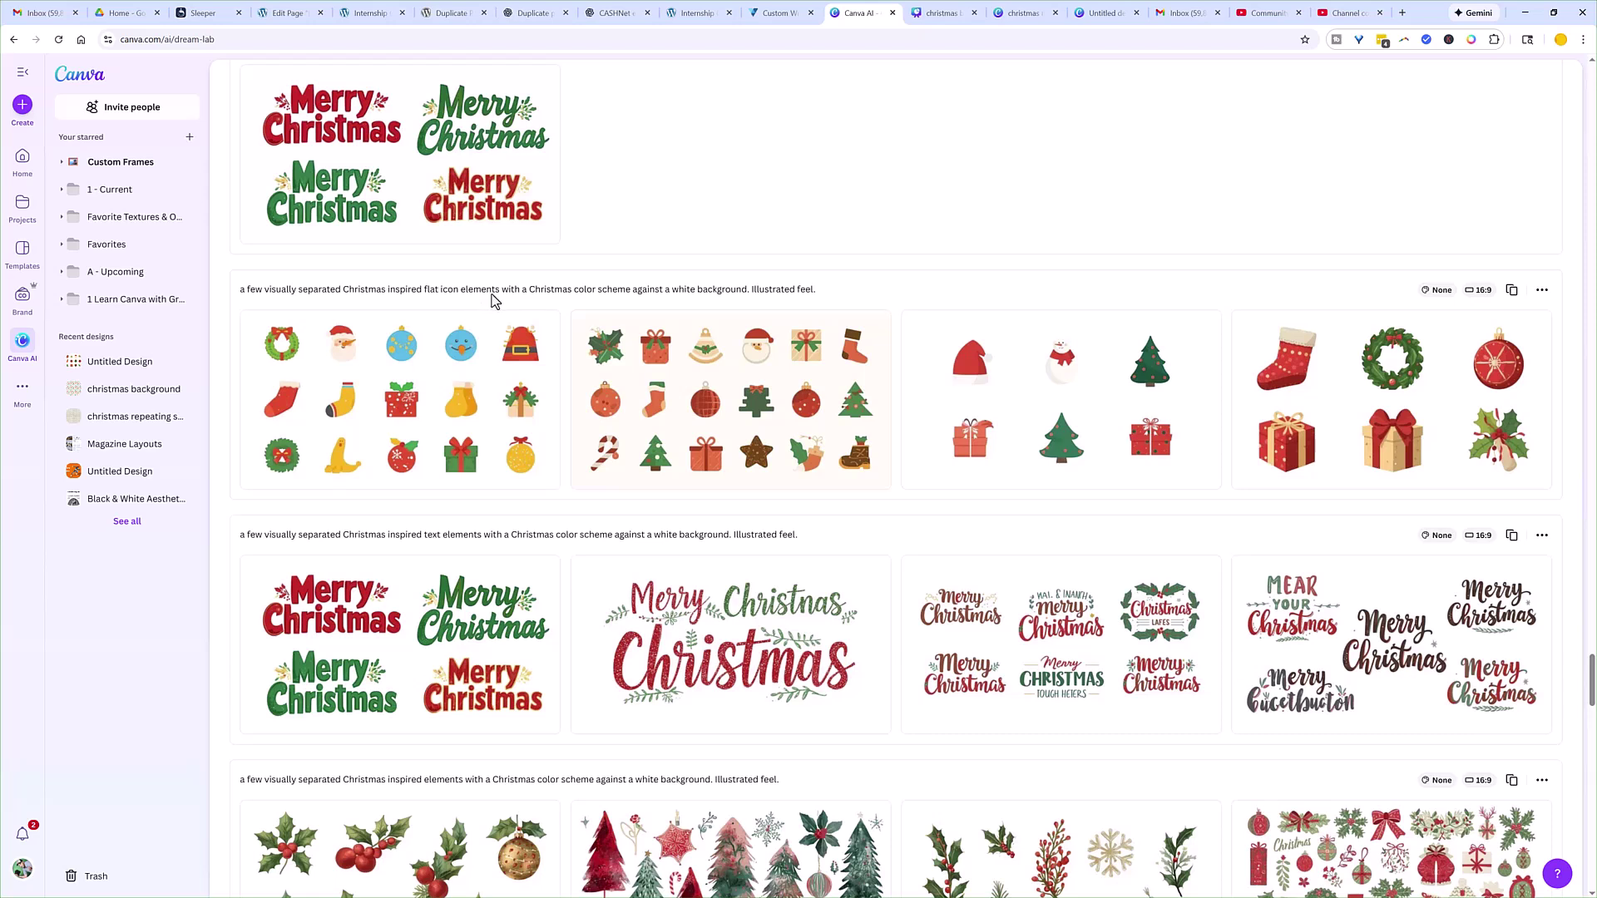
click(421, 372)
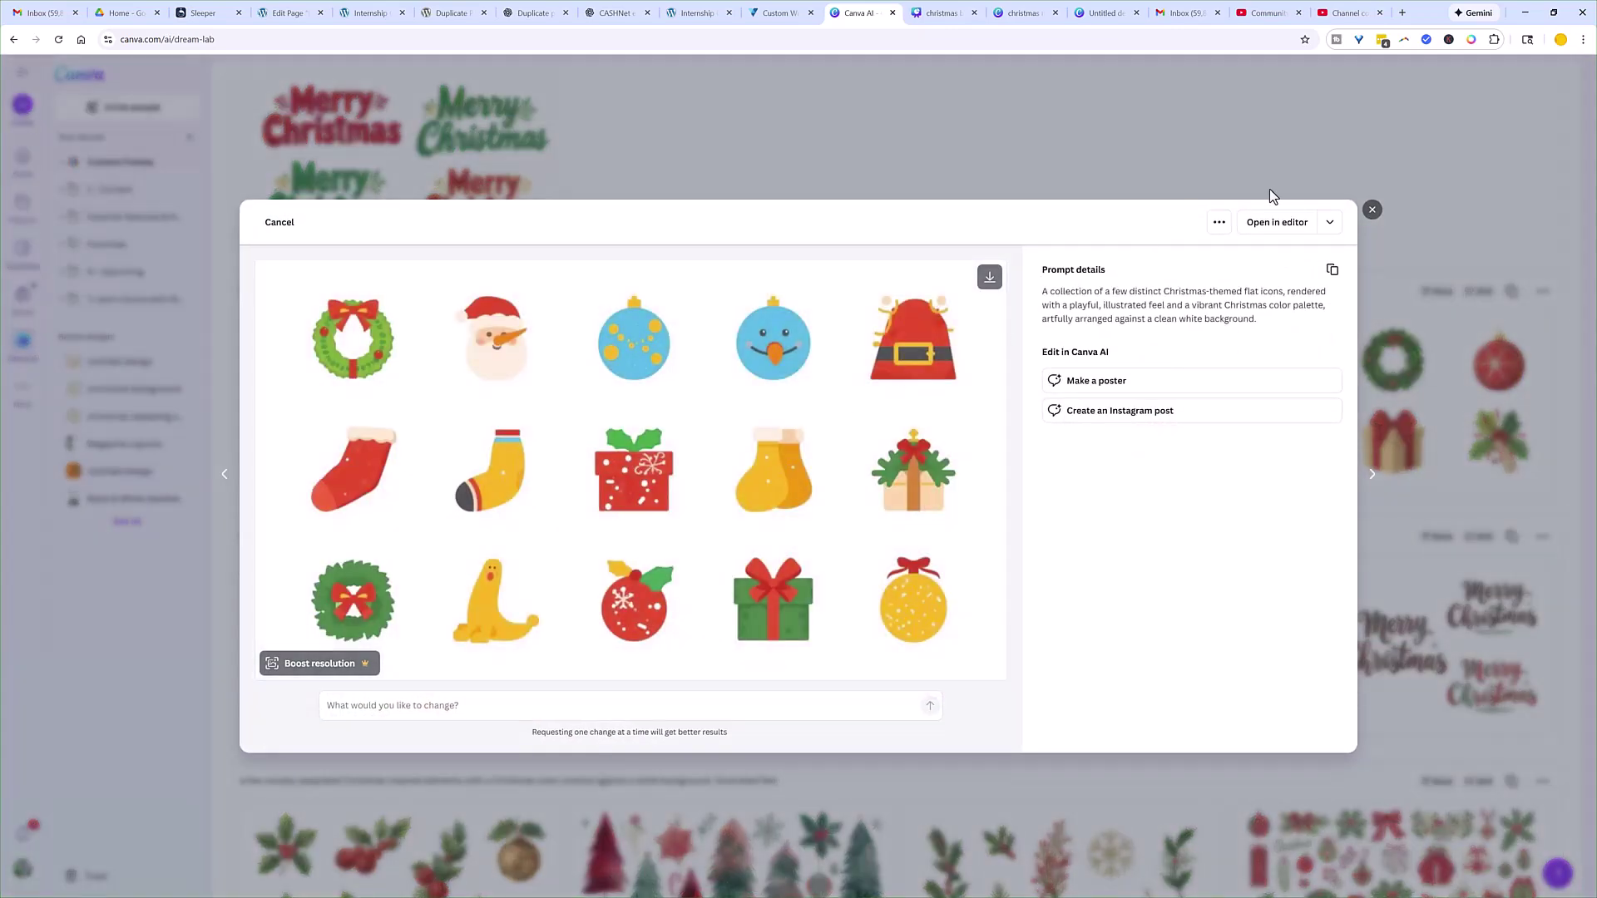
click(1373, 212)
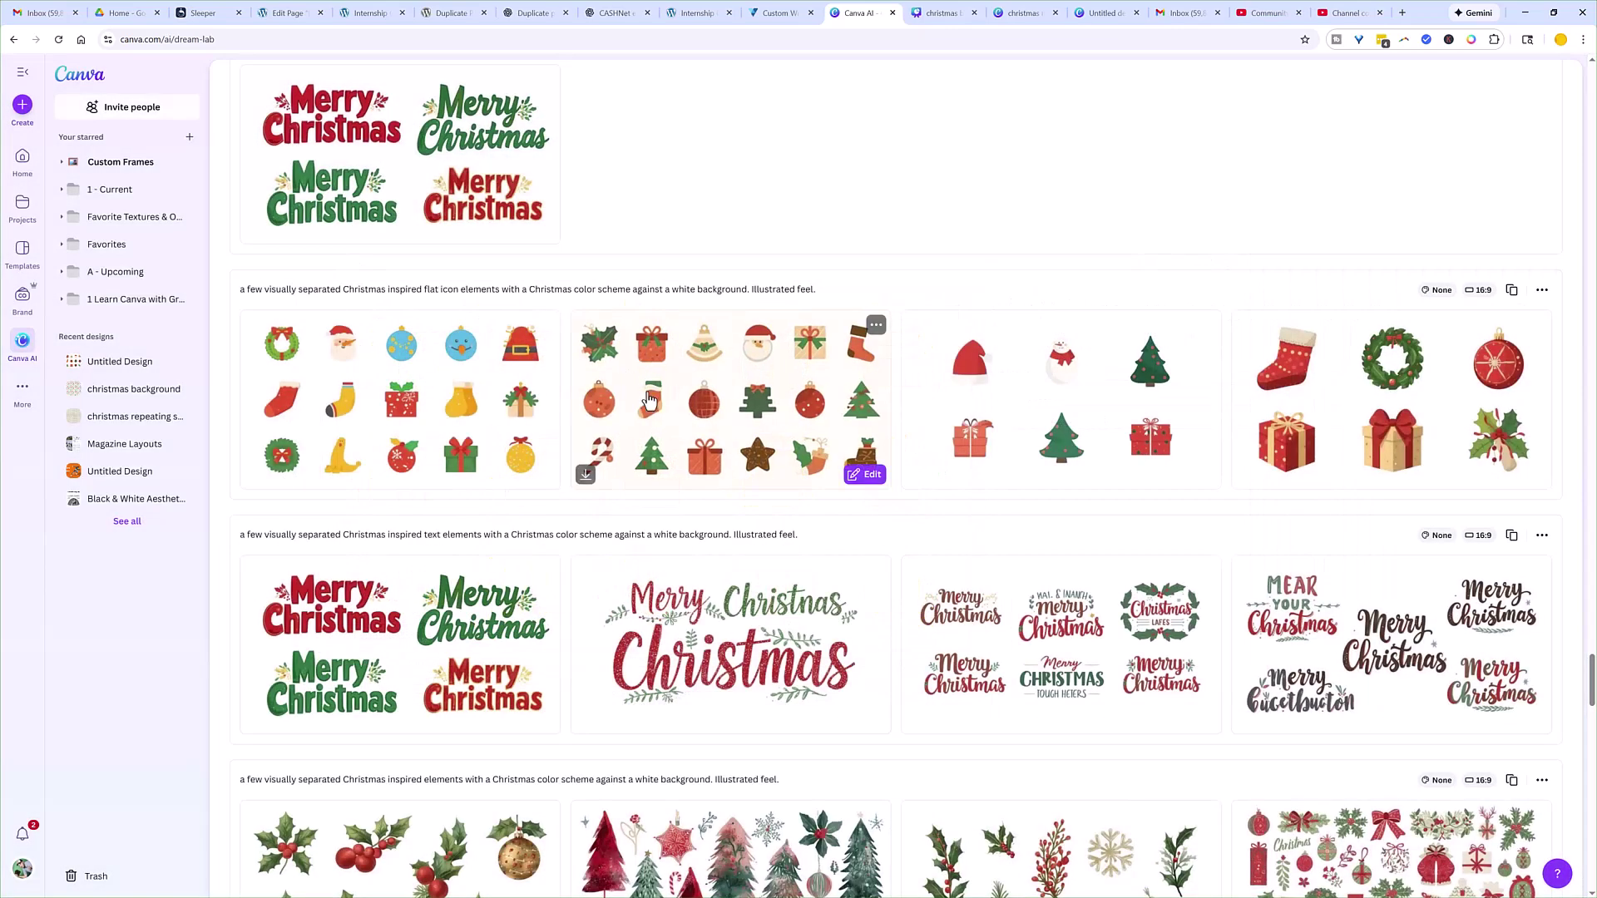
click(649, 403)
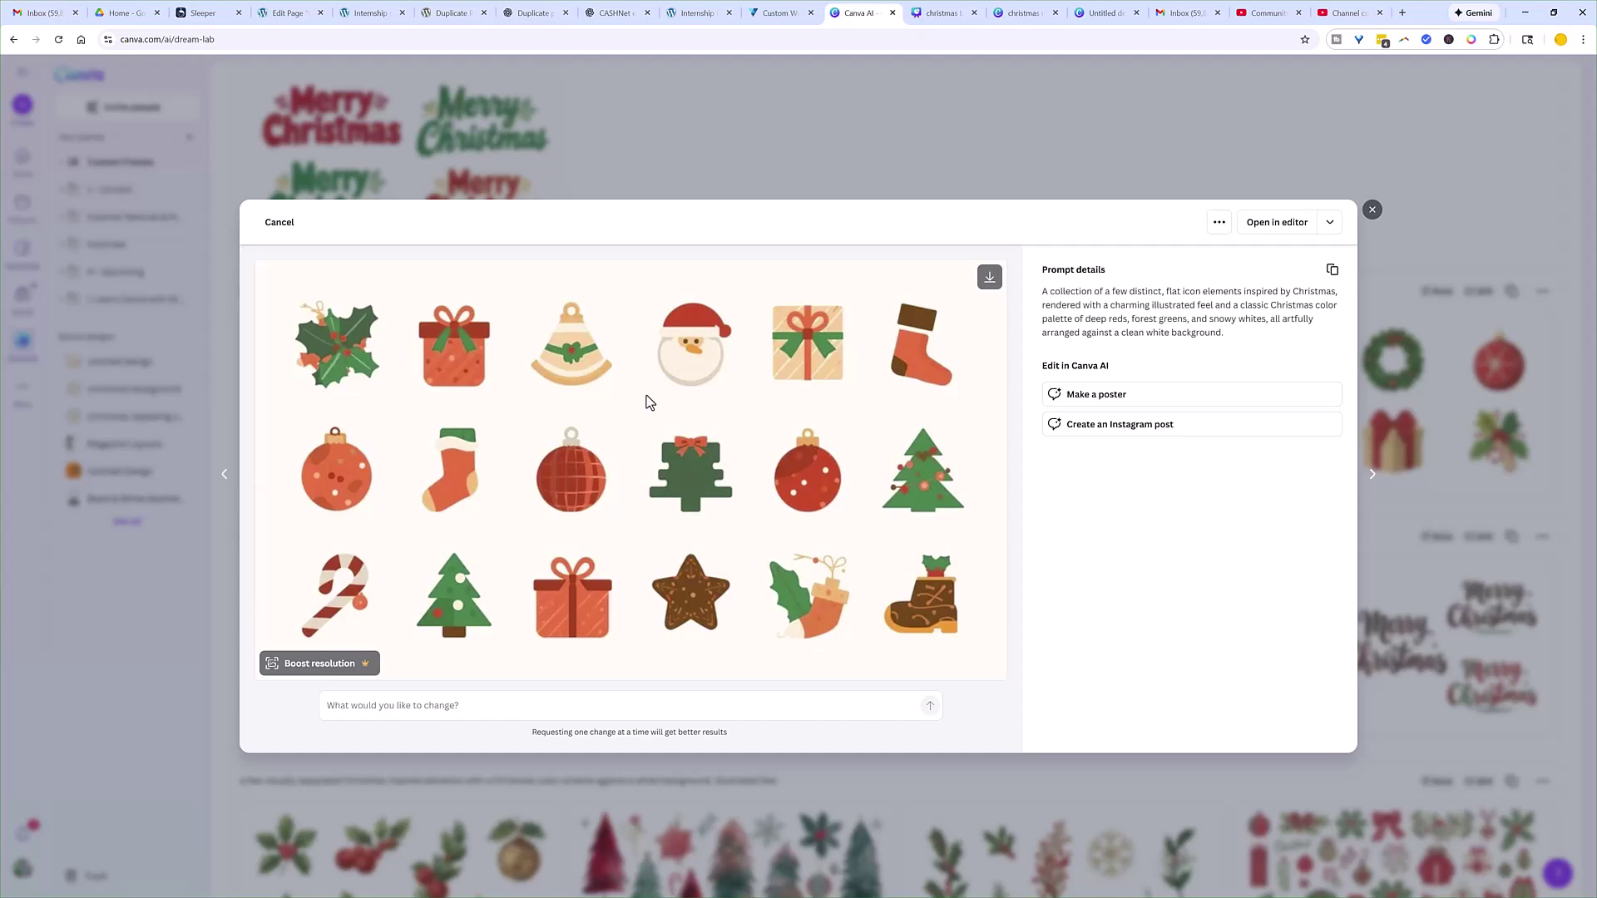
click(1374, 211)
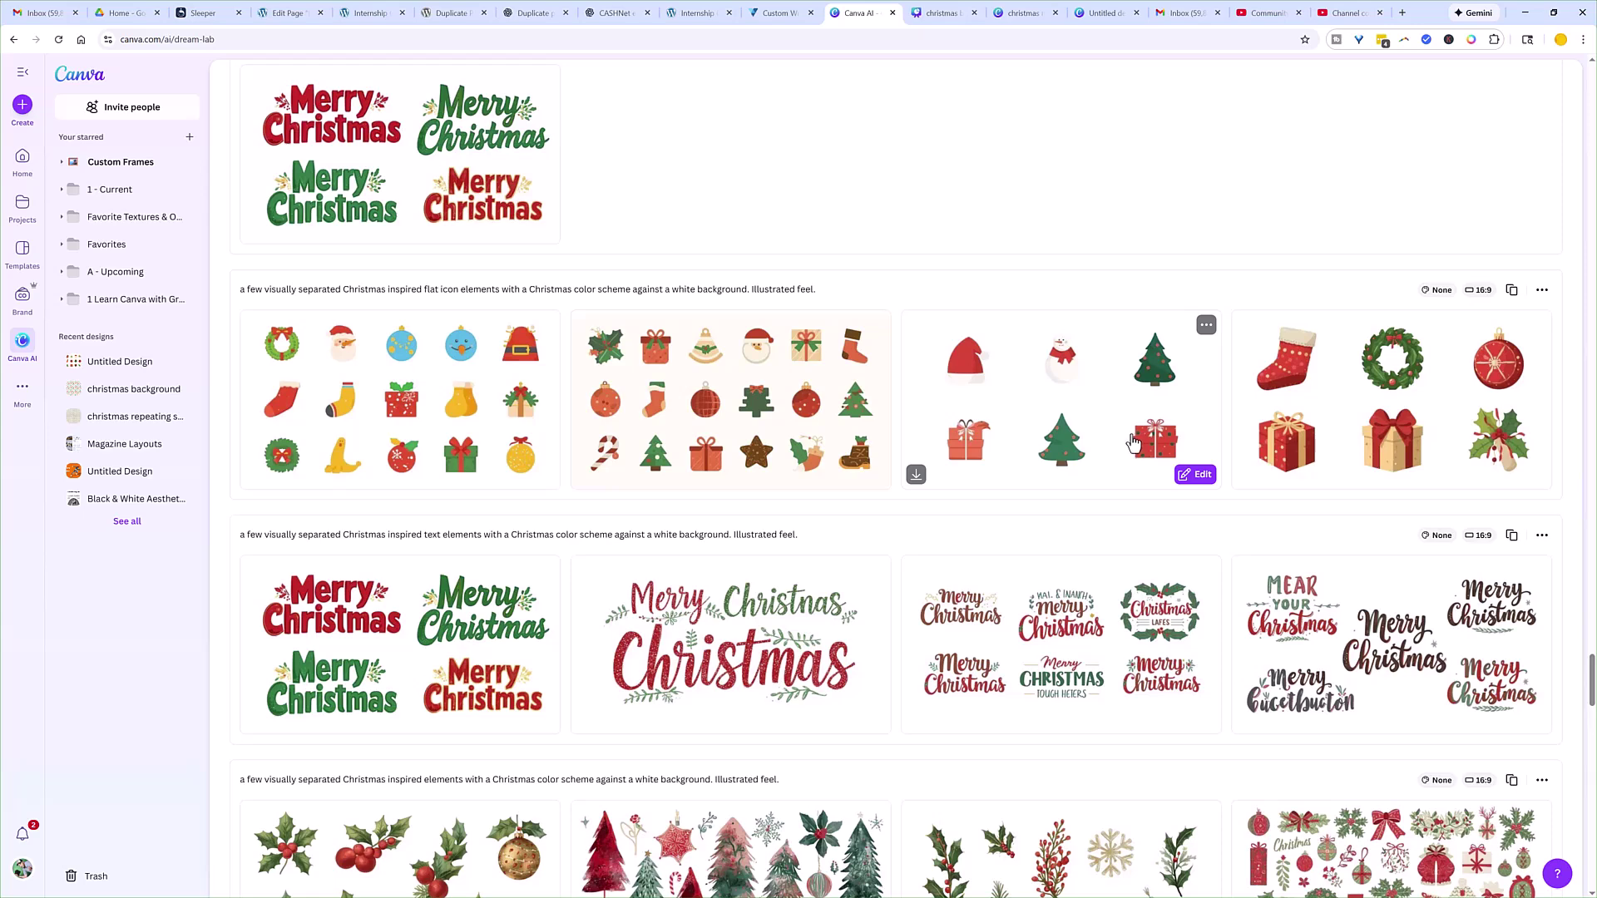
scroll(1031, 468, up, 10)
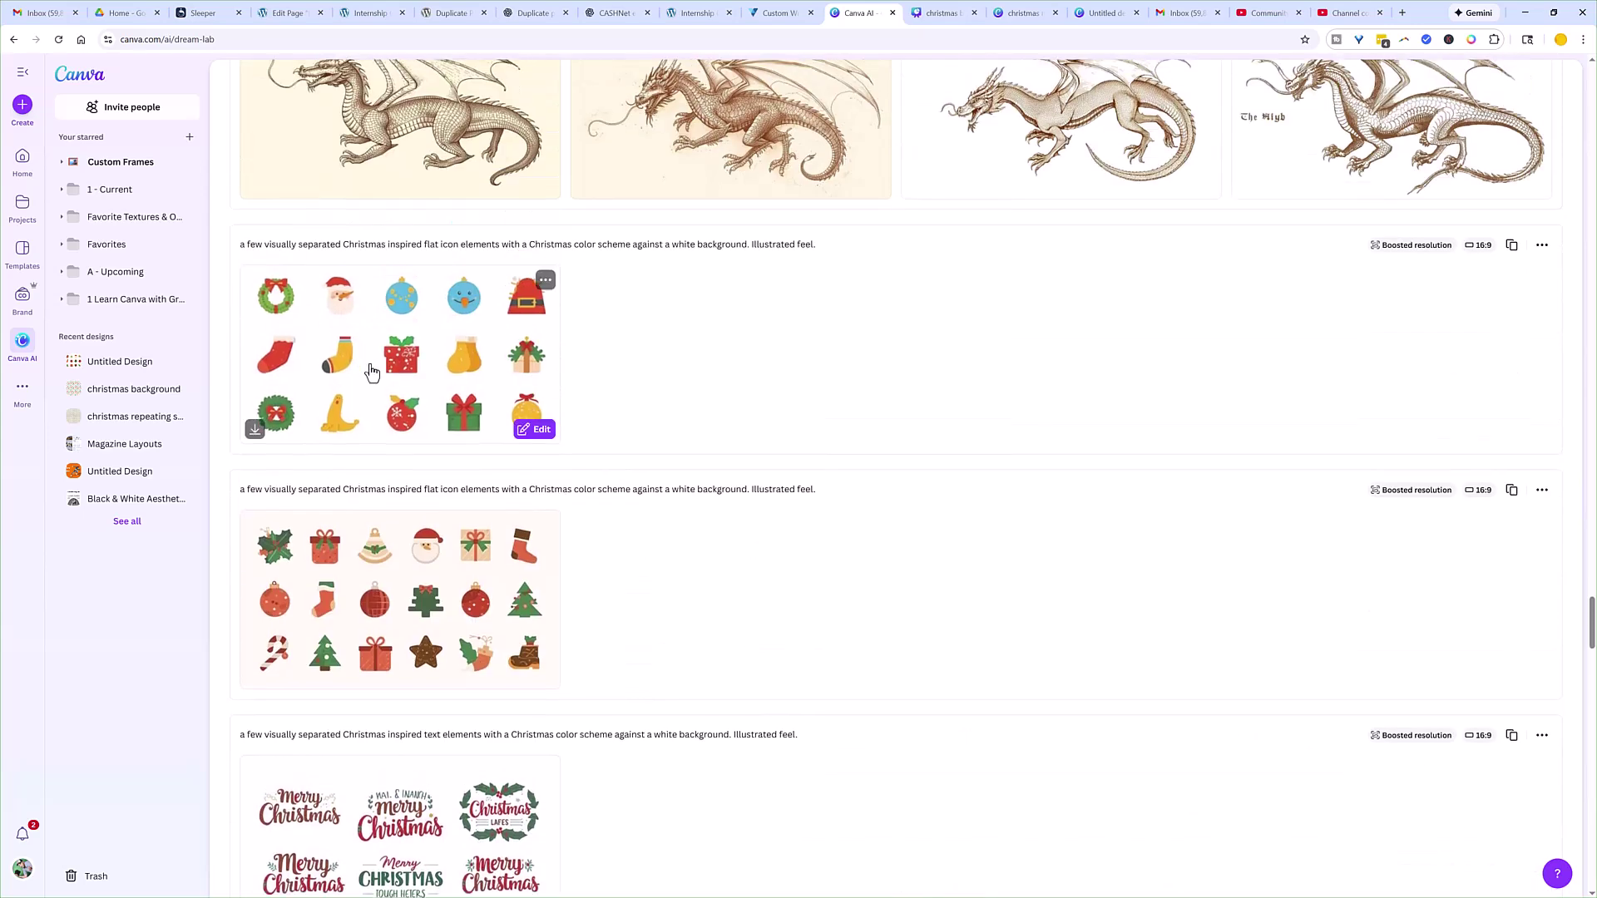
click(372, 370)
key(Escape)
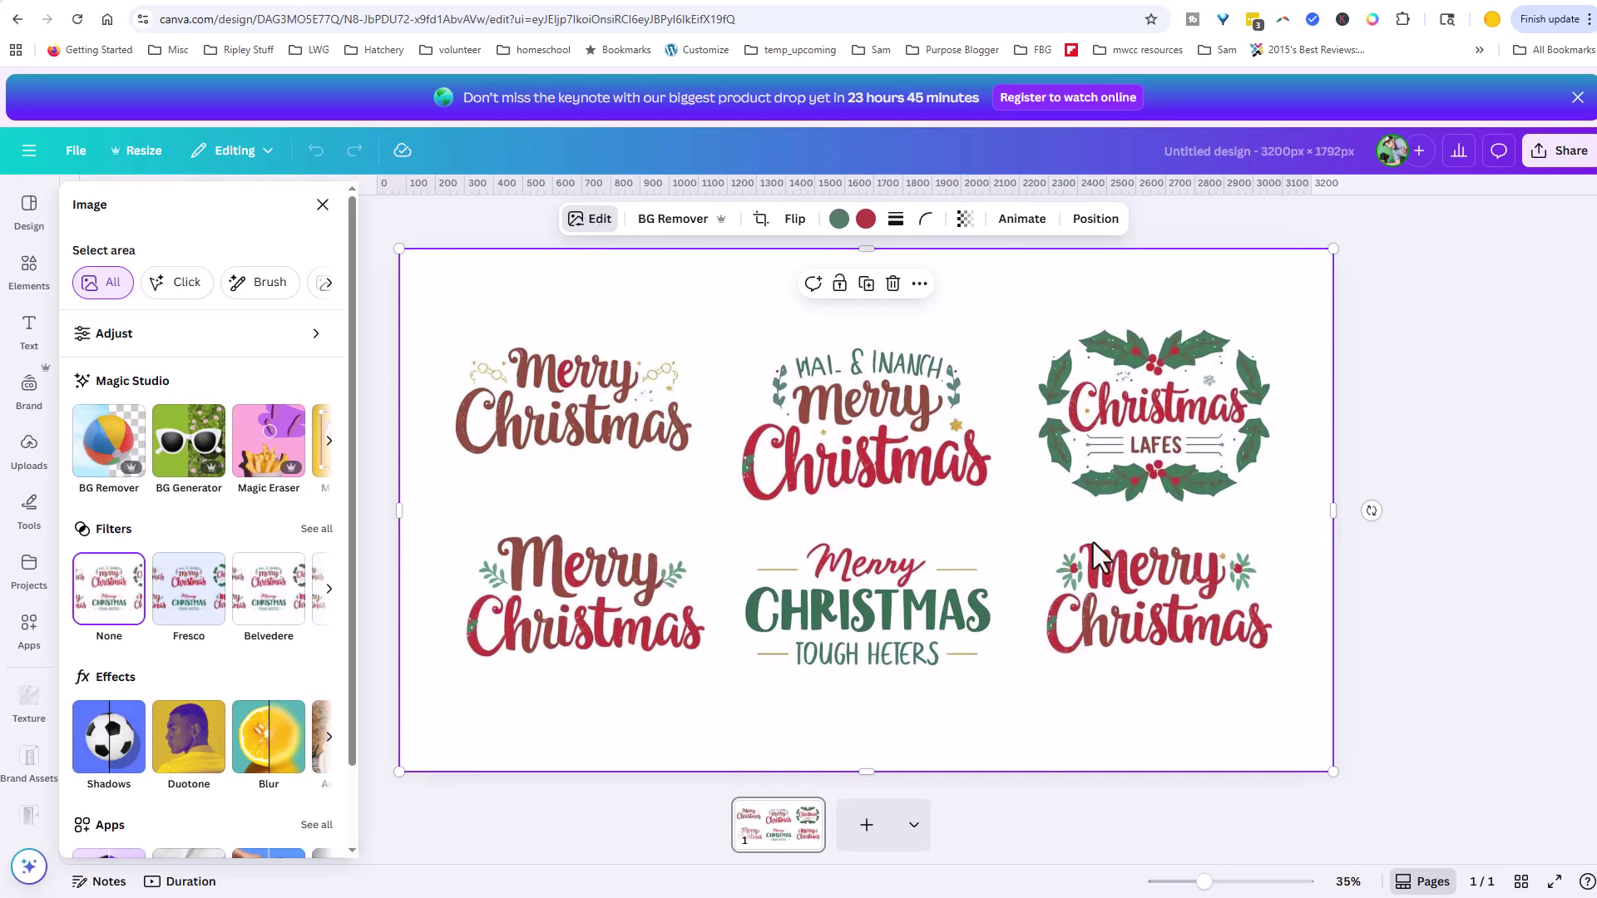
Use Magic Grab with the brush to separate the lower-right "Merry Christmas" lettering from the image
click(590, 225)
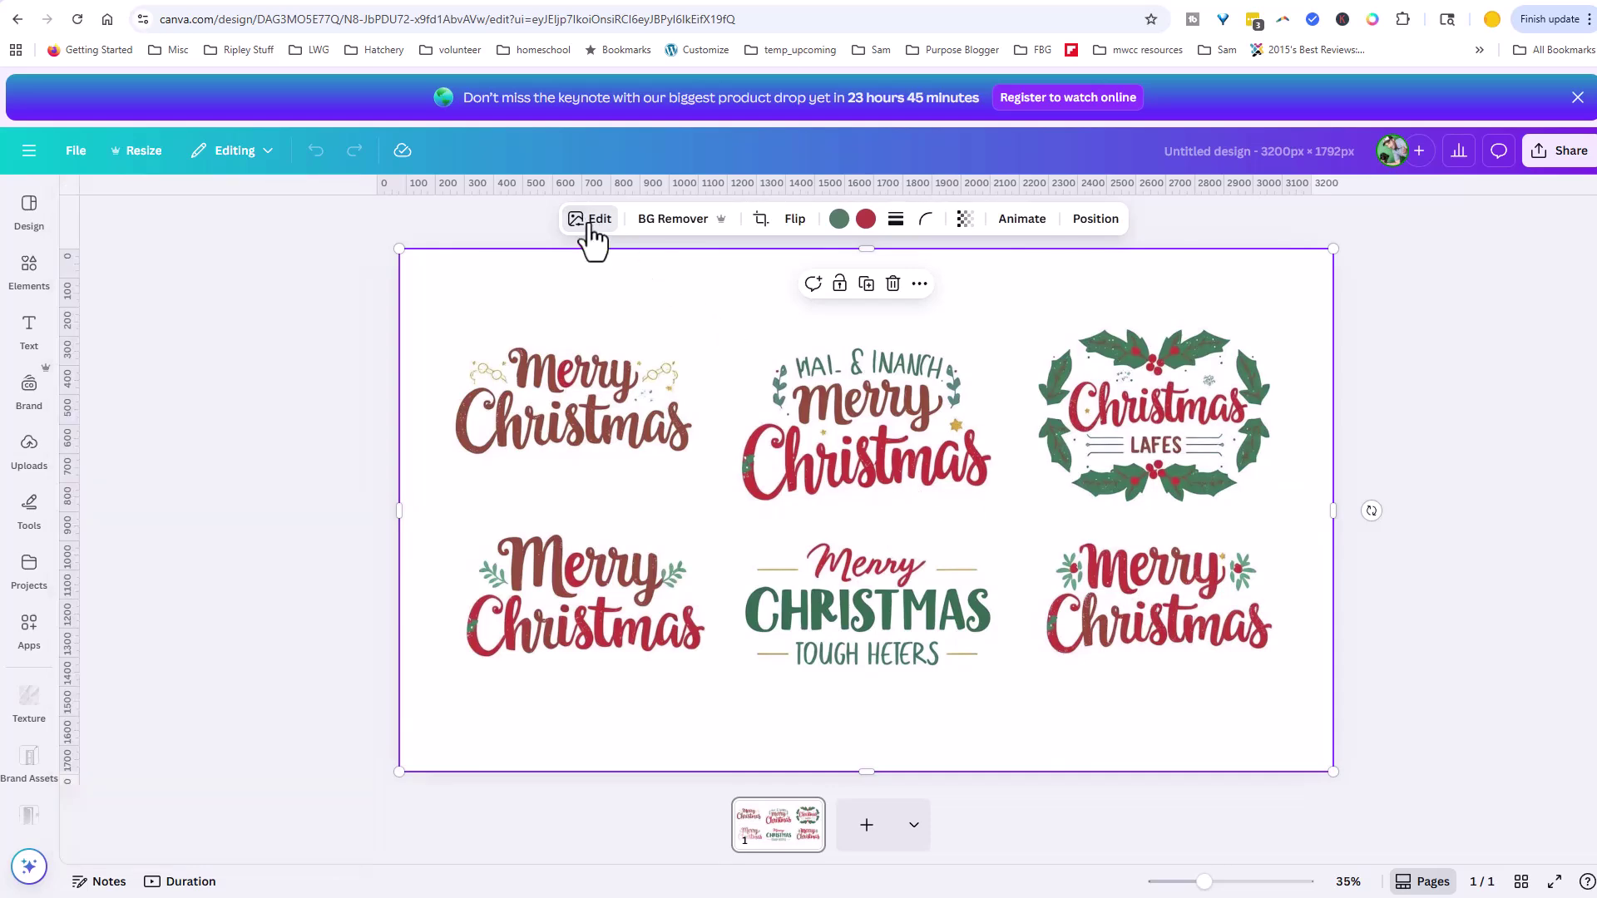
click(591, 225)
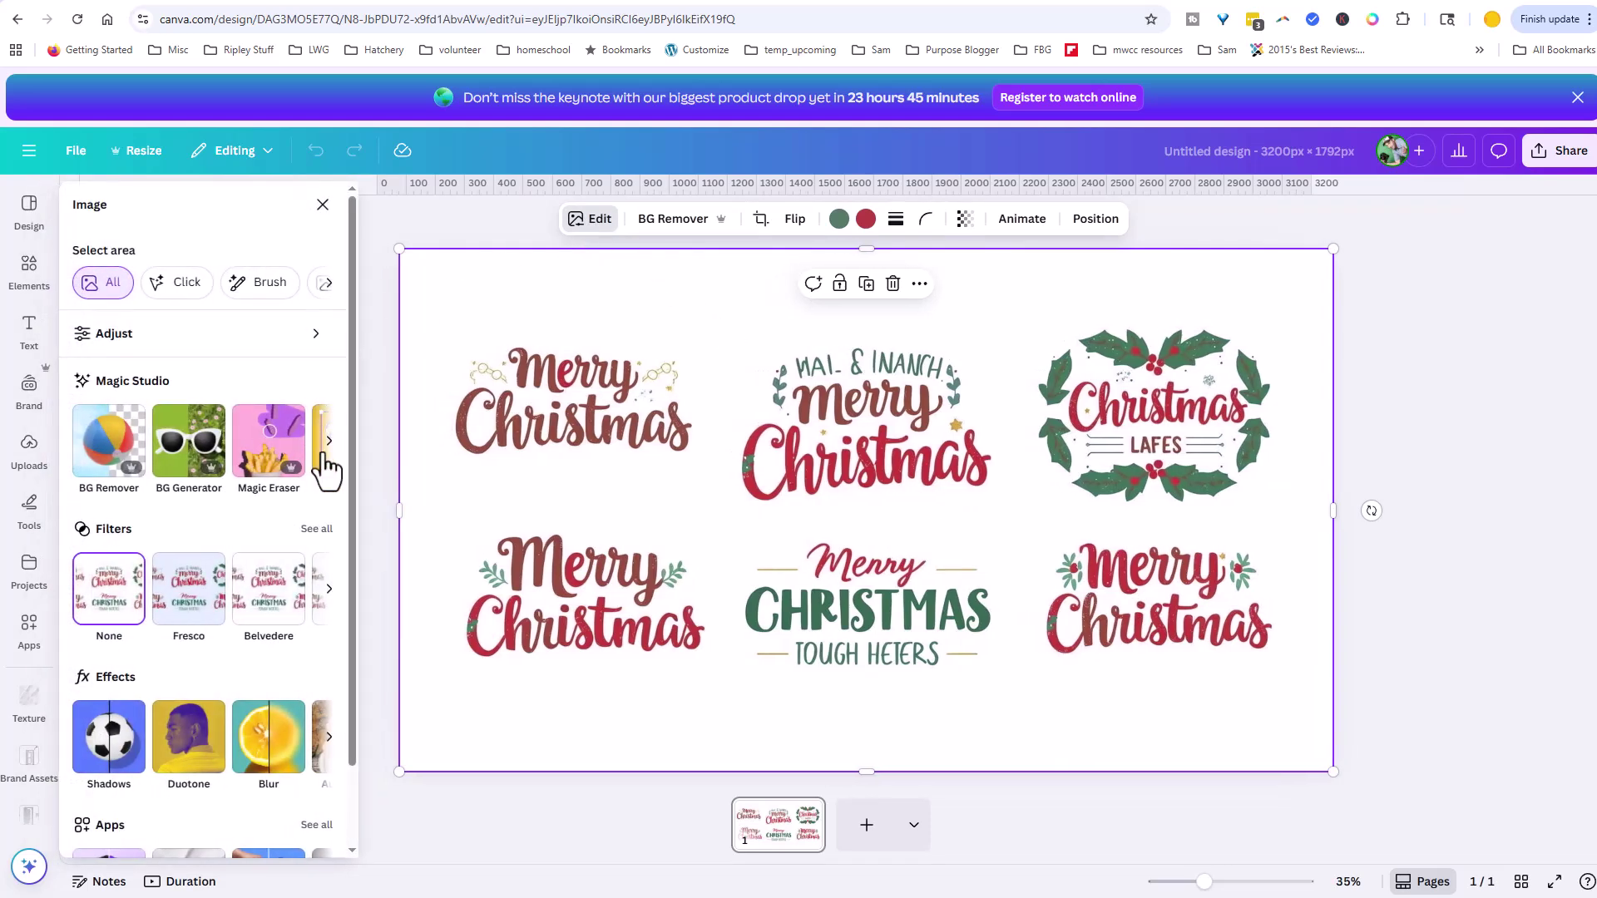
click(330, 442)
click(115, 449)
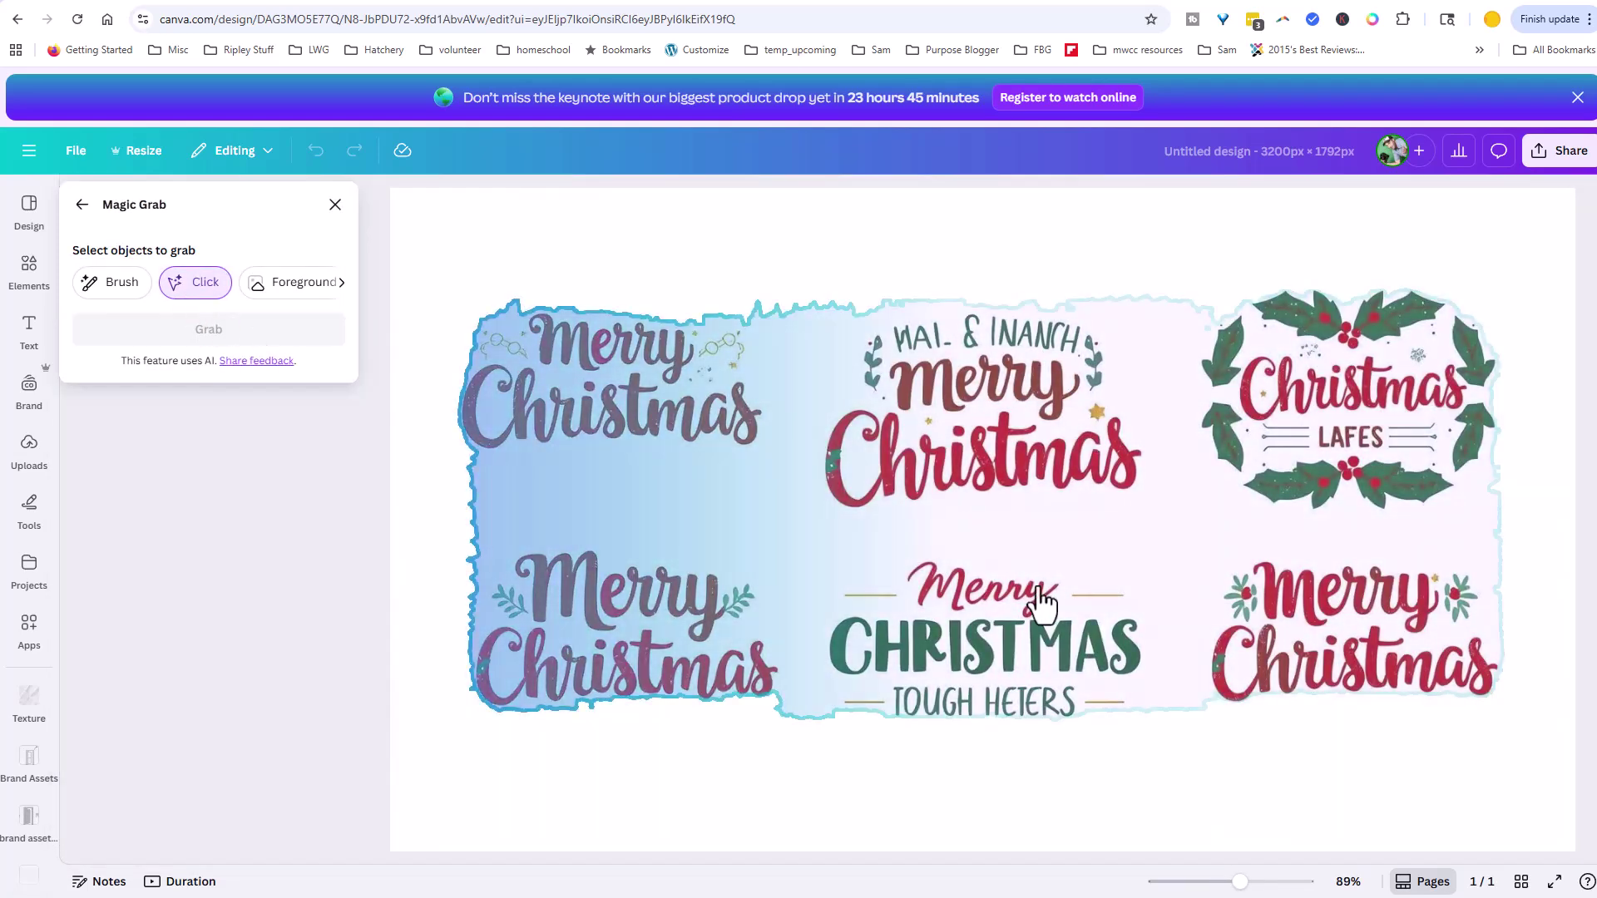
click(127, 283)
mouse_move(1252, 578)
mouse_down()
mouse_move(1245, 679)
mouse_move(1236, 664)
mouse_move(1364, 669)
mouse_move(1374, 653)
mouse_move(1477, 674)
mouse_move(1442, 594)
mouse_move(1269, 586)
mouse_move(1434, 620)
mouse_up()
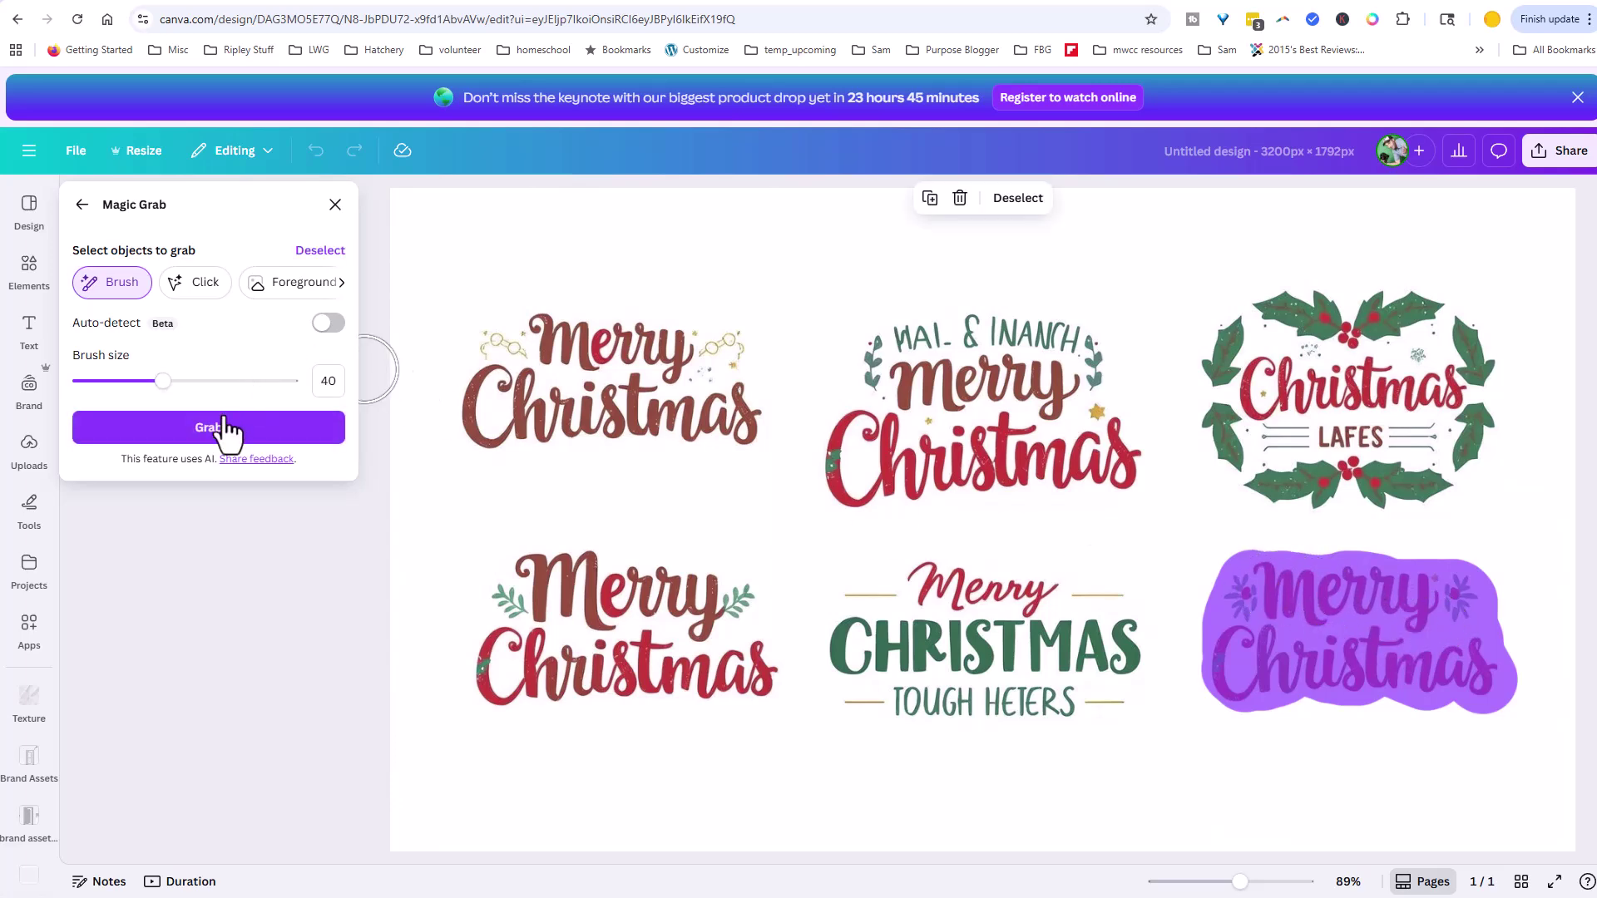
click(218, 429)
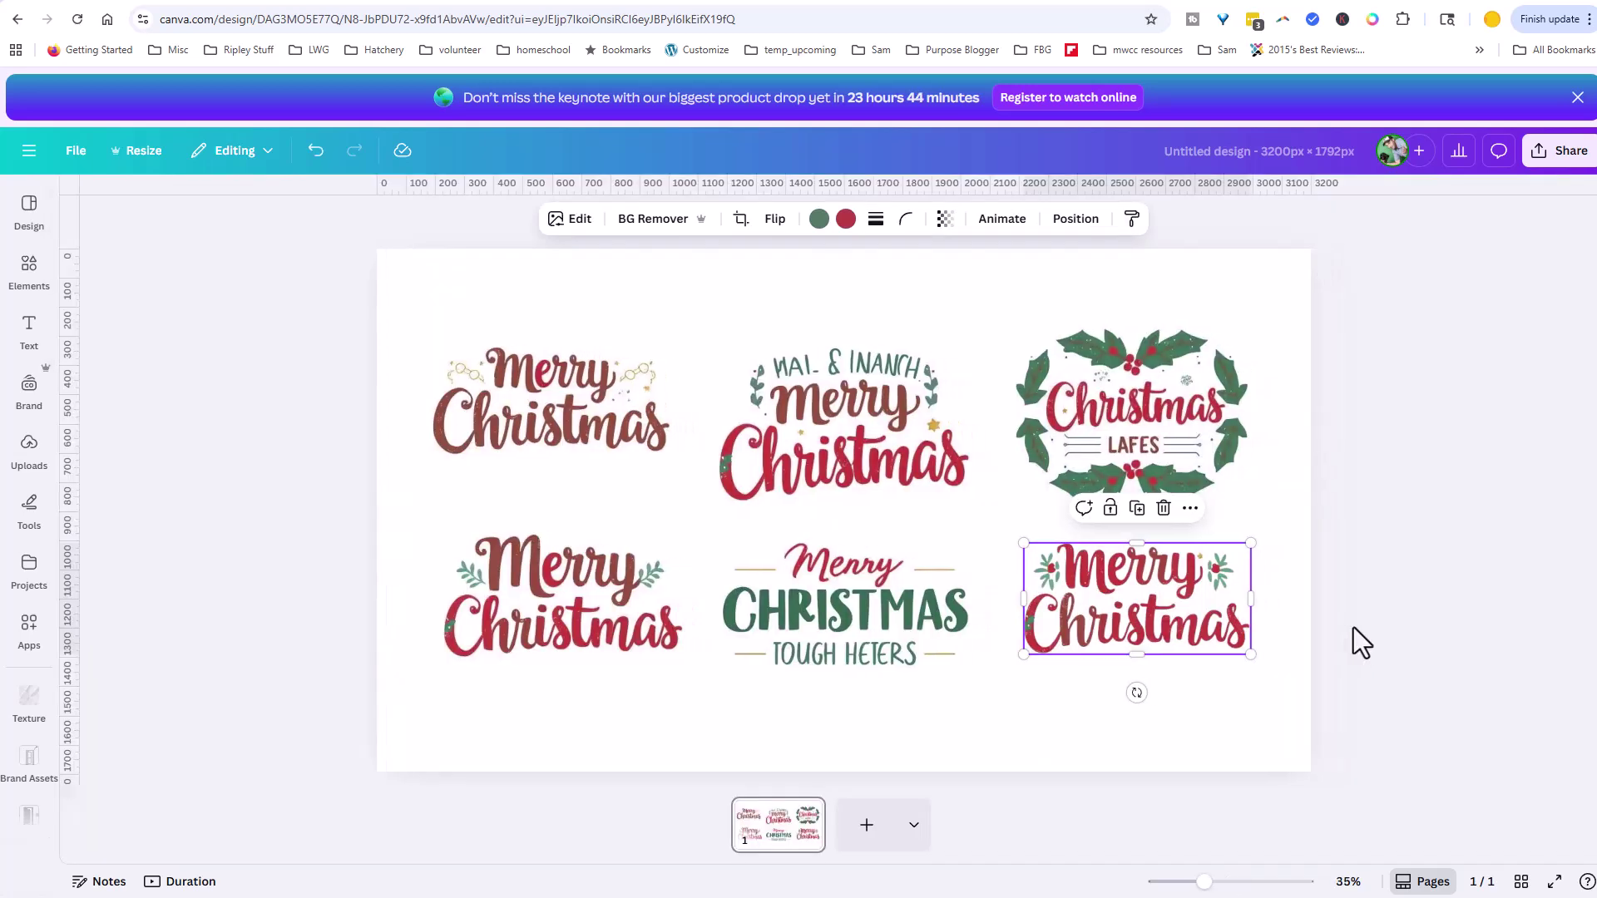
Move the grabbed "Merry Christmas" lettering slightly down on the page and copy it
click(489, 286)
drag(1162, 605, 1170, 642)
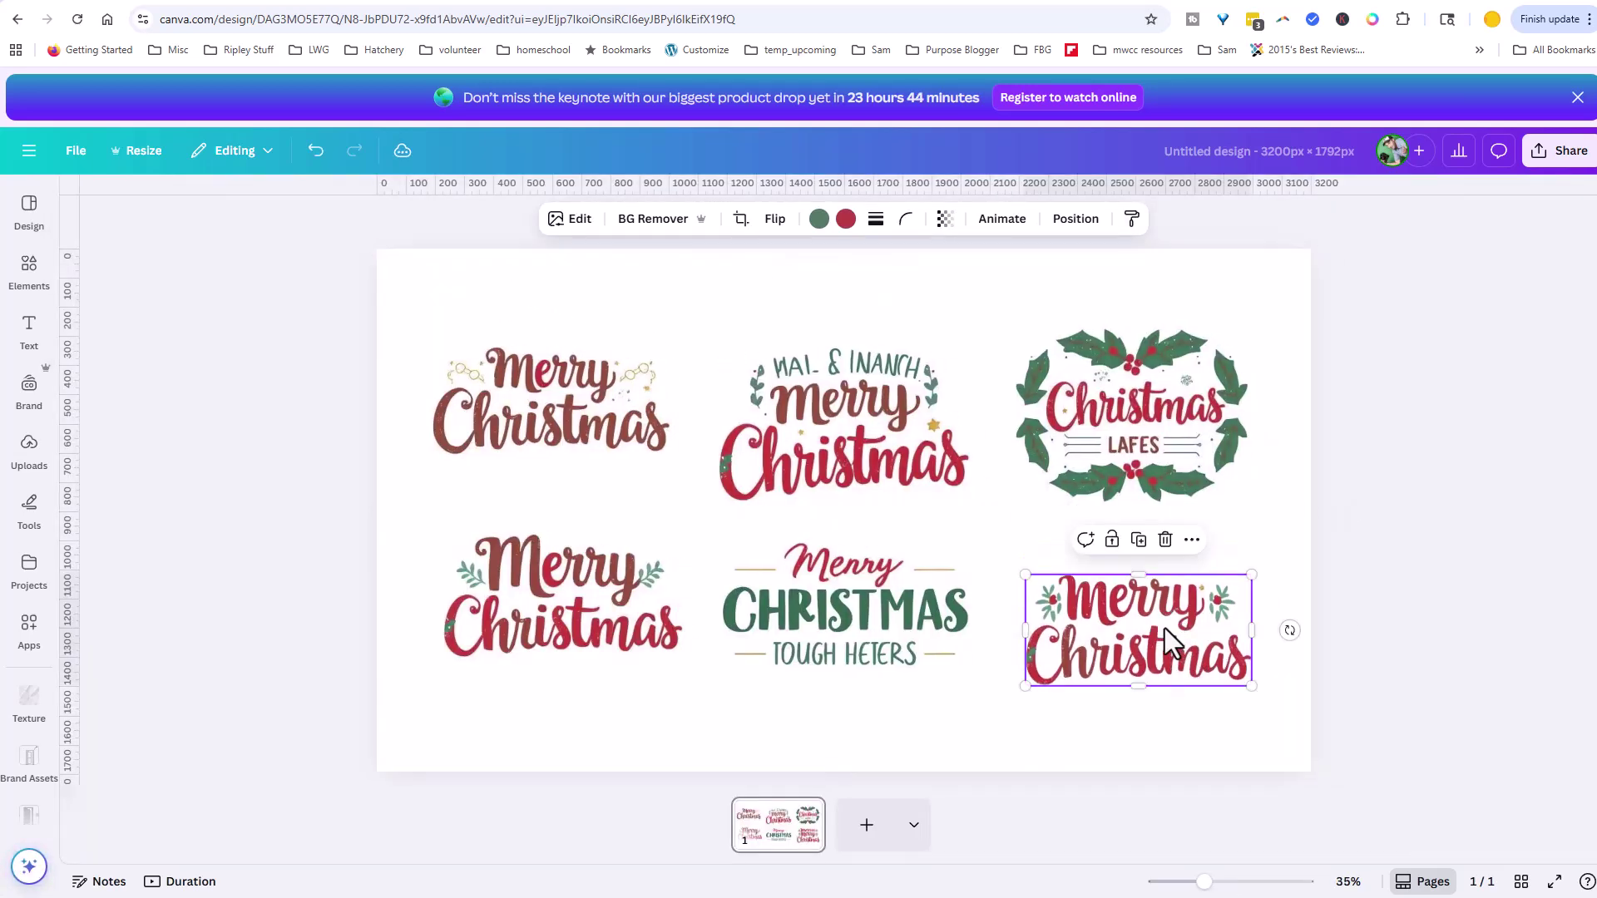
right_click(1158, 626)
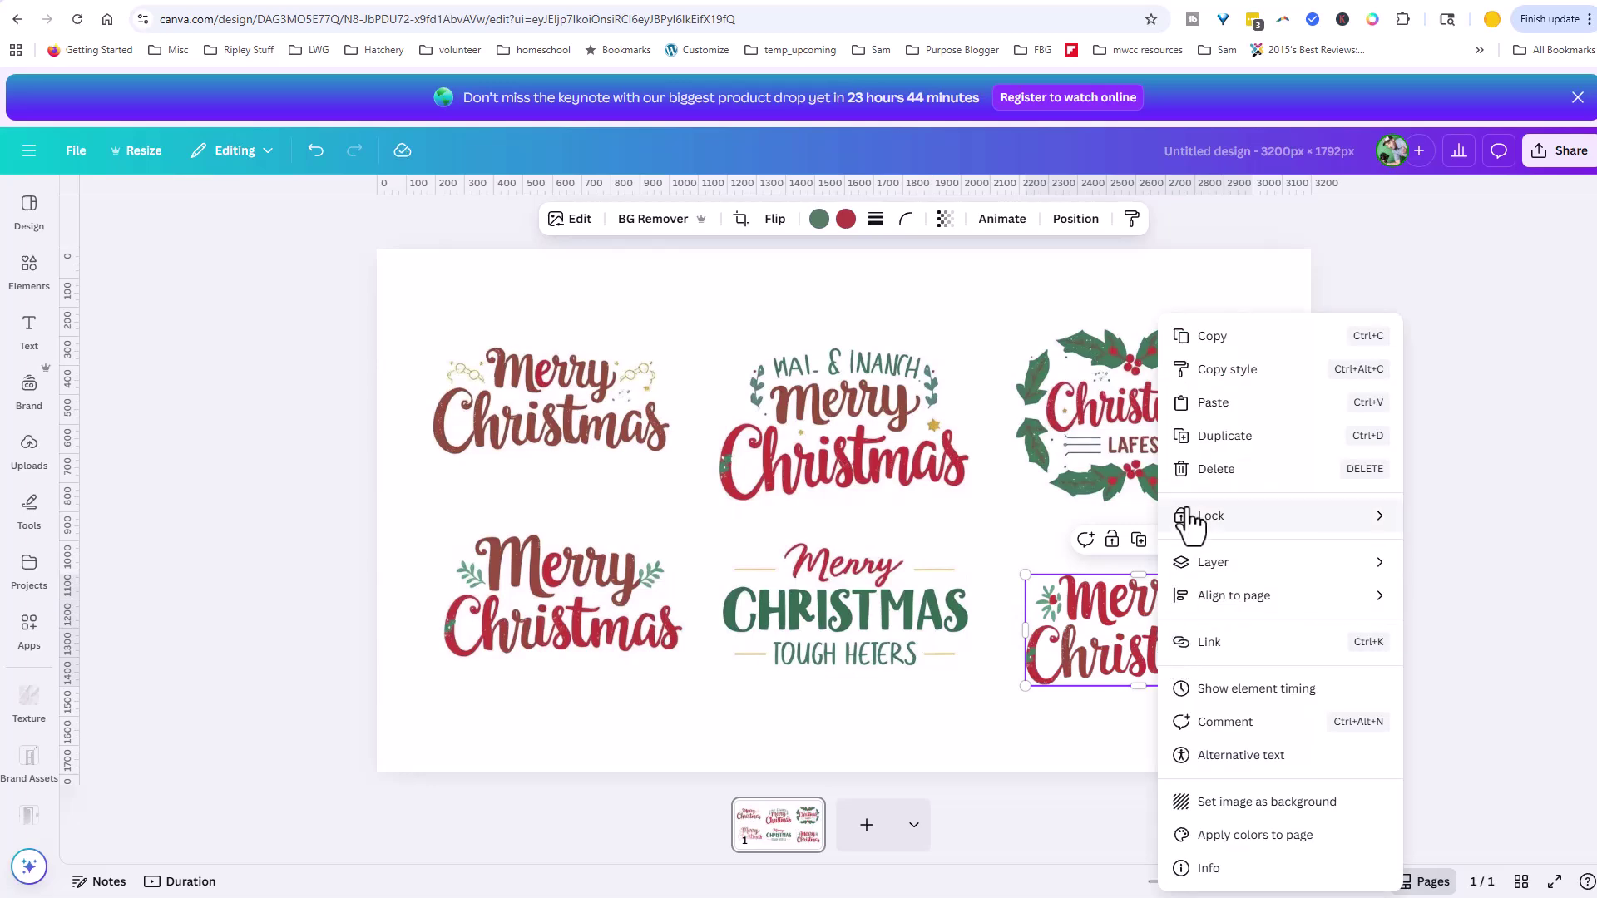
click(1208, 336)
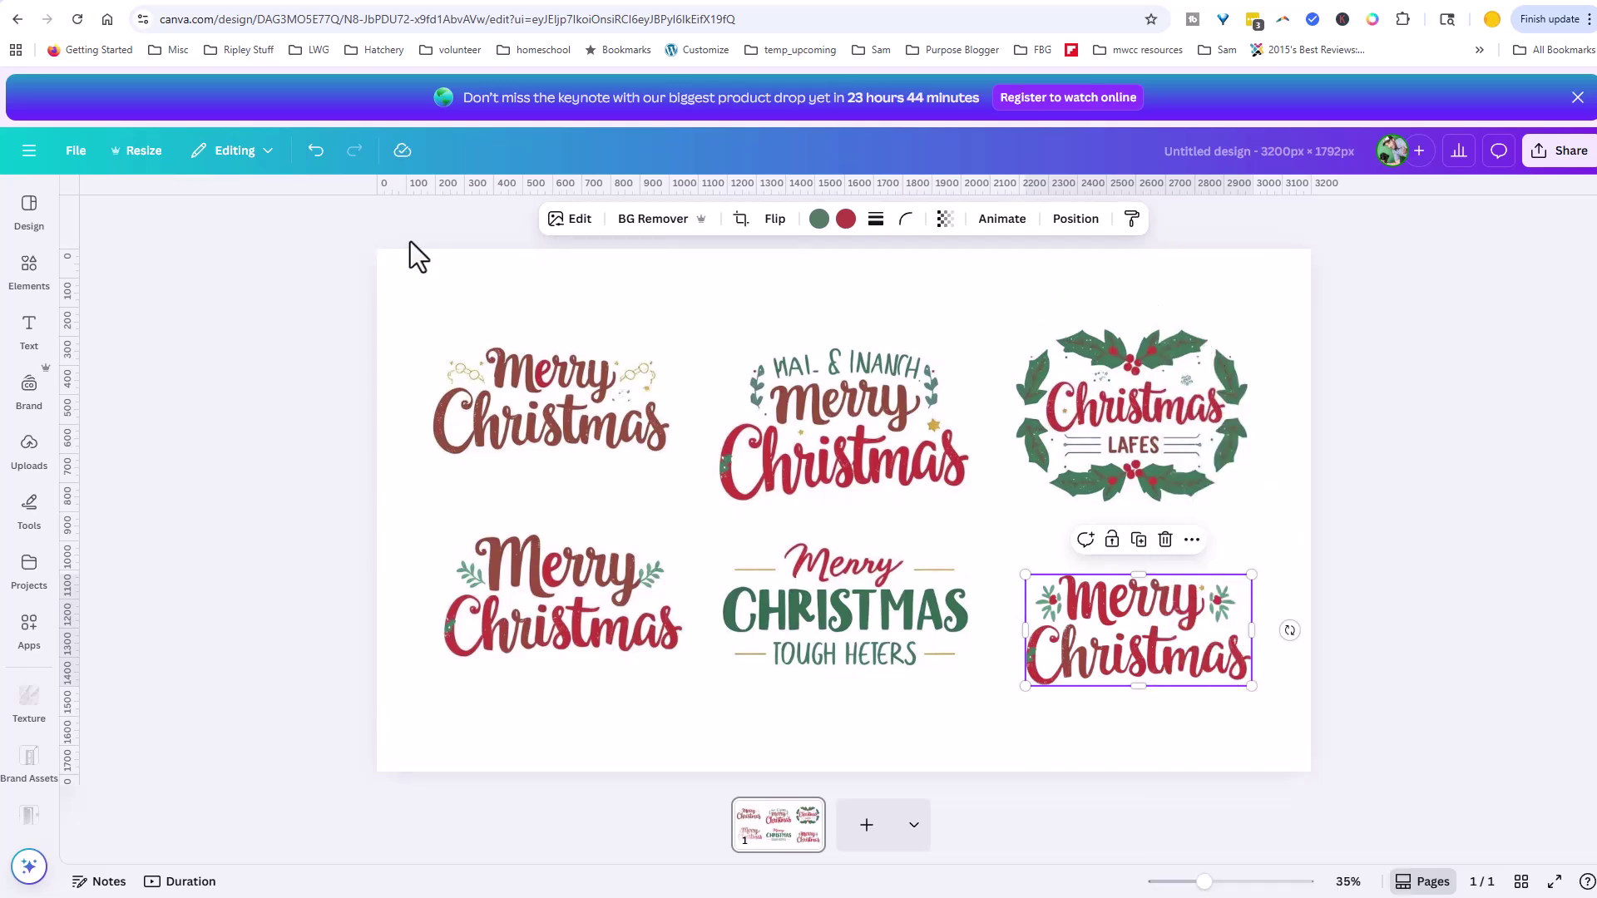
Create a new custom-size design of 1000 × 1000 px from the home page
click(28, 150)
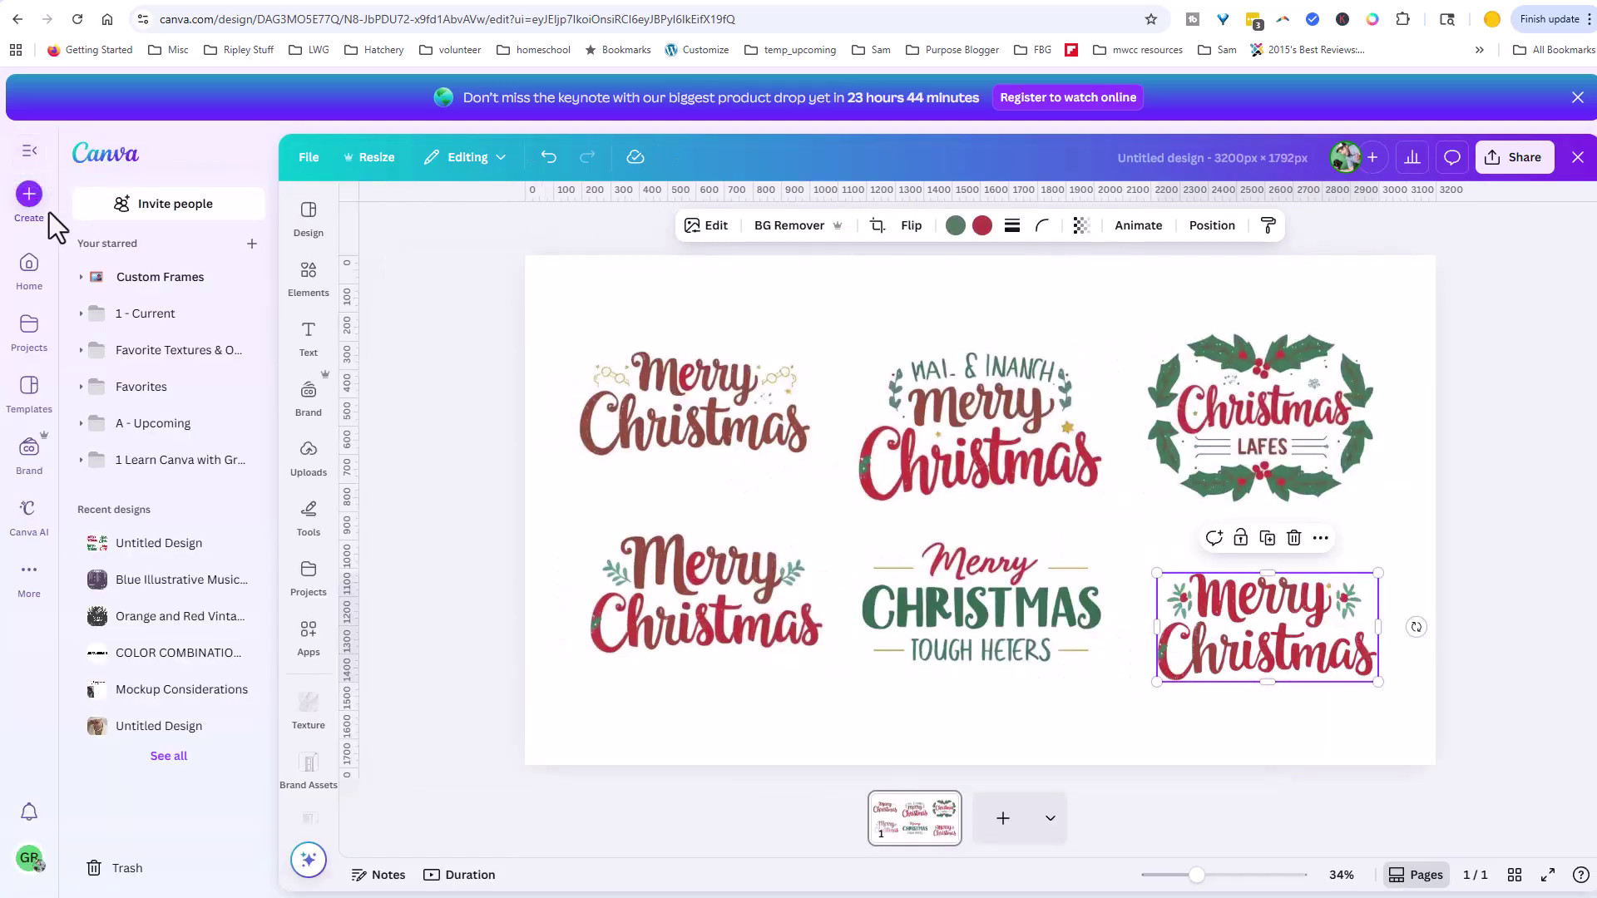
click(106, 162)
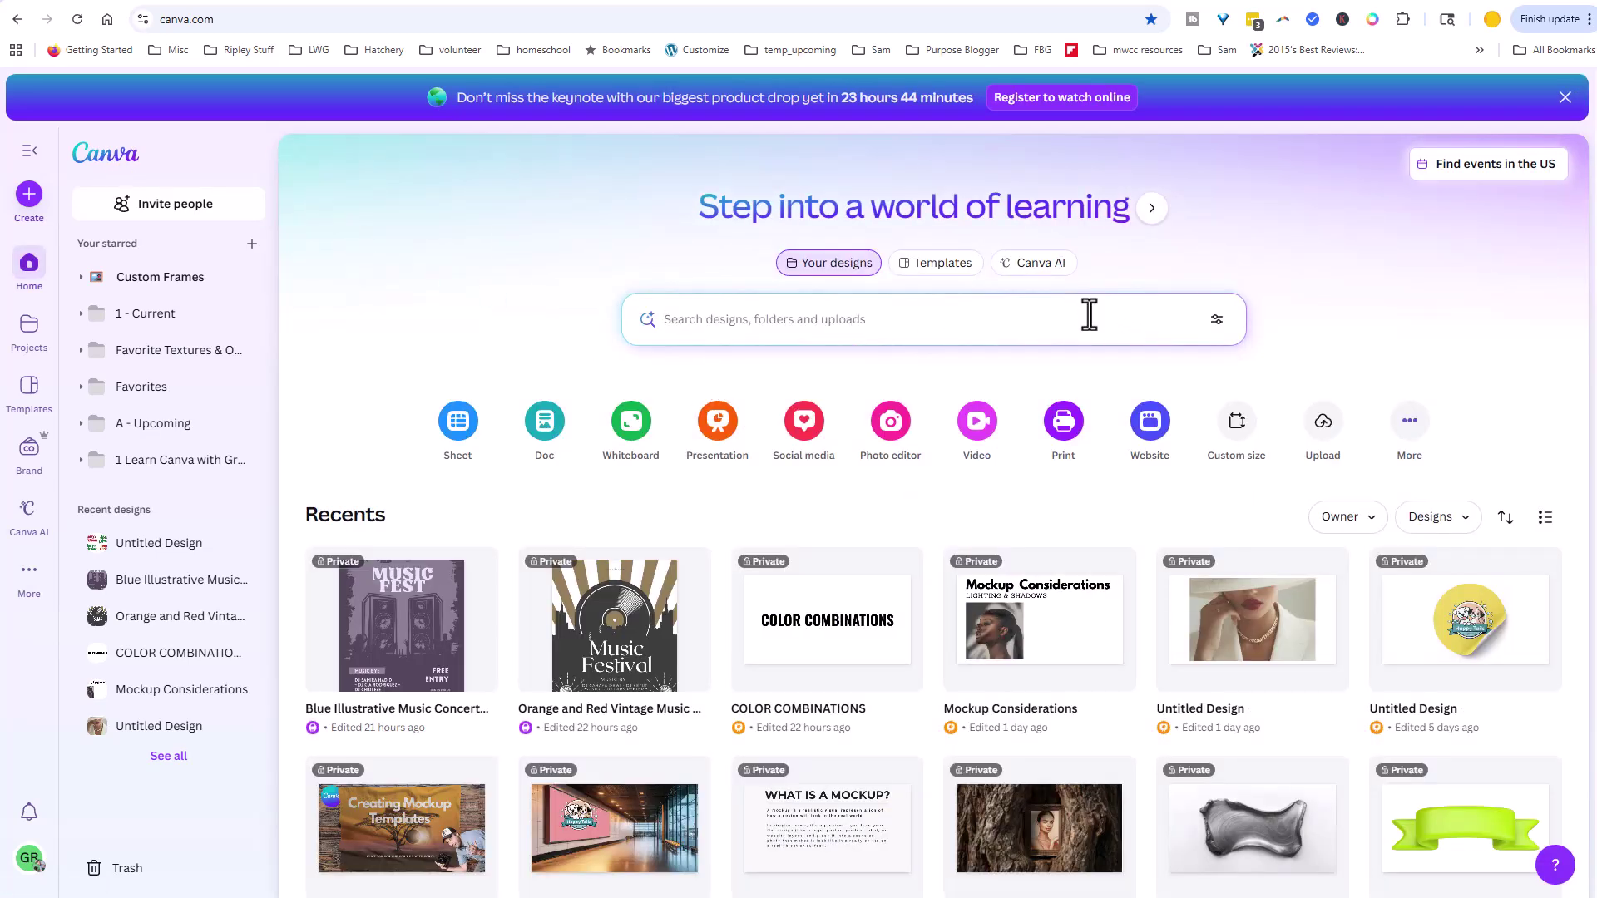
click(1232, 438)
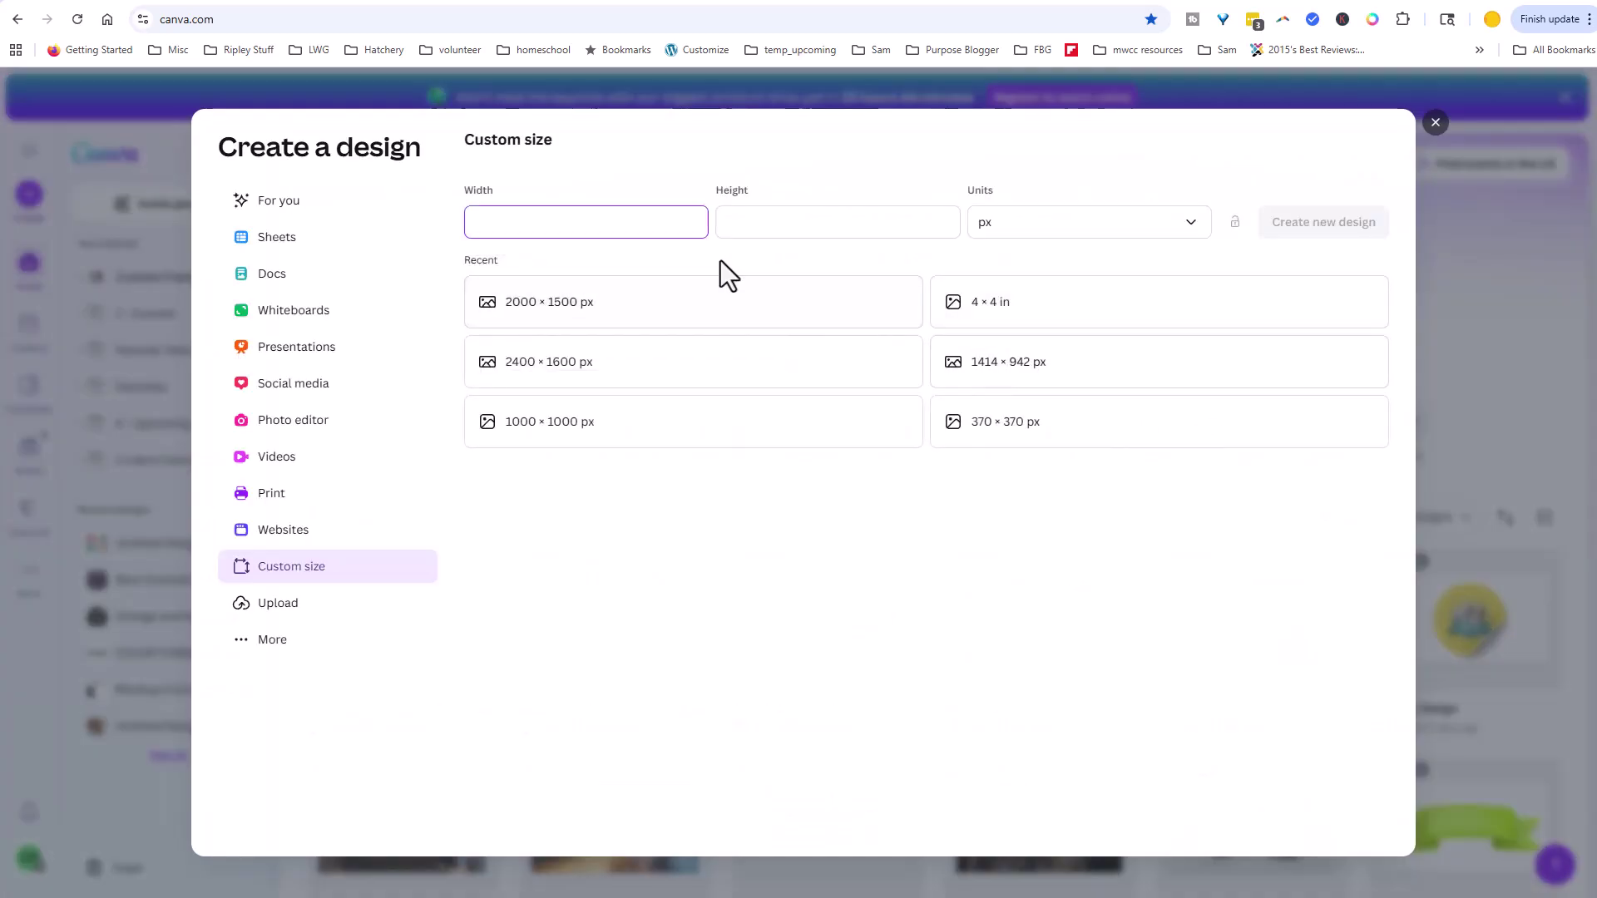
text(1000)
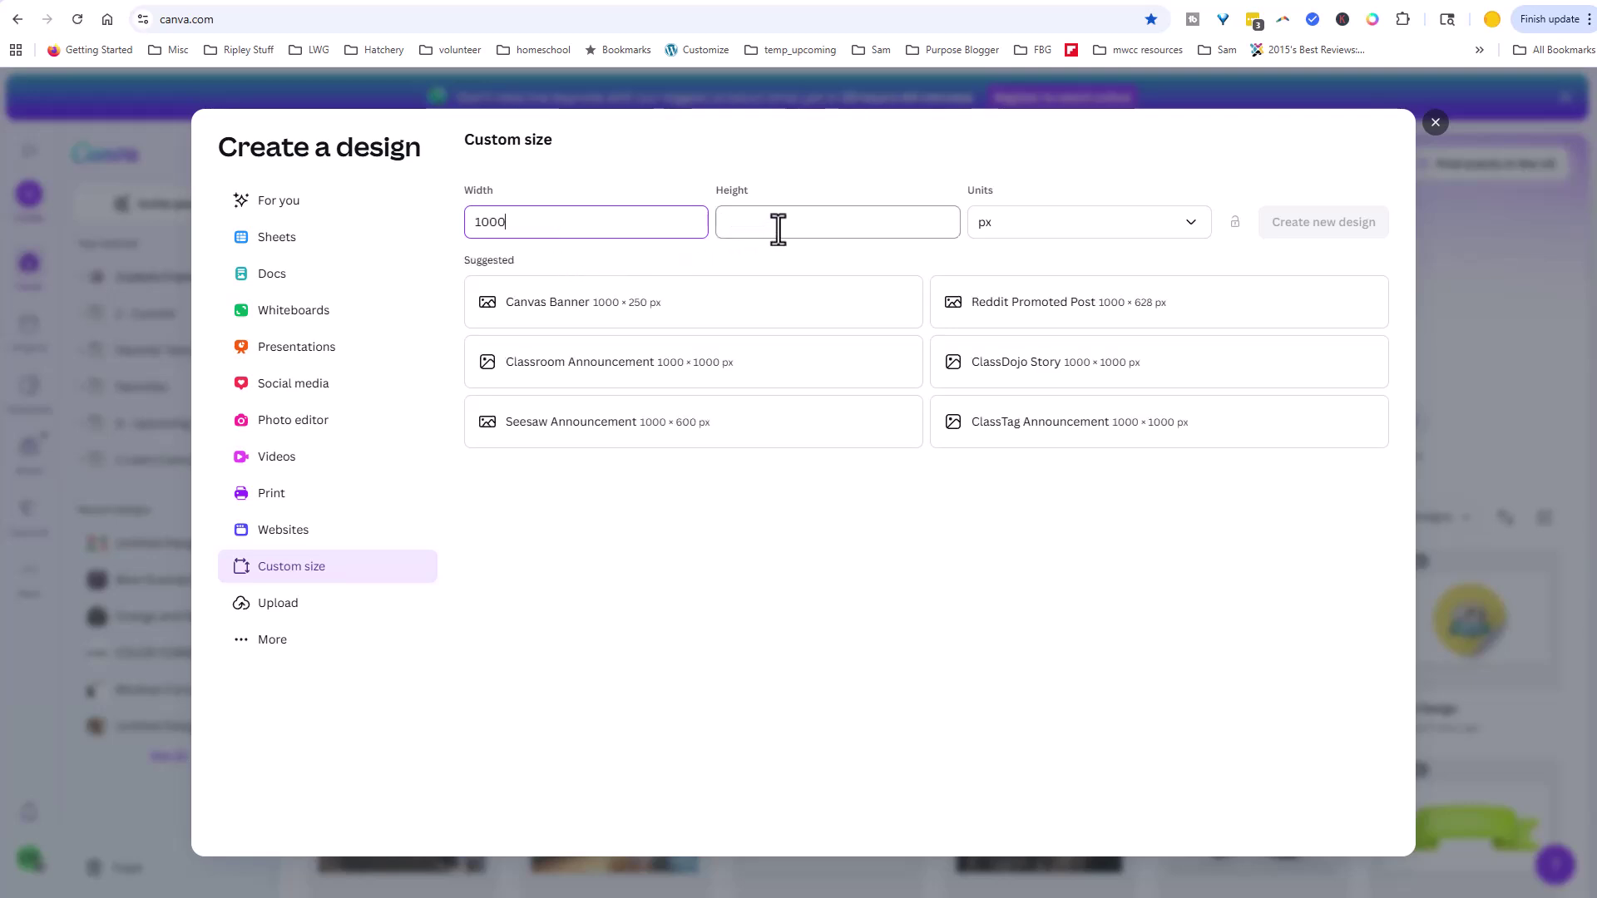
click(778, 229)
text(1000)
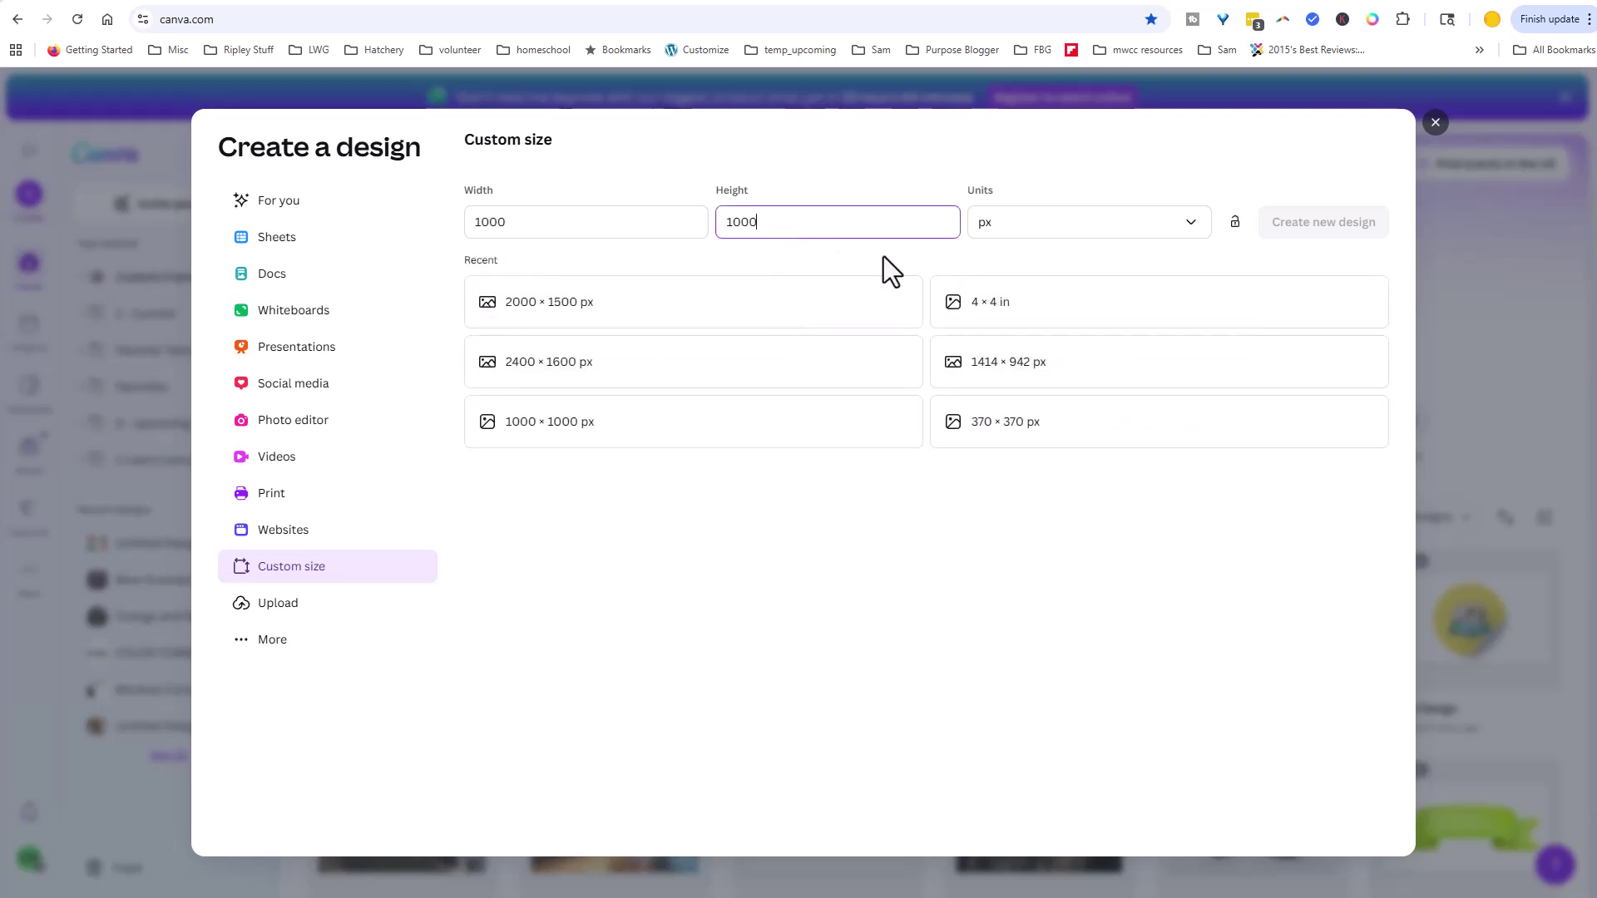
click(1320, 231)
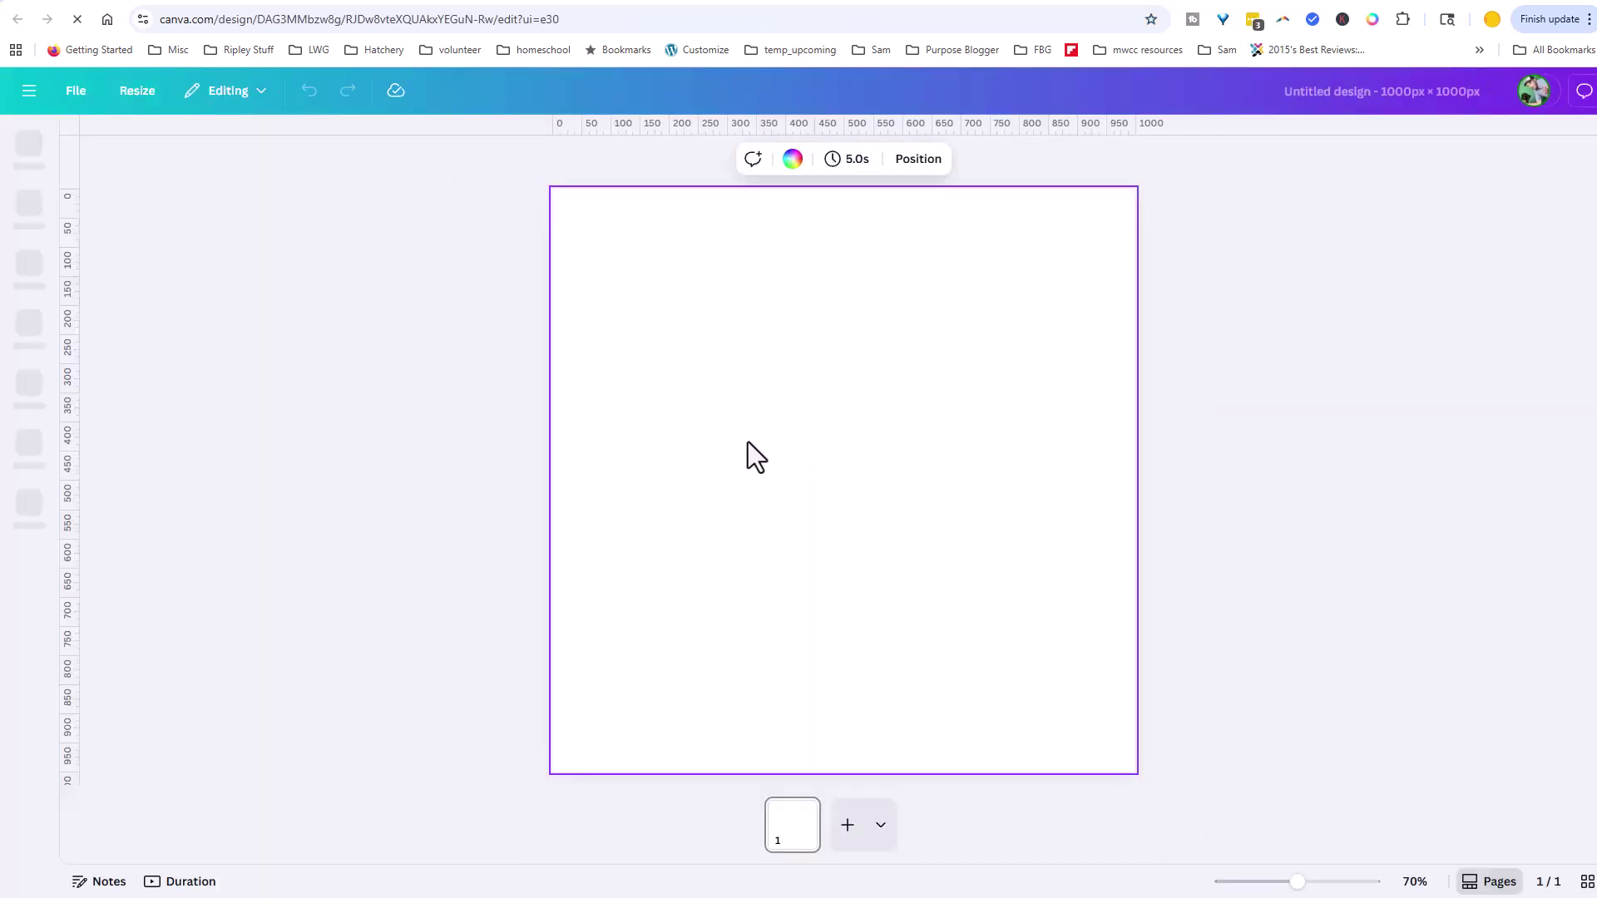
Paste the copied "Merry Christmas" lettering onto the blank page and scale it down to about 743 × 366 px
right_click(749, 443)
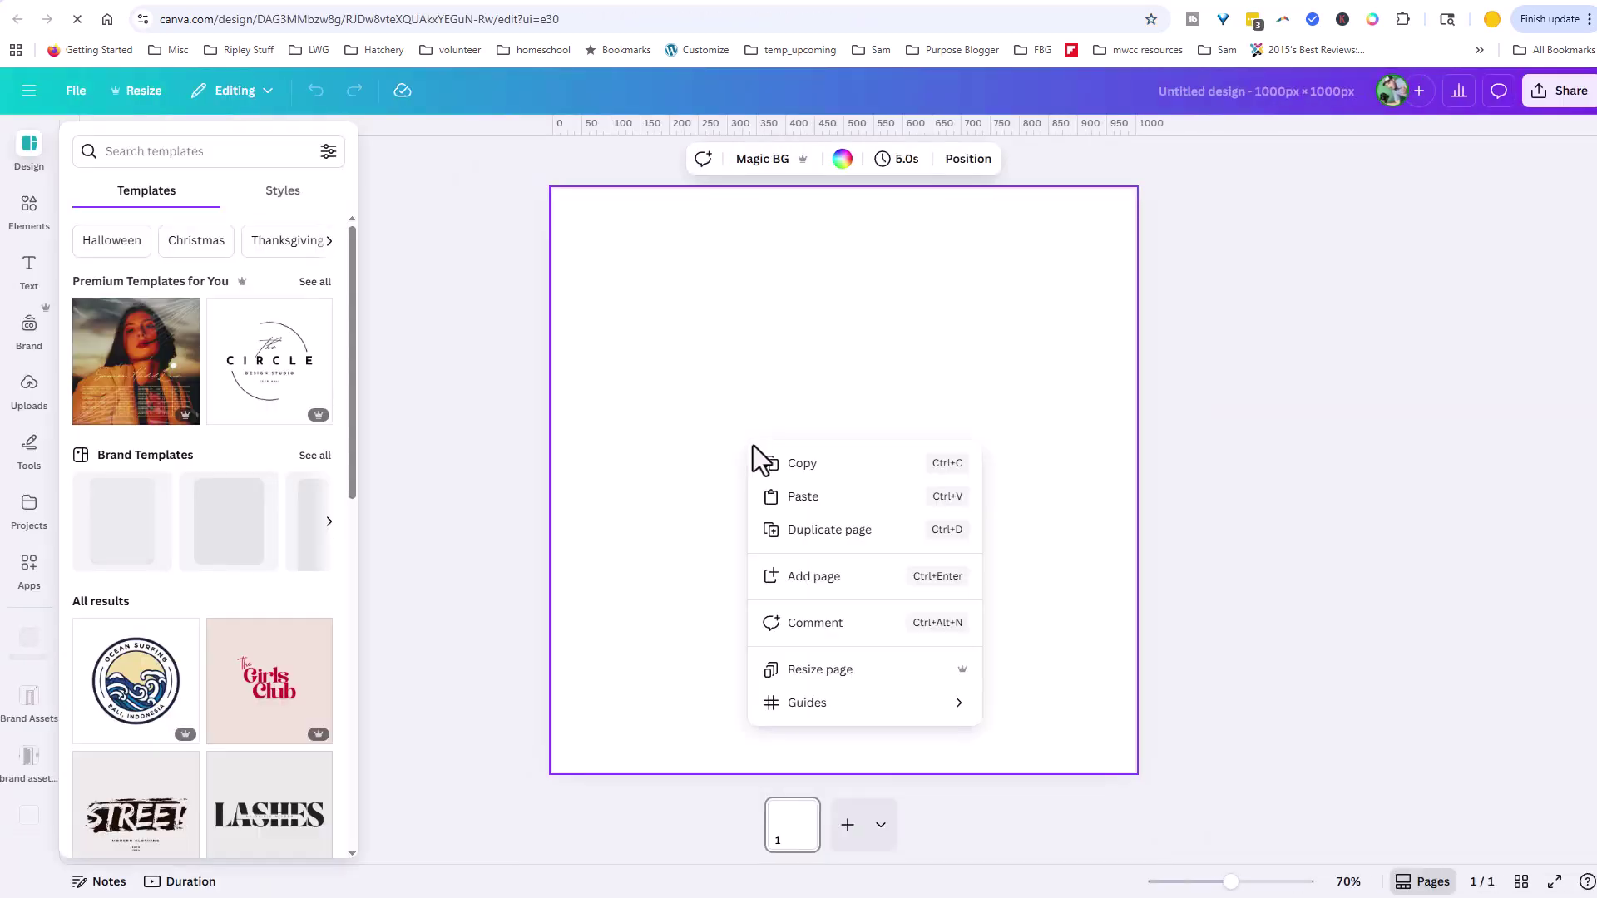
click(797, 498)
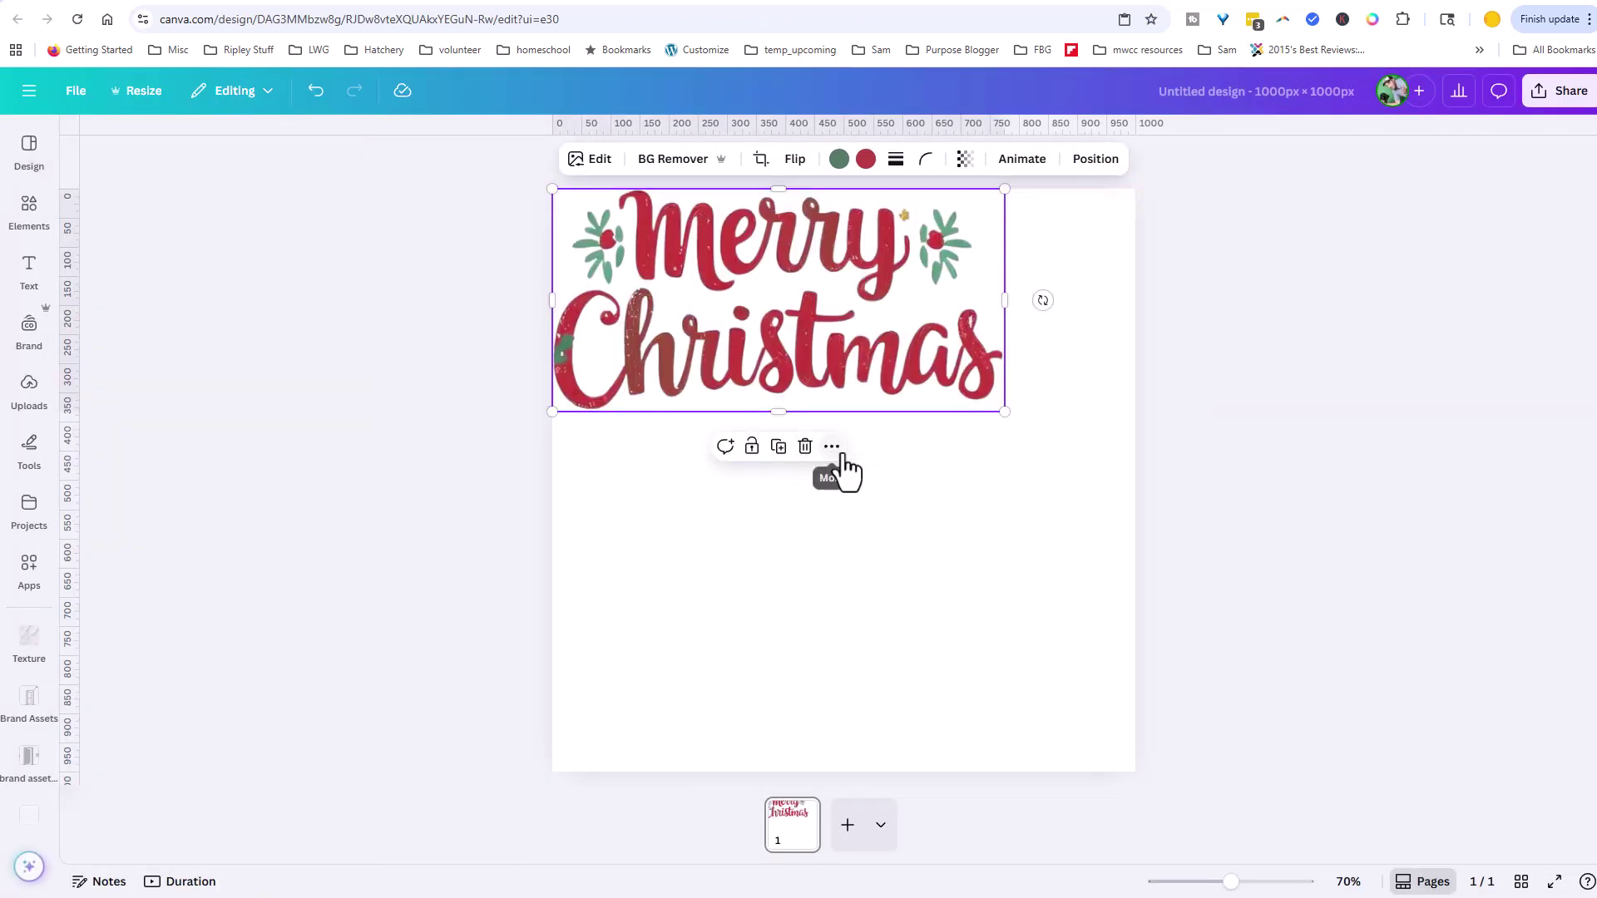
drag(1005, 411, 982, 404)
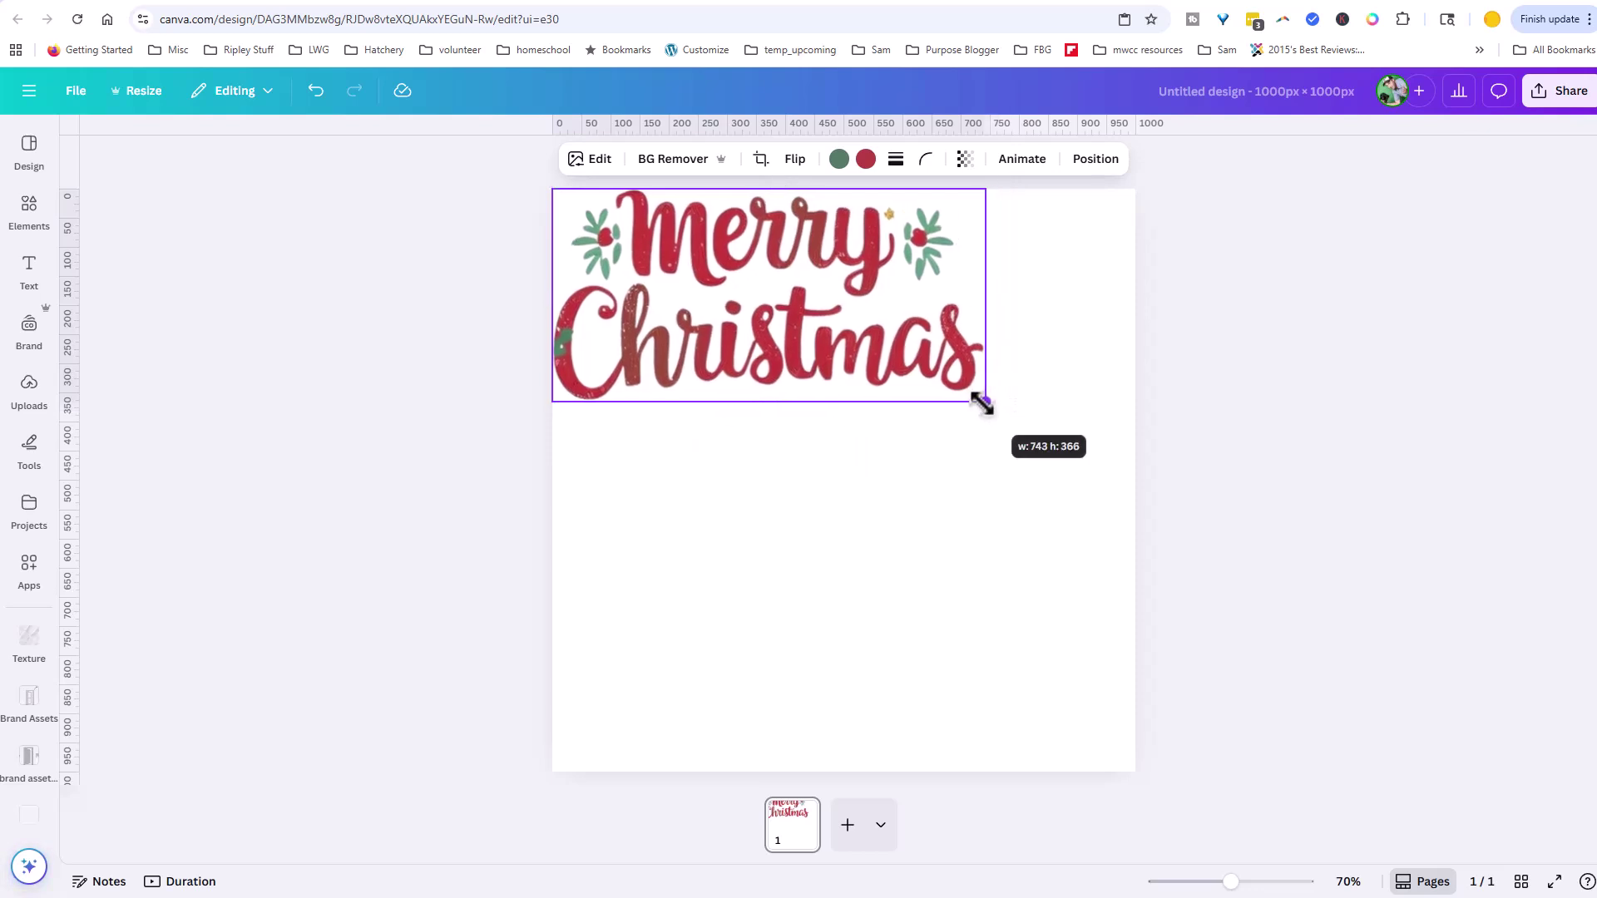
Move the "Merry Christmas" lettering down toward the middle of the page and set the page background to light orange
drag(815, 199, 859, 323)
click(875, 239)
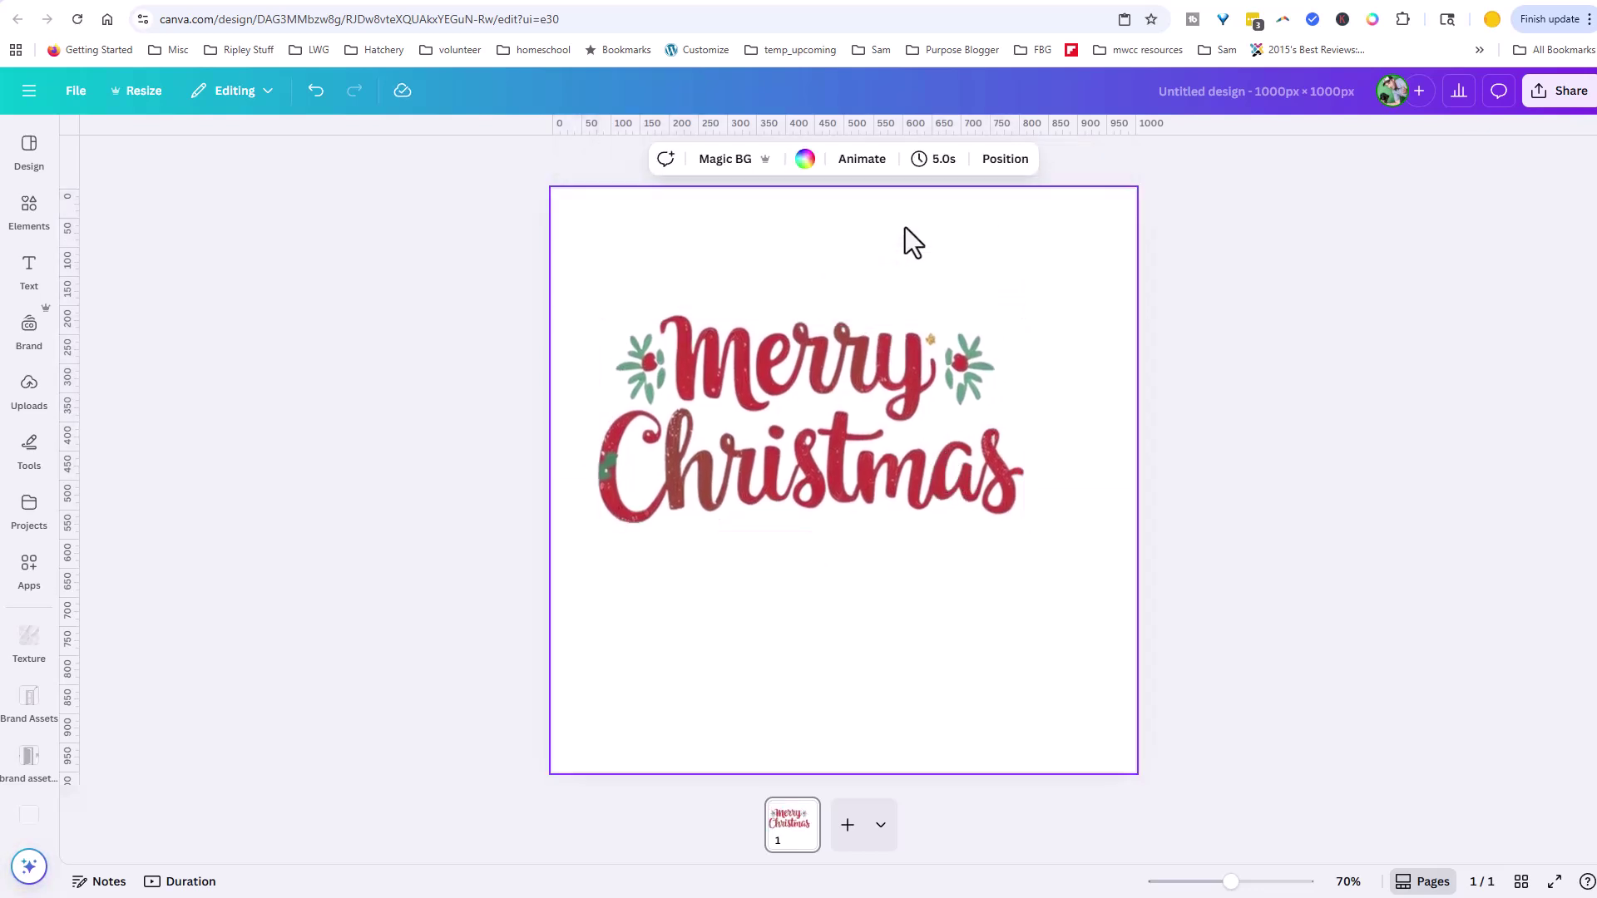
click(805, 159)
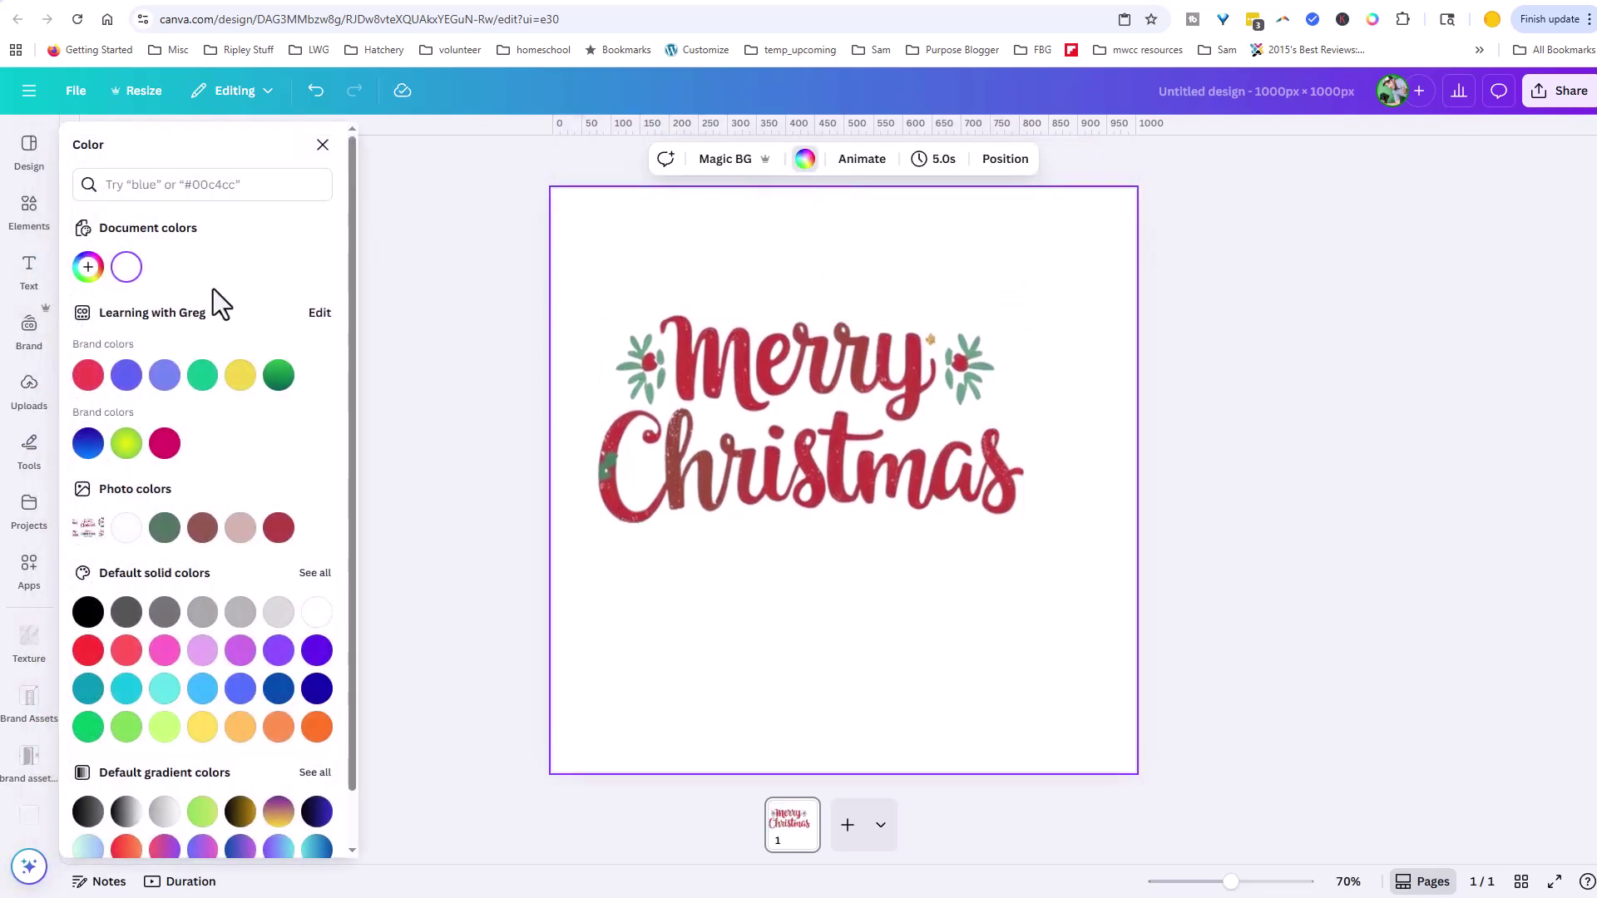
click(241, 729)
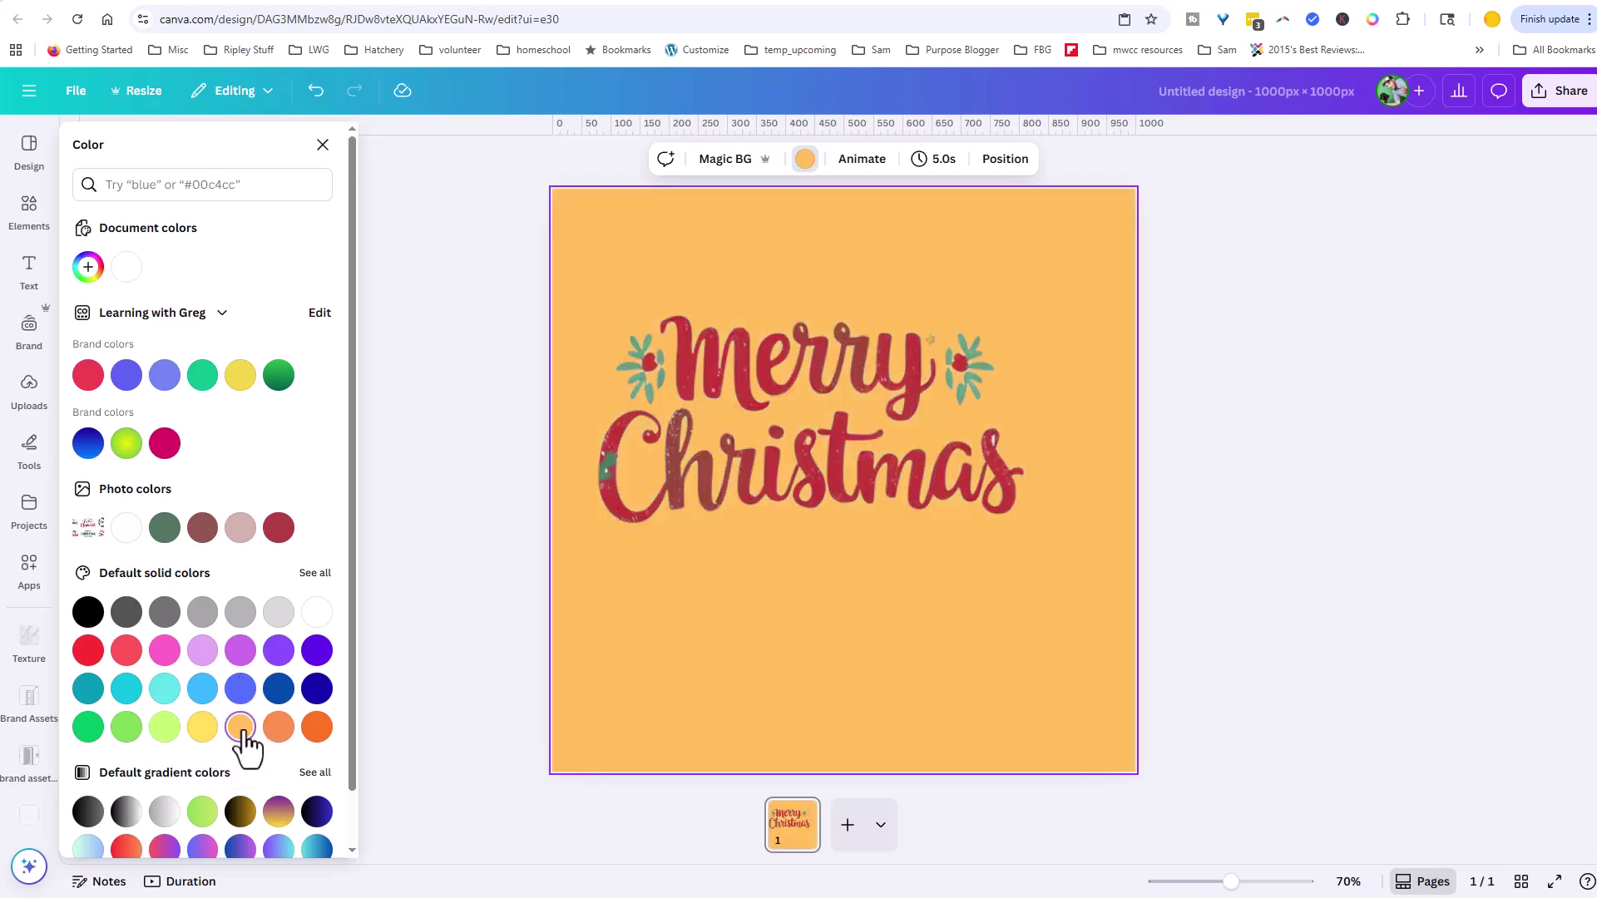
Change the page background to the green brand color
right_click(785, 258)
key(Escape)
click(804, 159)
click(805, 160)
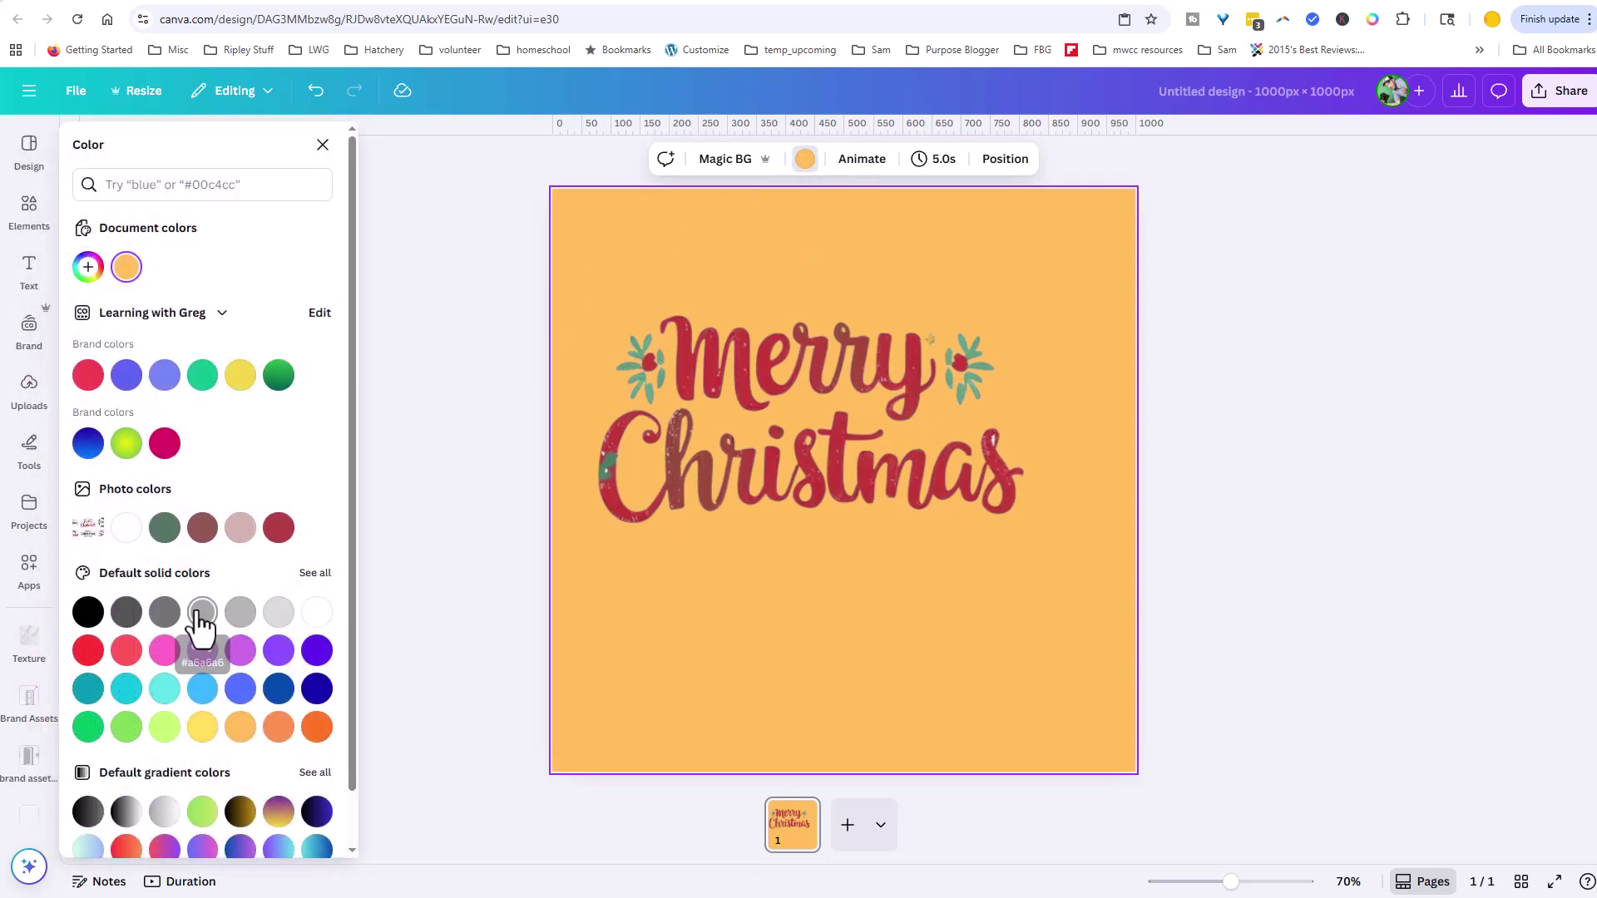
click(202, 376)
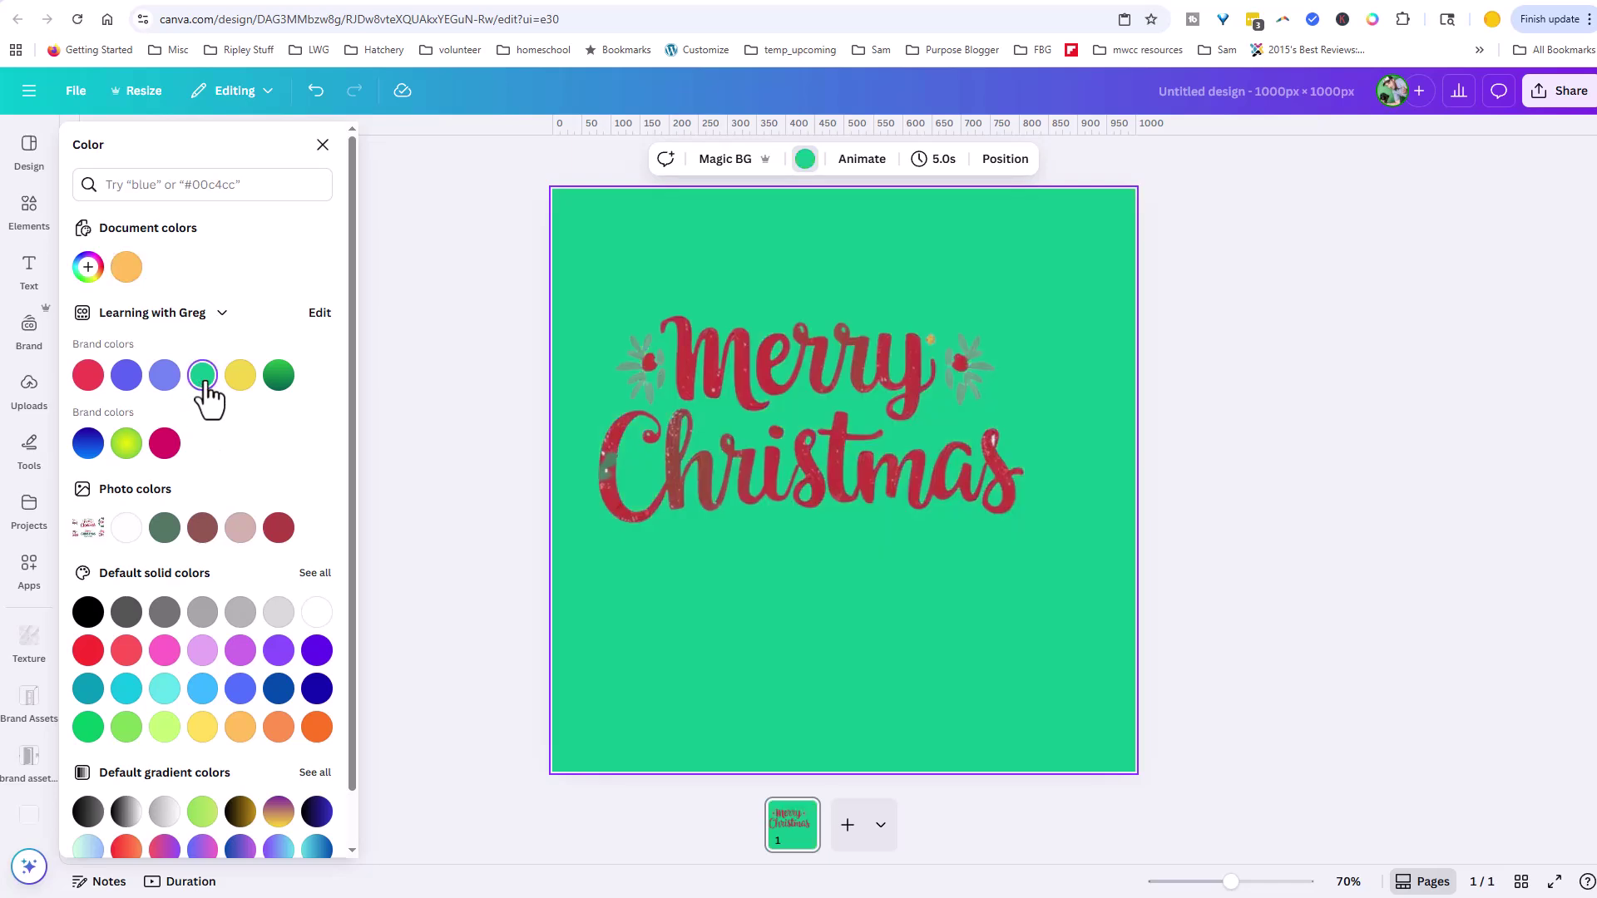
Scale the "Merry Christmas" lettering down to less than half the page width and place it near the page center
drag(726, 424, 763, 457)
drag(1059, 571, 945, 528)
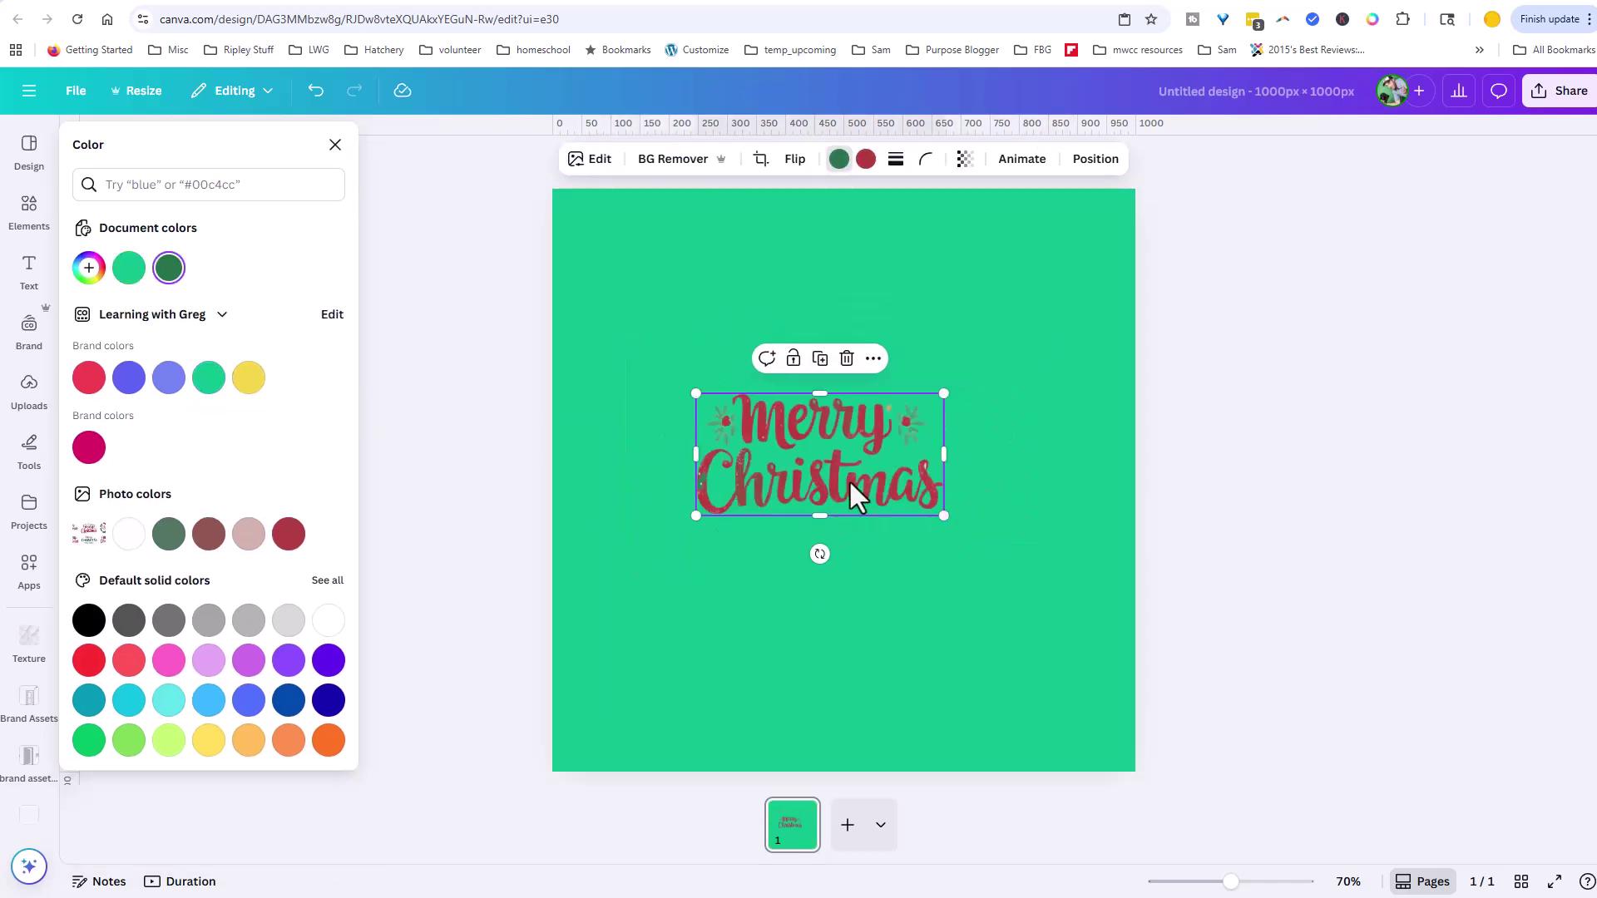
drag(848, 479, 899, 499)
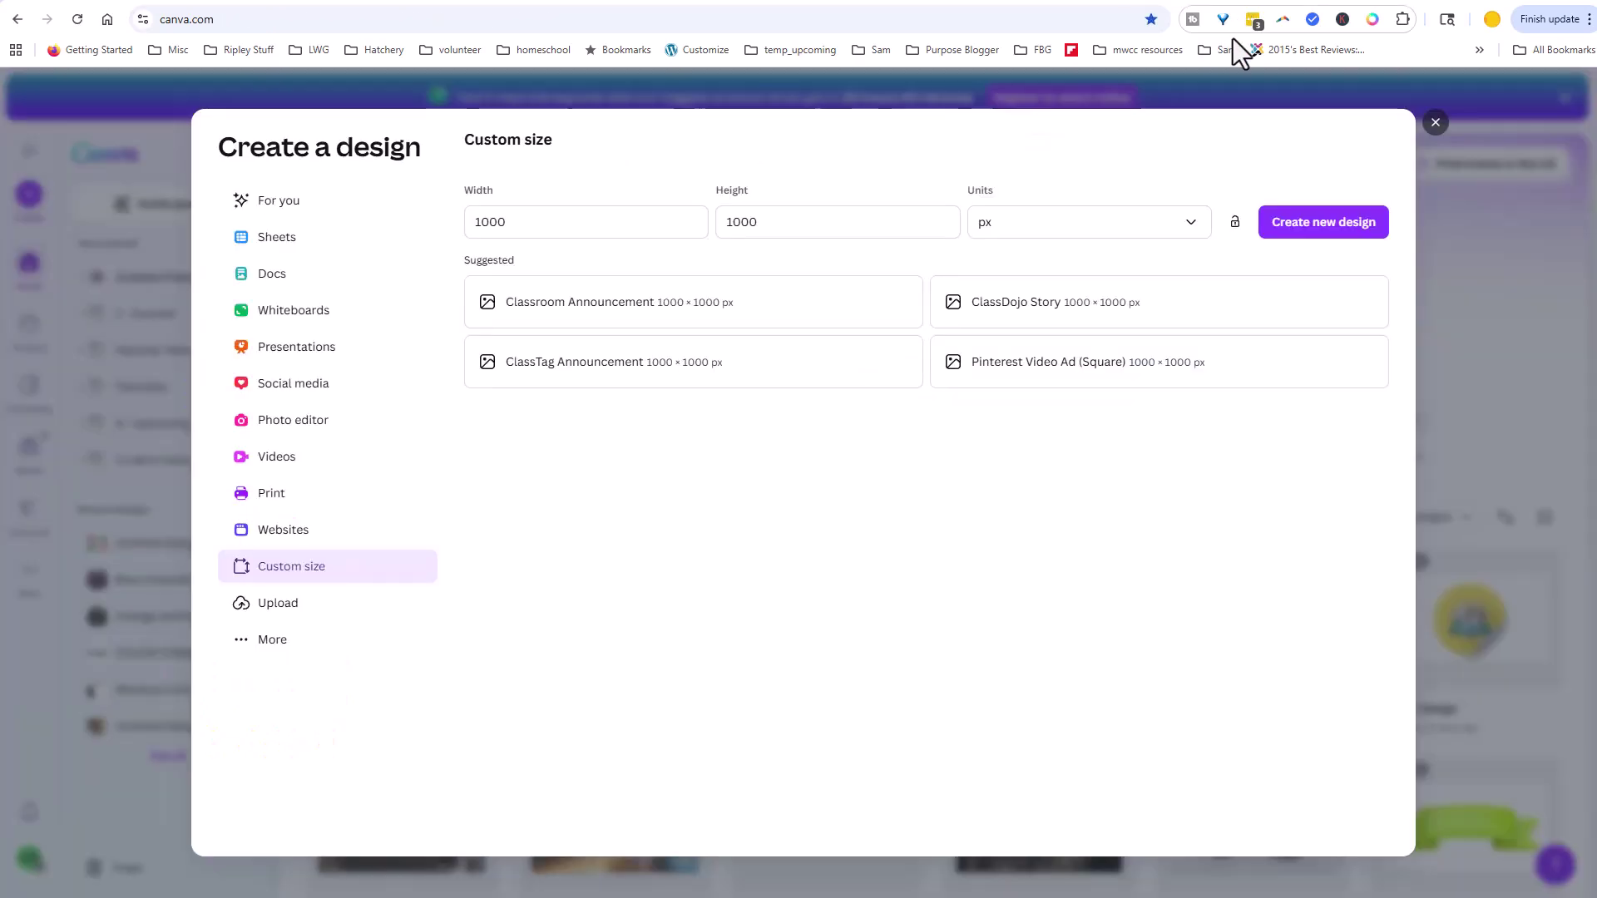
Dismiss the custom size dialog on the home page and find the Christmas flat icon images among the Canva AI image results
click(1435, 123)
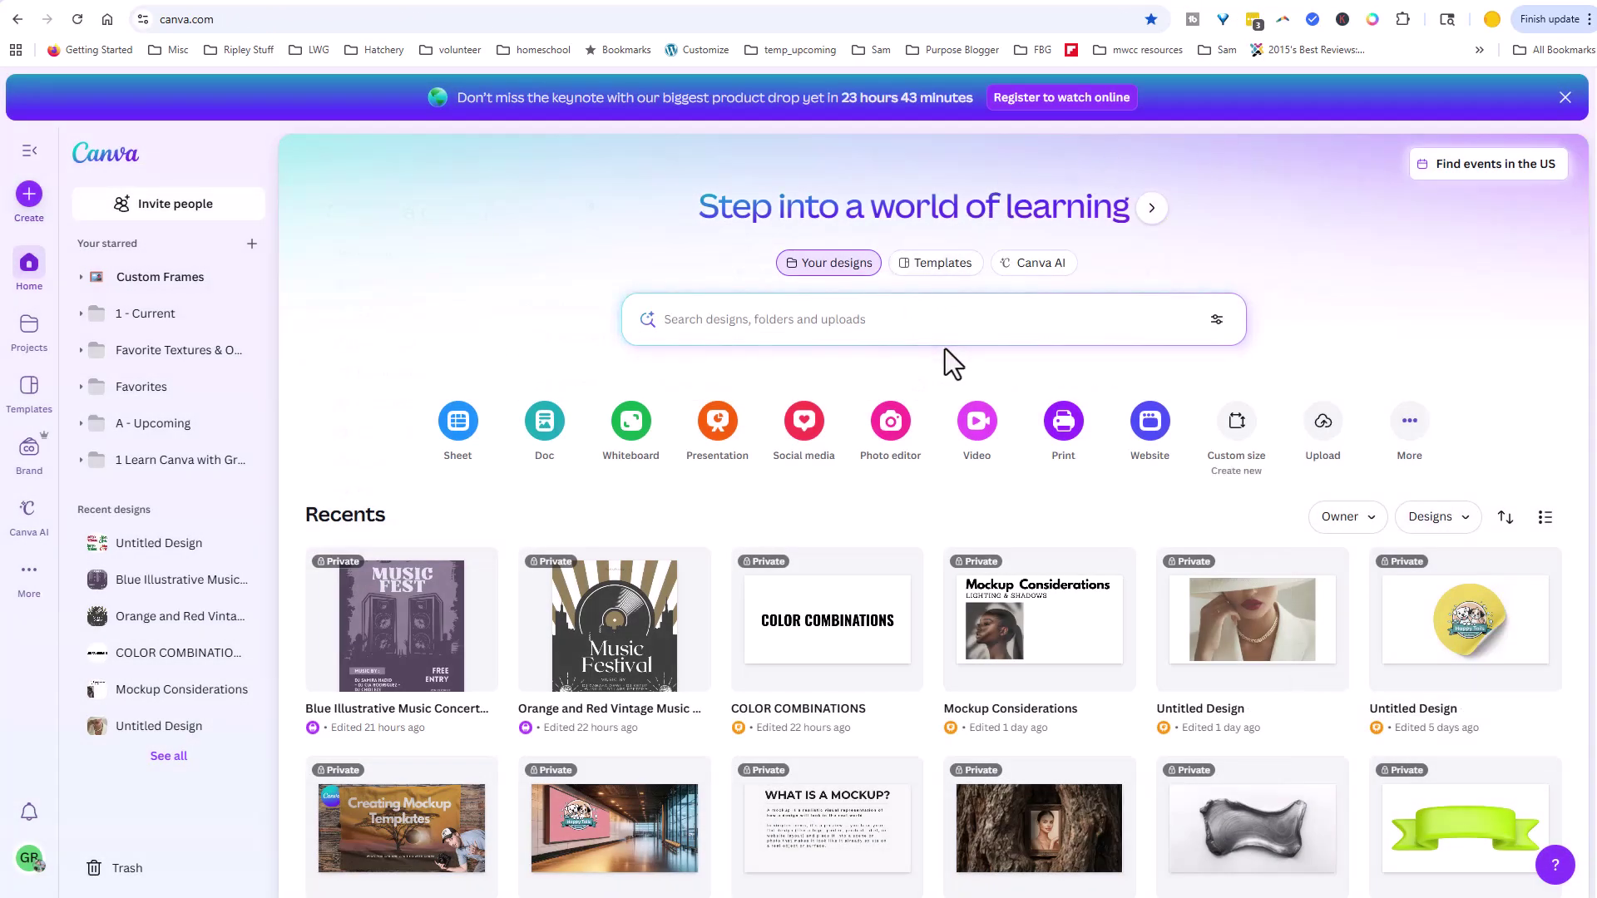
click(1030, 266)
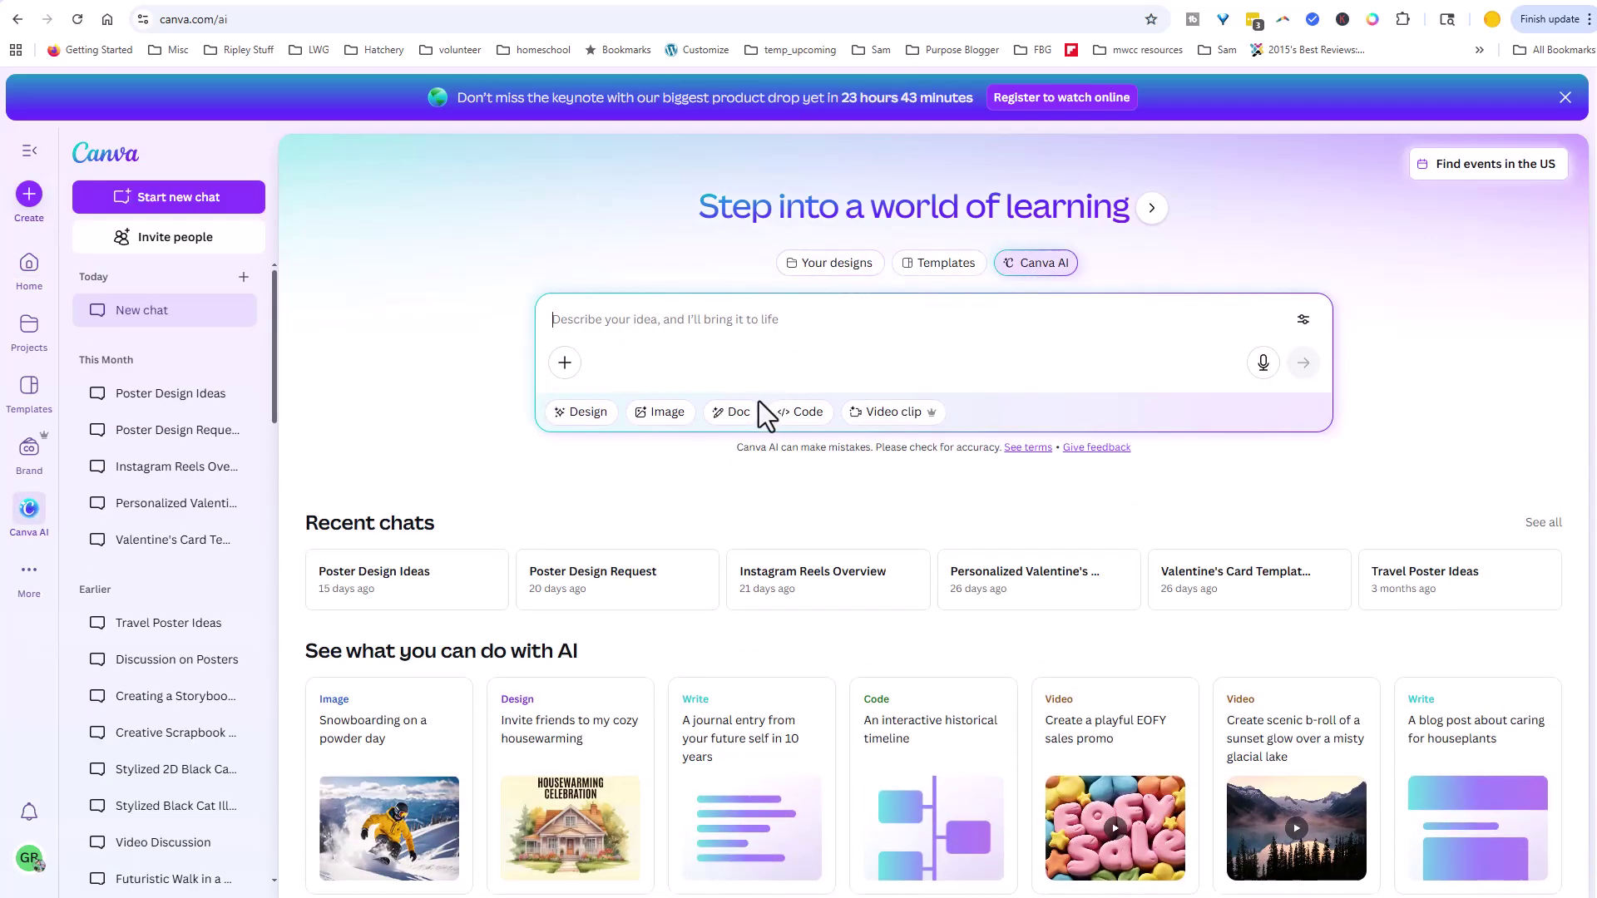
click(662, 413)
scroll(624, 553, down, 10)
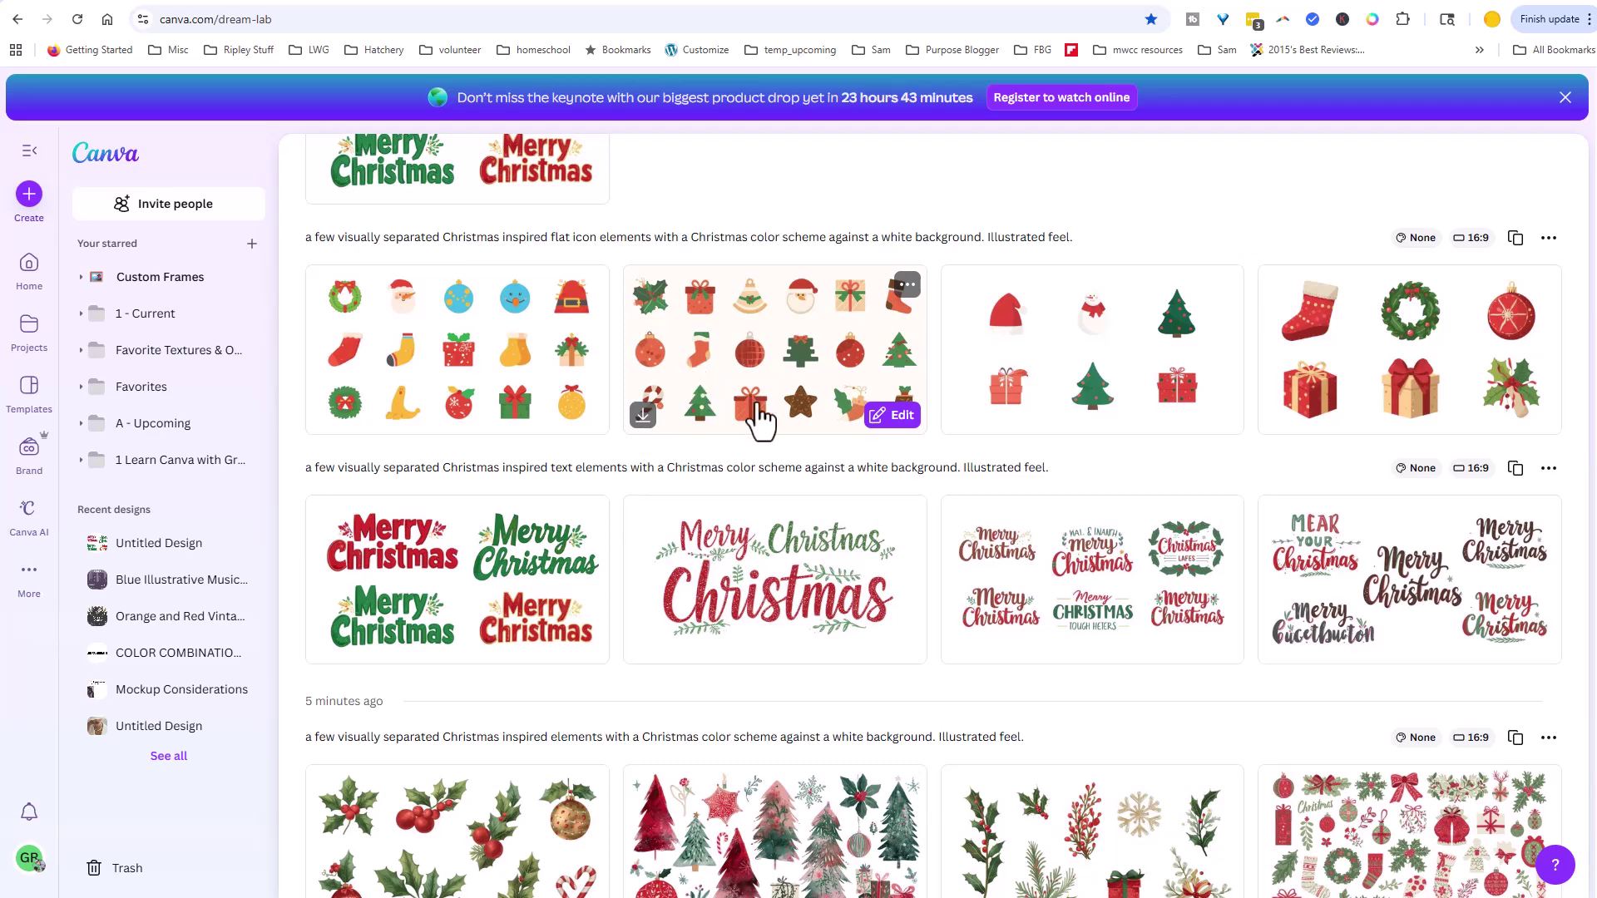
Boost the resolution of the second Christmas flat icon image and open the boosted version for editing
click(678, 376)
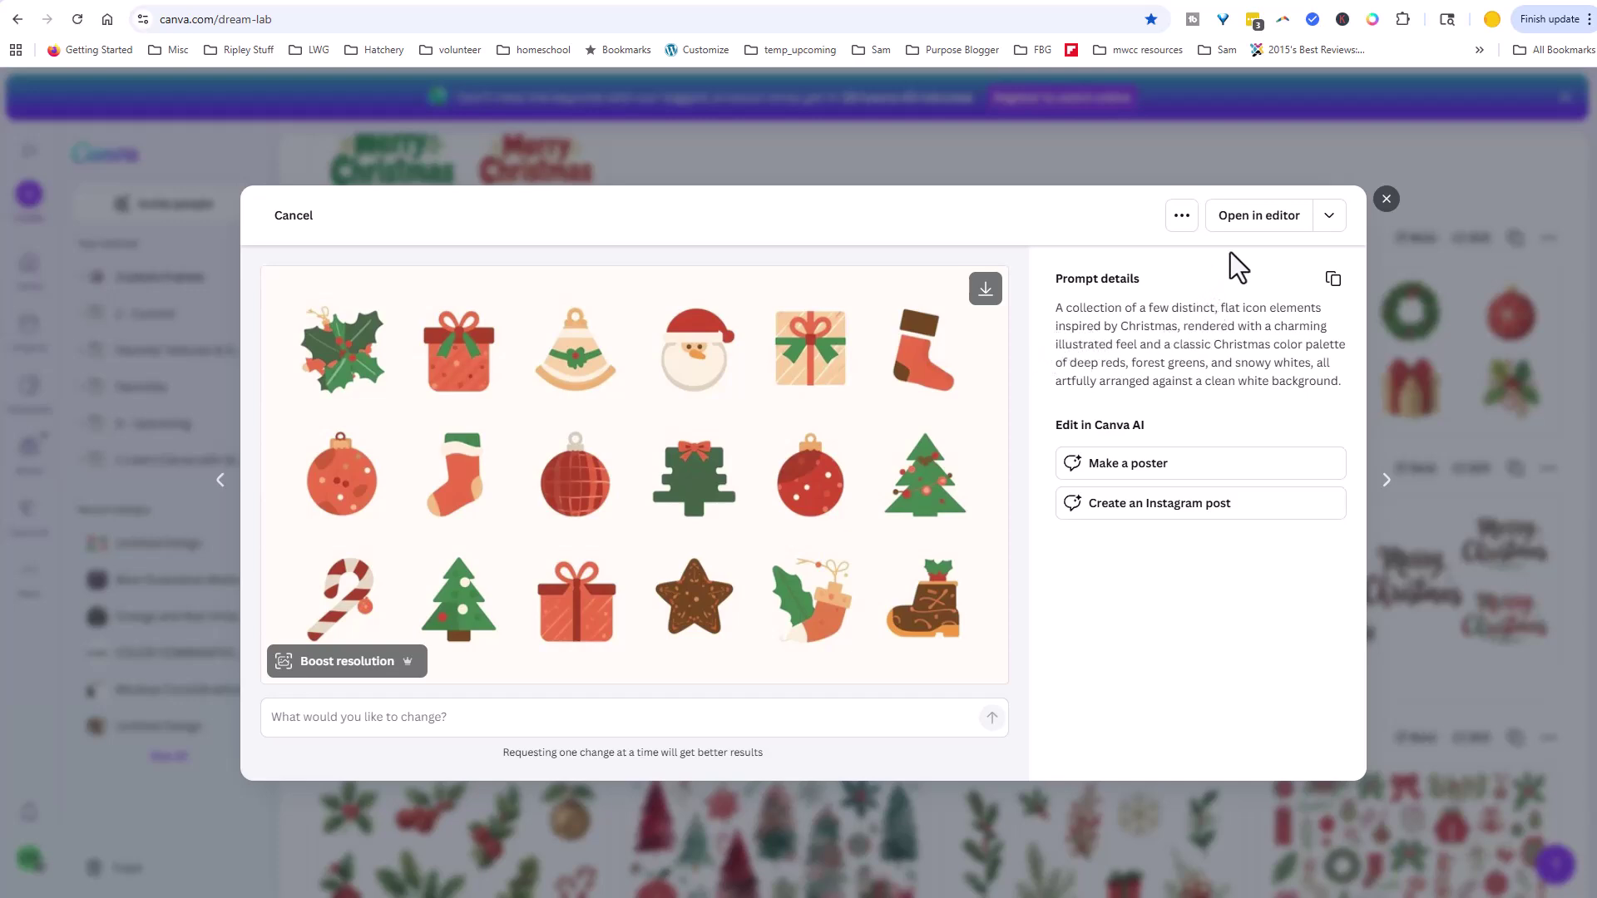
click(292, 666)
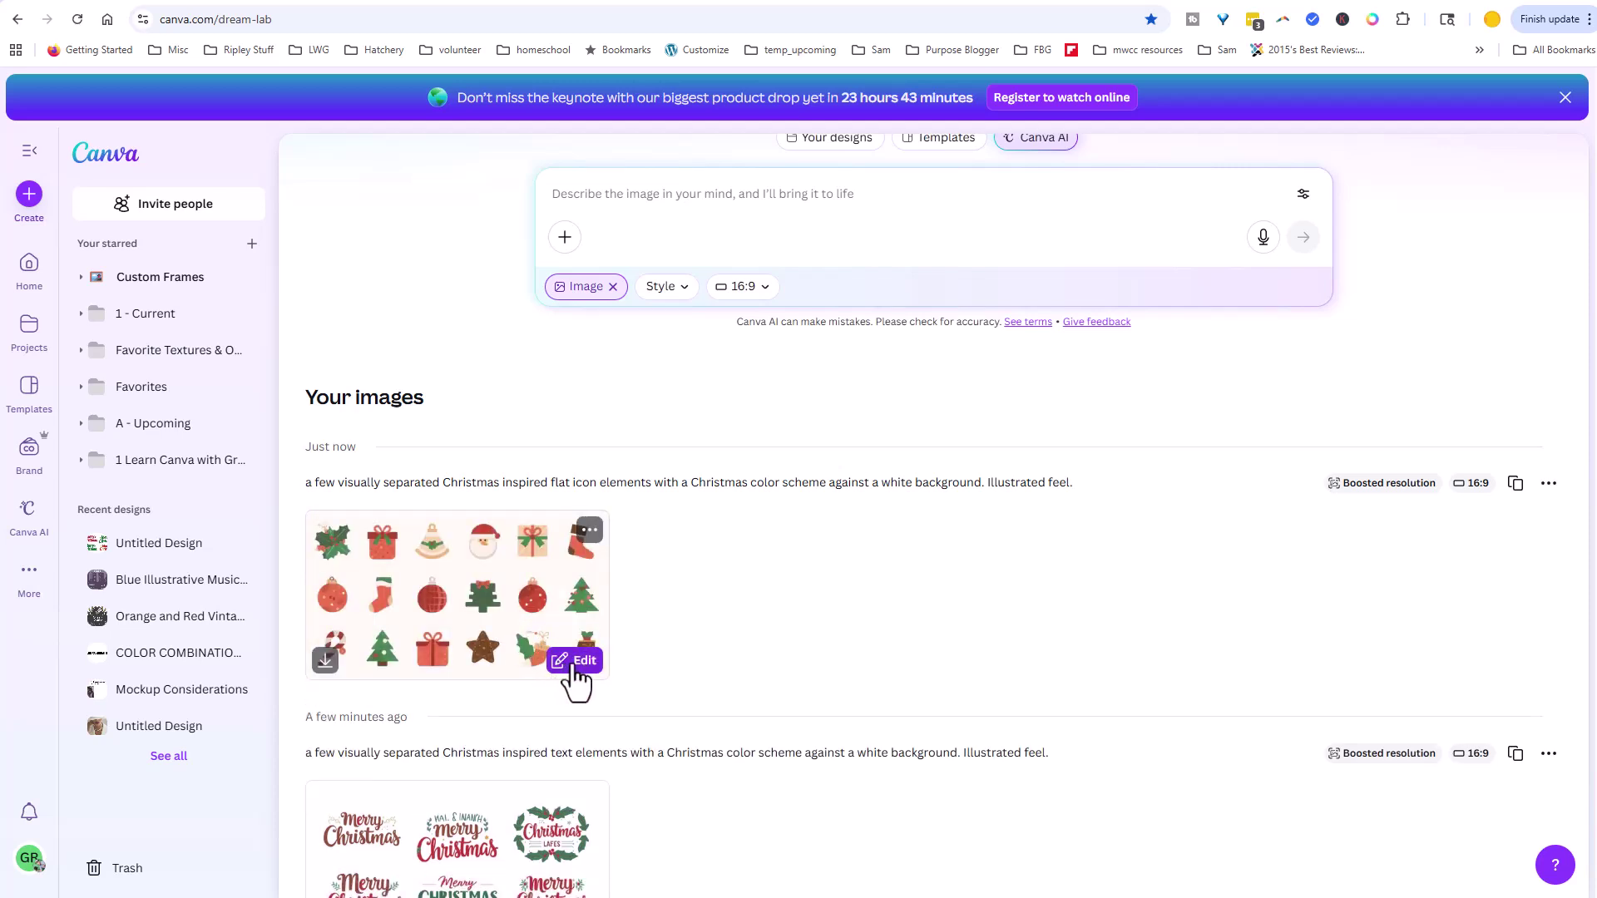
click(580, 665)
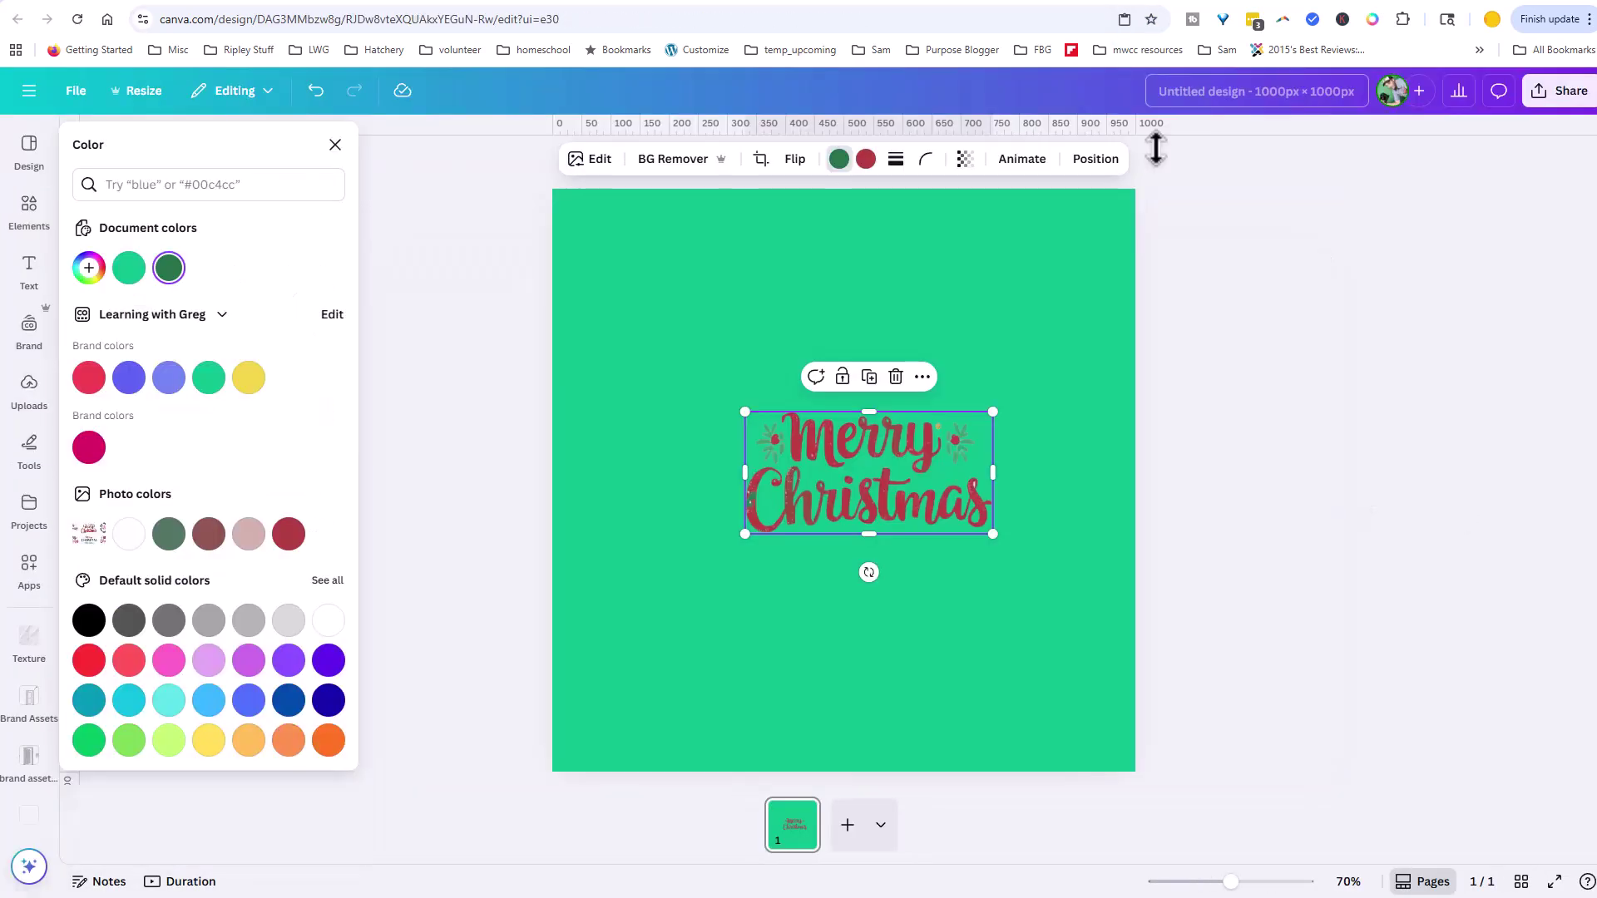
Paste the Christmas icon image into the 1000 × 1000 px design and move it to the lower half of the page
click(1049, 314)
key(ctrl+v)
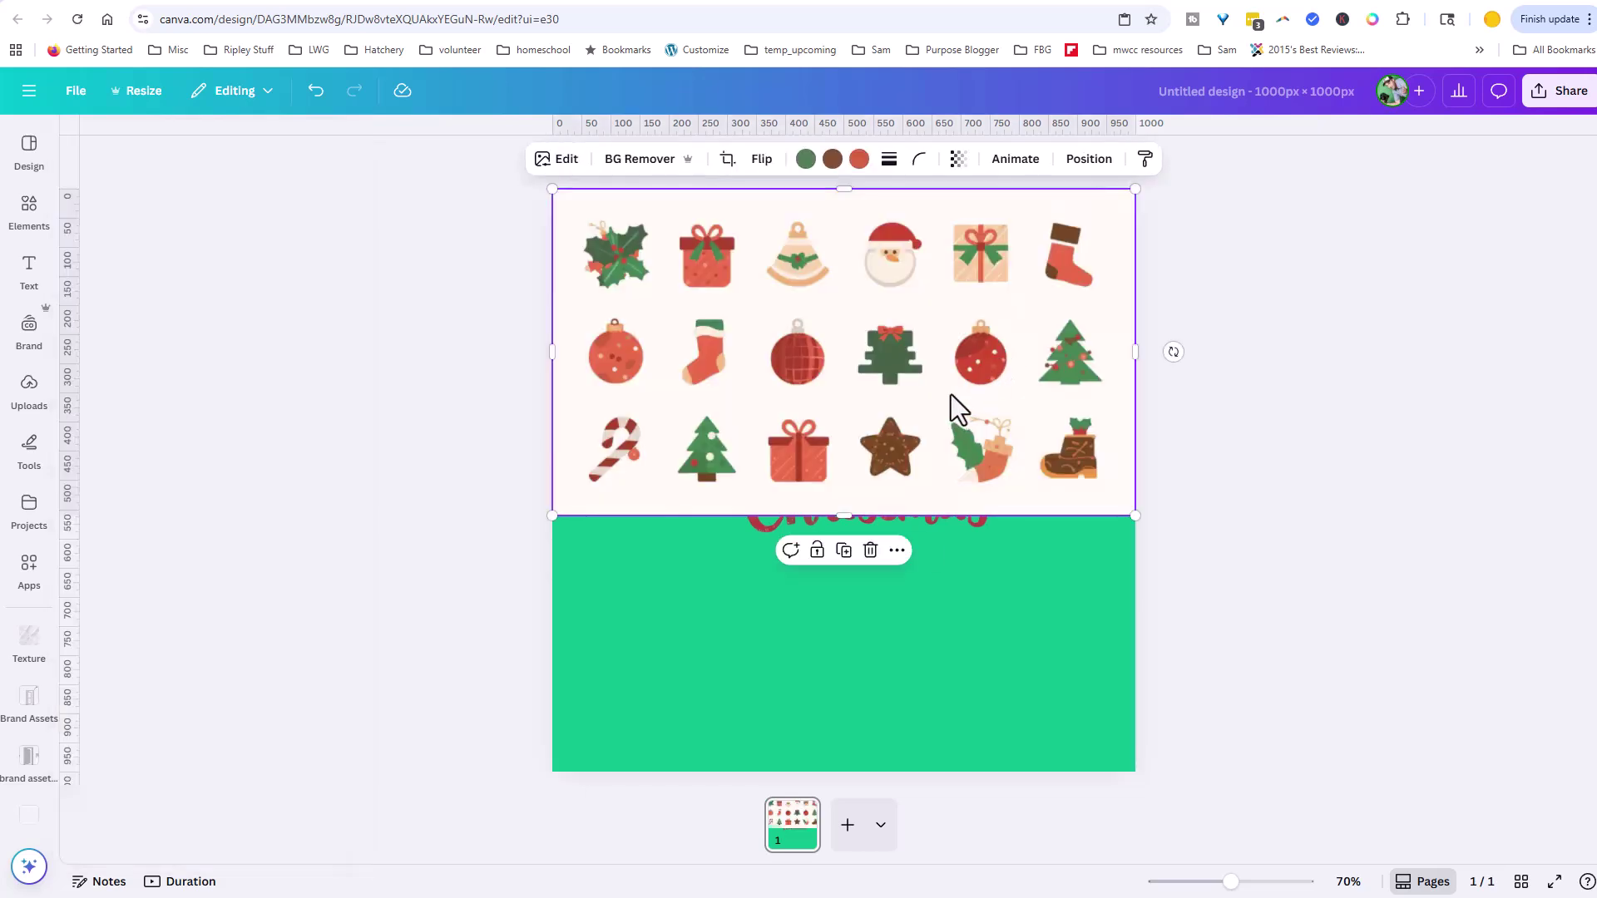
drag(931, 322, 925, 604)
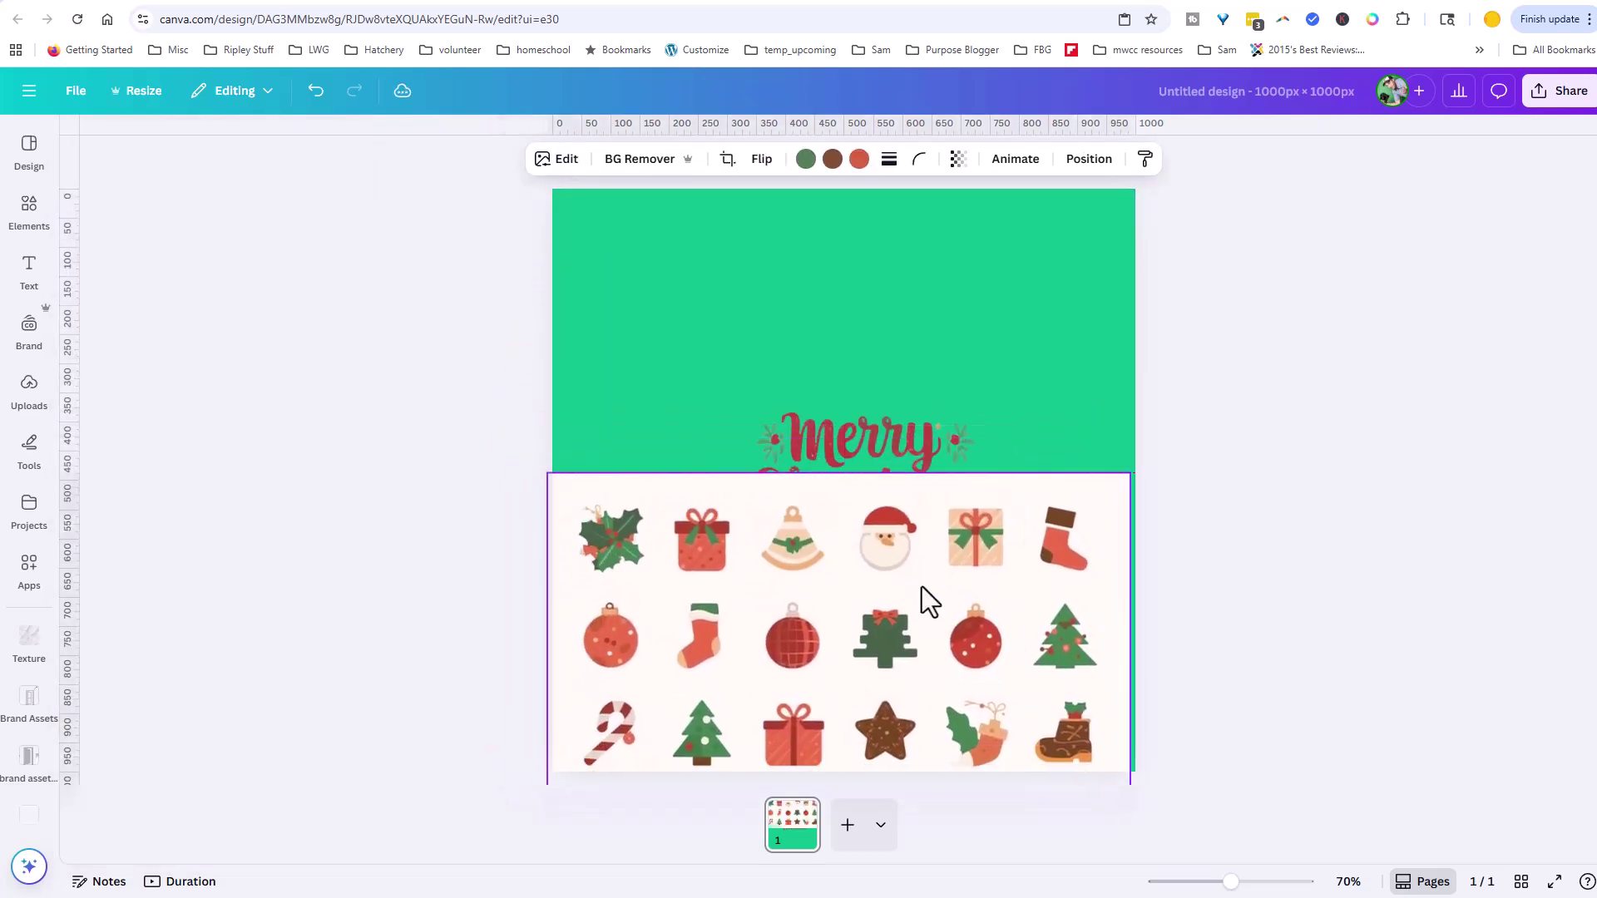
click(918, 433)
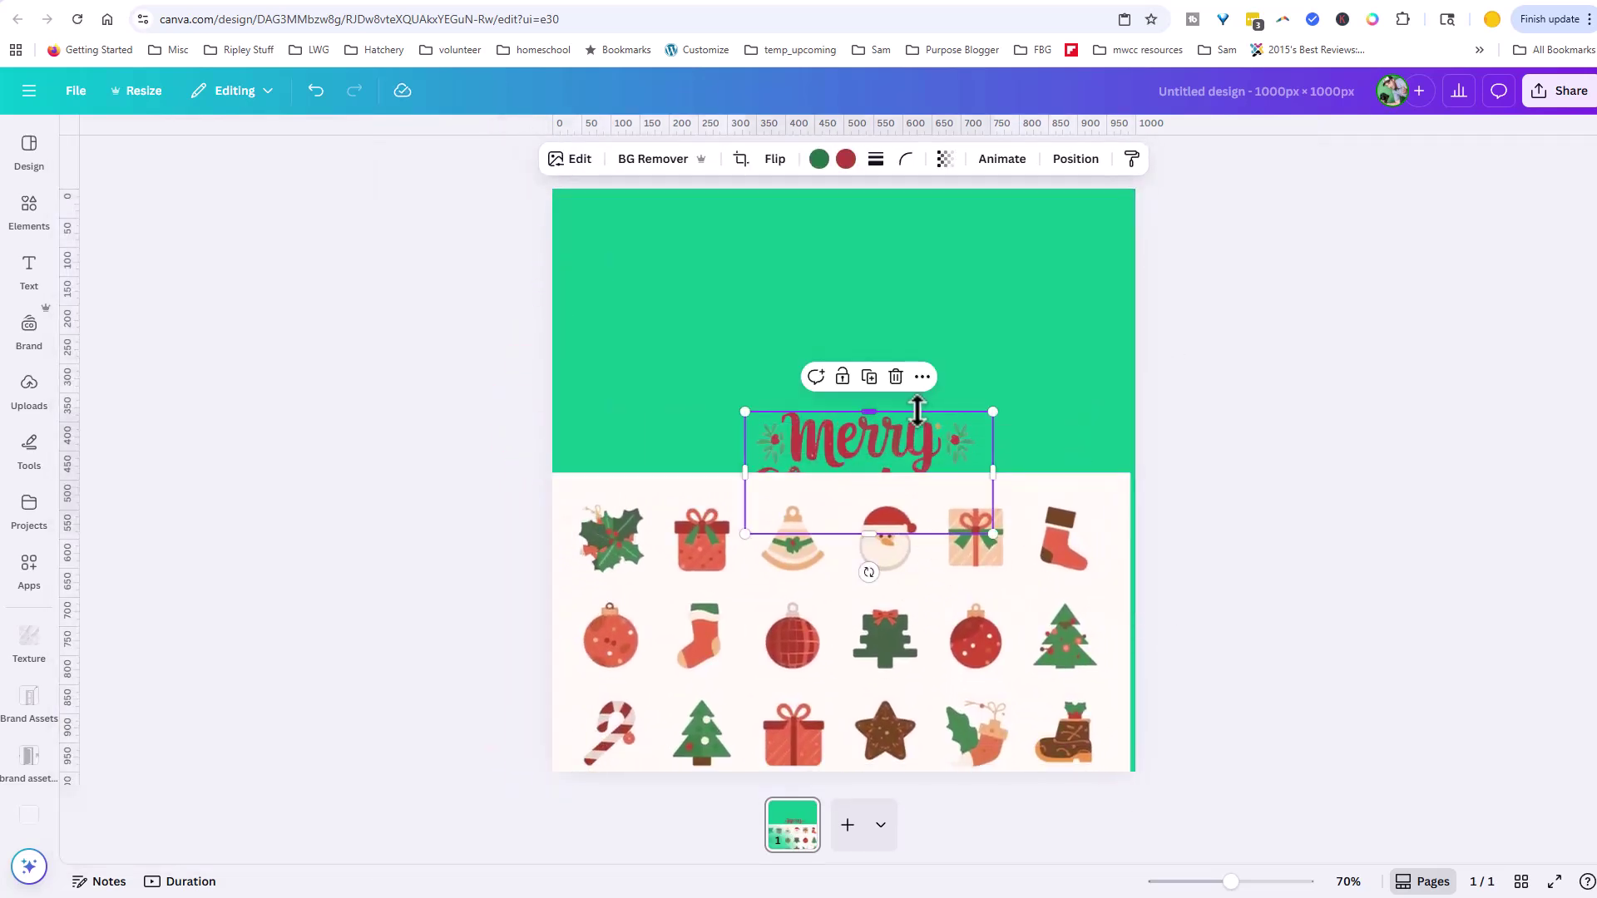
click(896, 377)
click(814, 300)
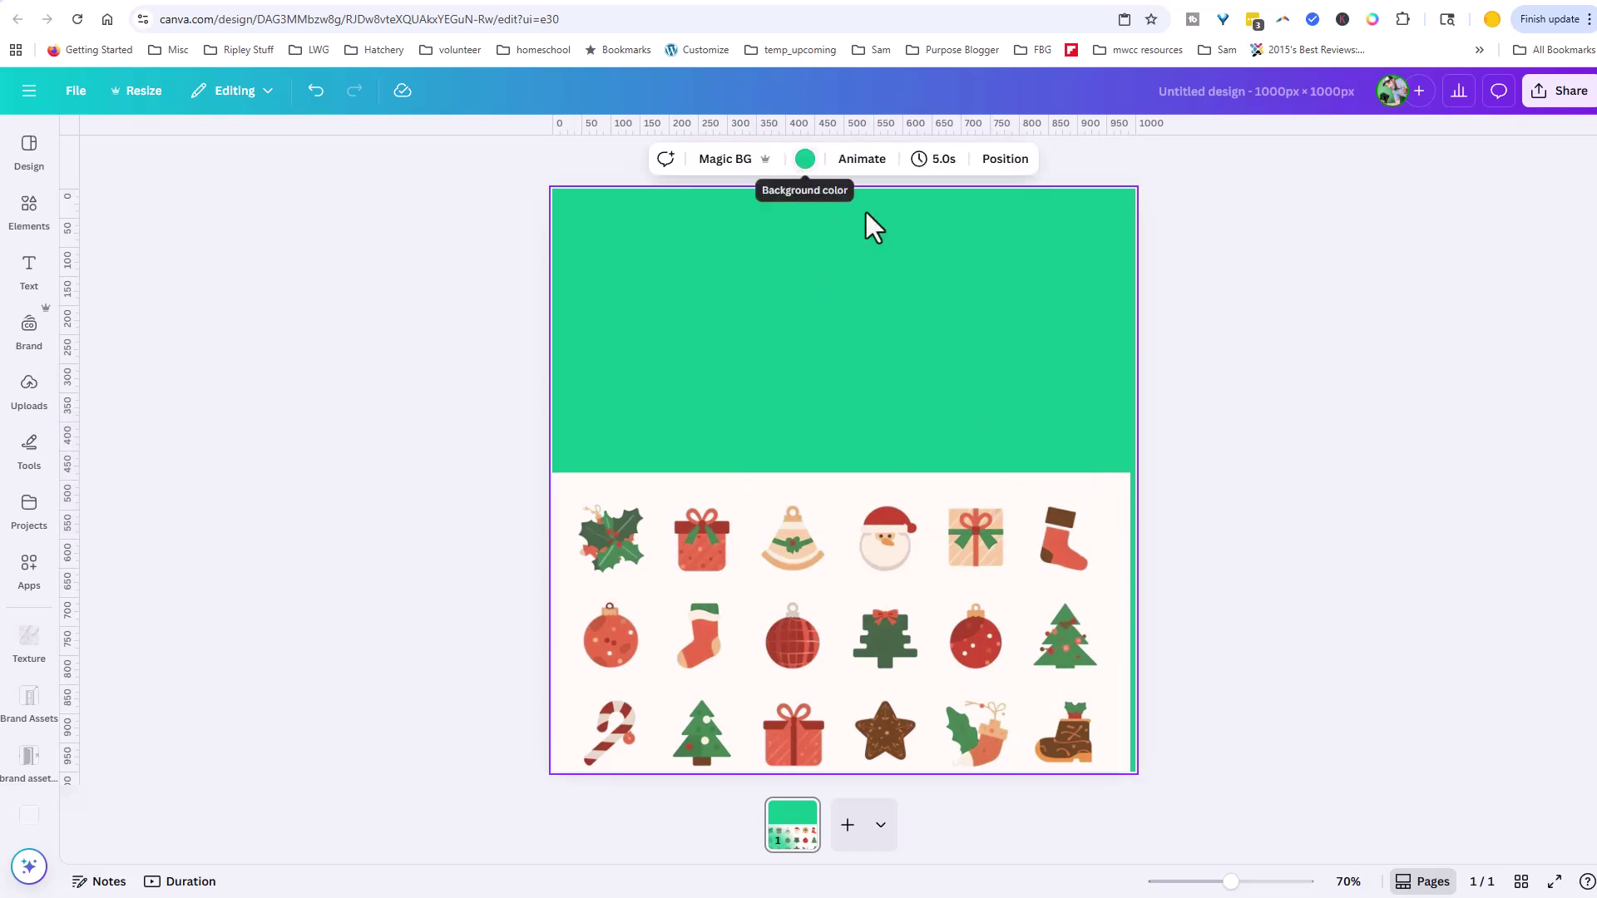
key(ctrl+z)
Set the page background to white and move the Christmas icon image up over the middle of the page
click(785, 160)
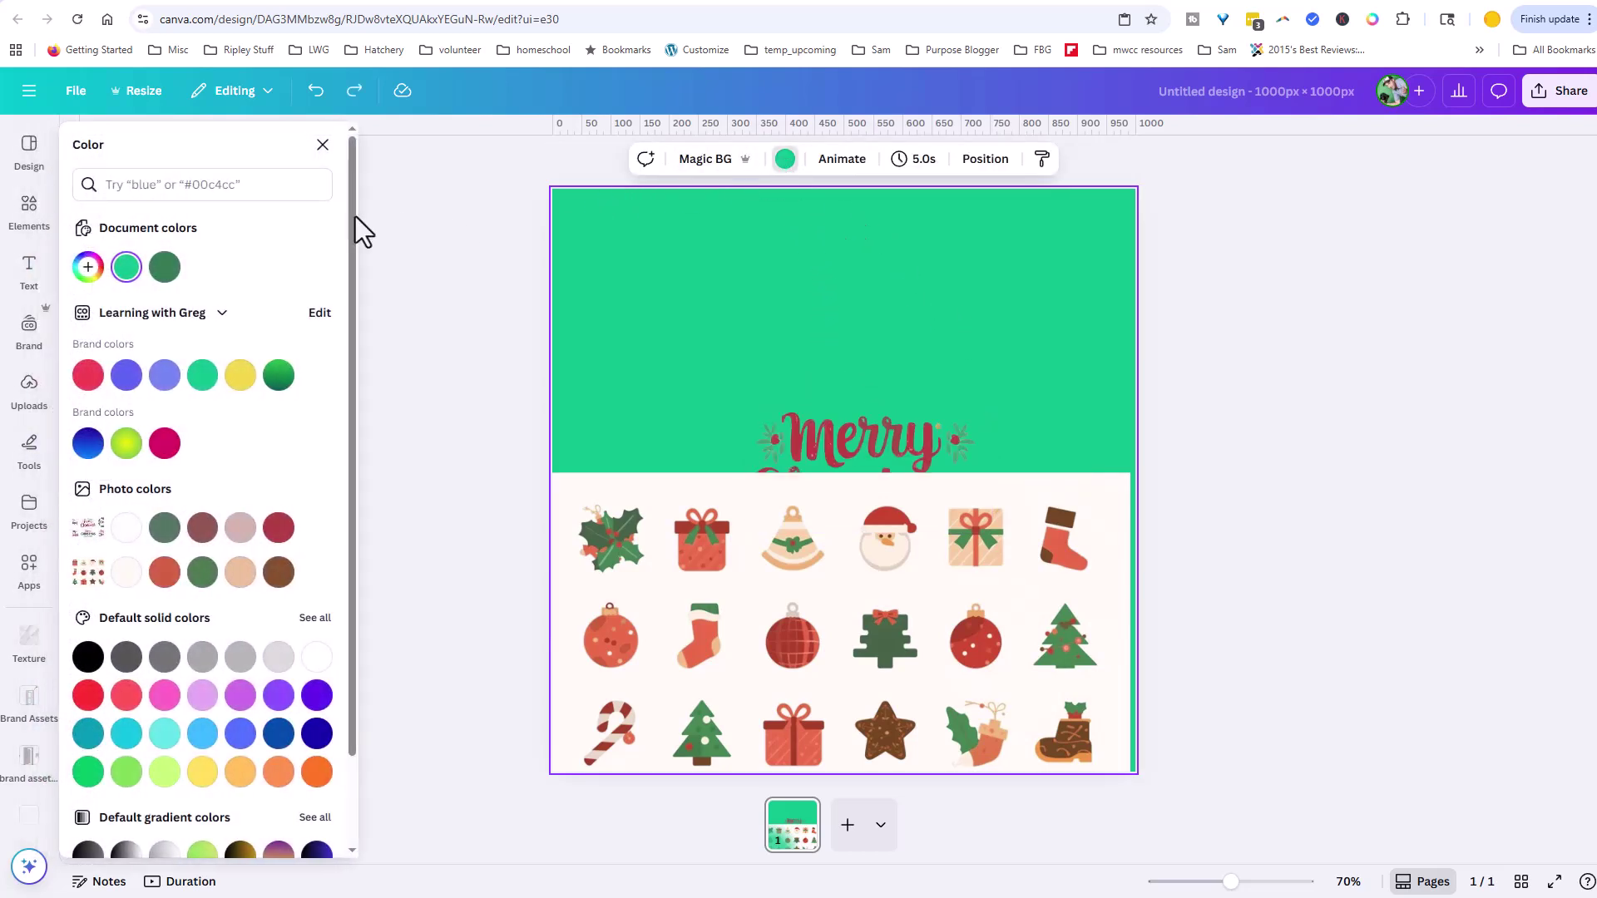
click(317, 657)
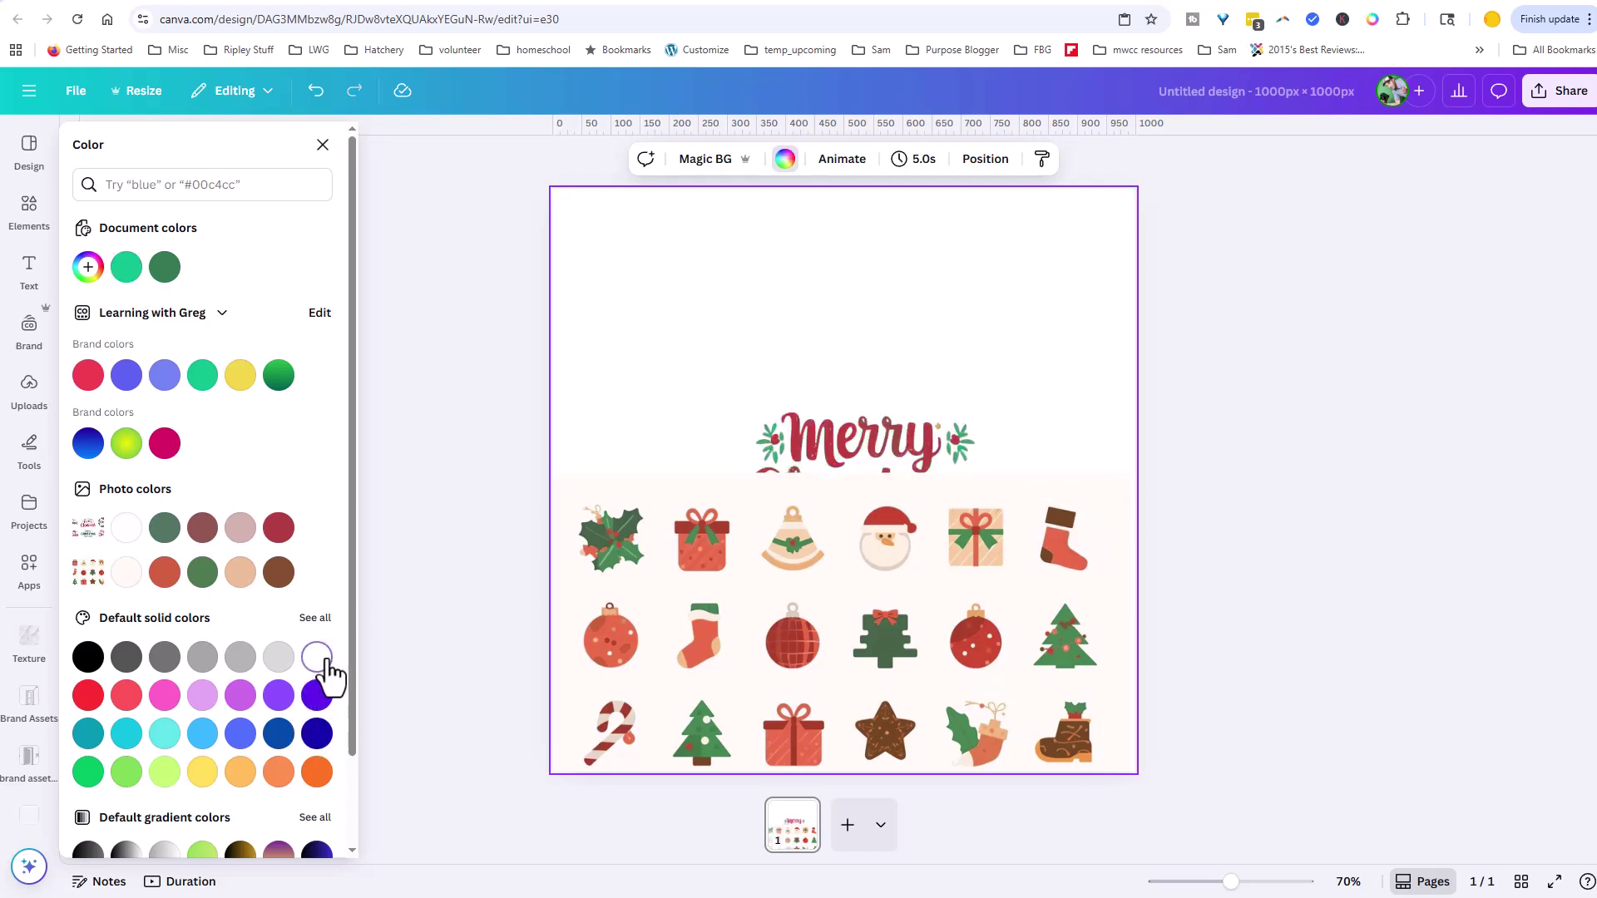
click(634, 558)
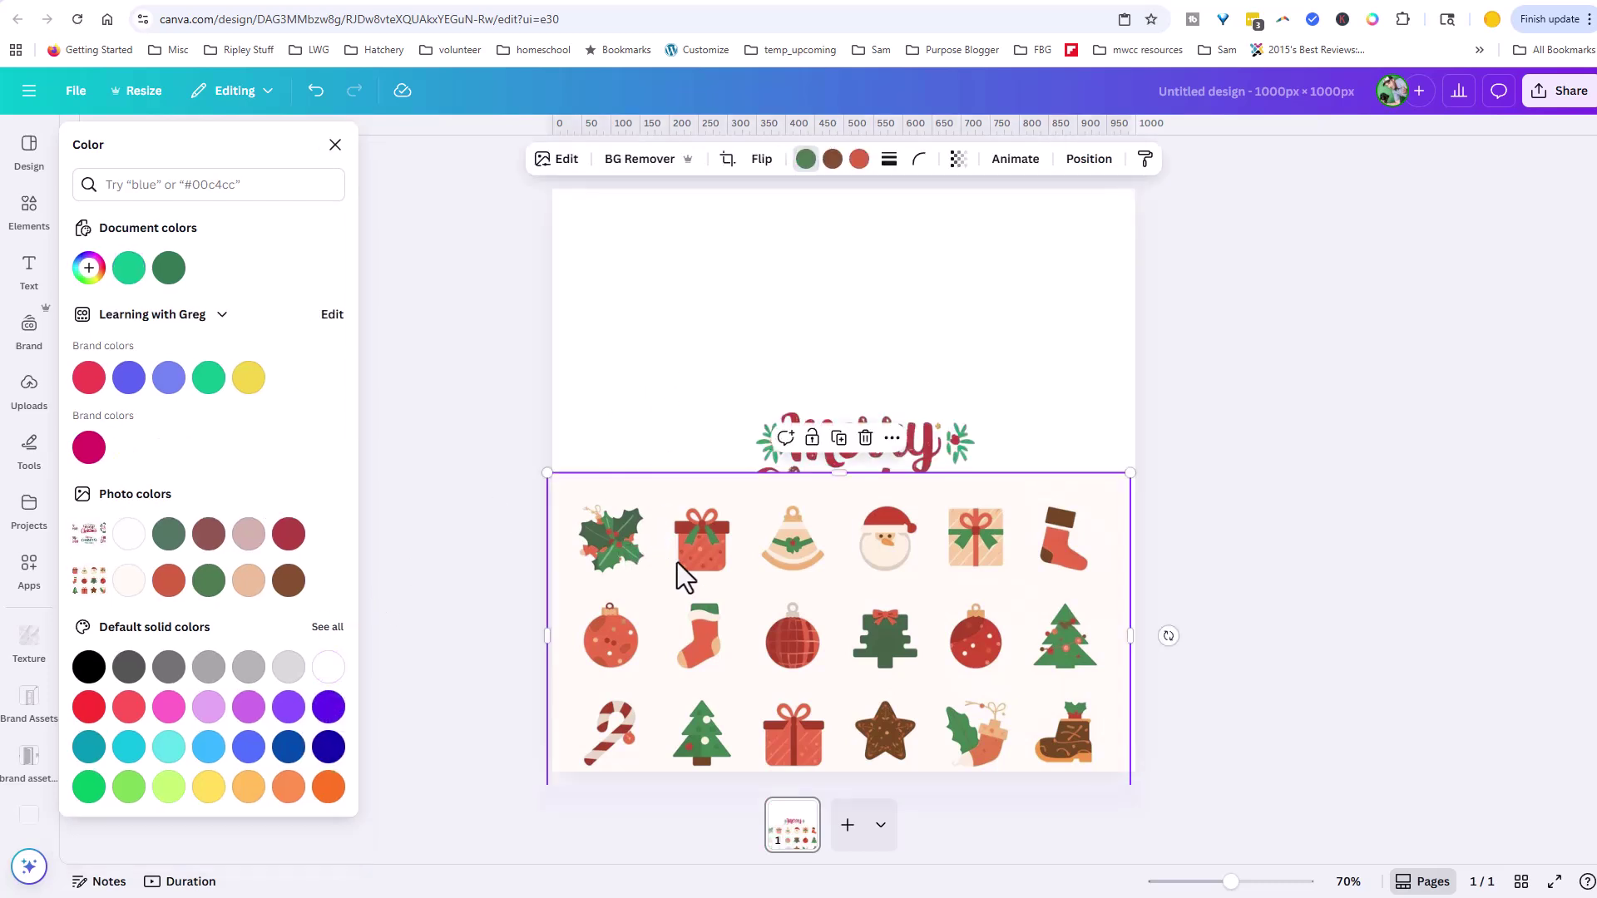
drag(678, 574, 675, 388)
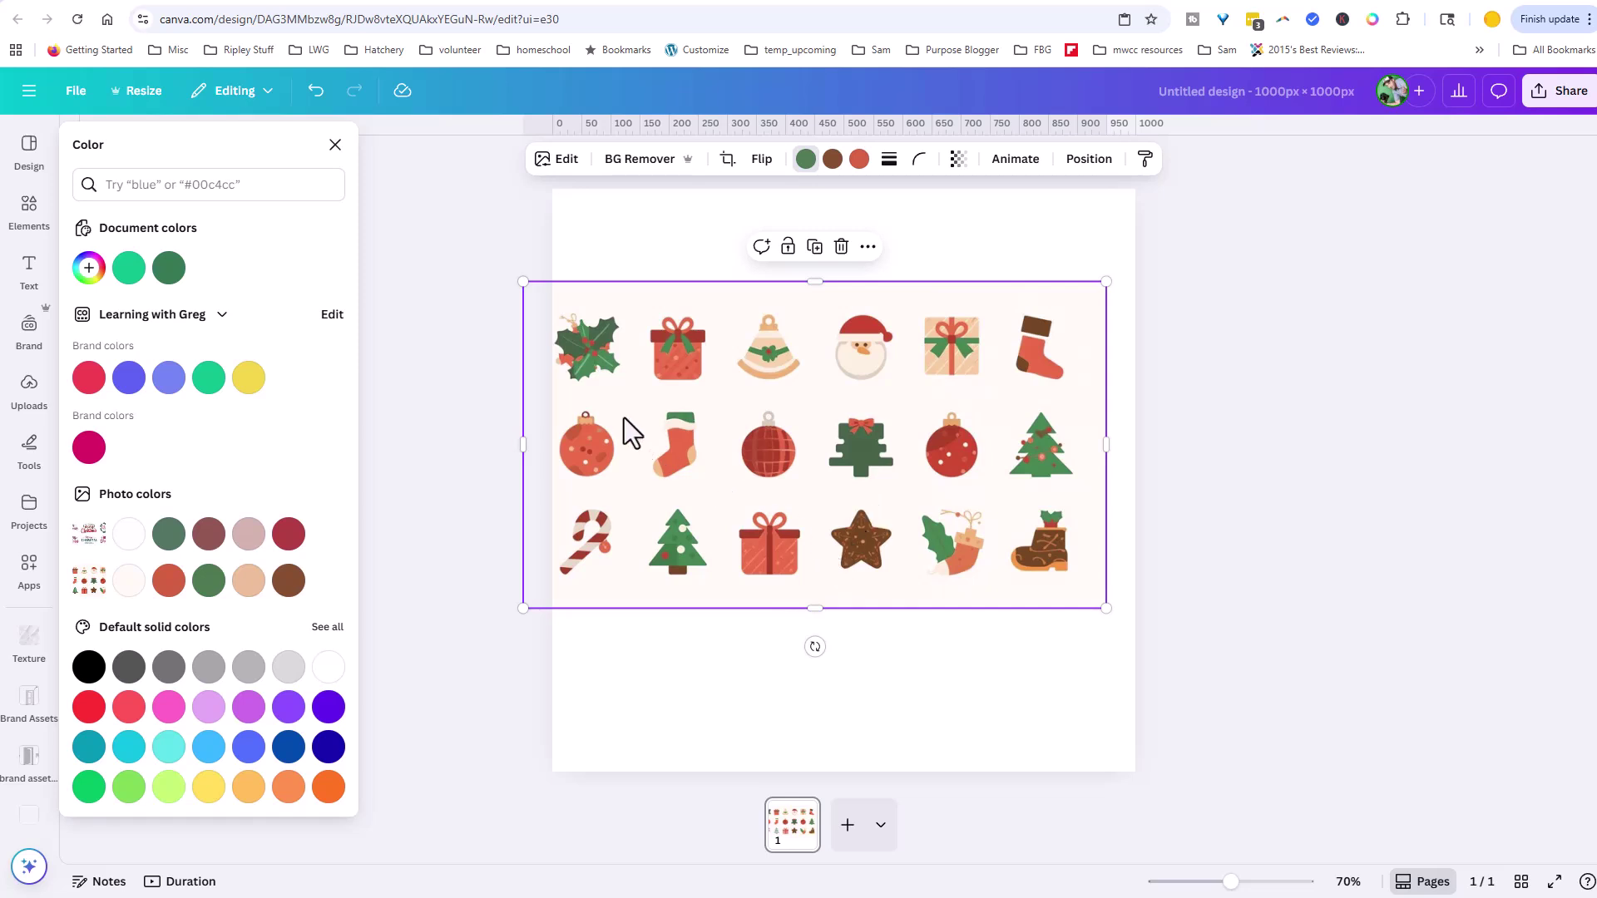
Use Magic Grab to separate the red gift in the icon image's lowest row and move it above the image
click(568, 160)
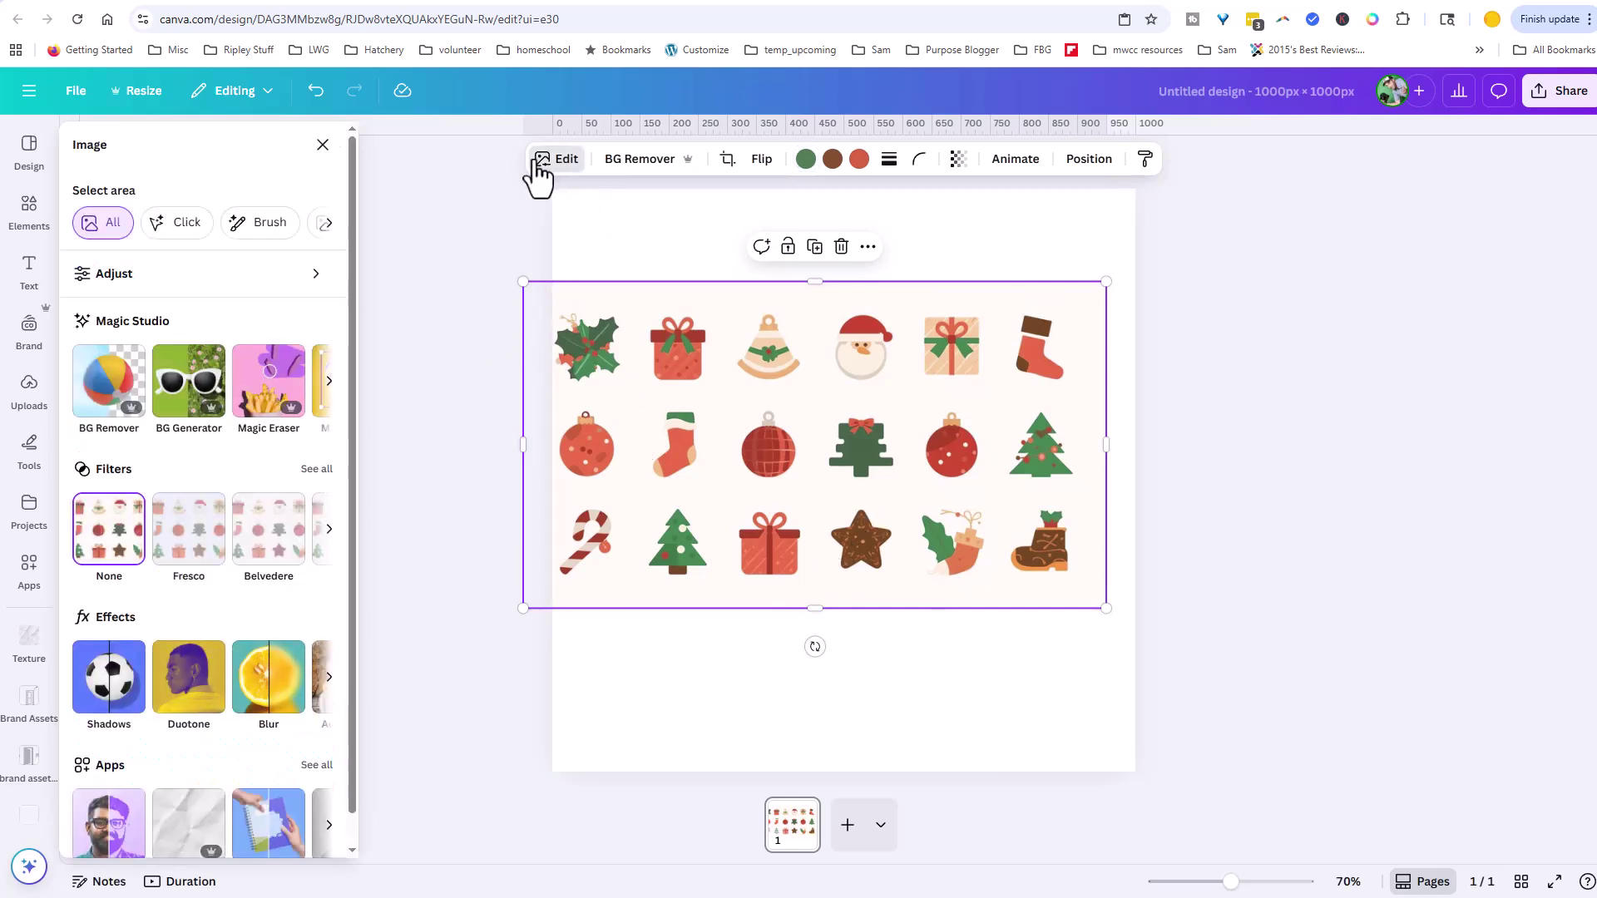
click(329, 383)
click(117, 401)
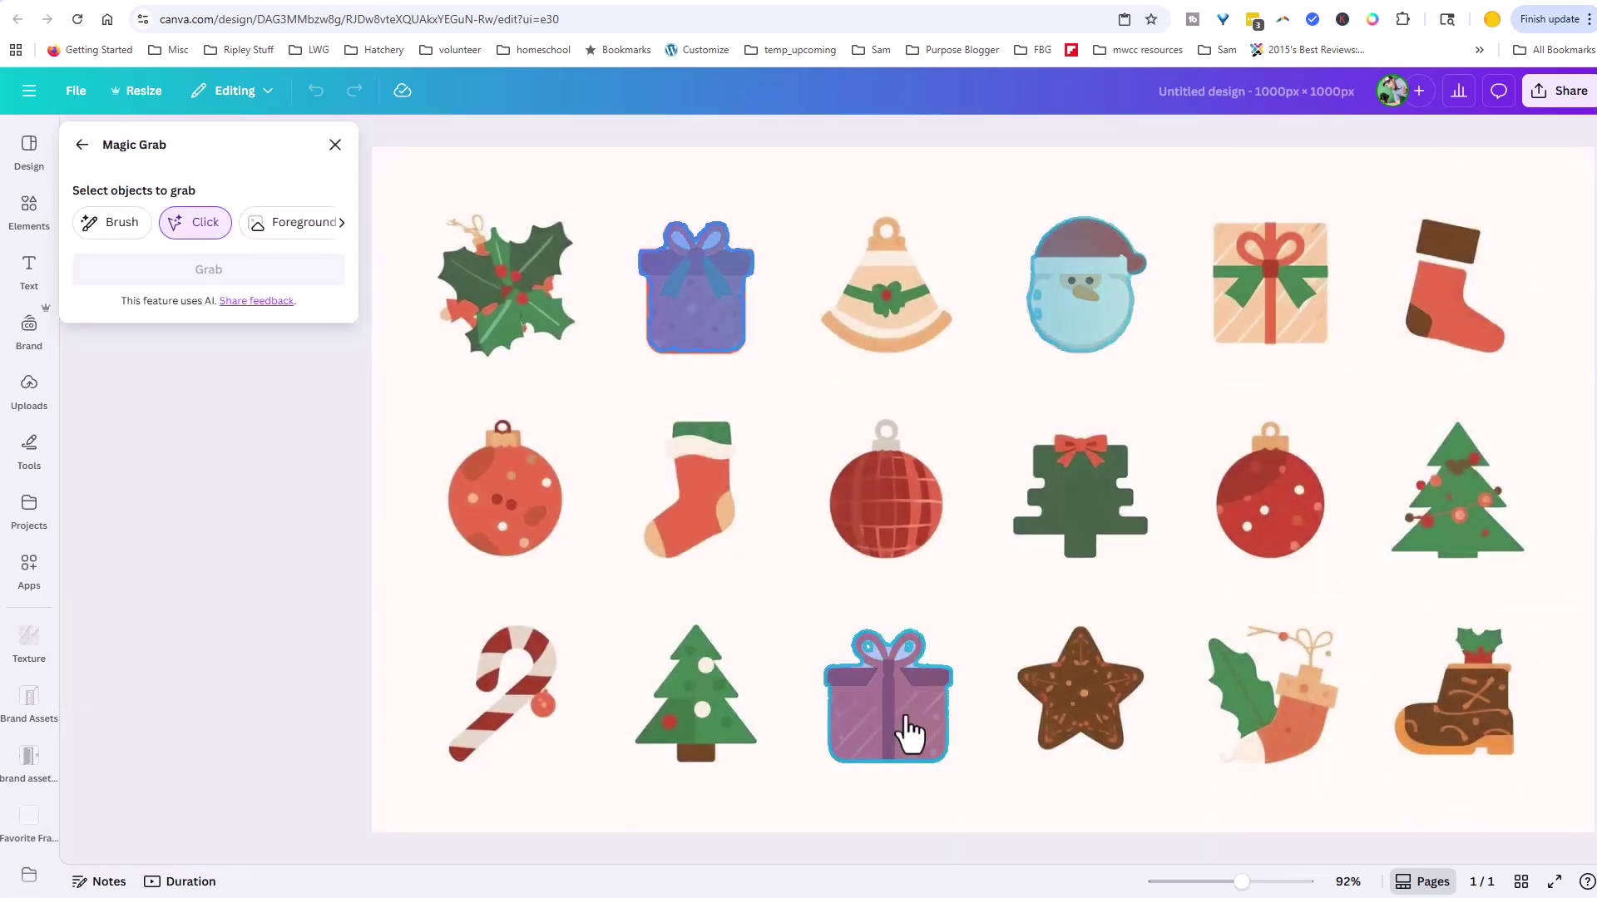
click(907, 732)
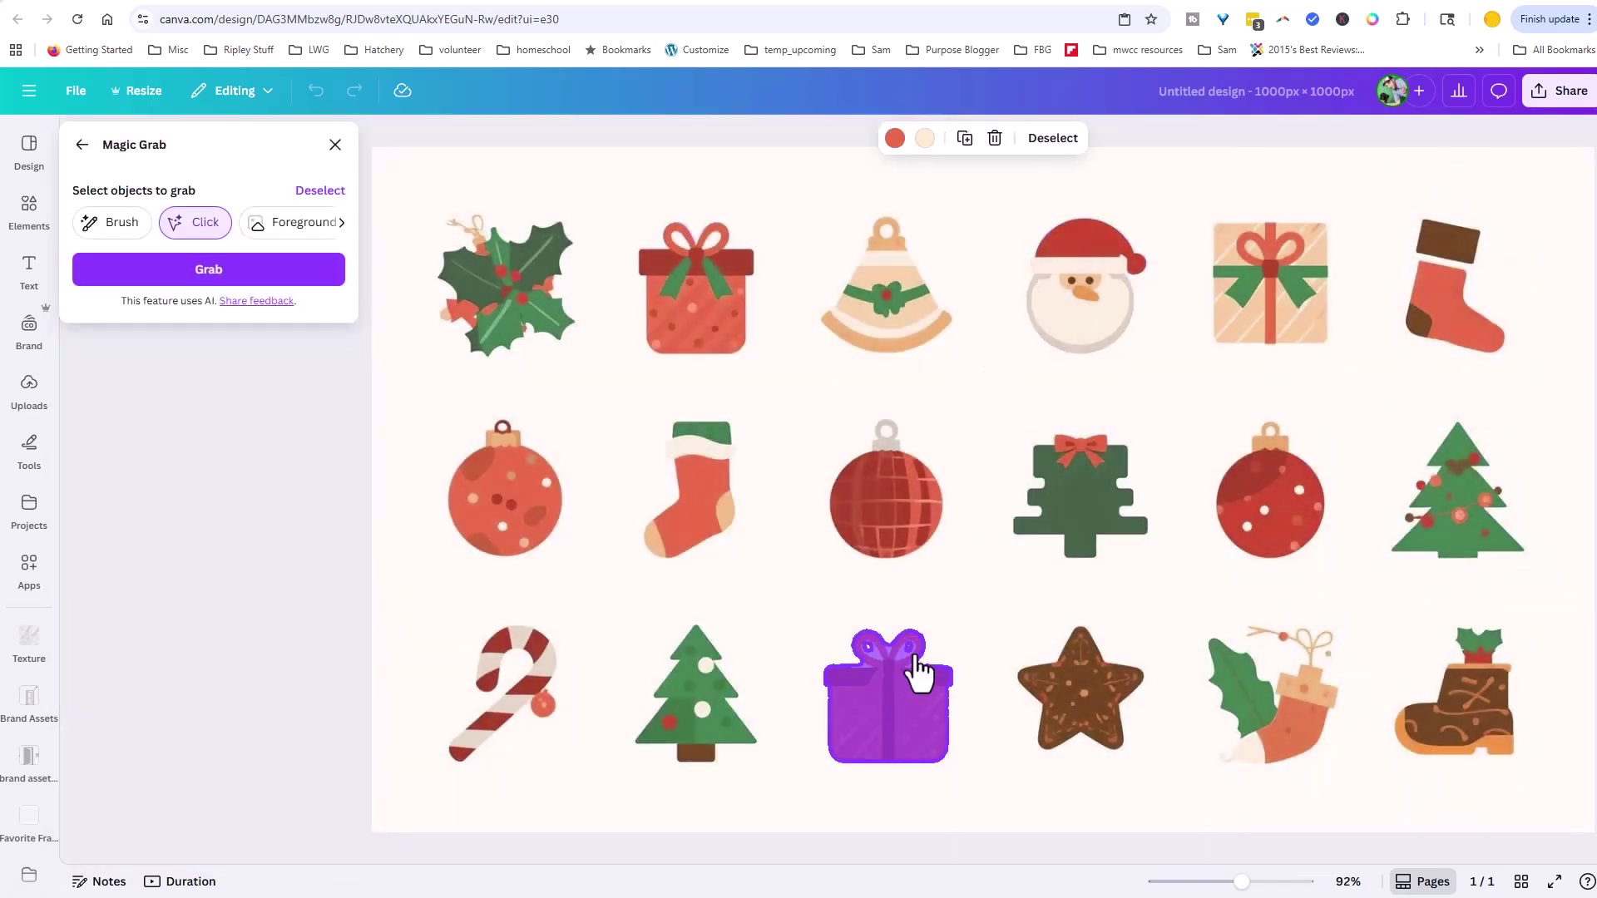
click(329, 278)
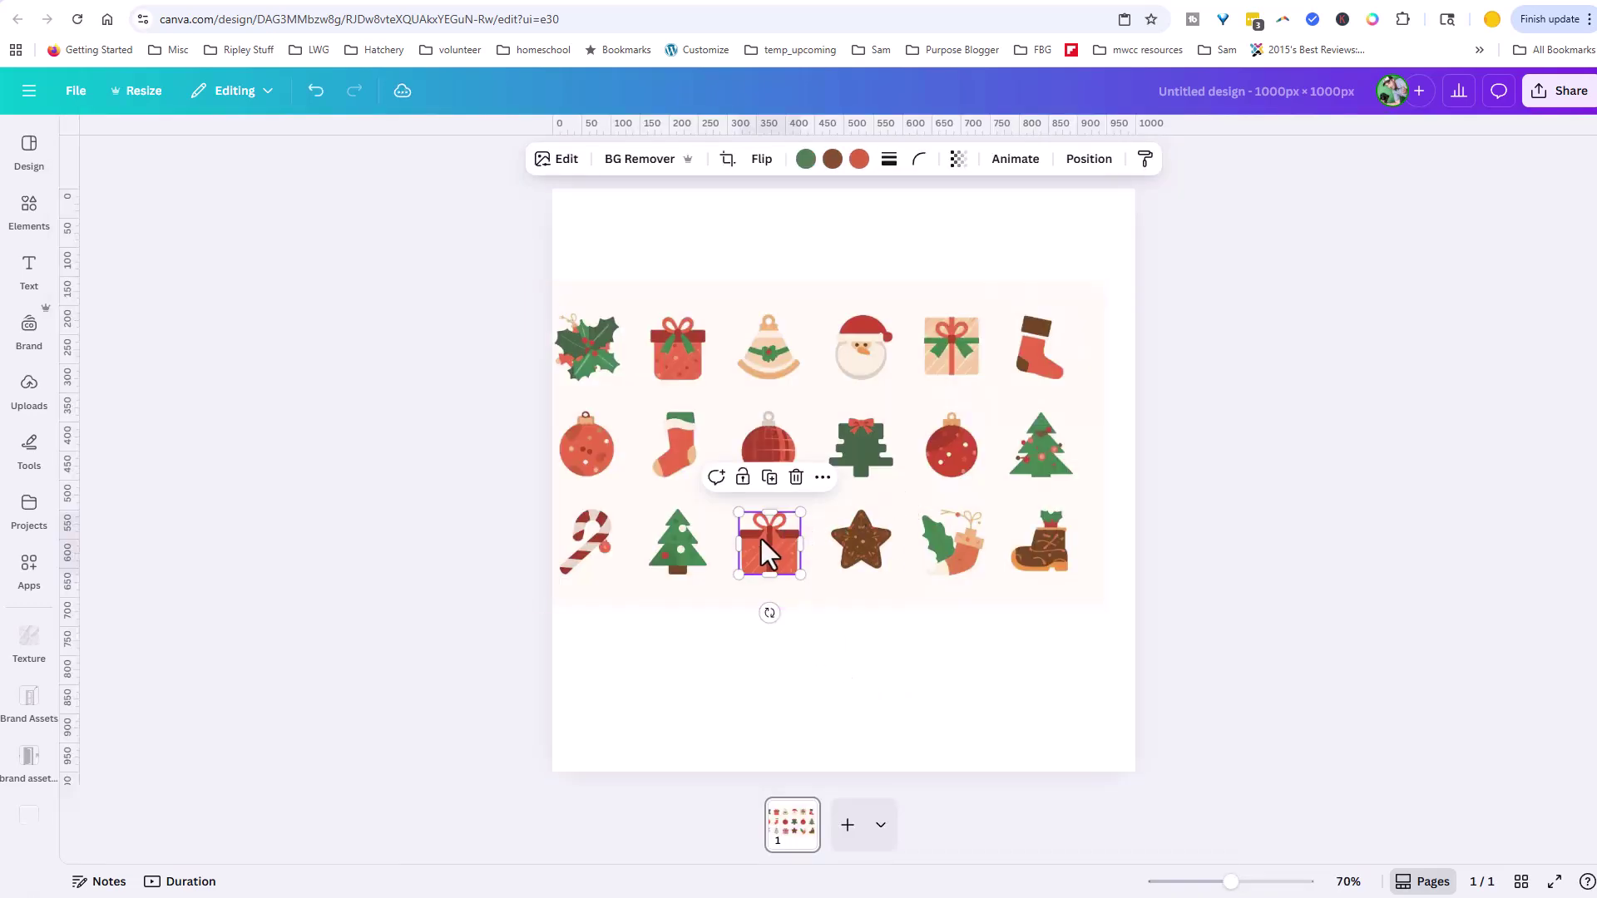
drag(763, 541, 979, 249)
Use Magic Grab to separate the Santa head and the red stocking with the green cuff from the icon image
click(855, 371)
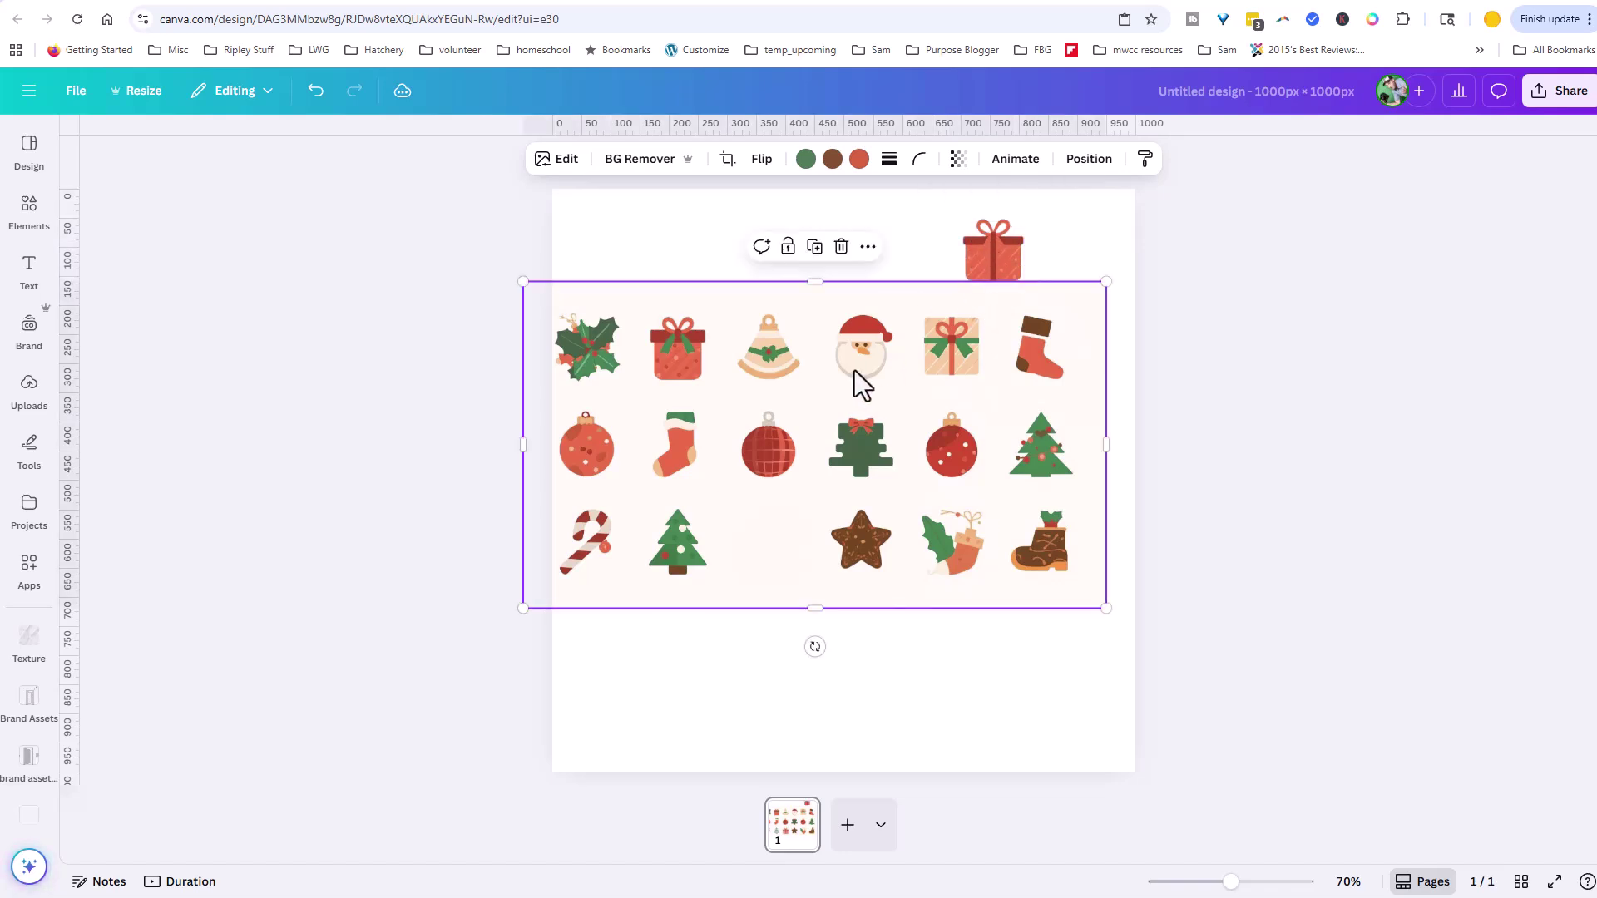
click(559, 159)
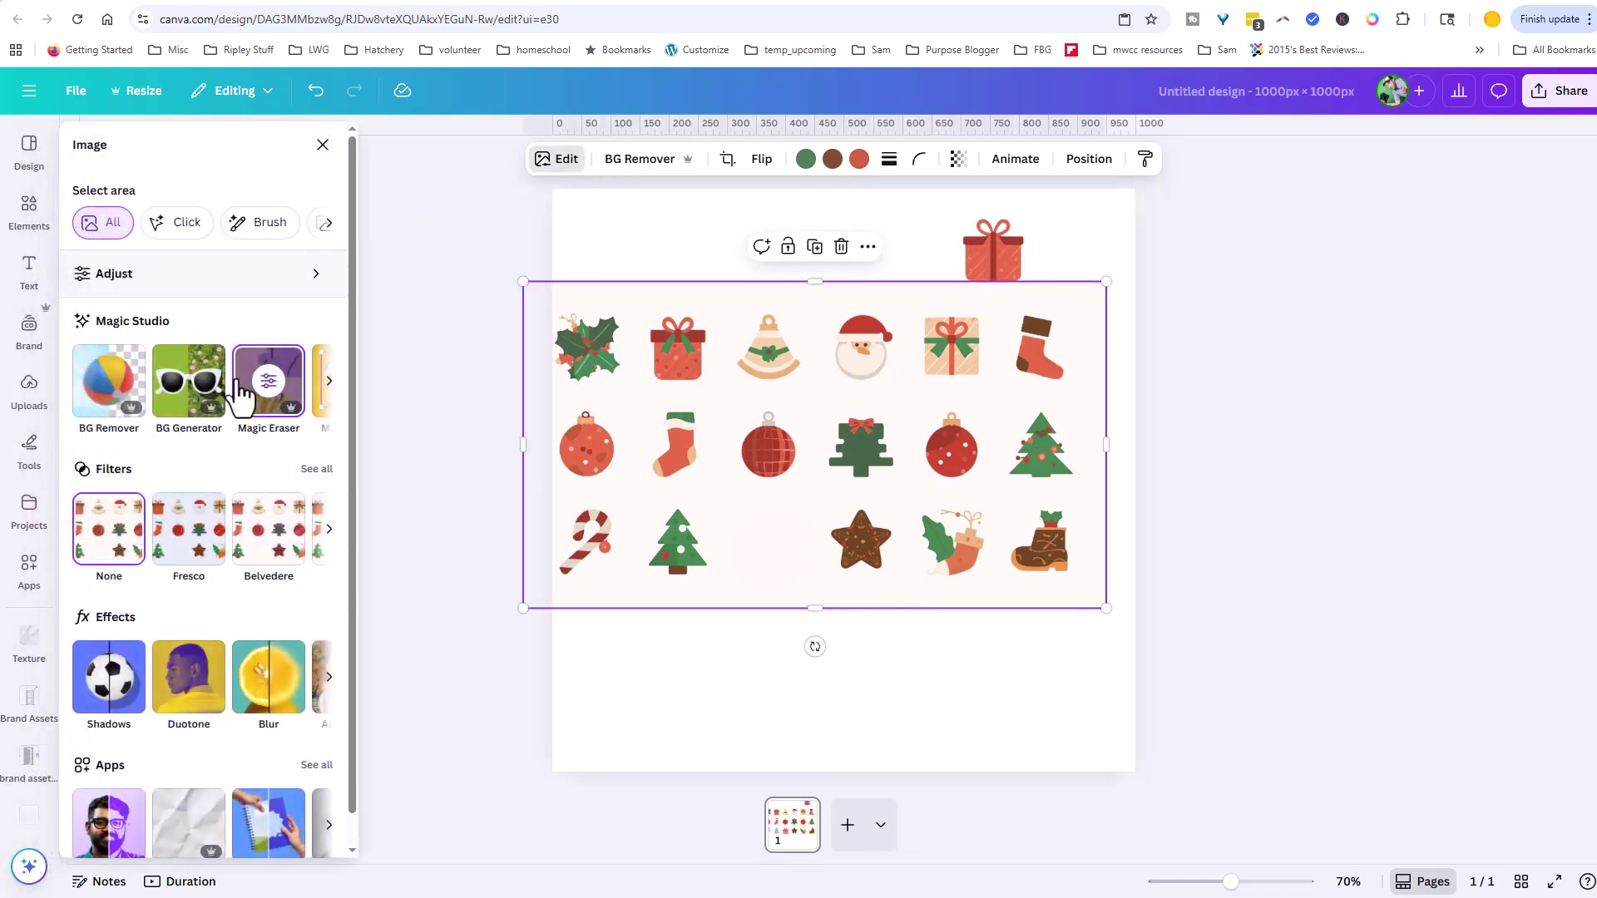
click(329, 383)
click(104, 395)
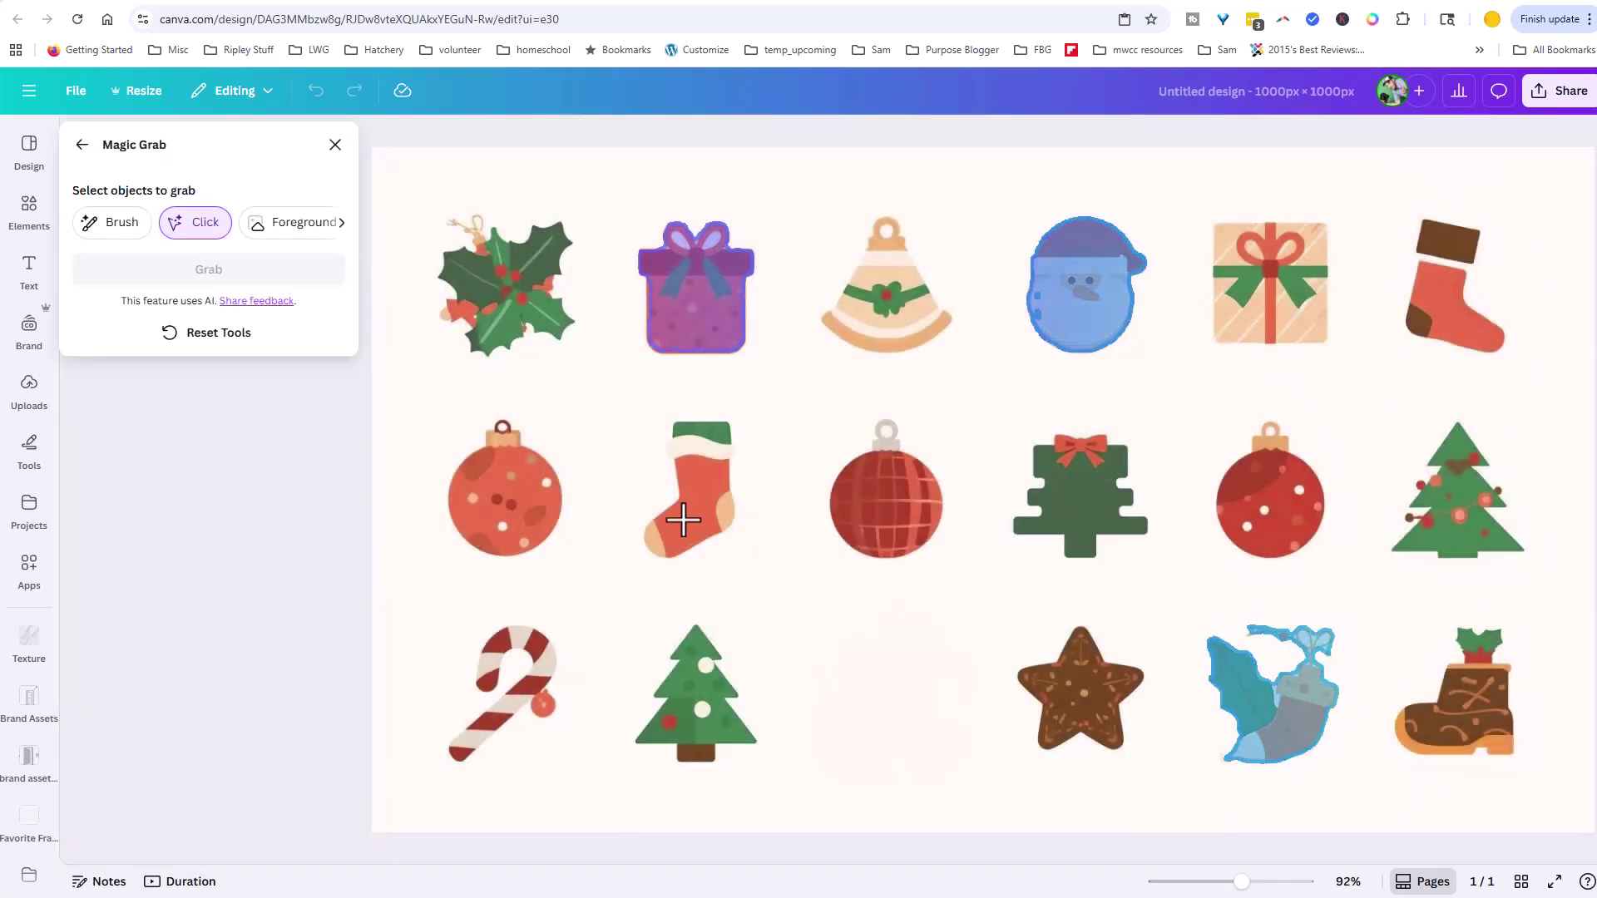
click(1074, 306)
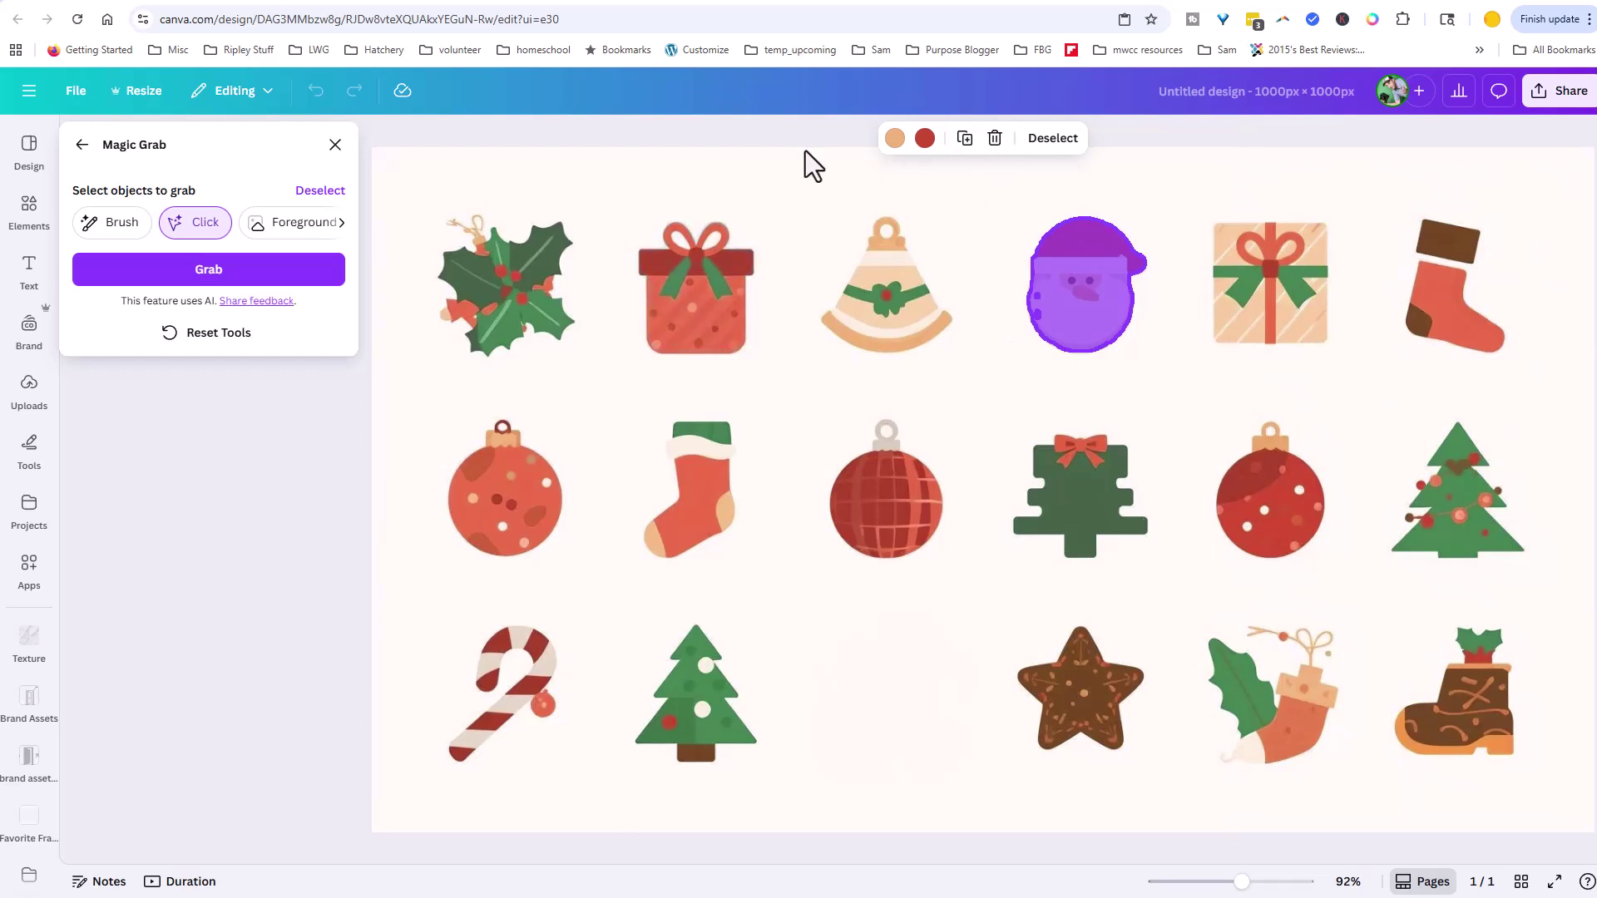
click(305, 270)
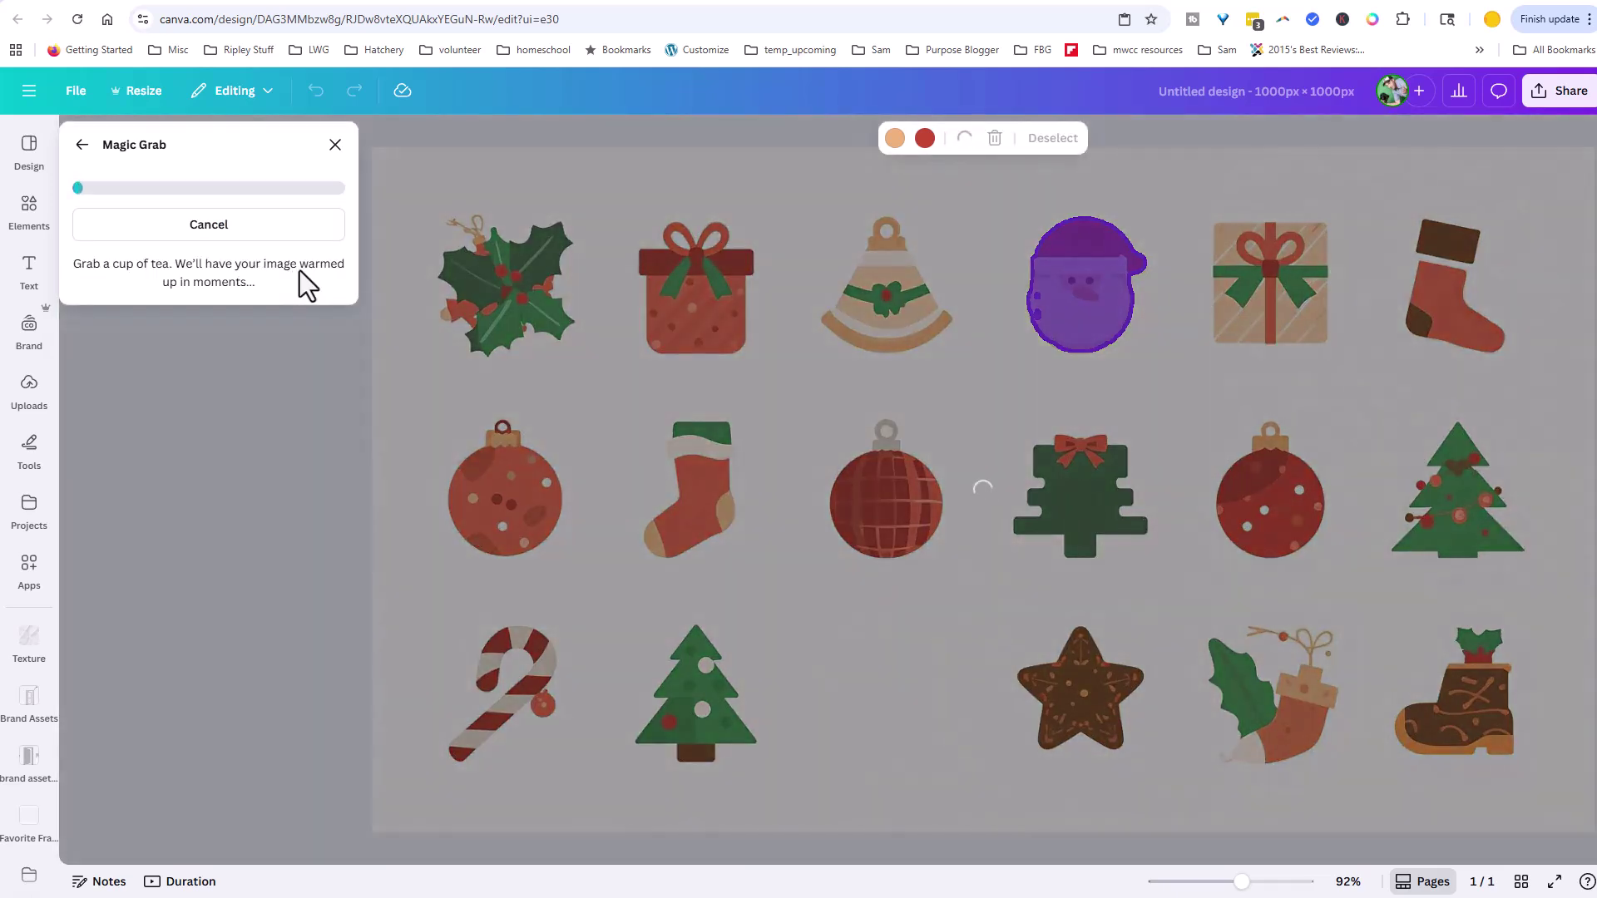
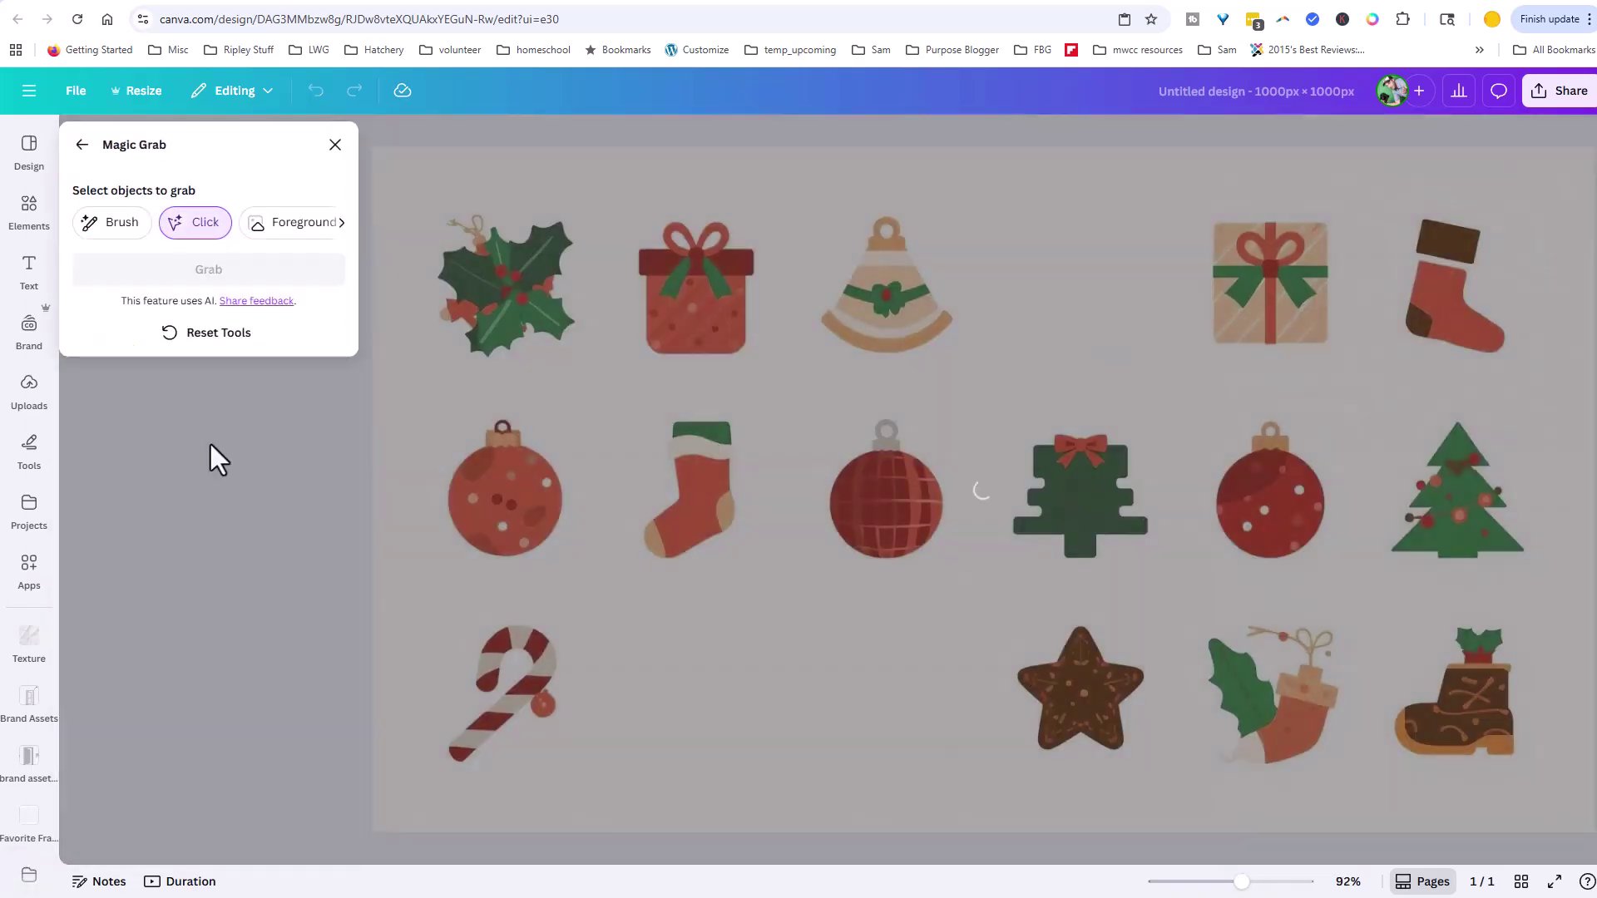
click(697, 440)
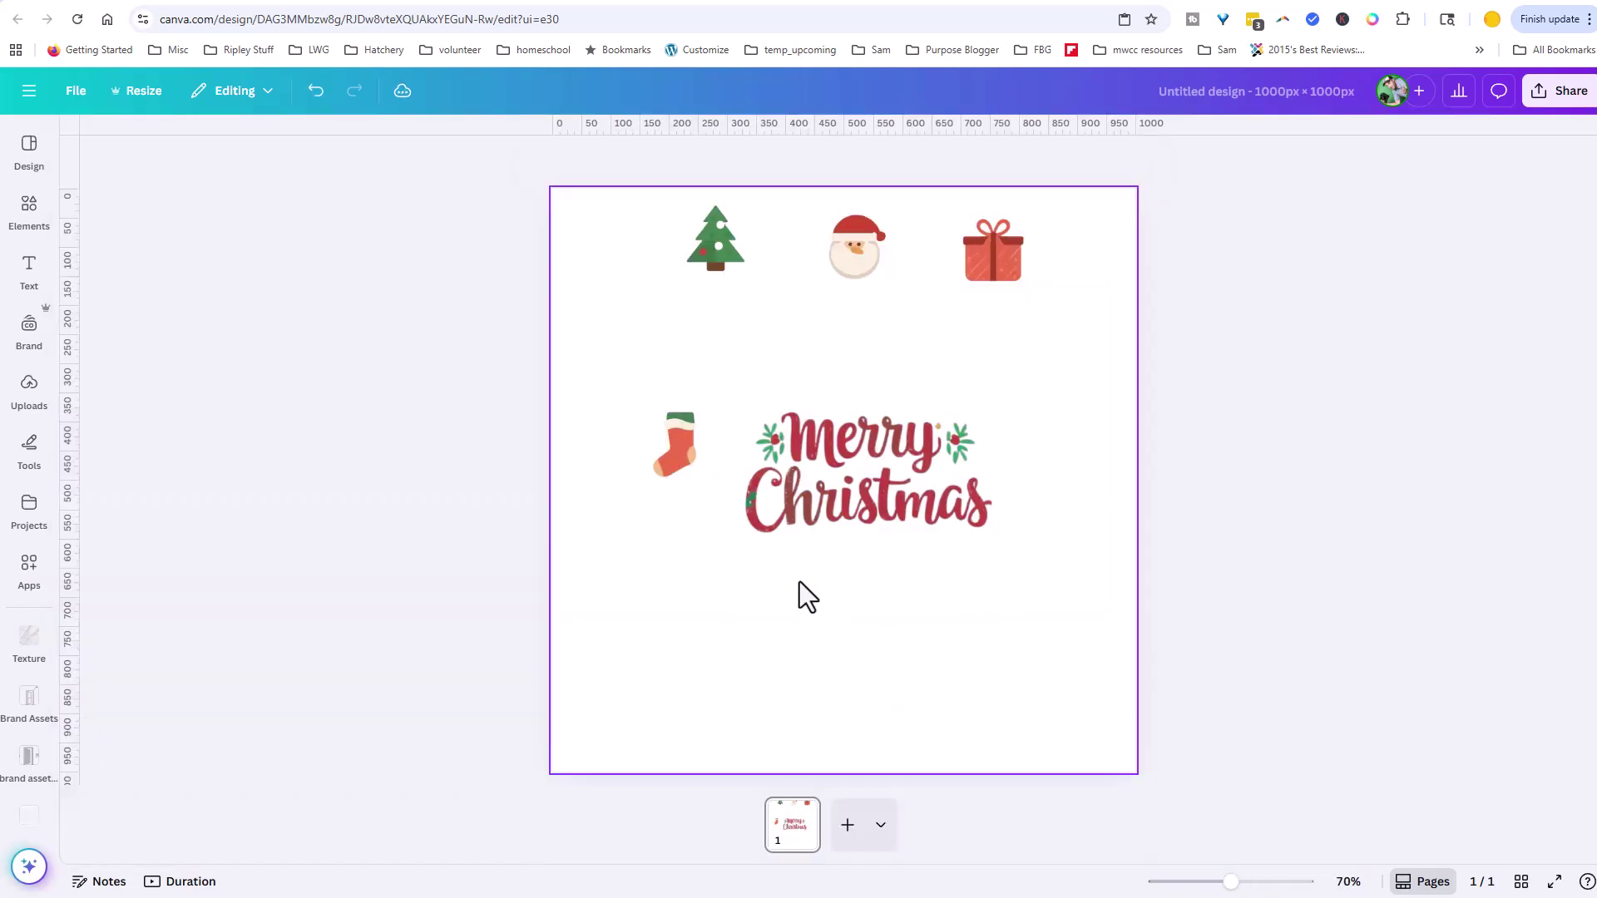
Enlarge the red stocking beside the "Merry Christmas" lettering and tilt it
click(670, 442)
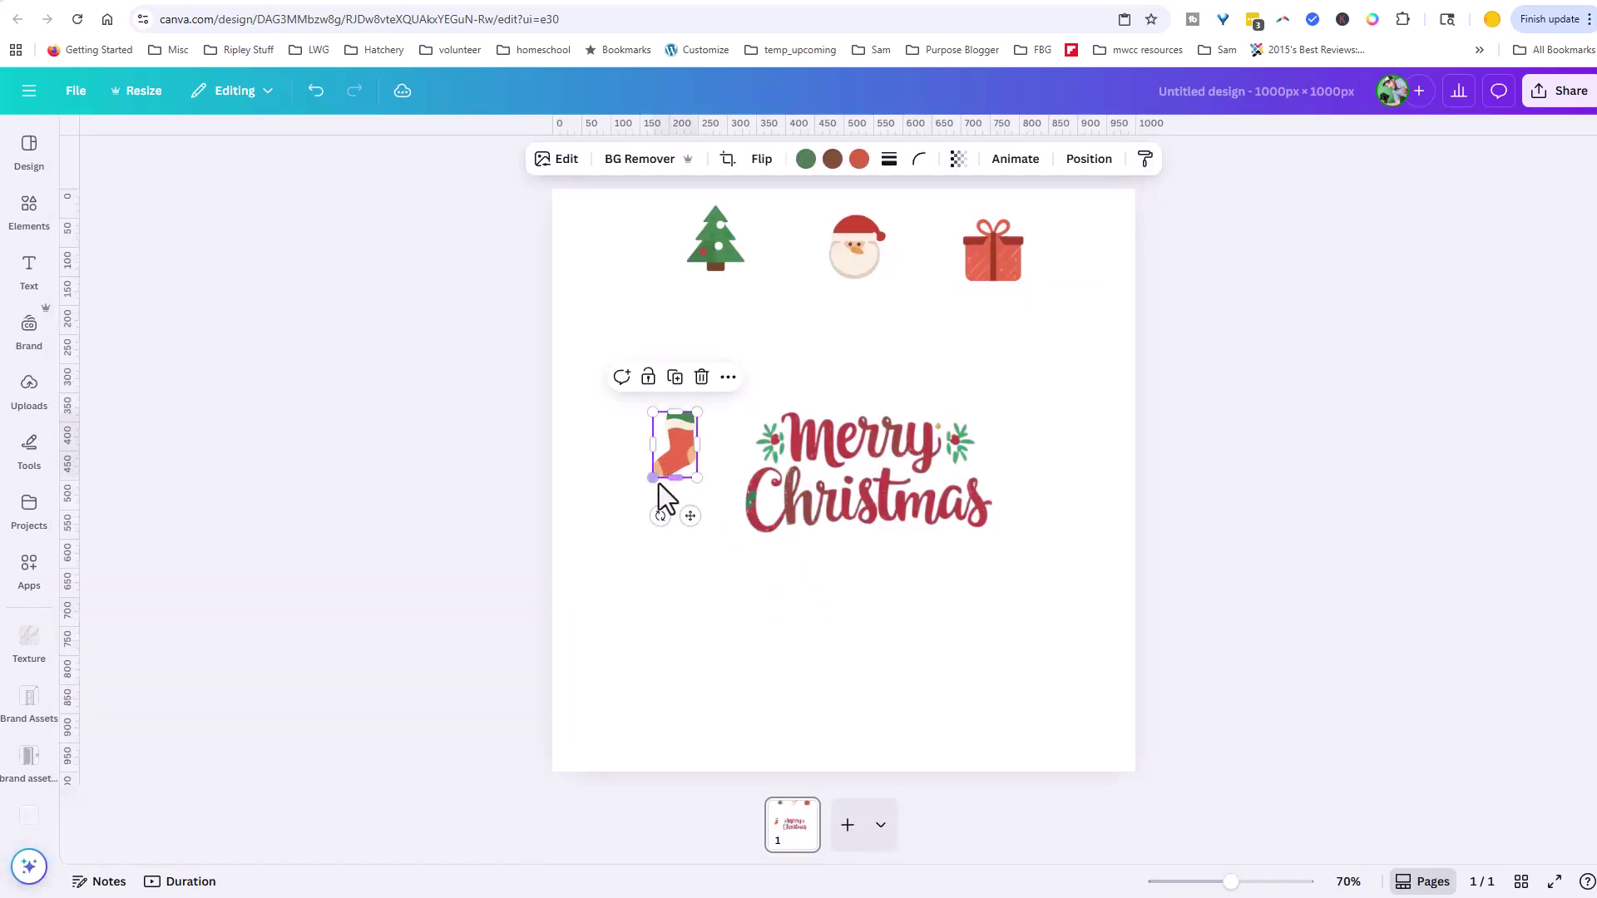
drag(654, 479, 709, 600)
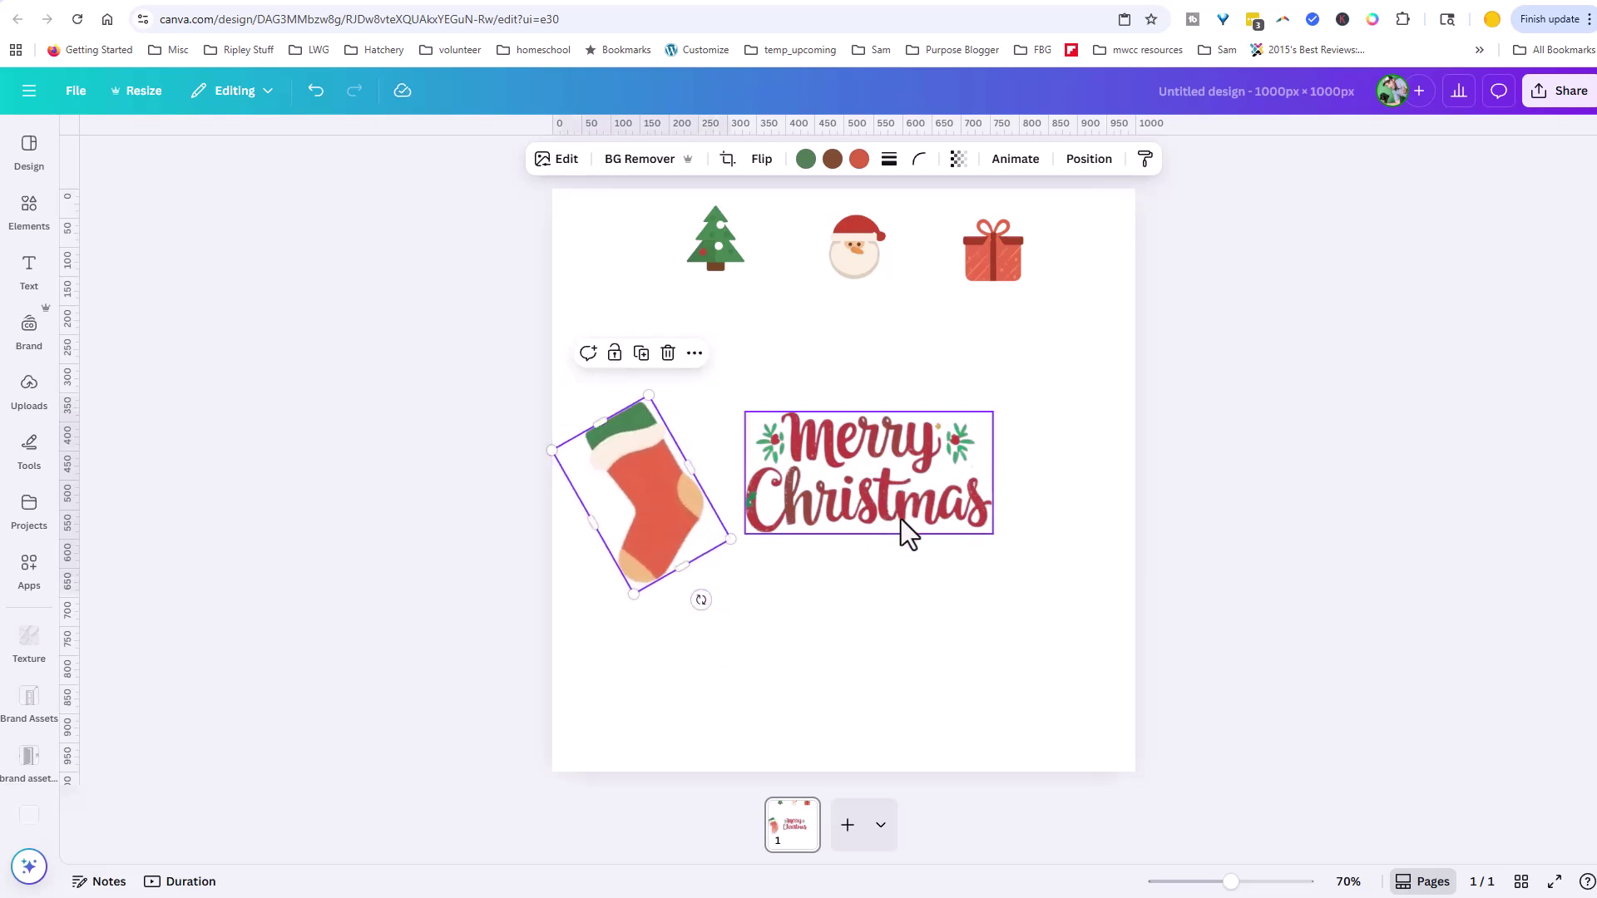
key(ctrl+z)
click(917, 431)
Enlarge and tilt the Santa head above the "Merry Christmas" lettering, and the red gift in the page's lower right area
click(854, 252)
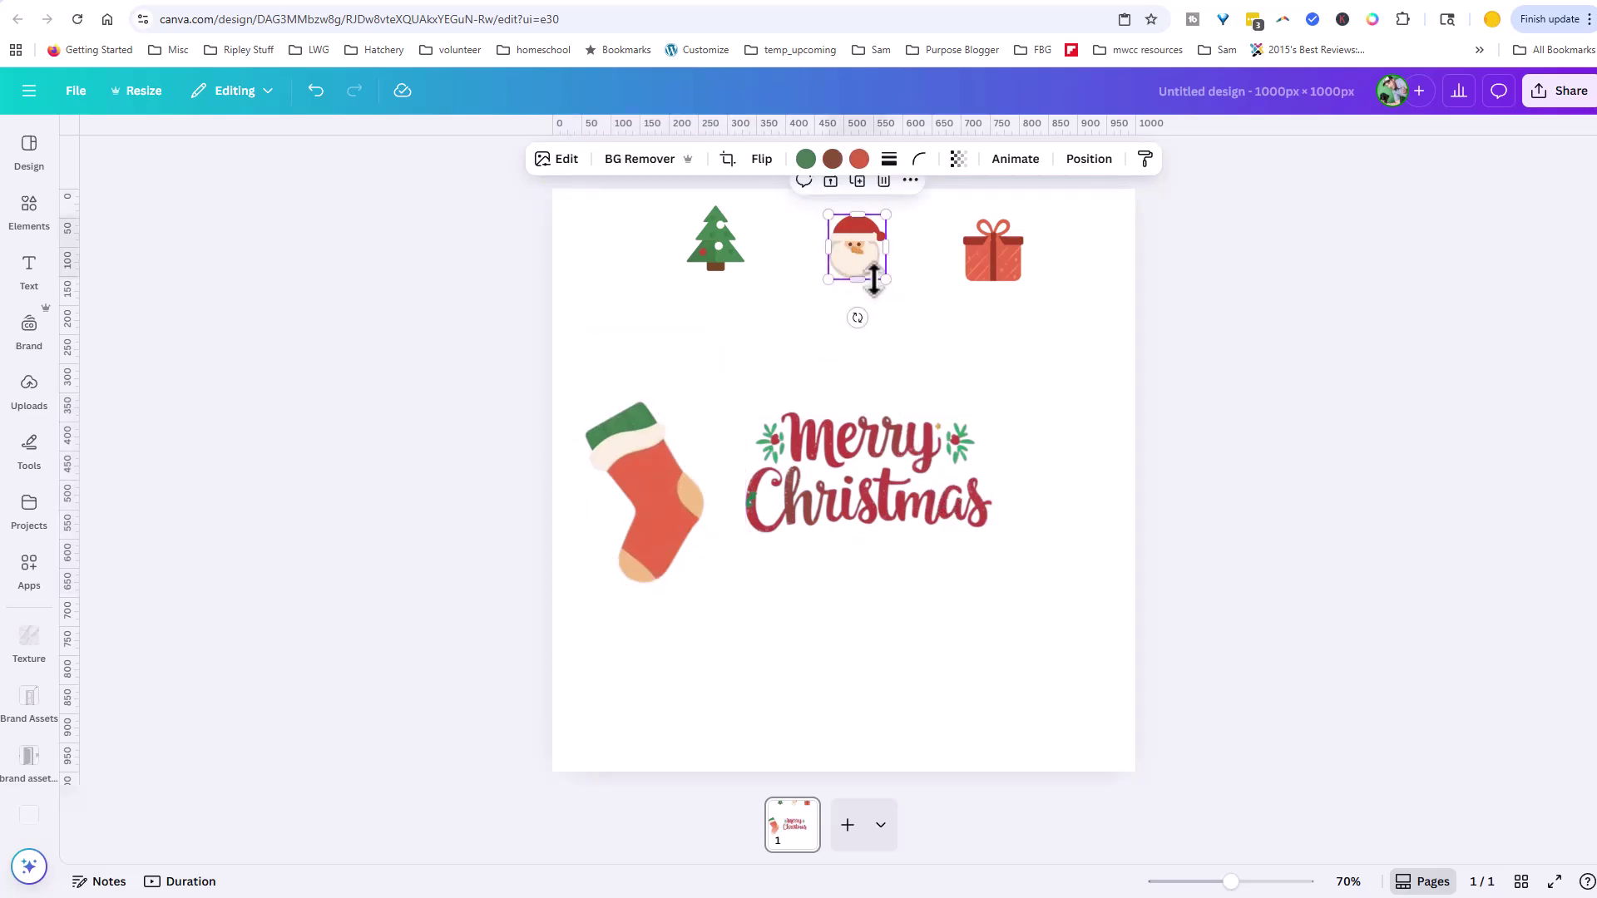
drag(828, 280, 884, 416)
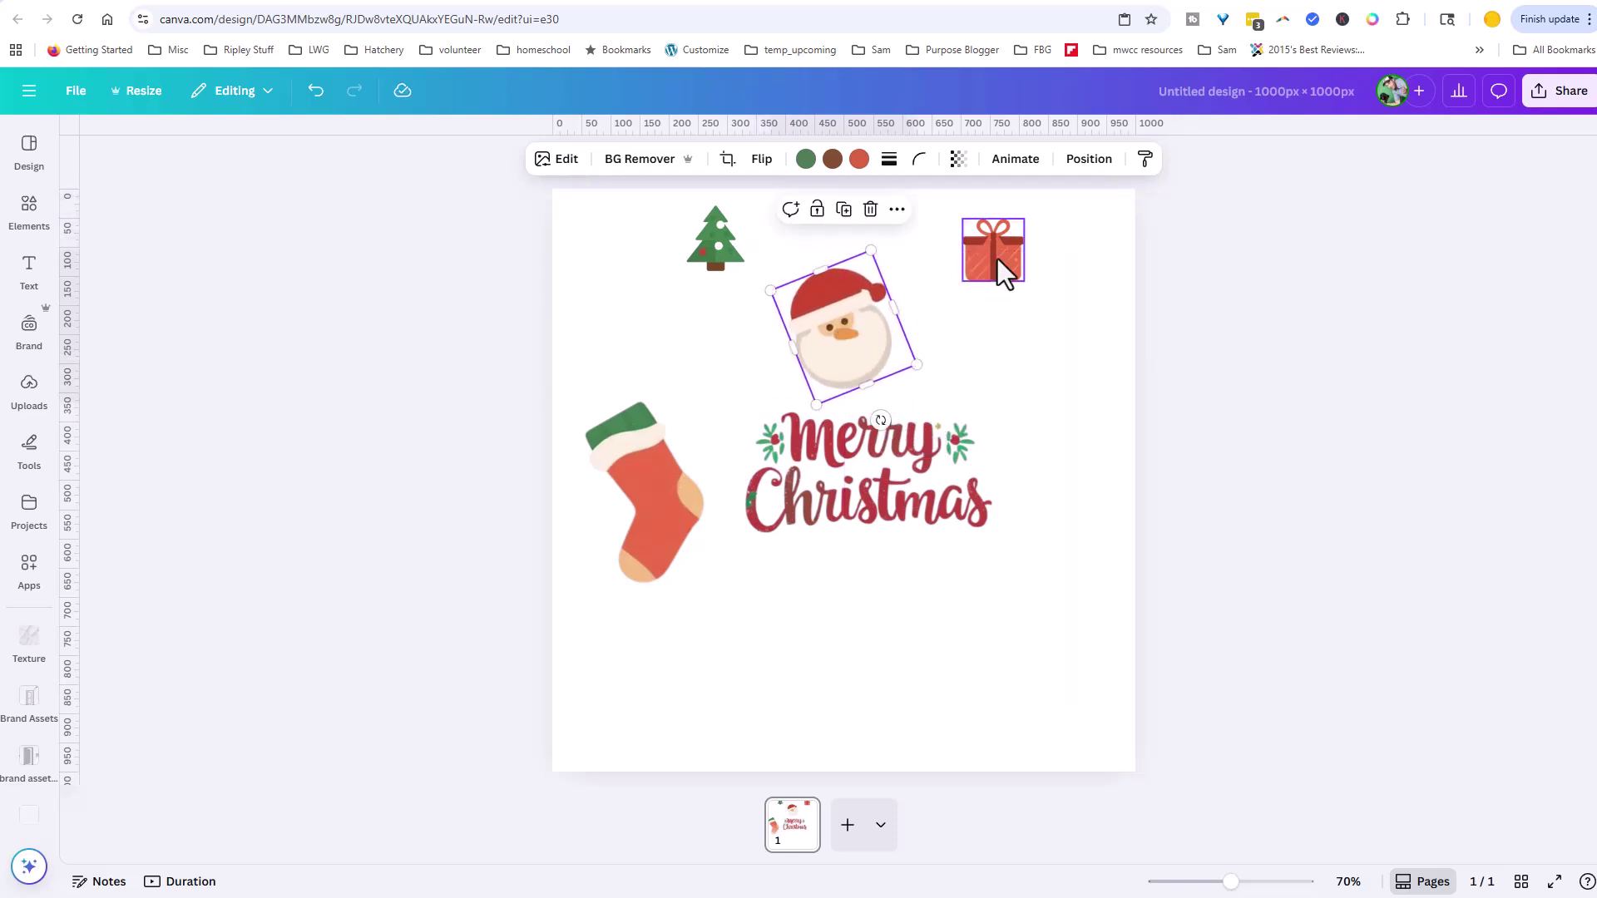
click(999, 260)
drag(1003, 260, 950, 706)
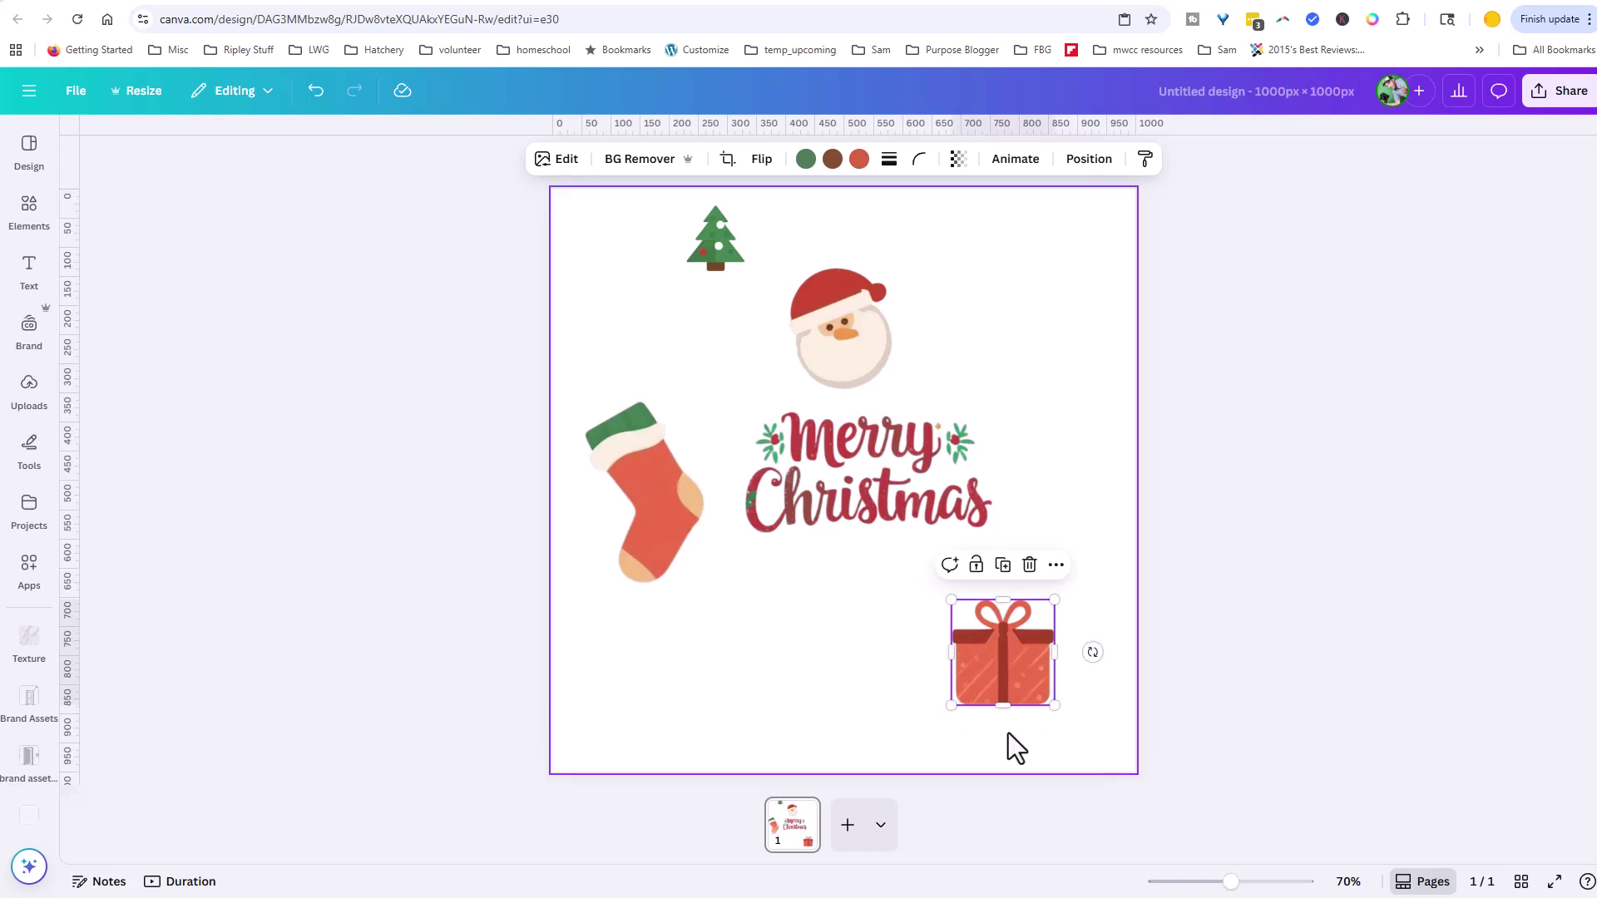
drag(1093, 652, 1089, 679)
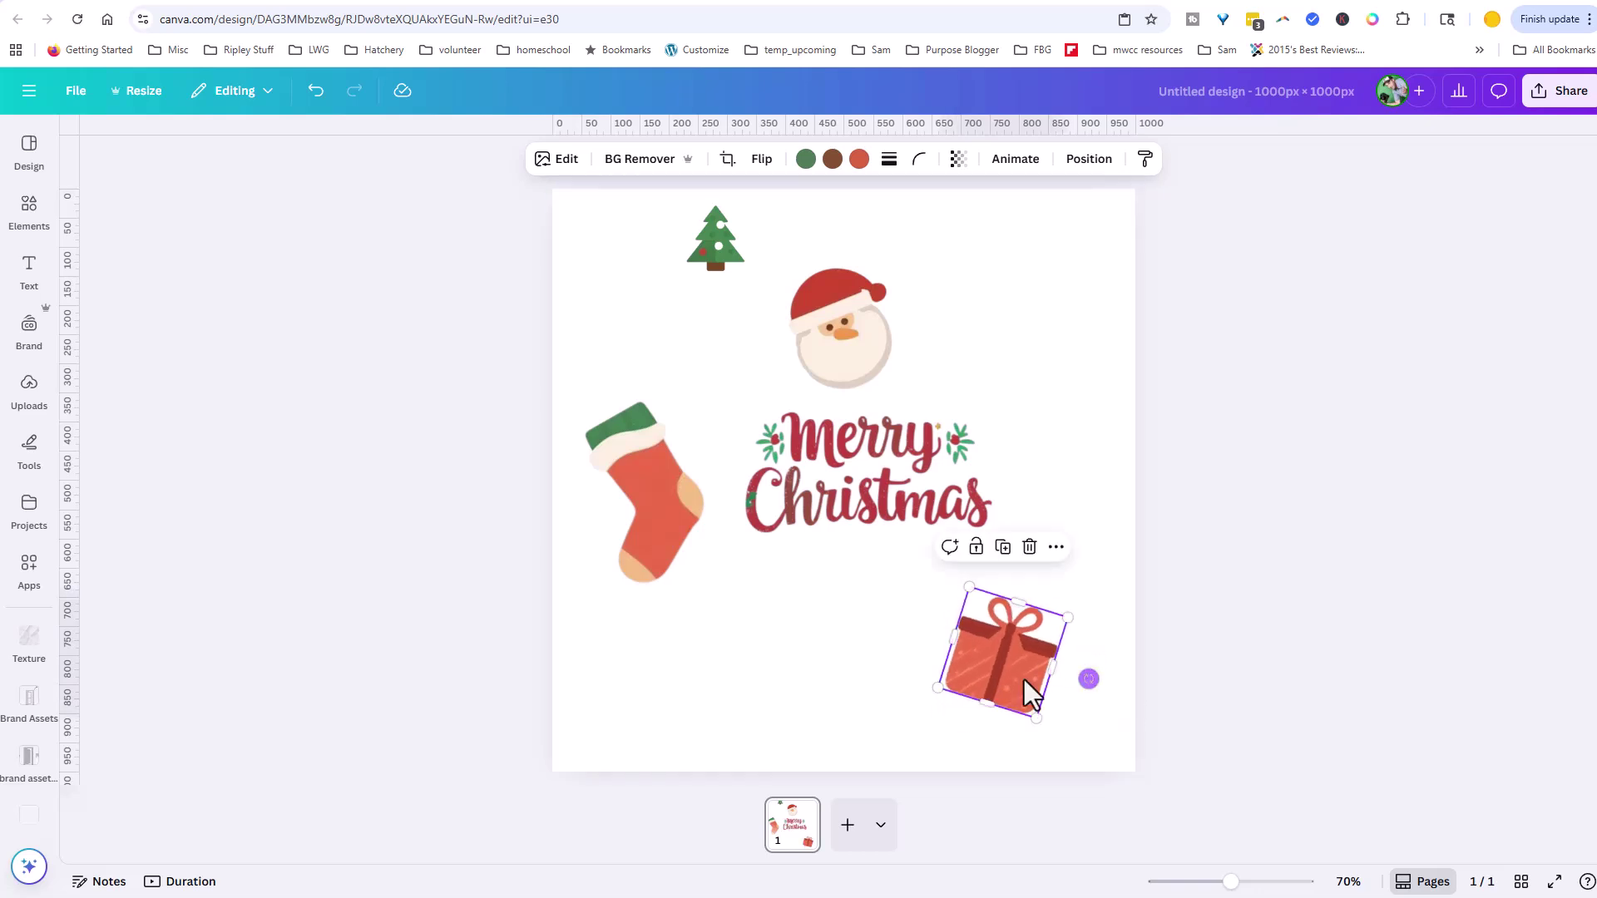
Place a duplicate of the red gift, tilted the other way, in the page's upper left and move the tree to the upper right
right_click(1006, 681)
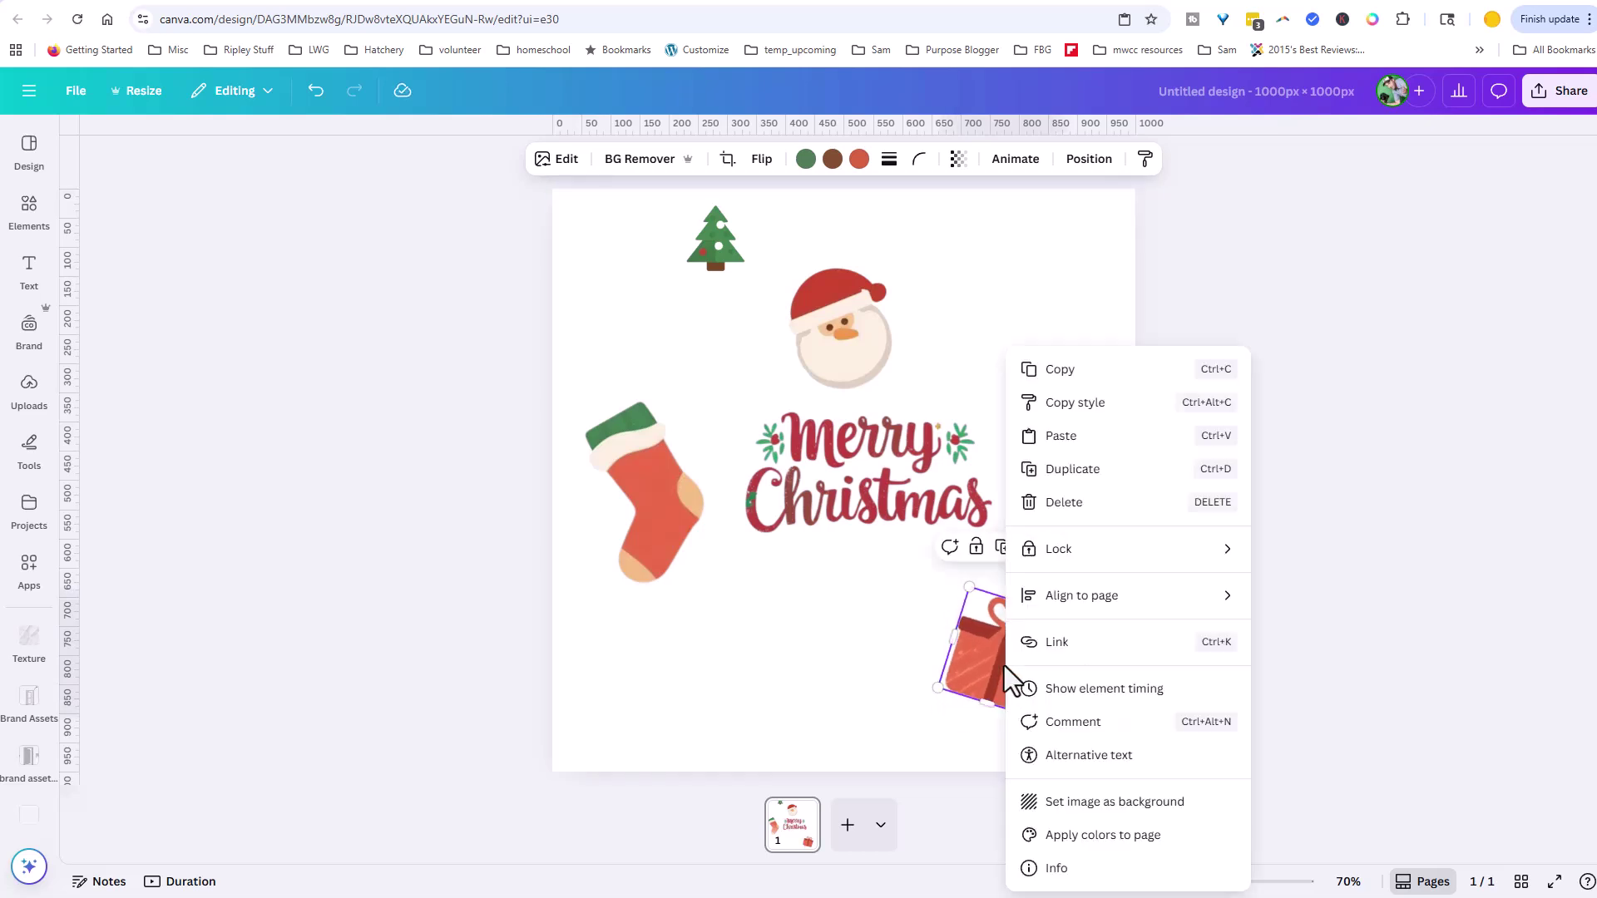
click(1084, 484)
drag(986, 657, 706, 345)
drag(704, 416, 761, 424)
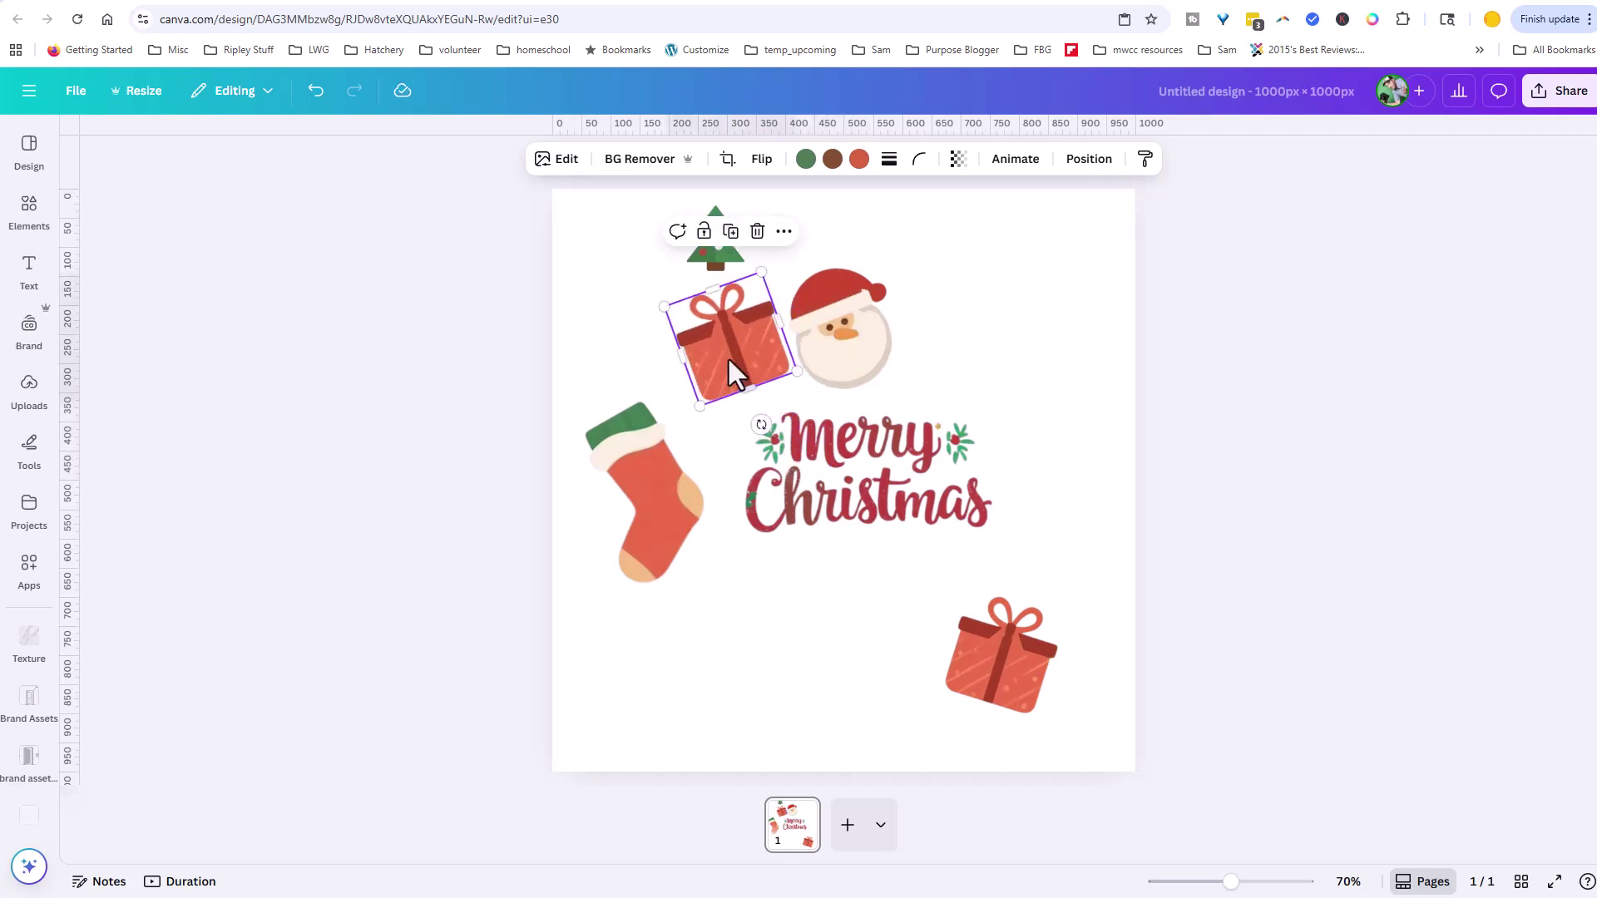
drag(728, 370, 678, 348)
drag(722, 252, 1045, 270)
Recolour the upper-left gift's red with the bright green brand colour
click(719, 331)
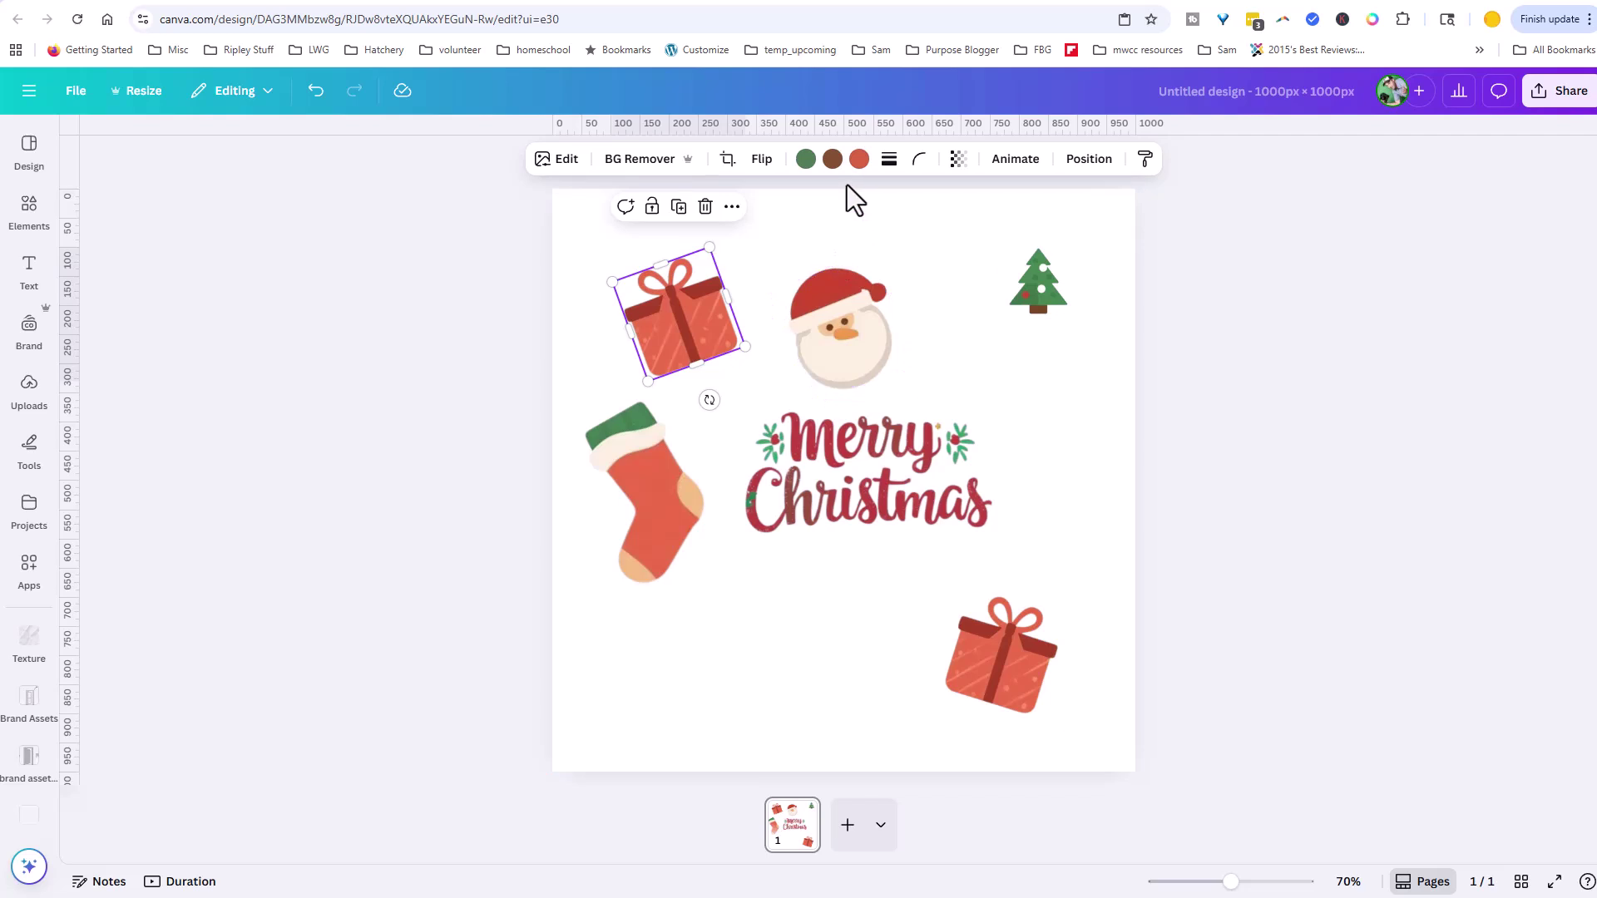
click(859, 159)
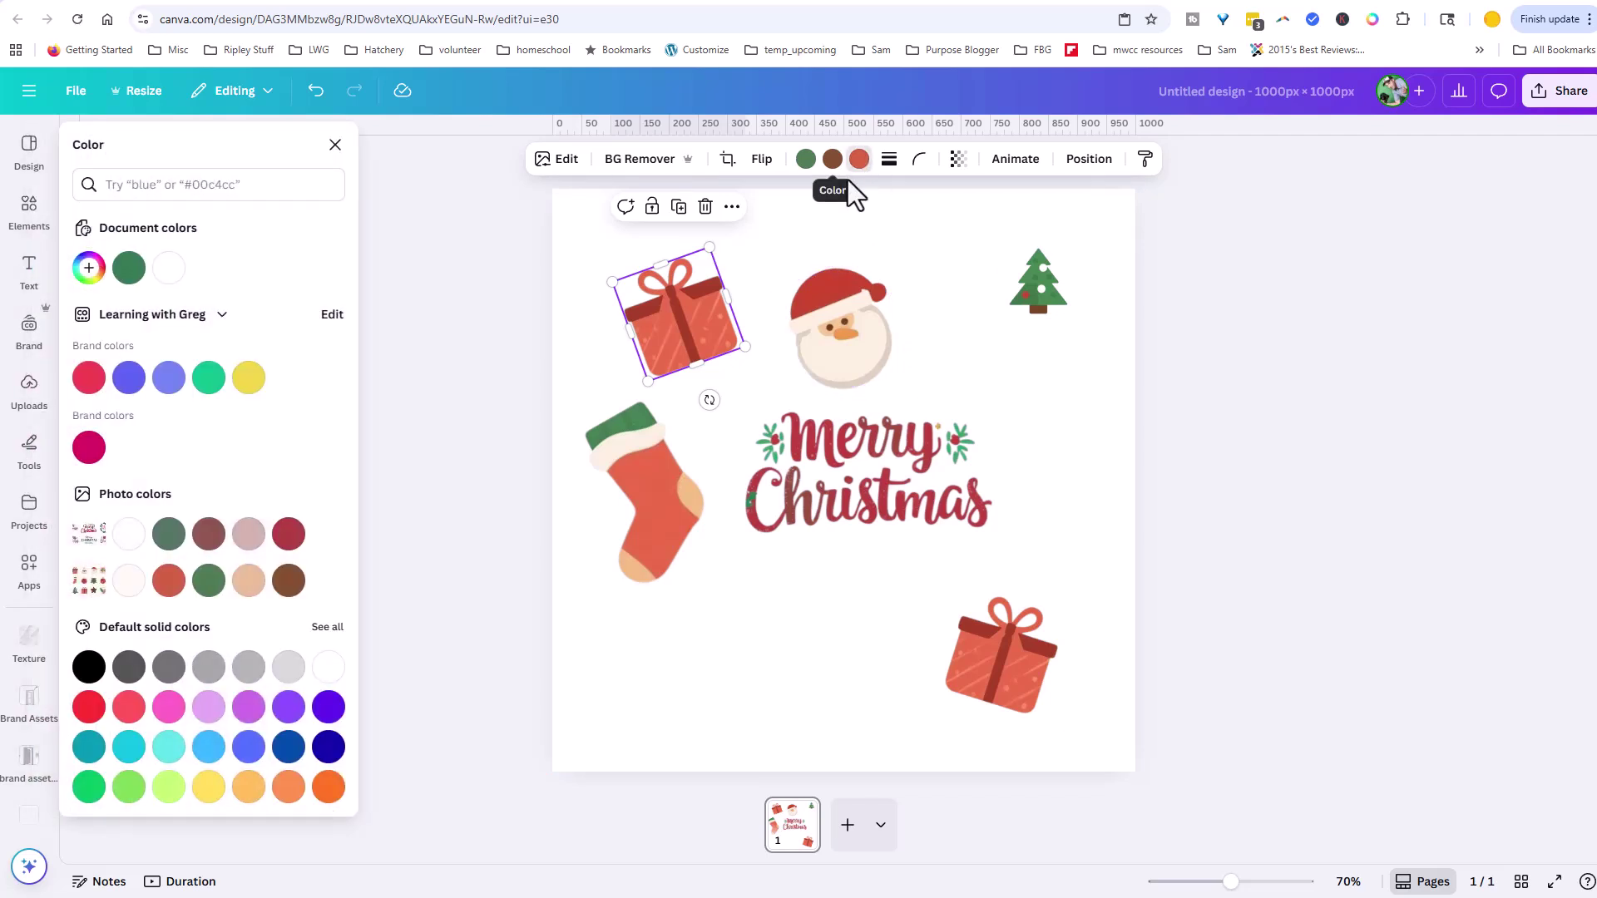
click(207, 381)
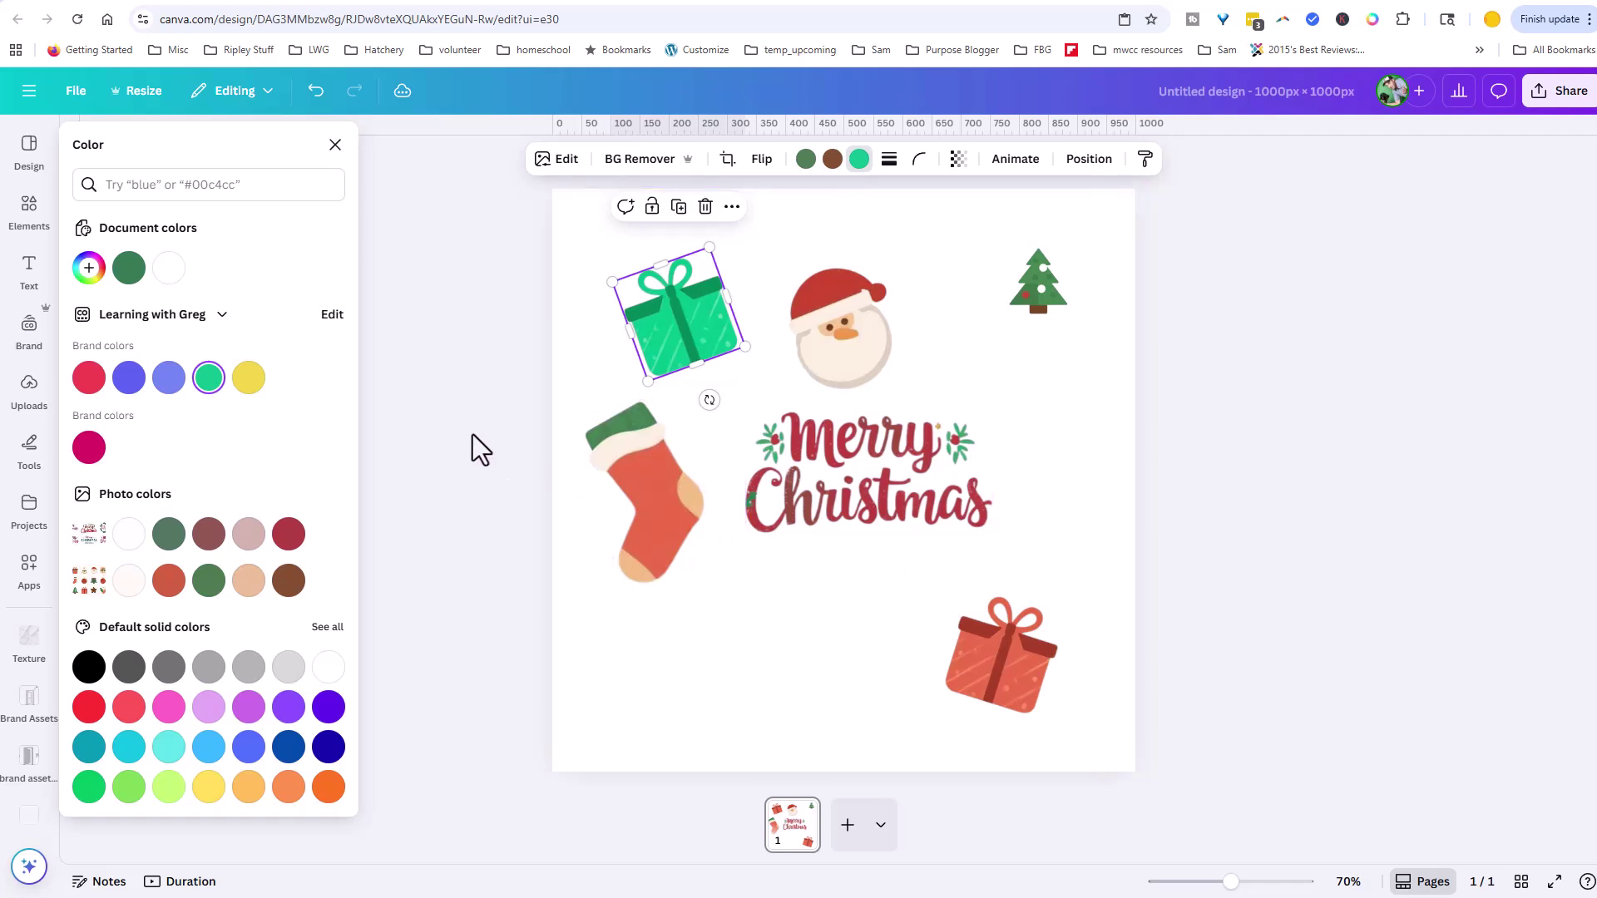
Recolour the Christmas tree's green with the bright green used on the gift
click(1044, 305)
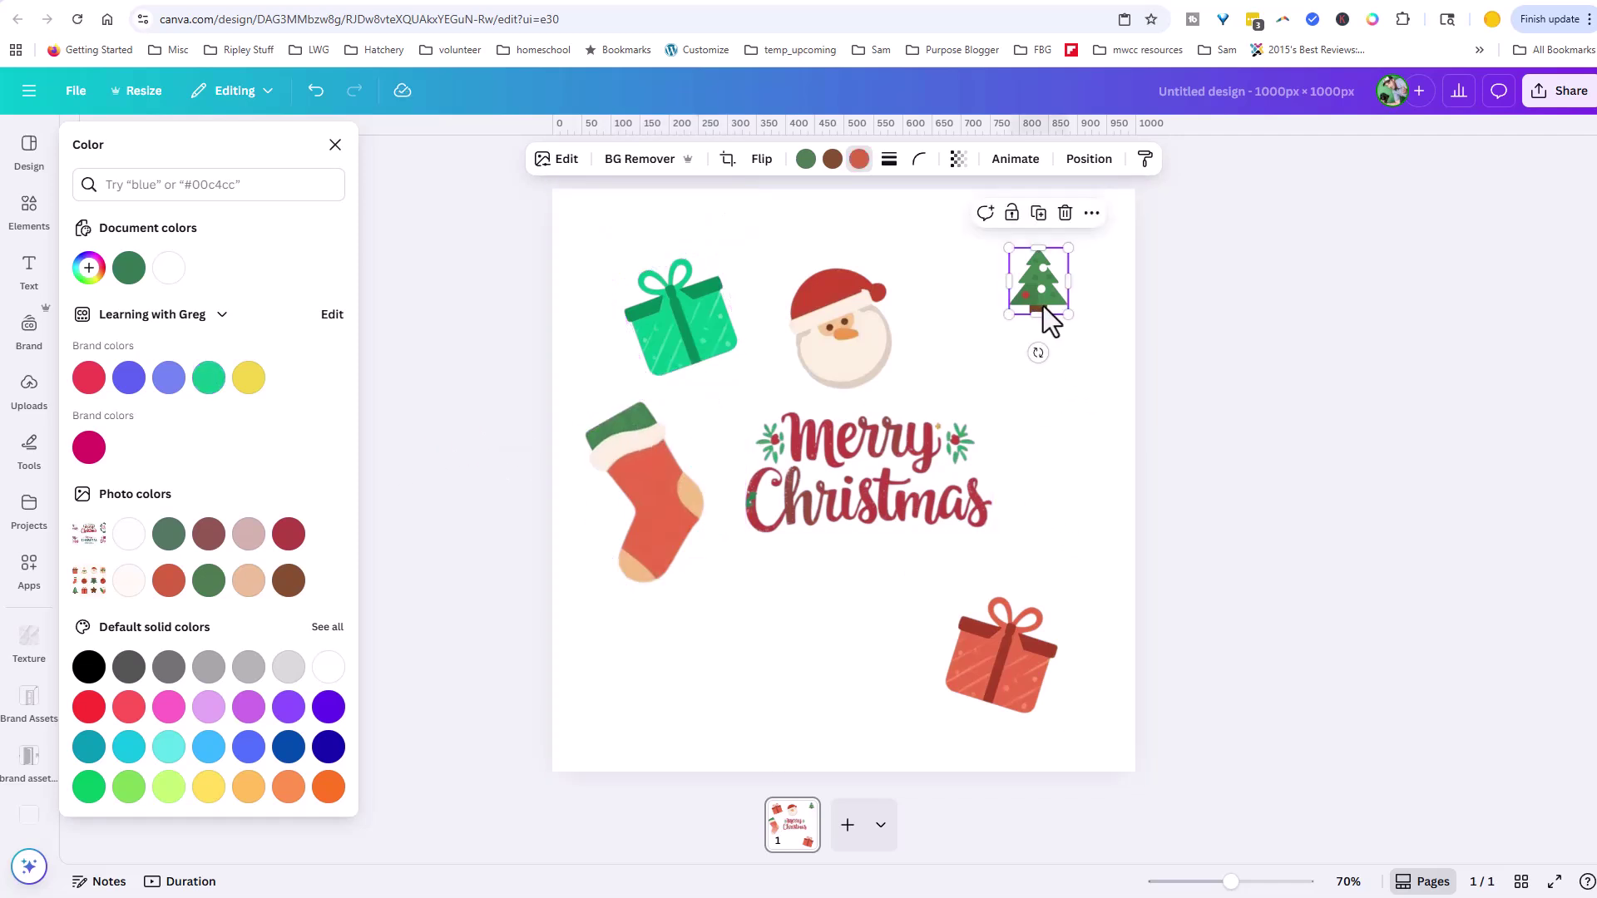
click(804, 162)
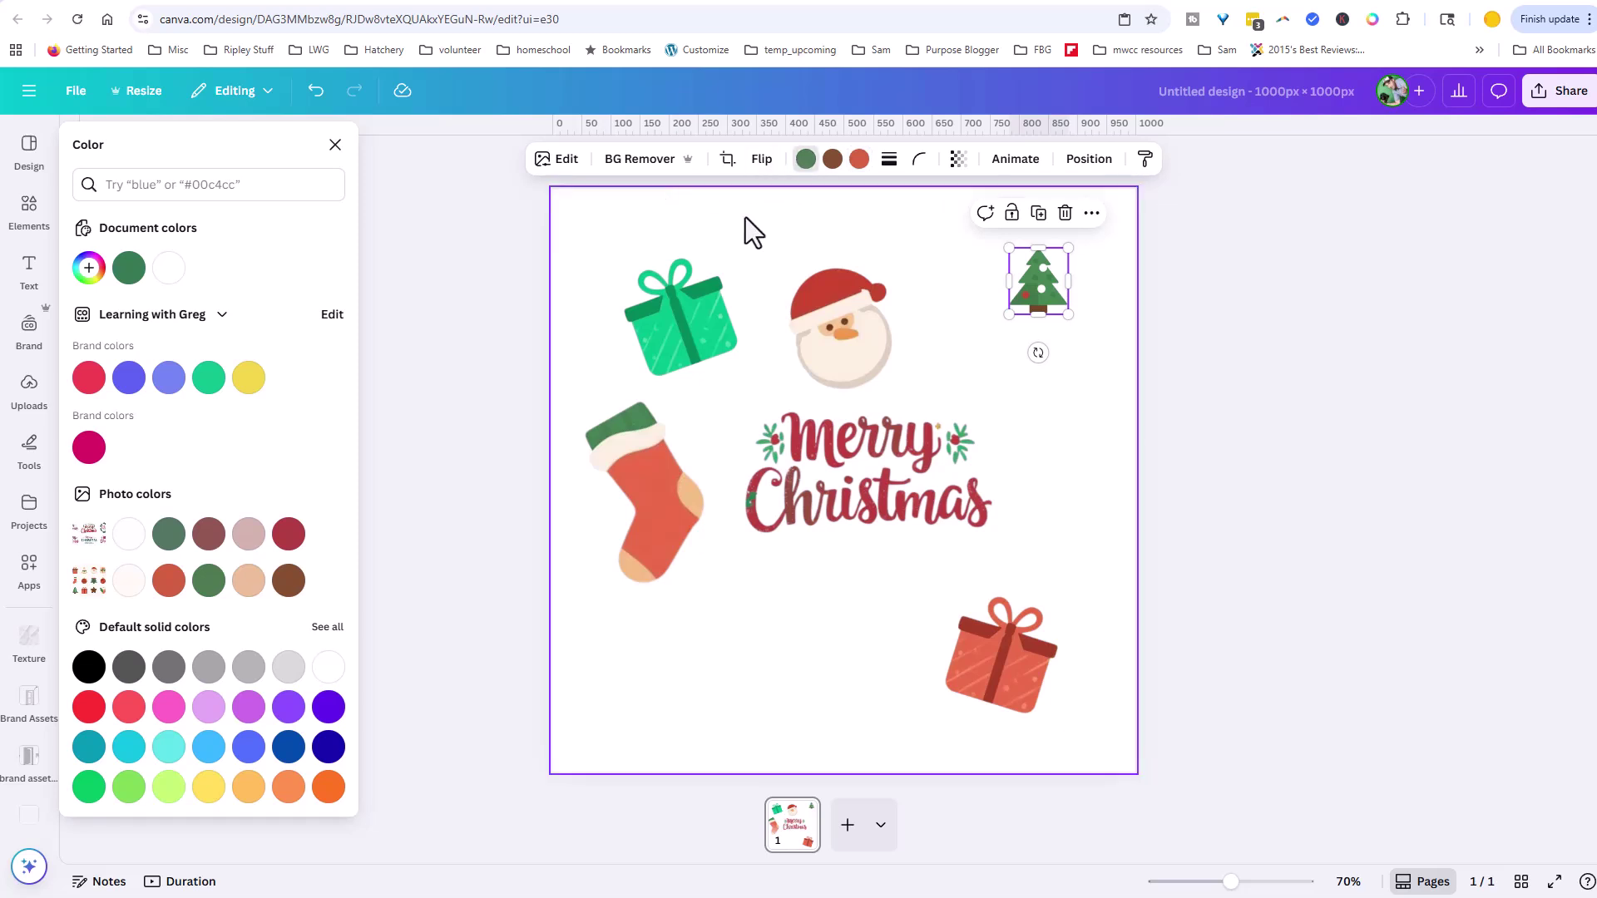
click(806, 159)
click(129, 268)
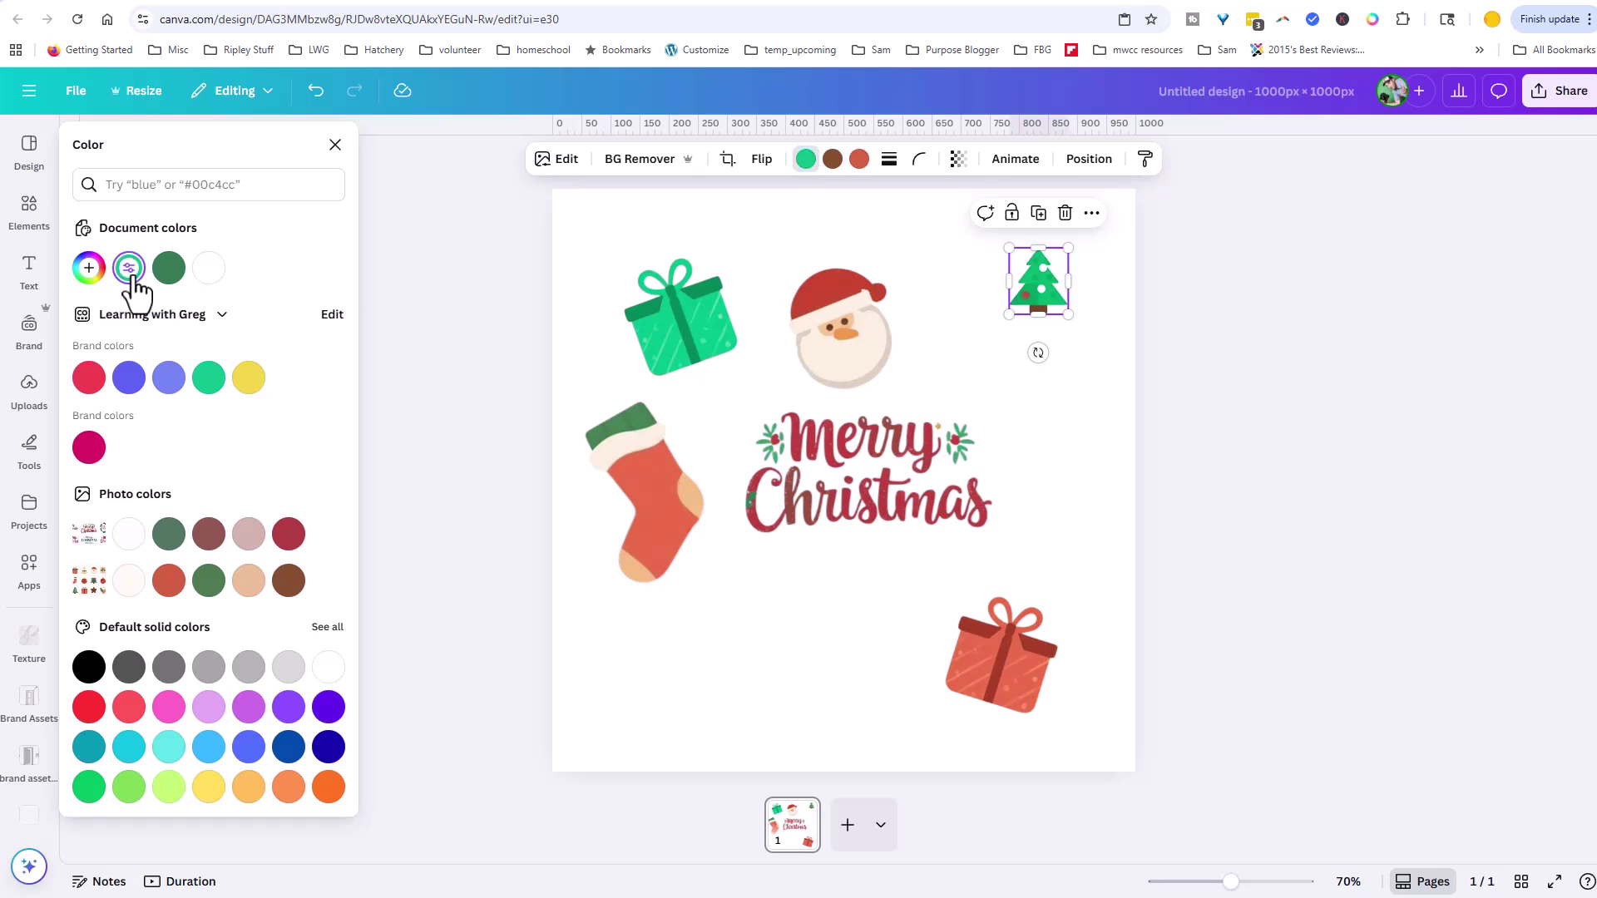
click(1071, 434)
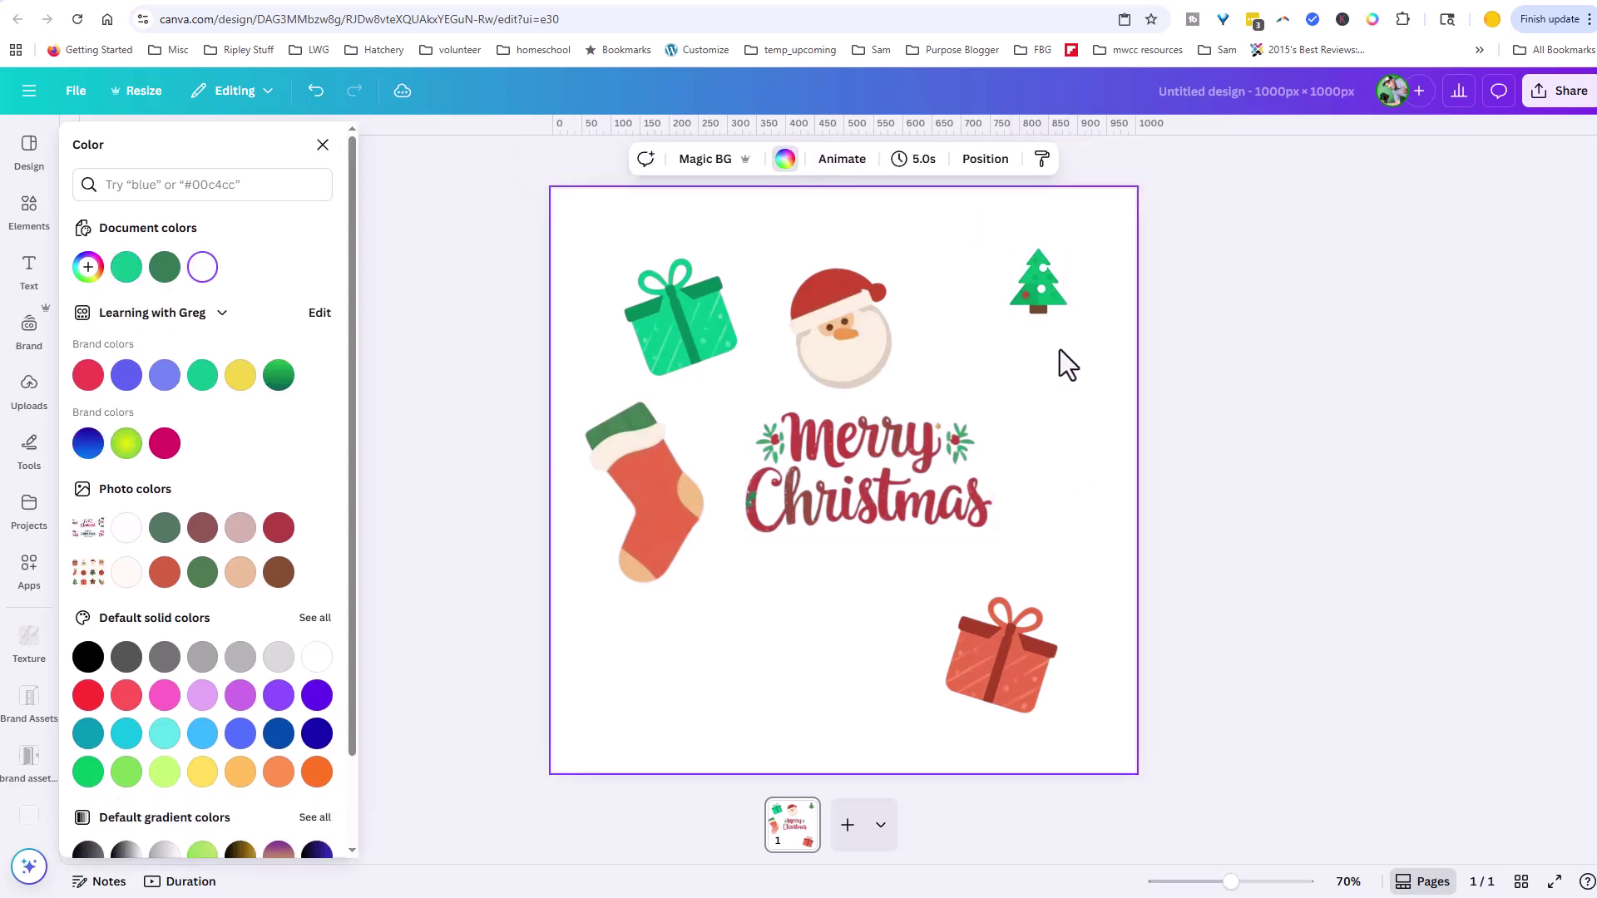
Shift the Santa head slightly towards the tree and copy the red stocking to the other side of the lettering
click(842, 335)
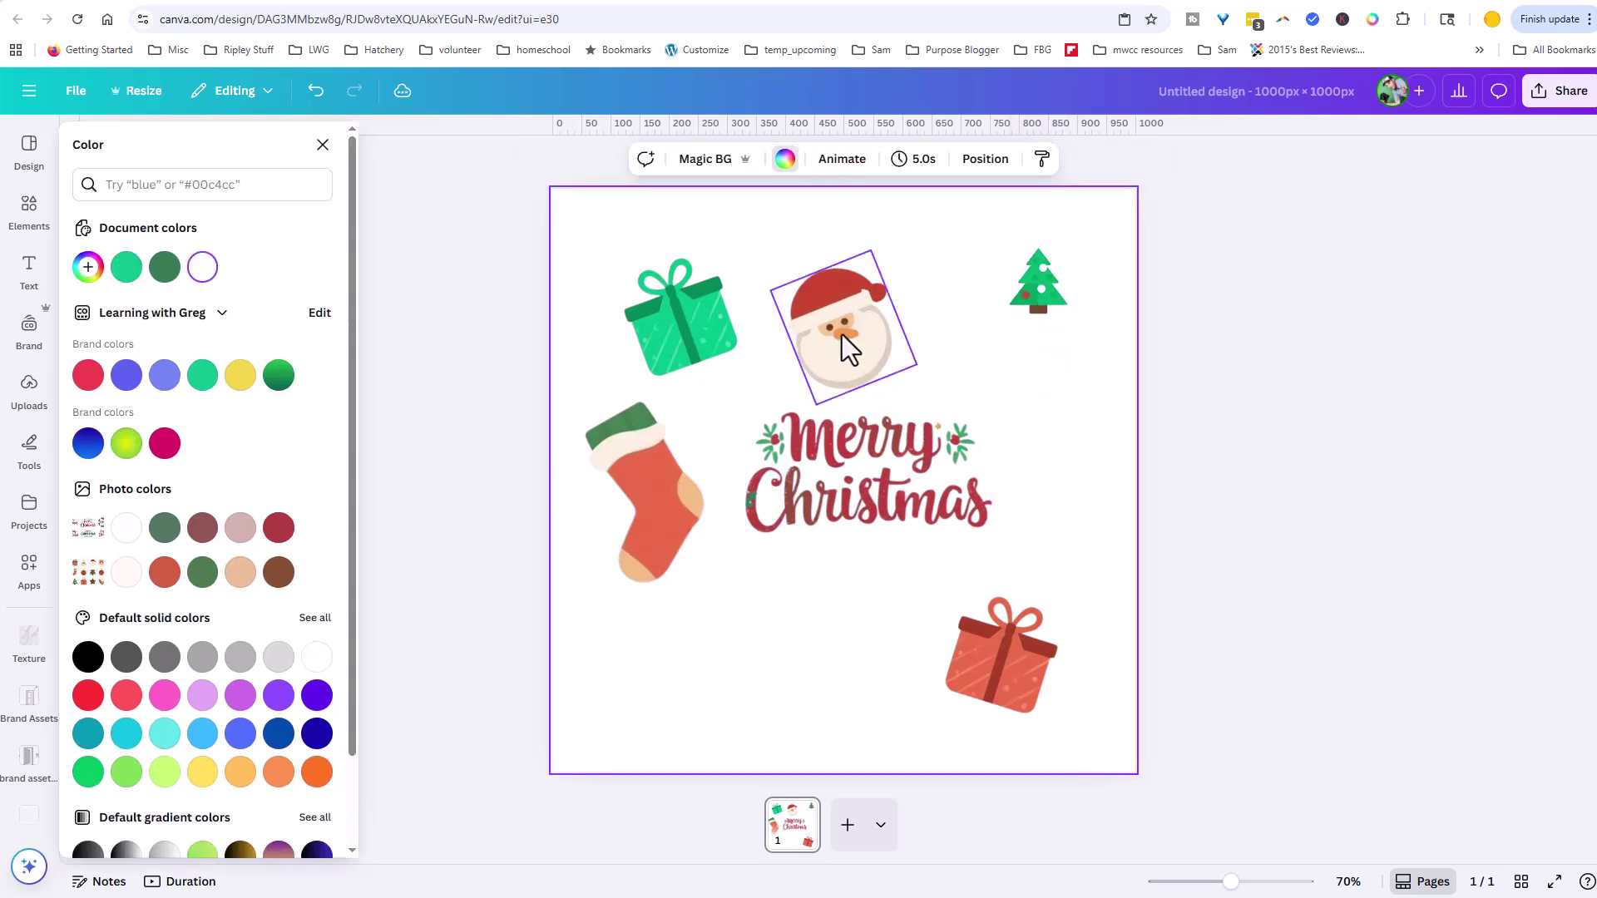
drag(832, 312, 865, 298)
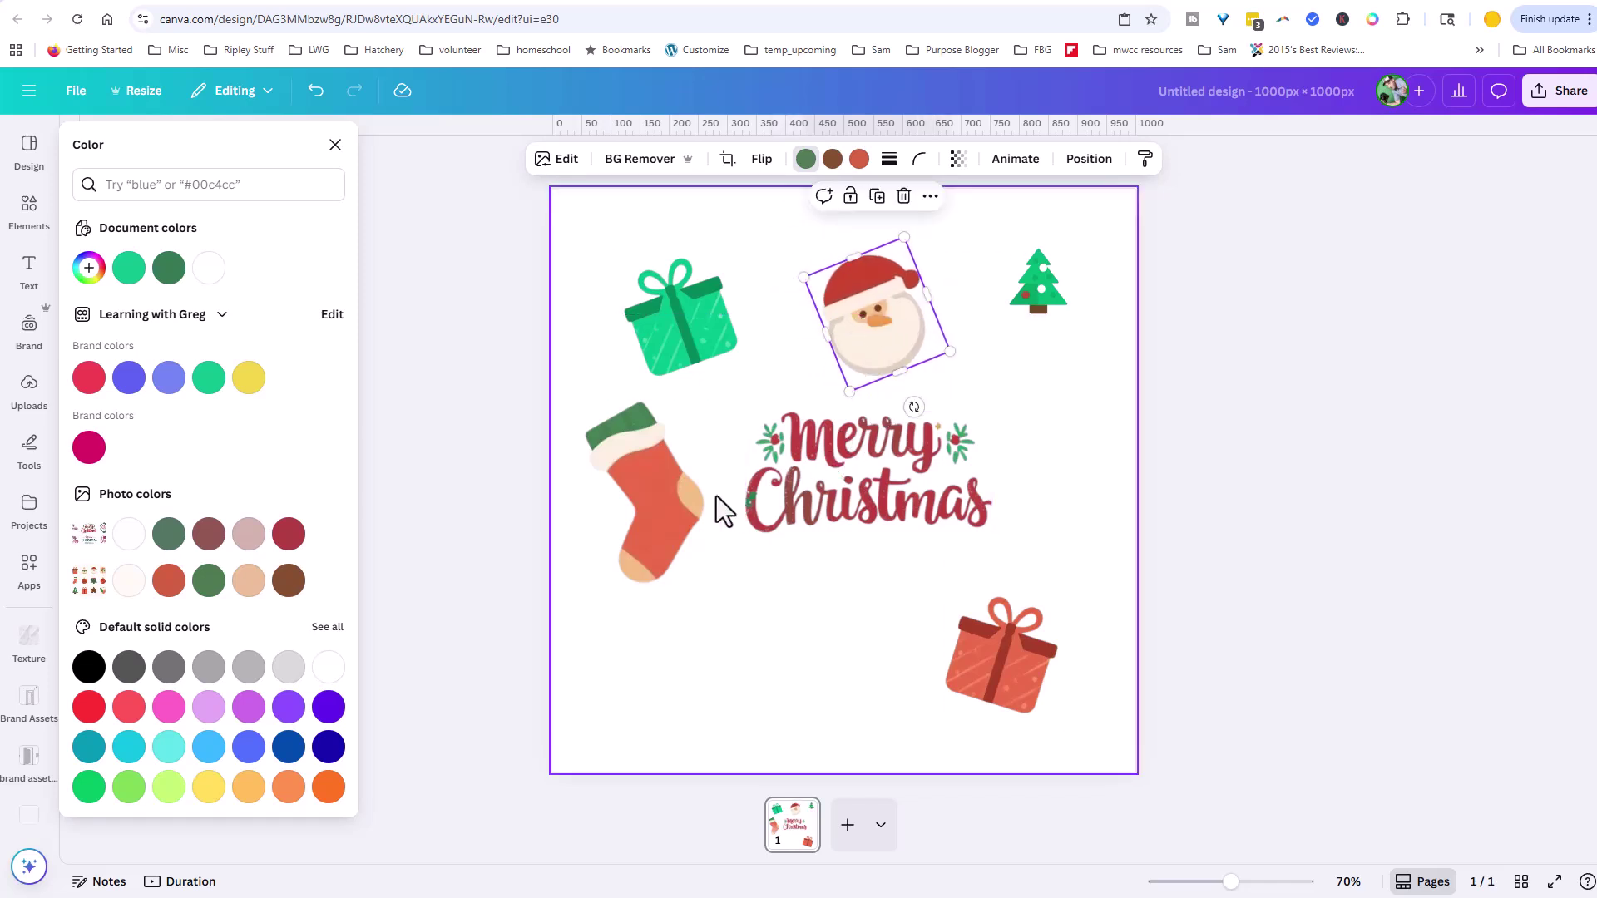
click(677, 506)
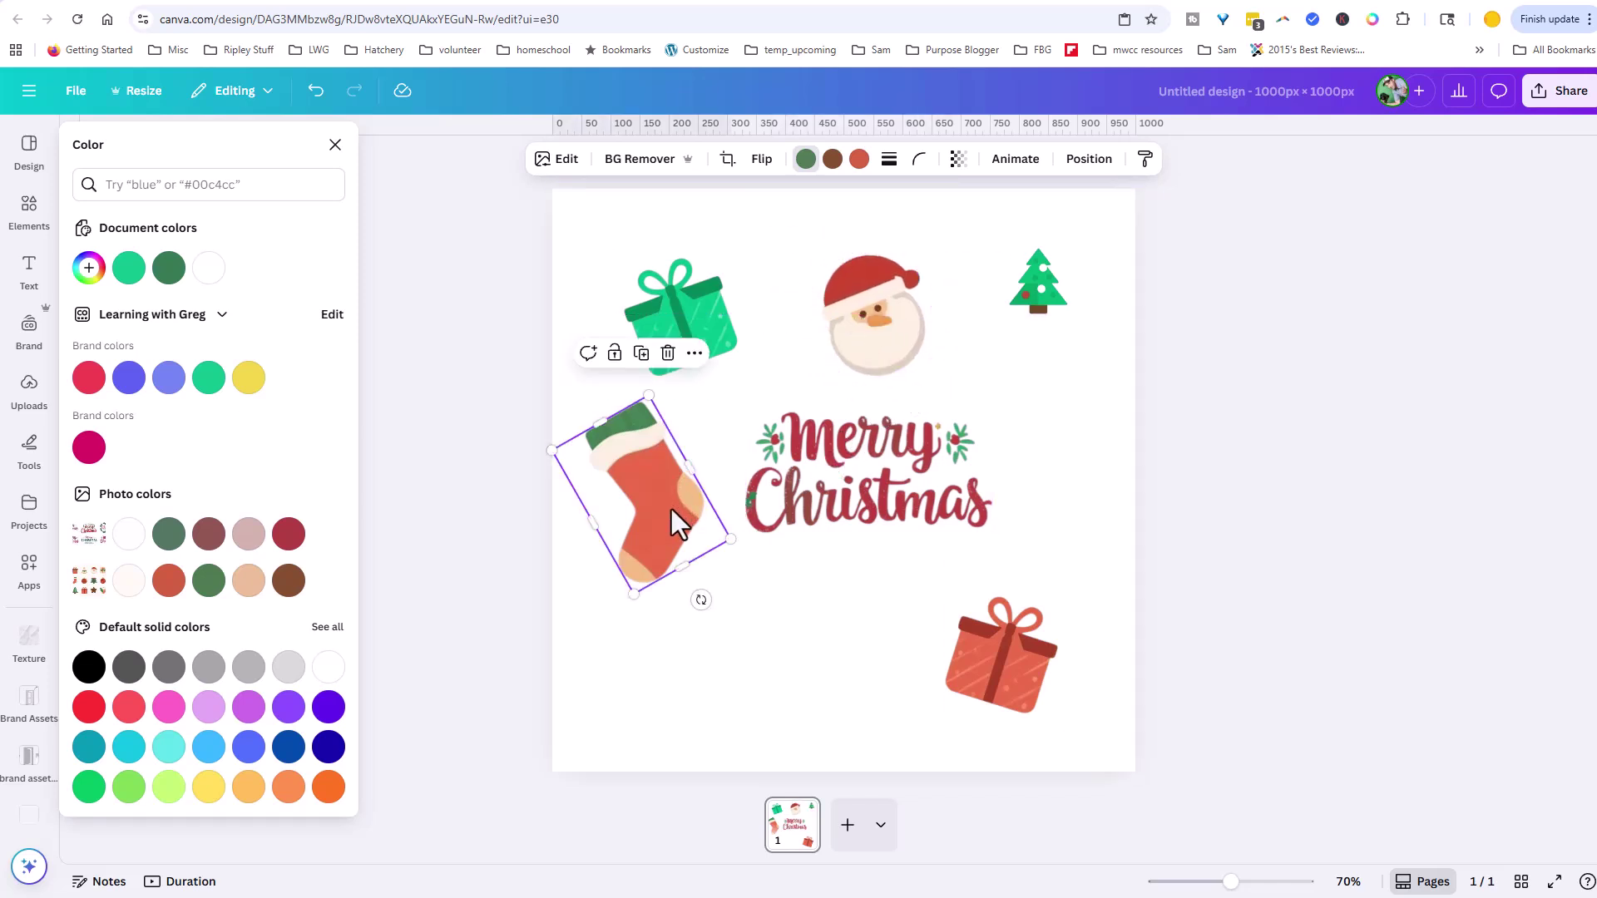
alt+drag(645, 515, 1002, 497)
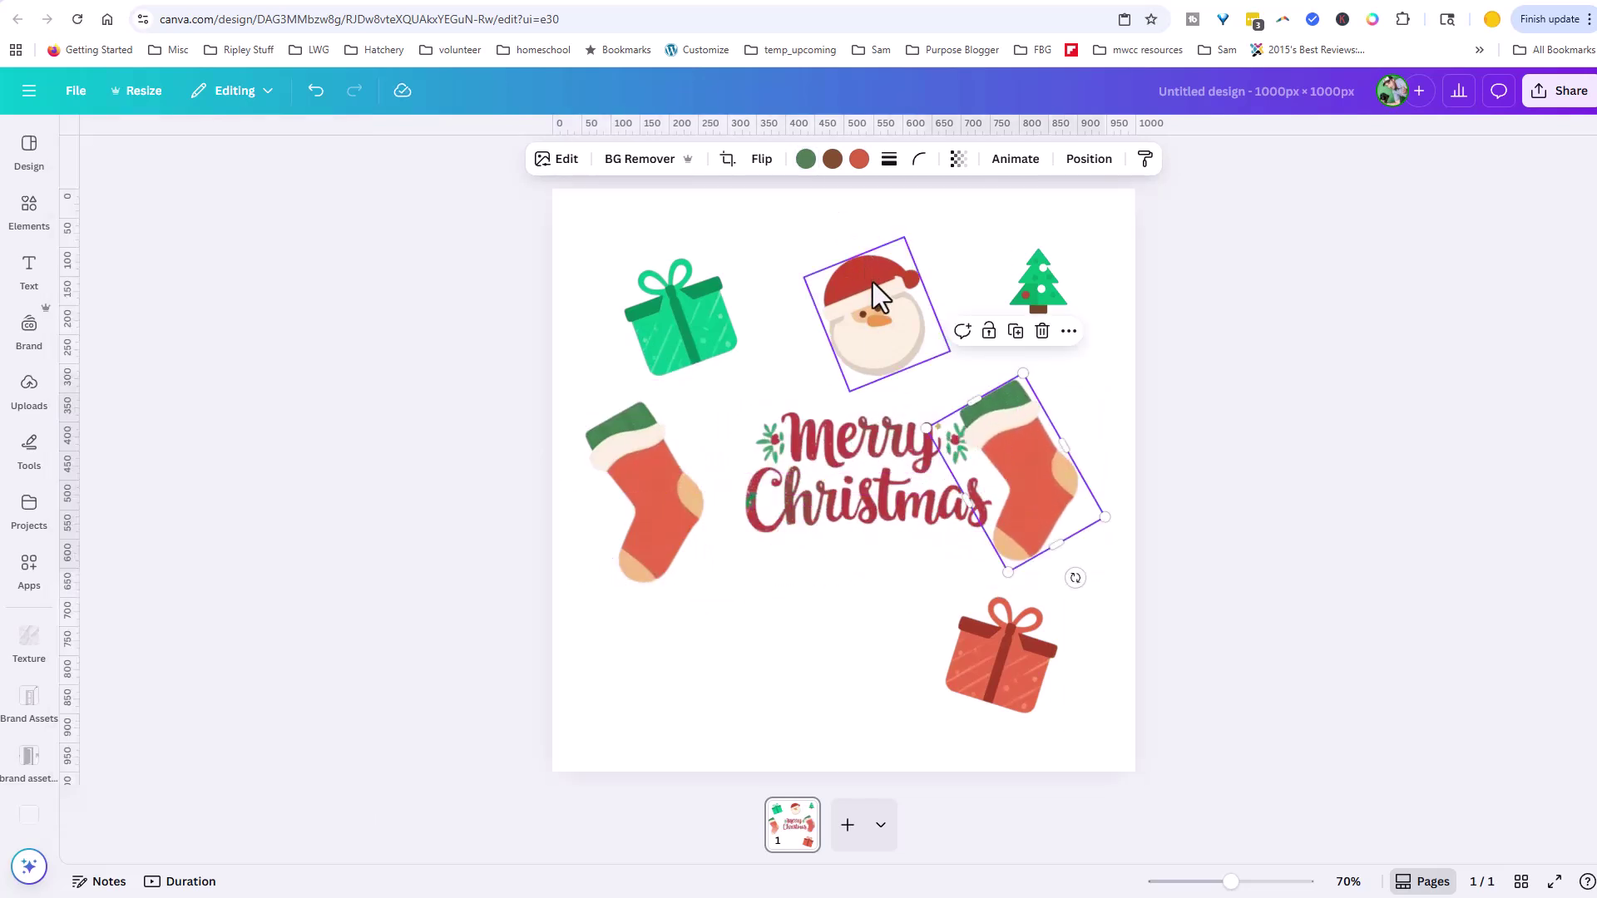
Recolour the copied stocking's red with the bright green document colour and flip it horizontally
click(856, 160)
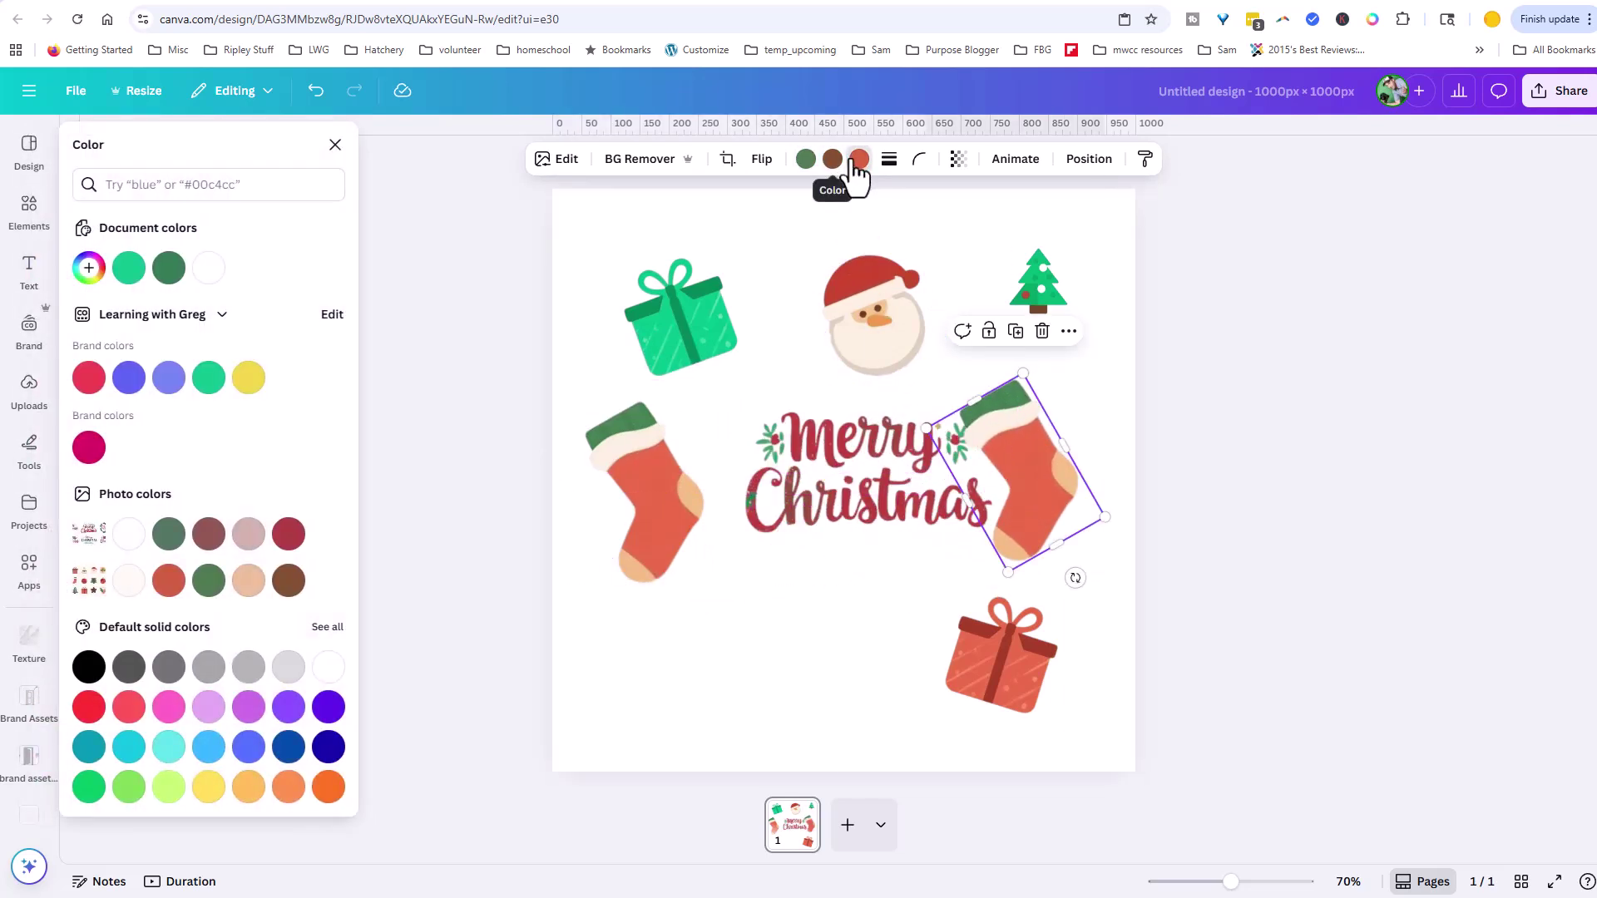
click(127, 268)
click(762, 158)
click(753, 199)
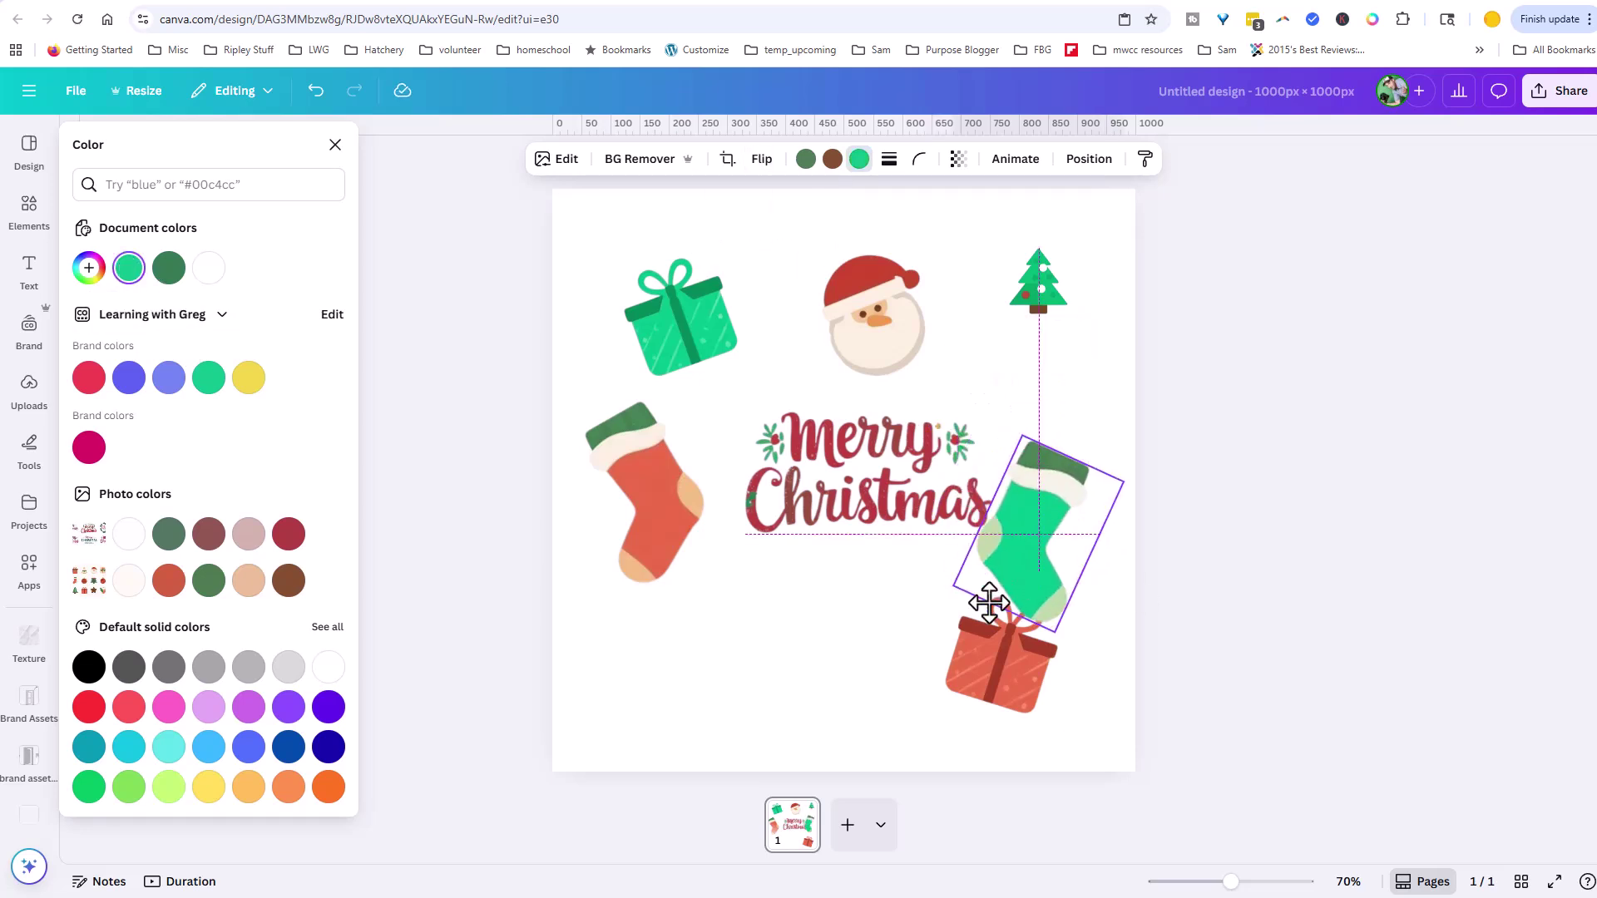
Spread the two stockings away from the lettering and tilt the lettering so it rises to the right
drag(988, 599, 849, 574)
click(641, 511)
drag(702, 600, 732, 574)
Duplicate the Santa head and place the copy below the red stocking
click(873, 316)
key(ctrl+d)
drag(874, 316, 713, 661)
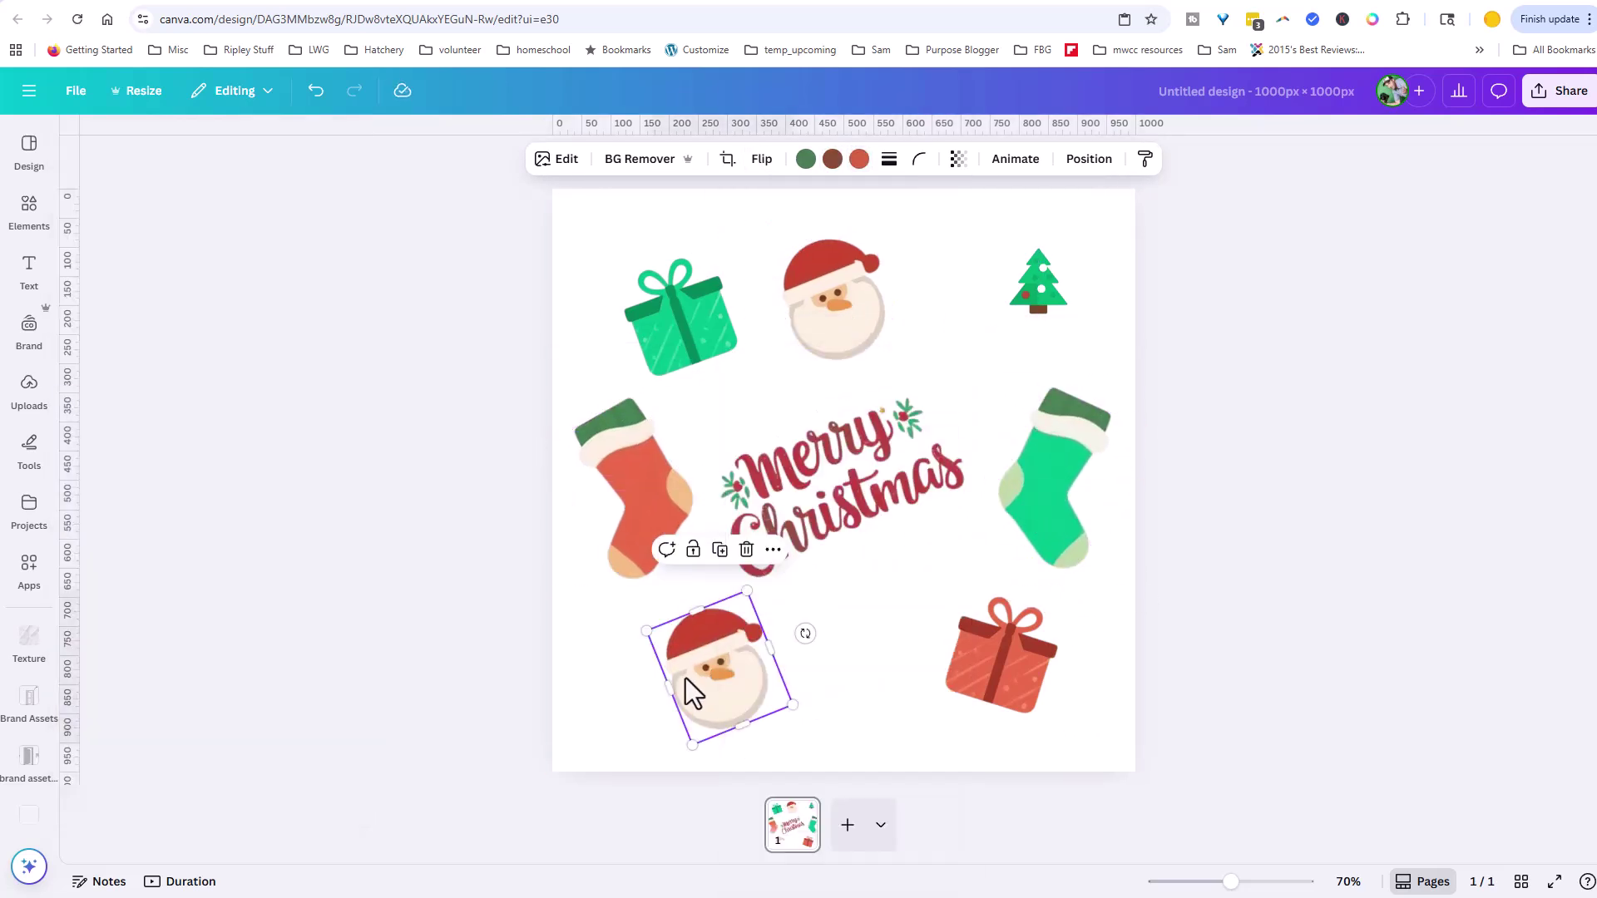
Enlarge the upper-right tree, and add a small copy above the lettering and a tilted one between the lower Santa and the red gift
click(1057, 285)
key(ctrl+d)
drag(1077, 305, 1097, 337)
key(ctrl+d)
drag(1050, 287, 945, 661)
drag(860, 687, 860, 686)
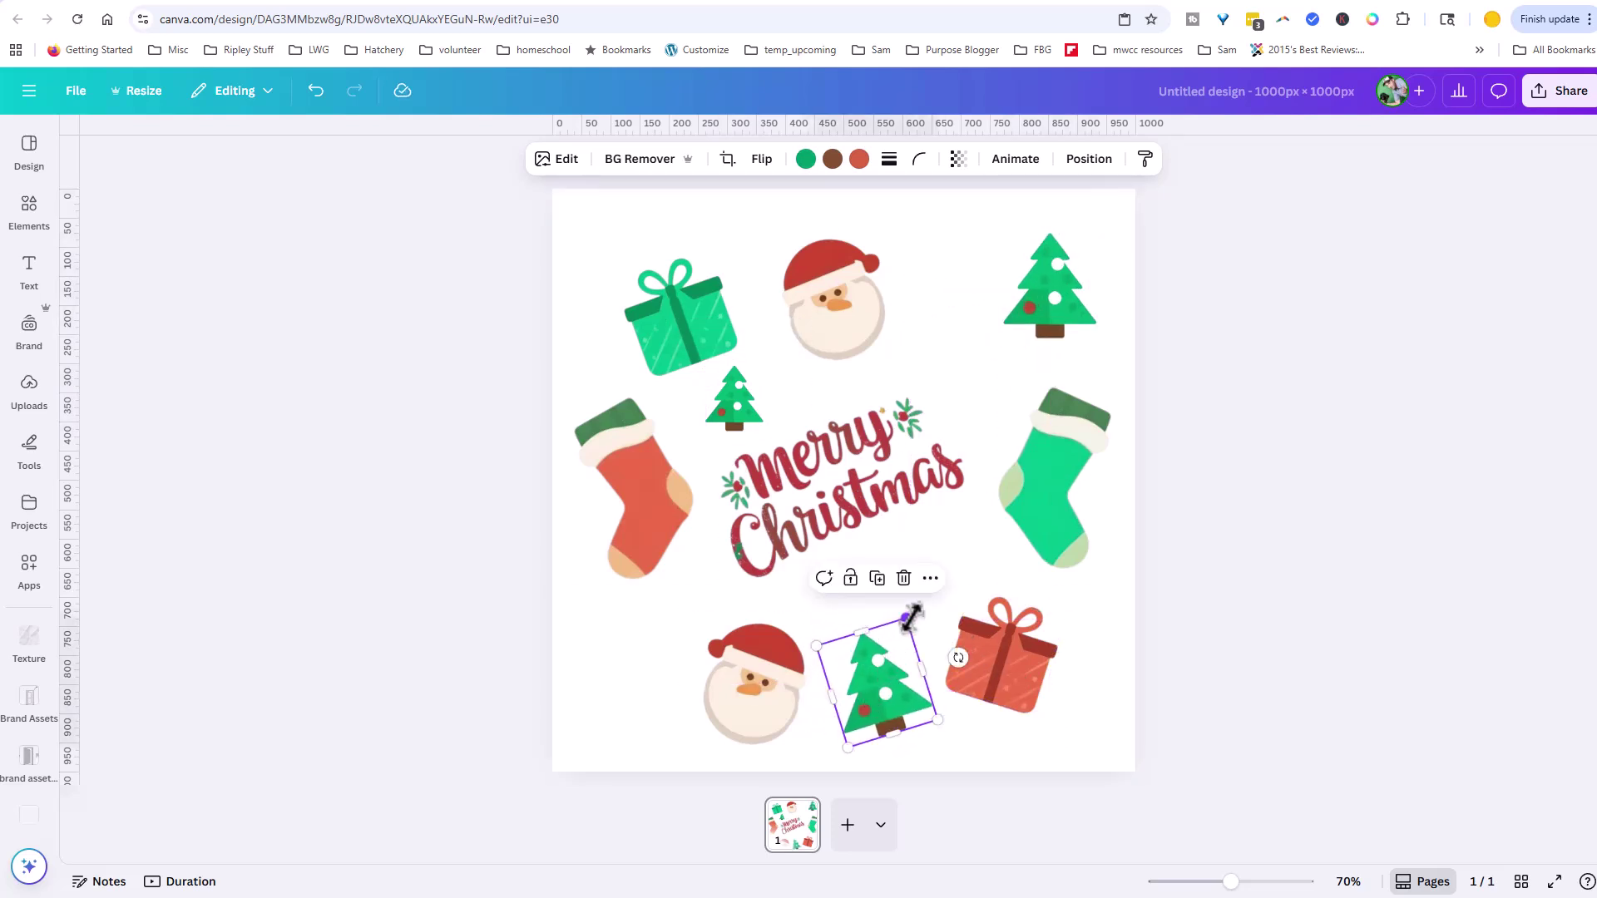
Enlarge the tilted lower tree until it crosses the page's bottom edge
drag(909, 617, 880, 691)
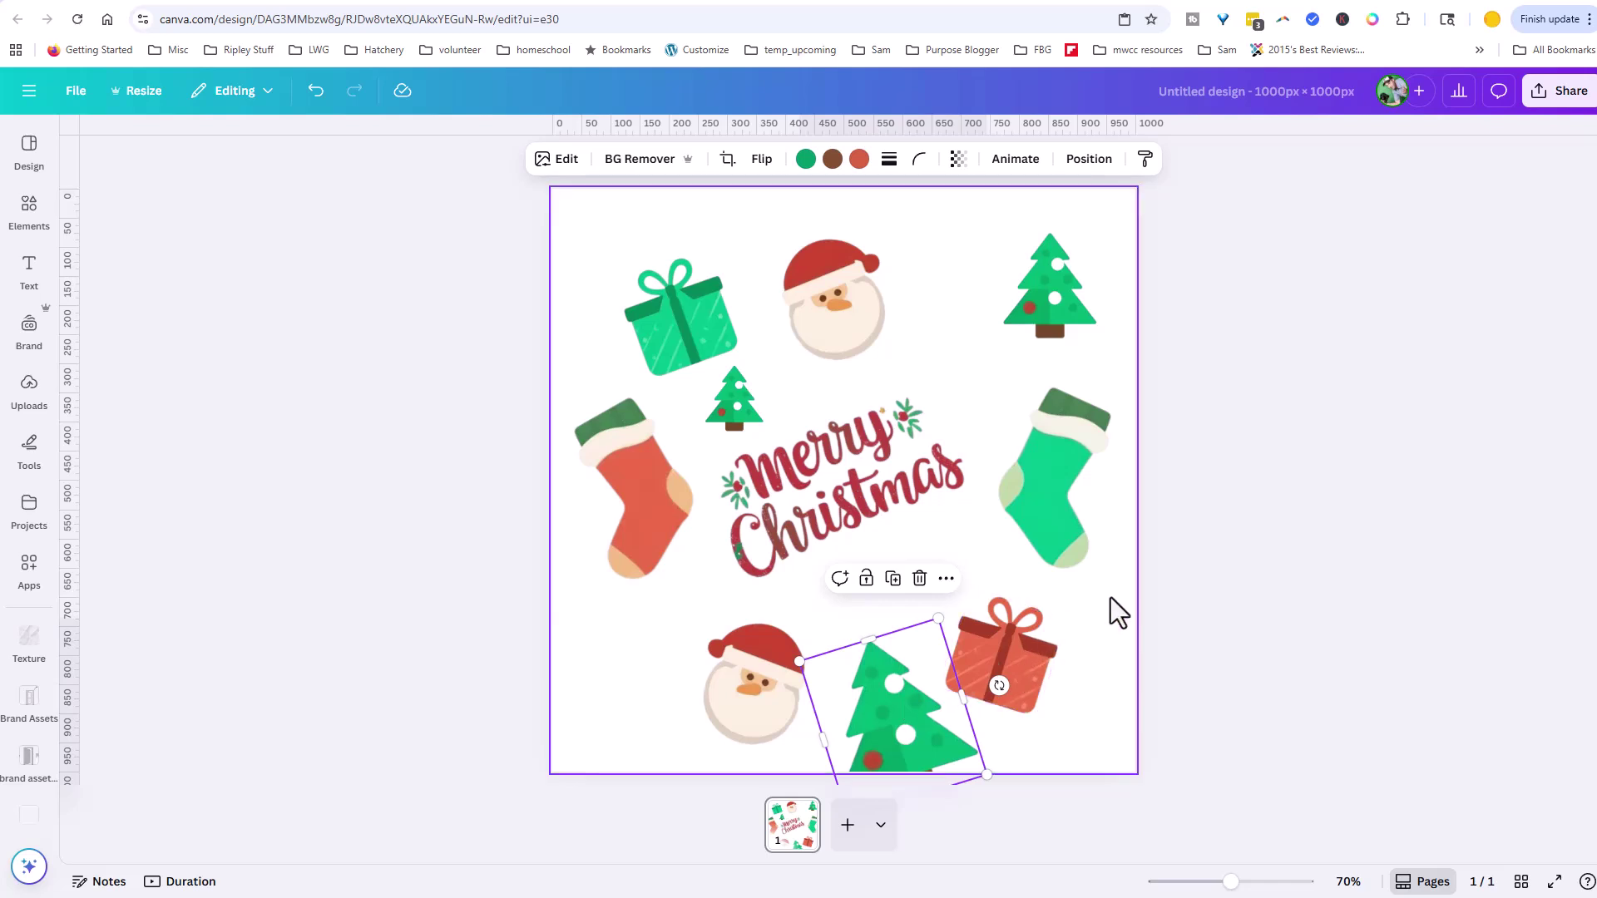
click(1195, 576)
click(896, 685)
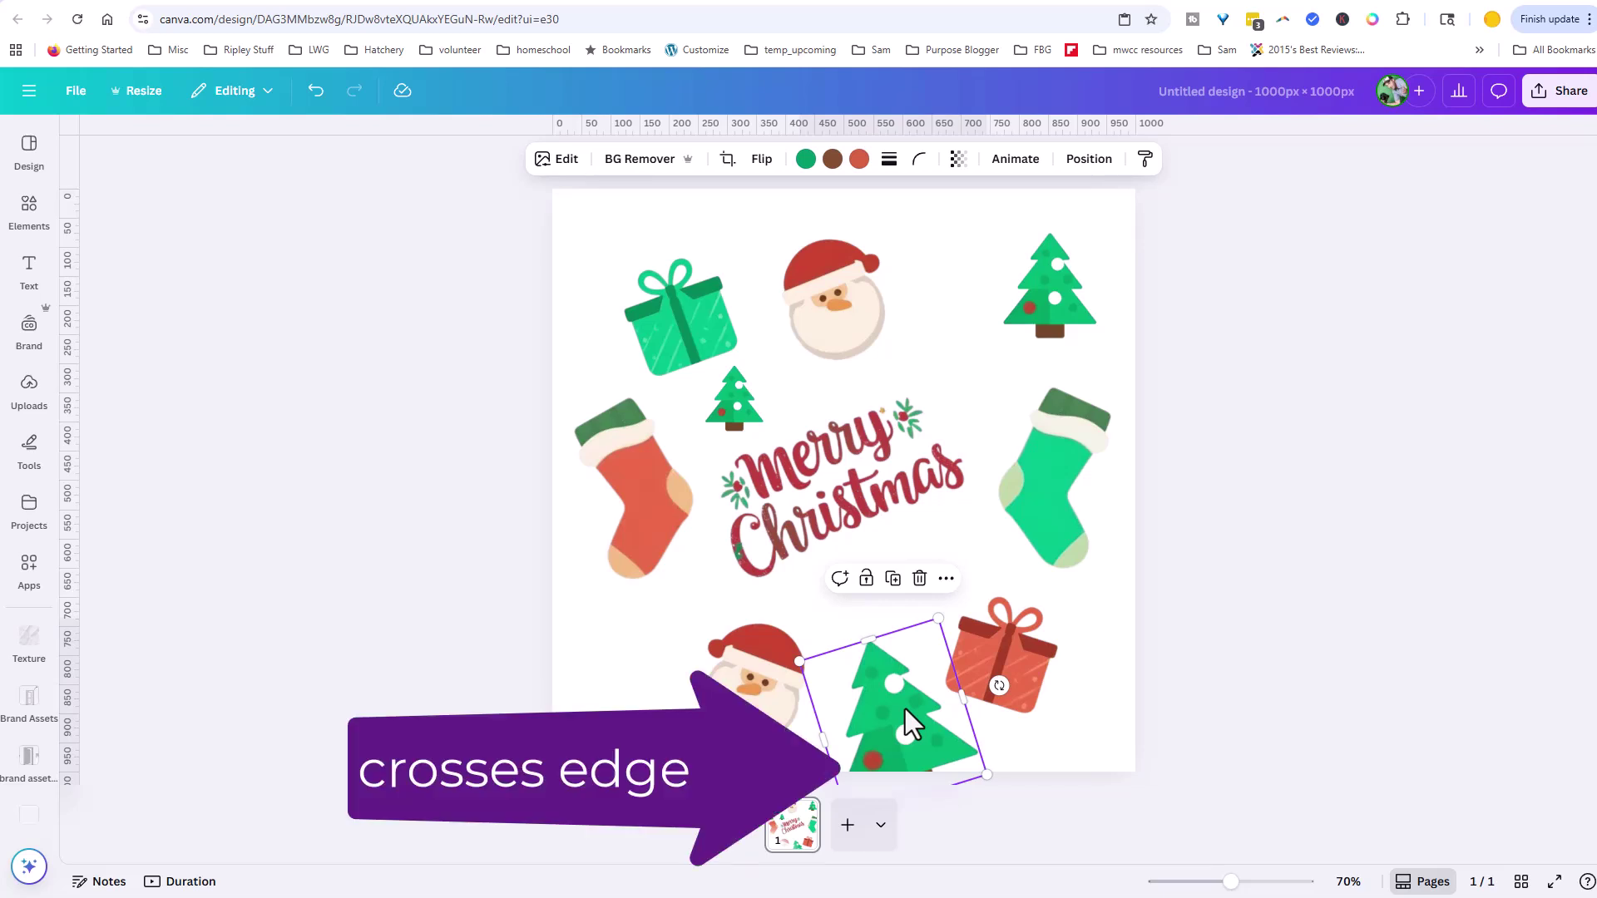
Duplicate the tree that crosses the bottom edge and set the copy's Y position to -210.6 px
right_click(905, 708)
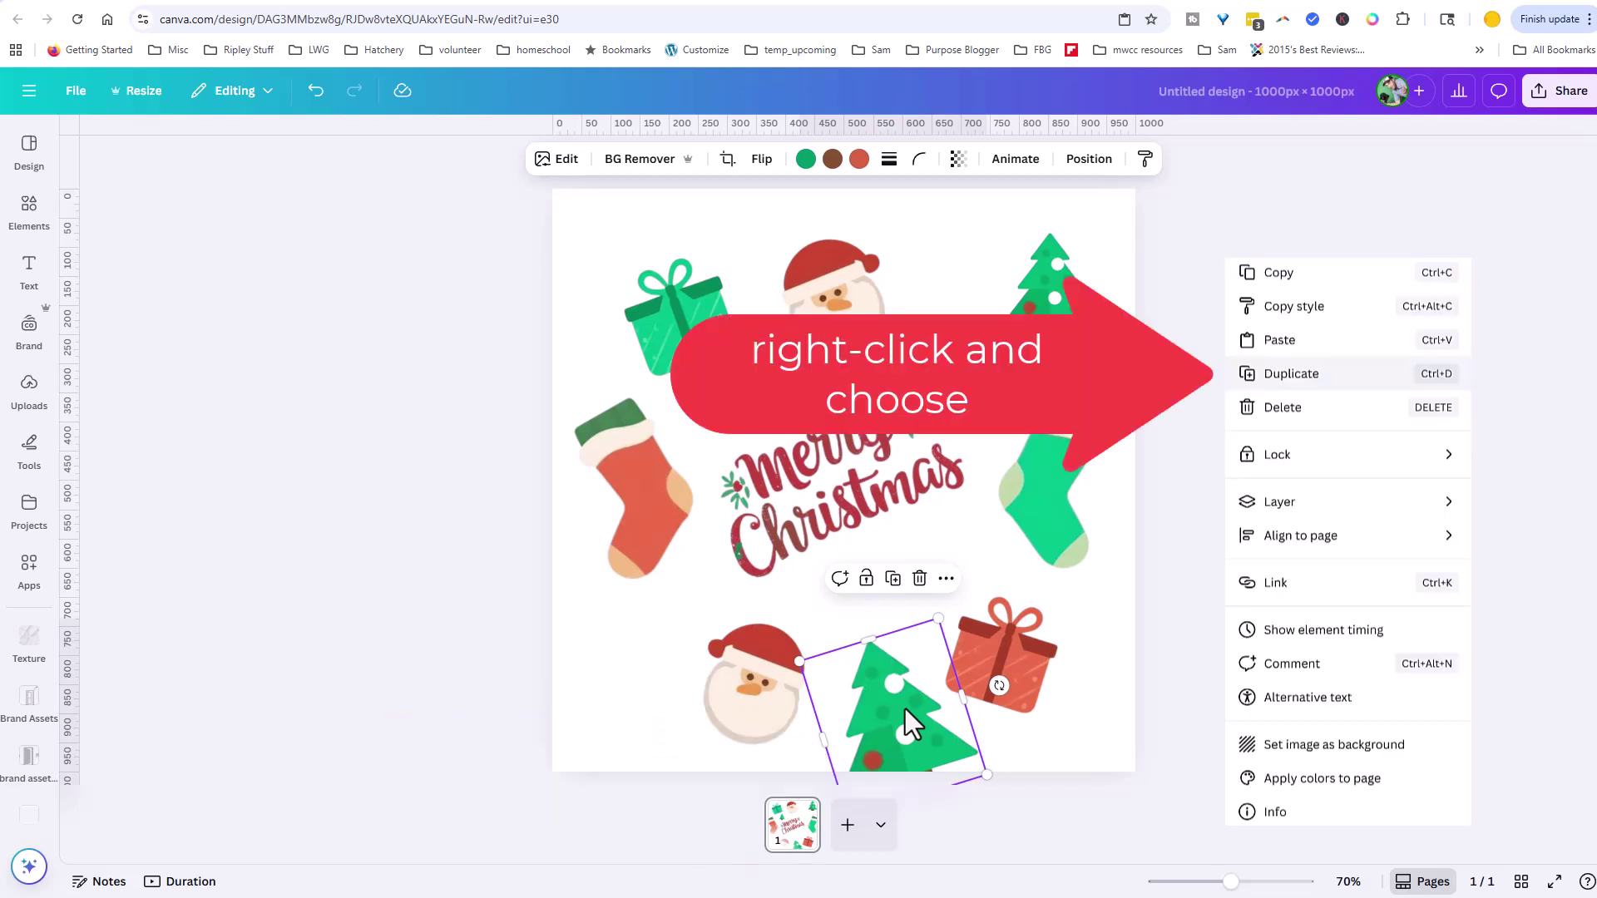
key(Escape)
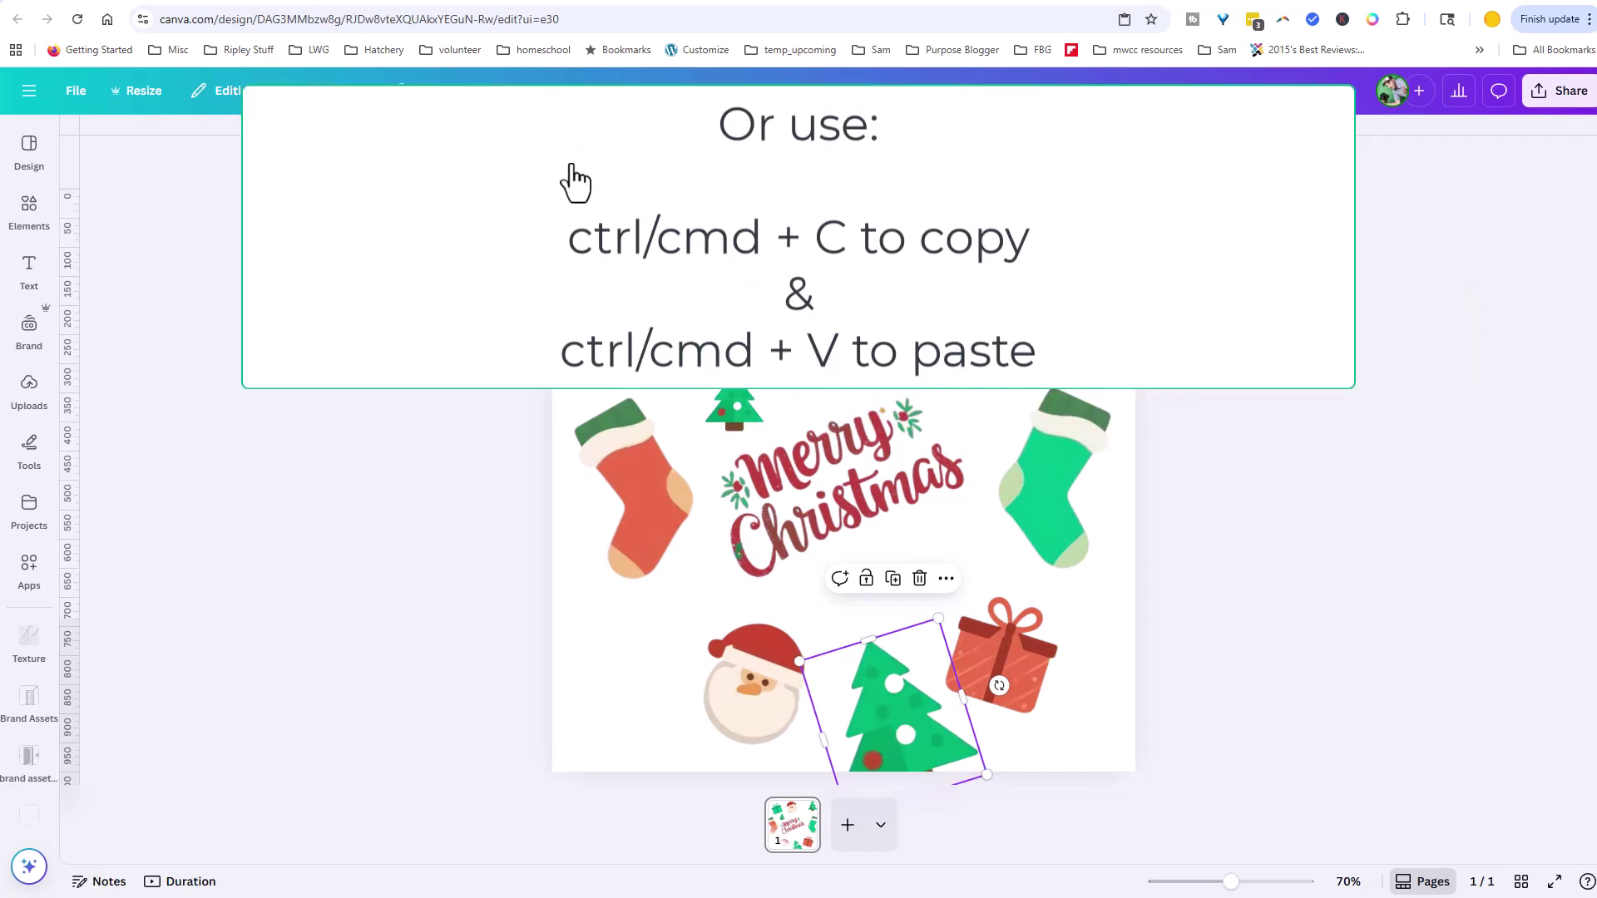
click(1096, 165)
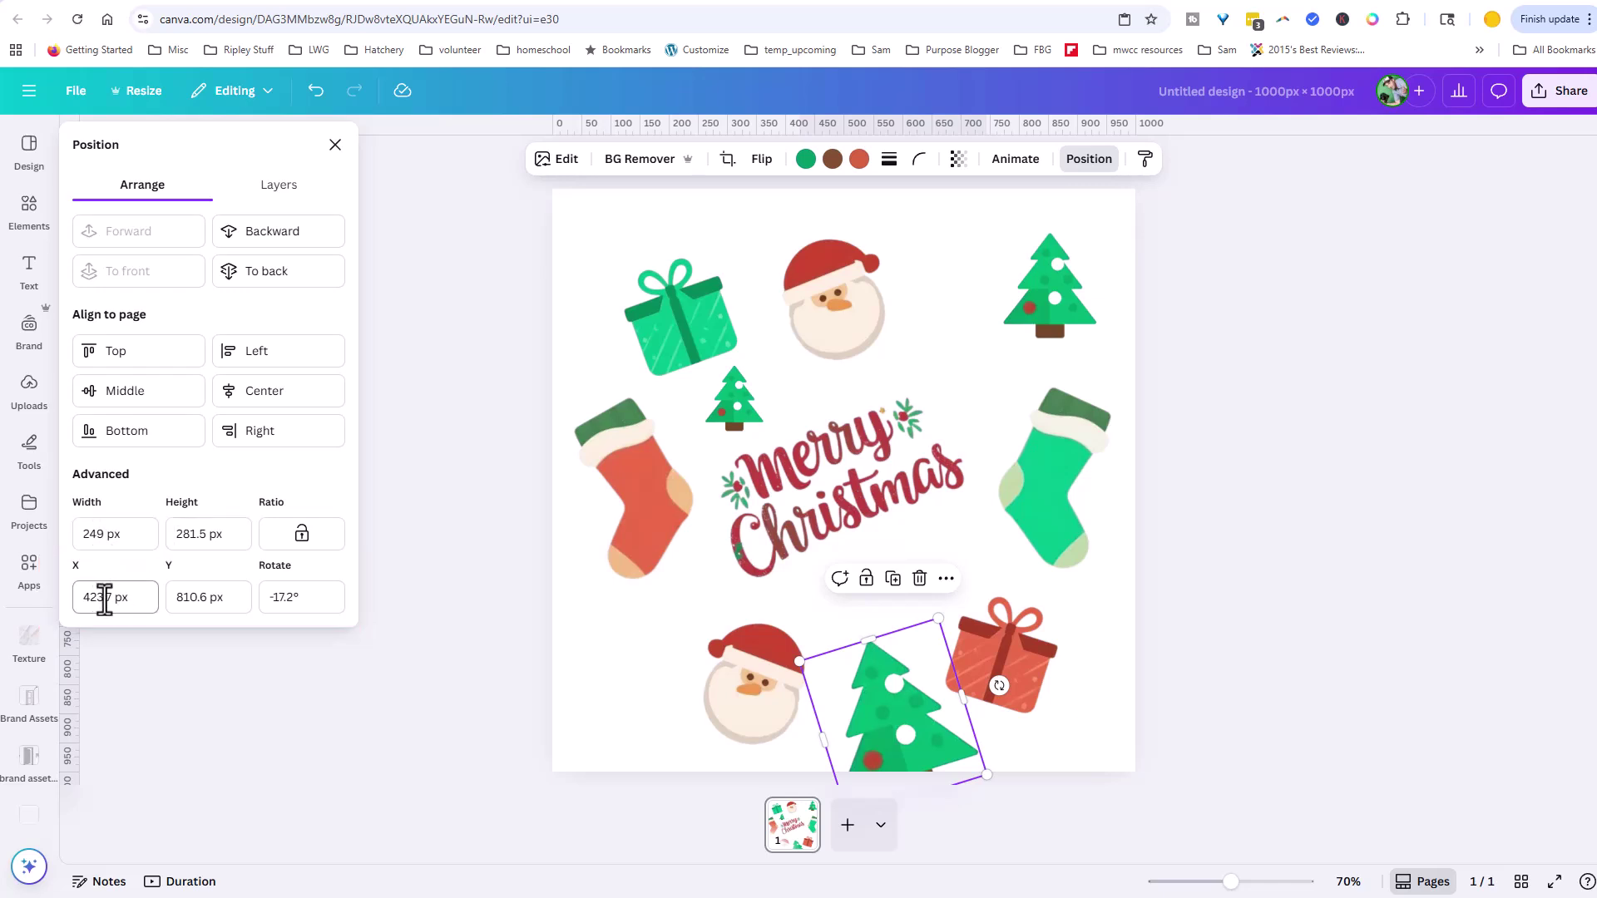
click(175, 597)
double_click(209, 596)
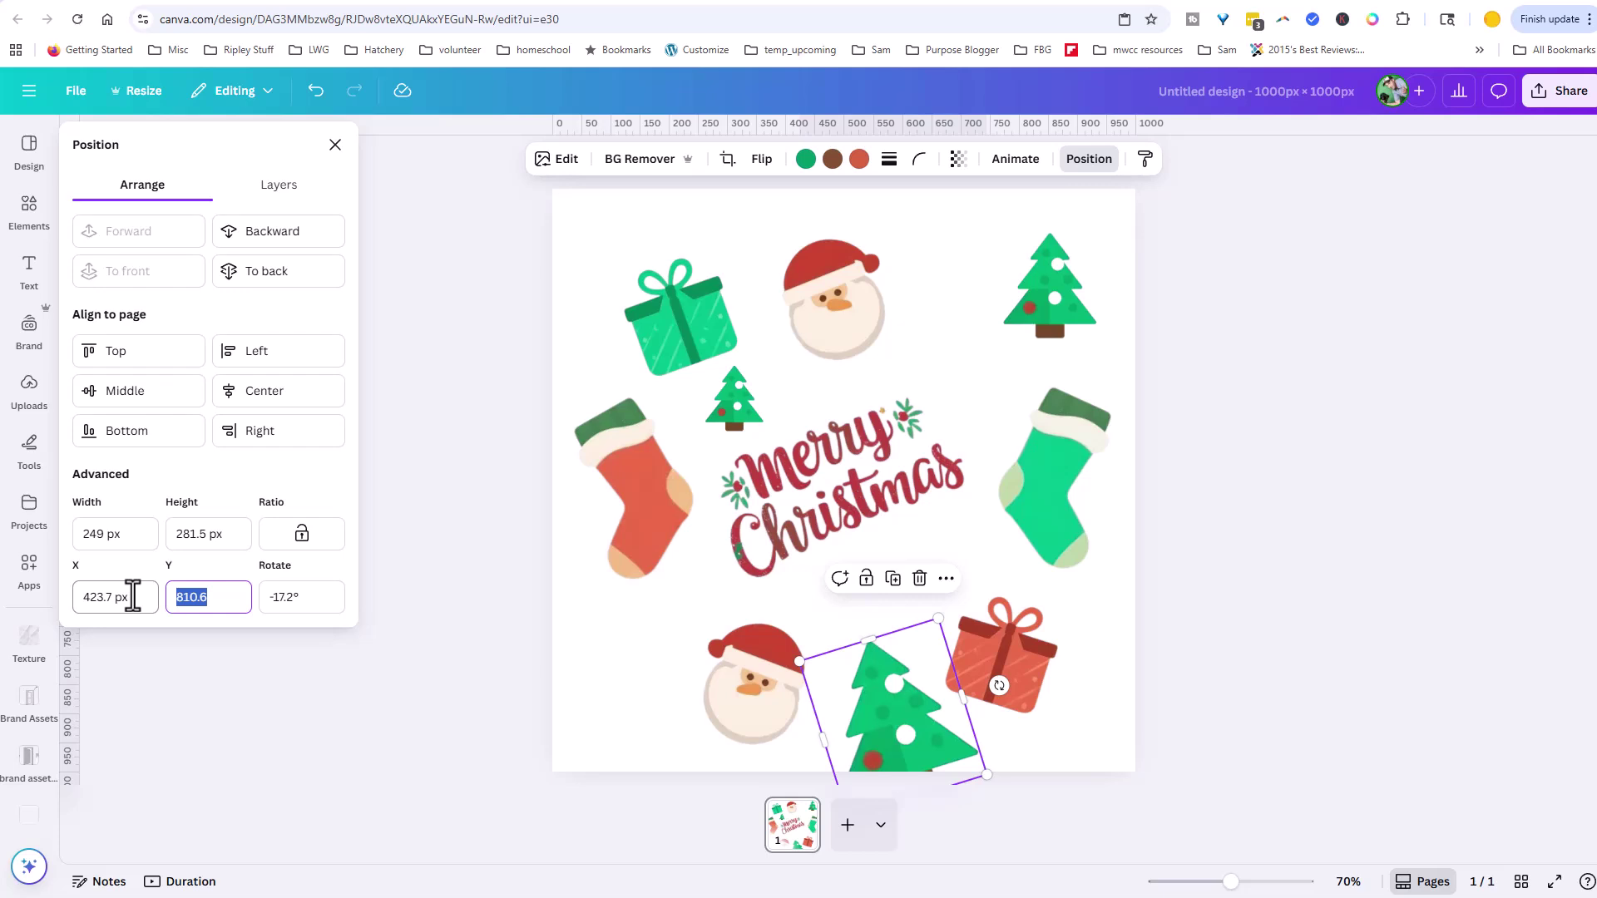
text(-2)
key(Return)
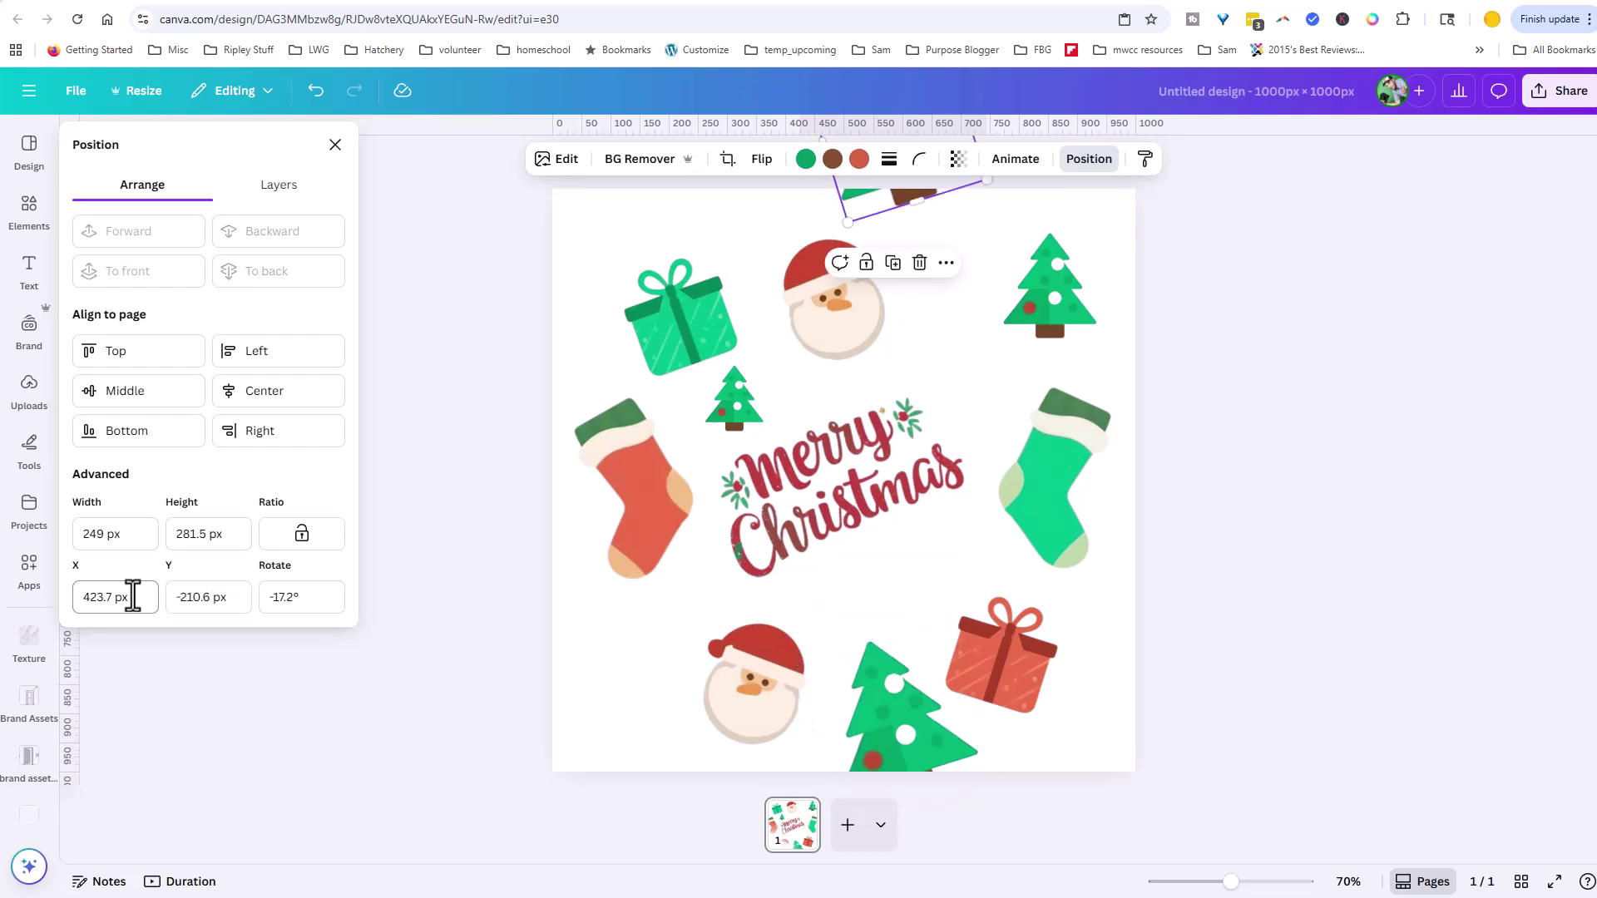
click(1195, 617)
click(1236, 549)
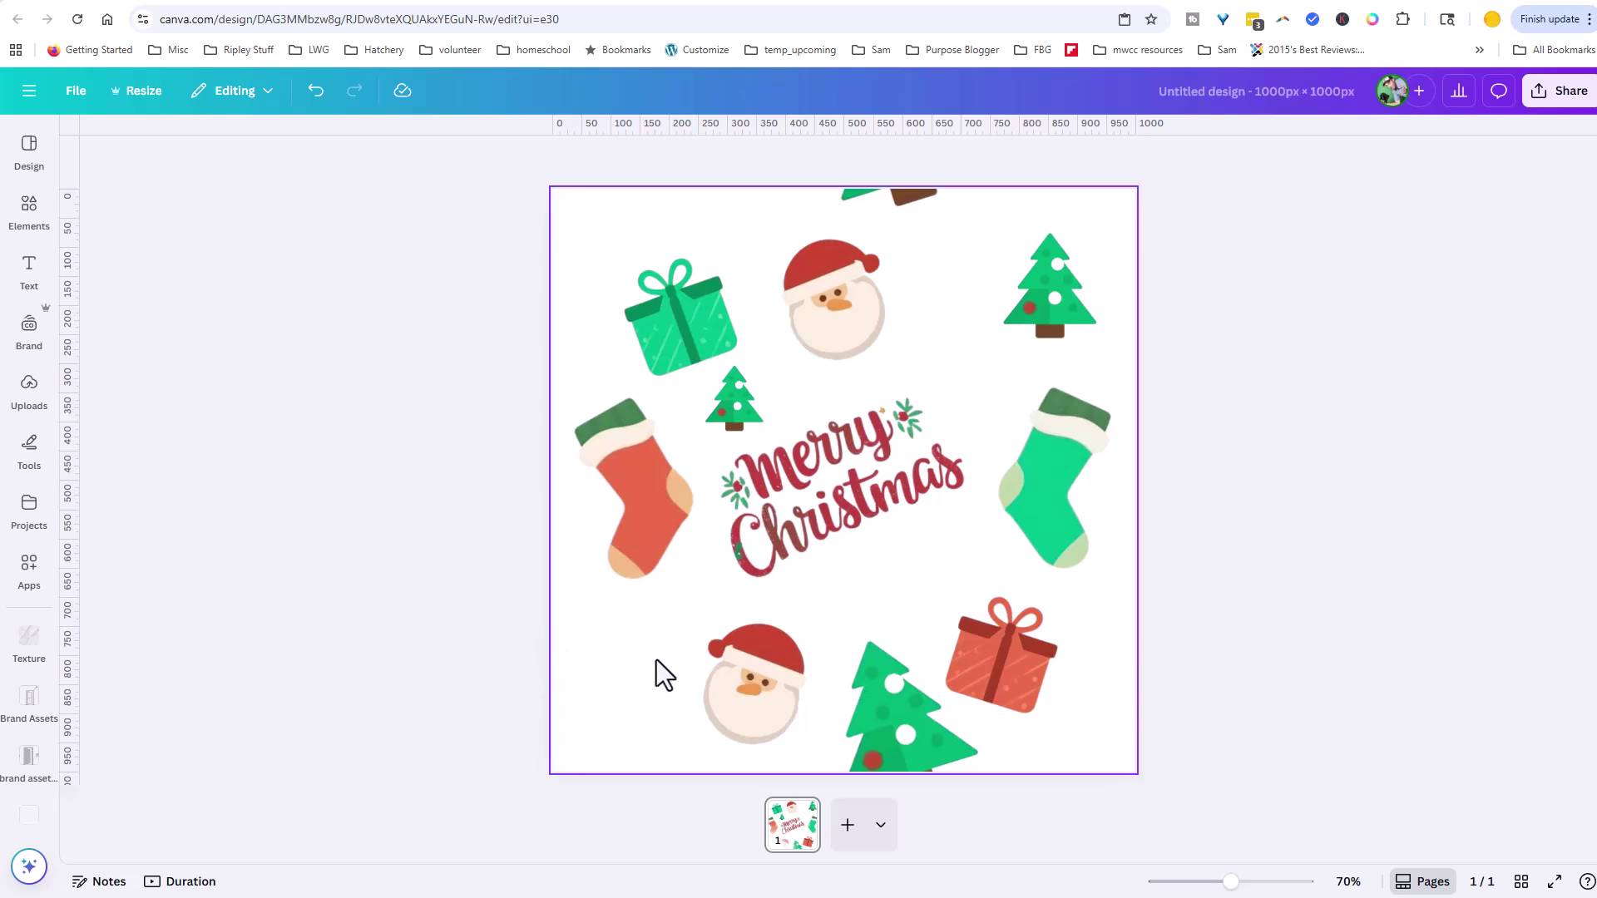
Enlarge the lower Santa head across the page's bottom edge and try a copy at Y position -488.9 px
drag(735, 671, 735, 722)
click(1089, 159)
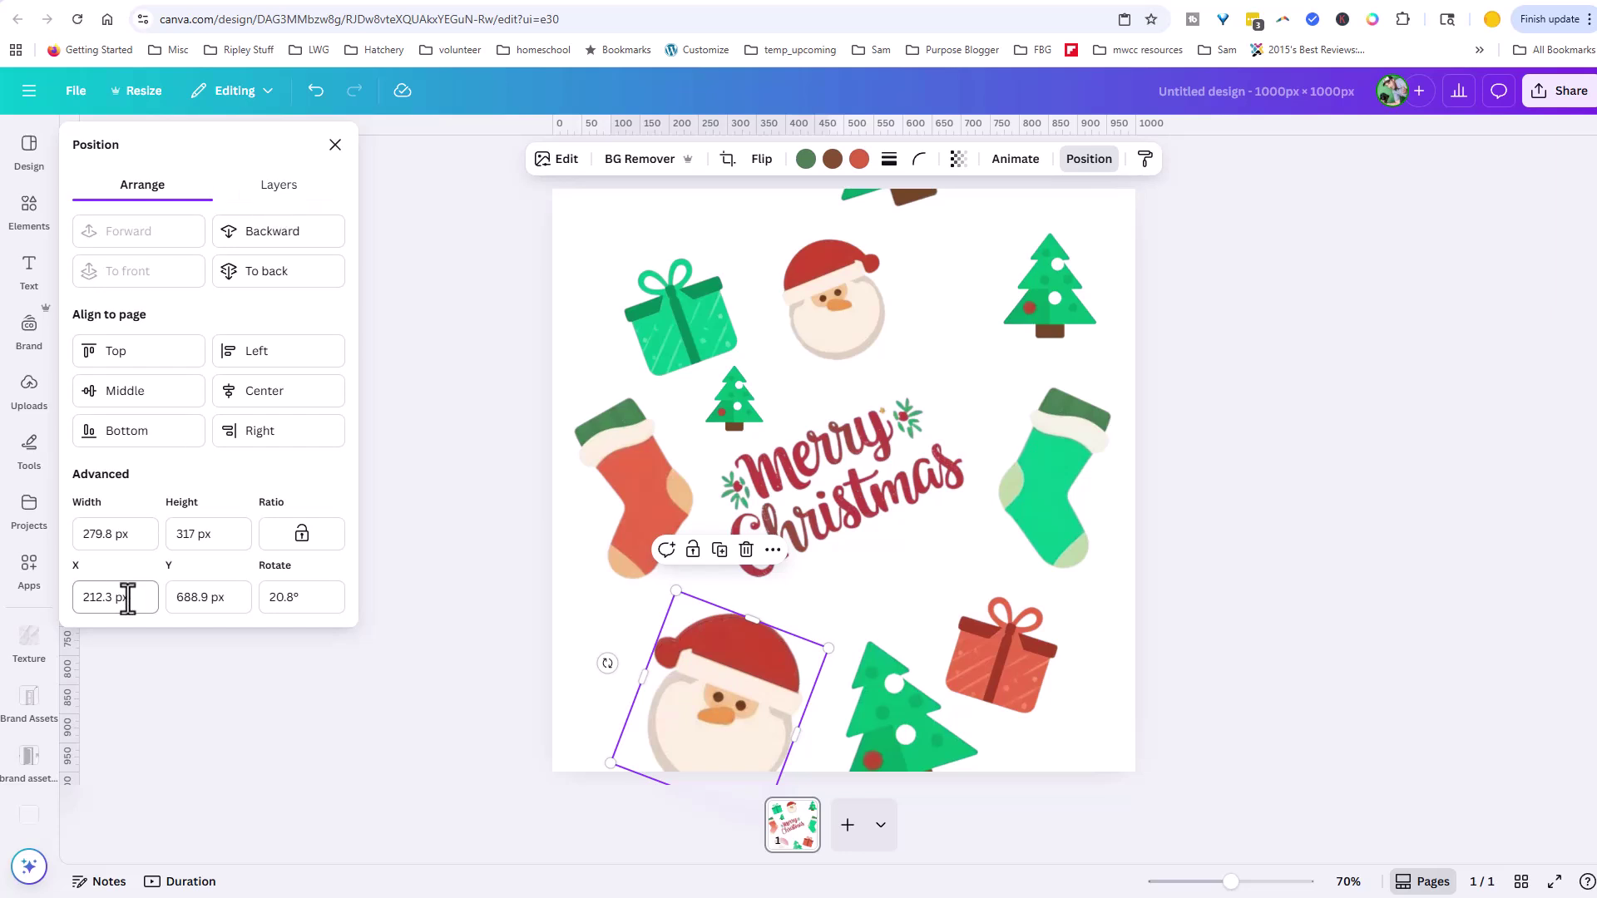
click(175, 598)
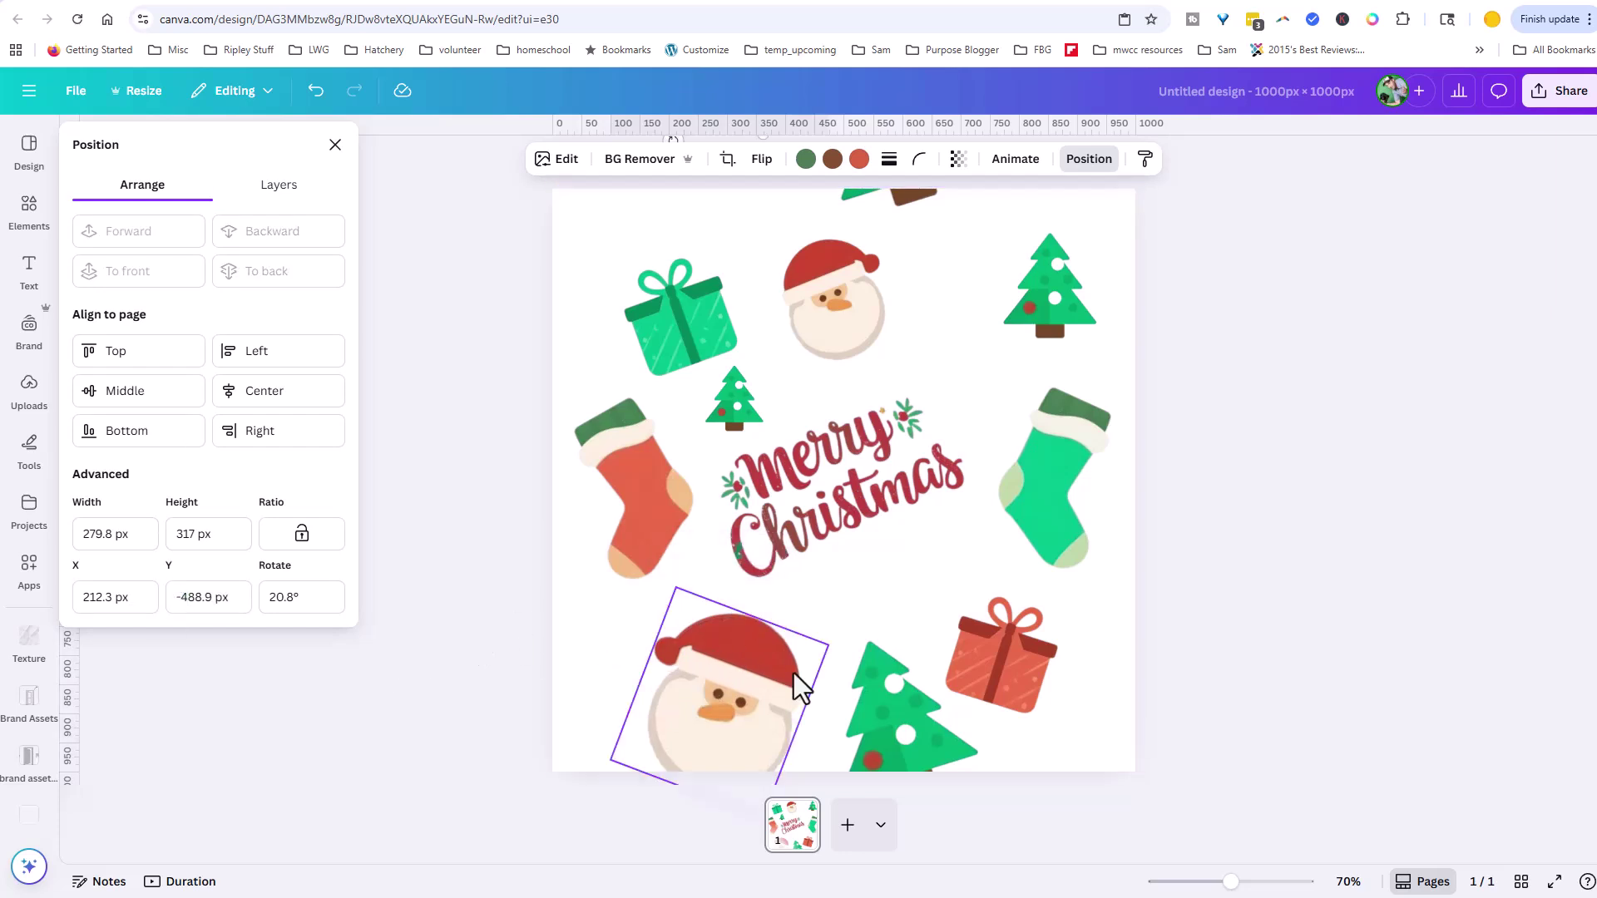
Move the lower Santa head slightly further down and set a copy's Y position to -302.2 px
drag(795, 678, 724, 701)
click(706, 687)
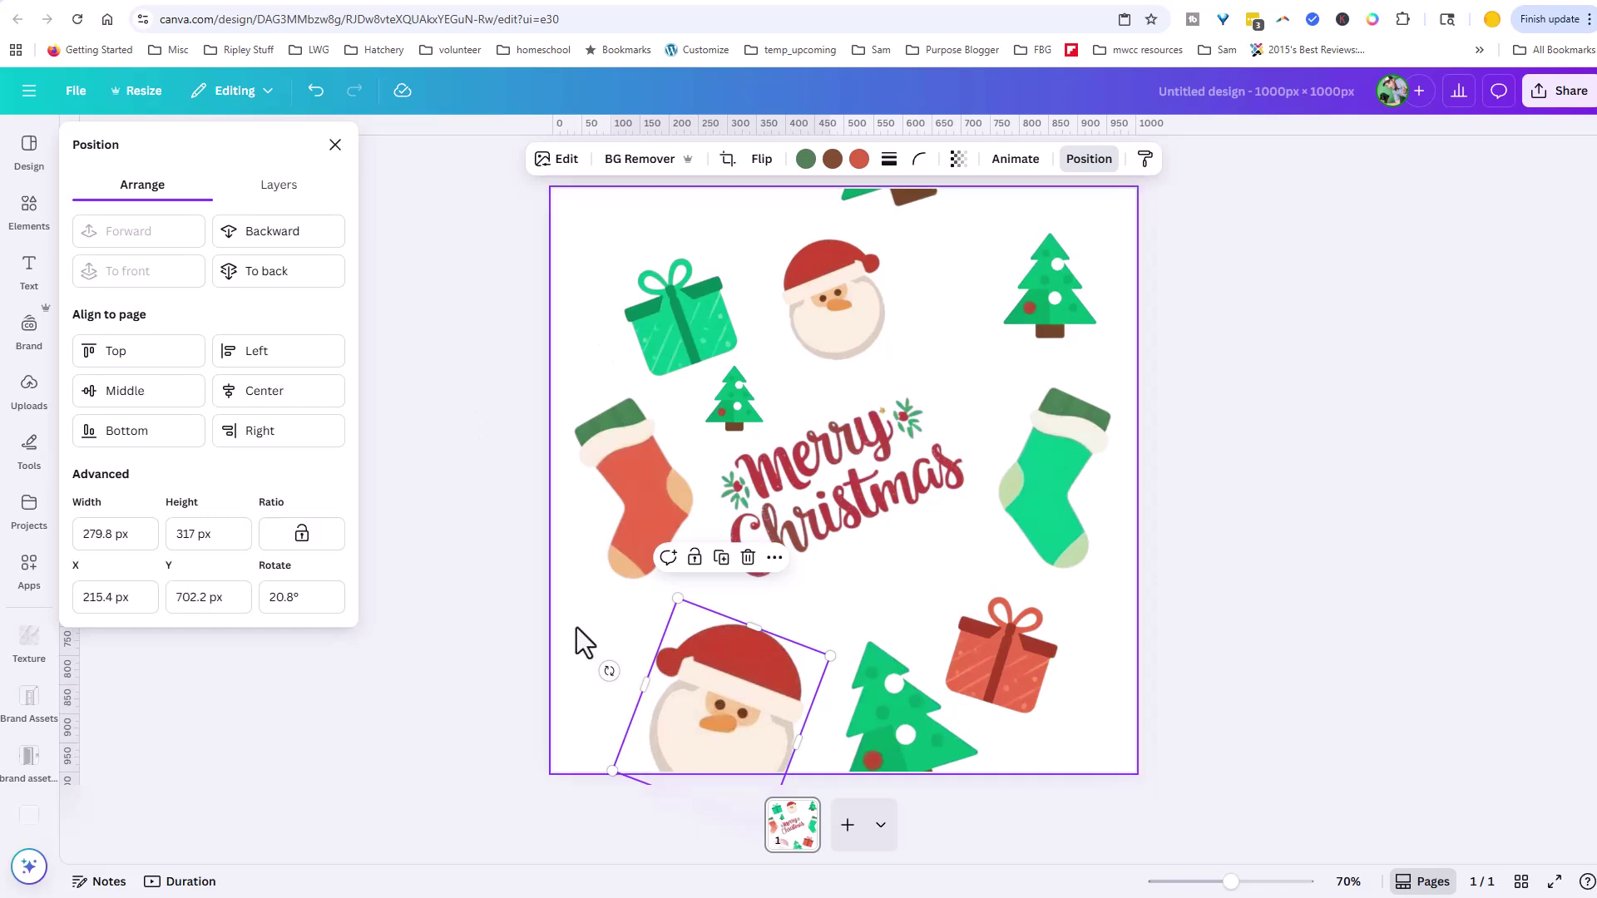
click(749, 703)
click(213, 598)
text(-300)
key(Return)
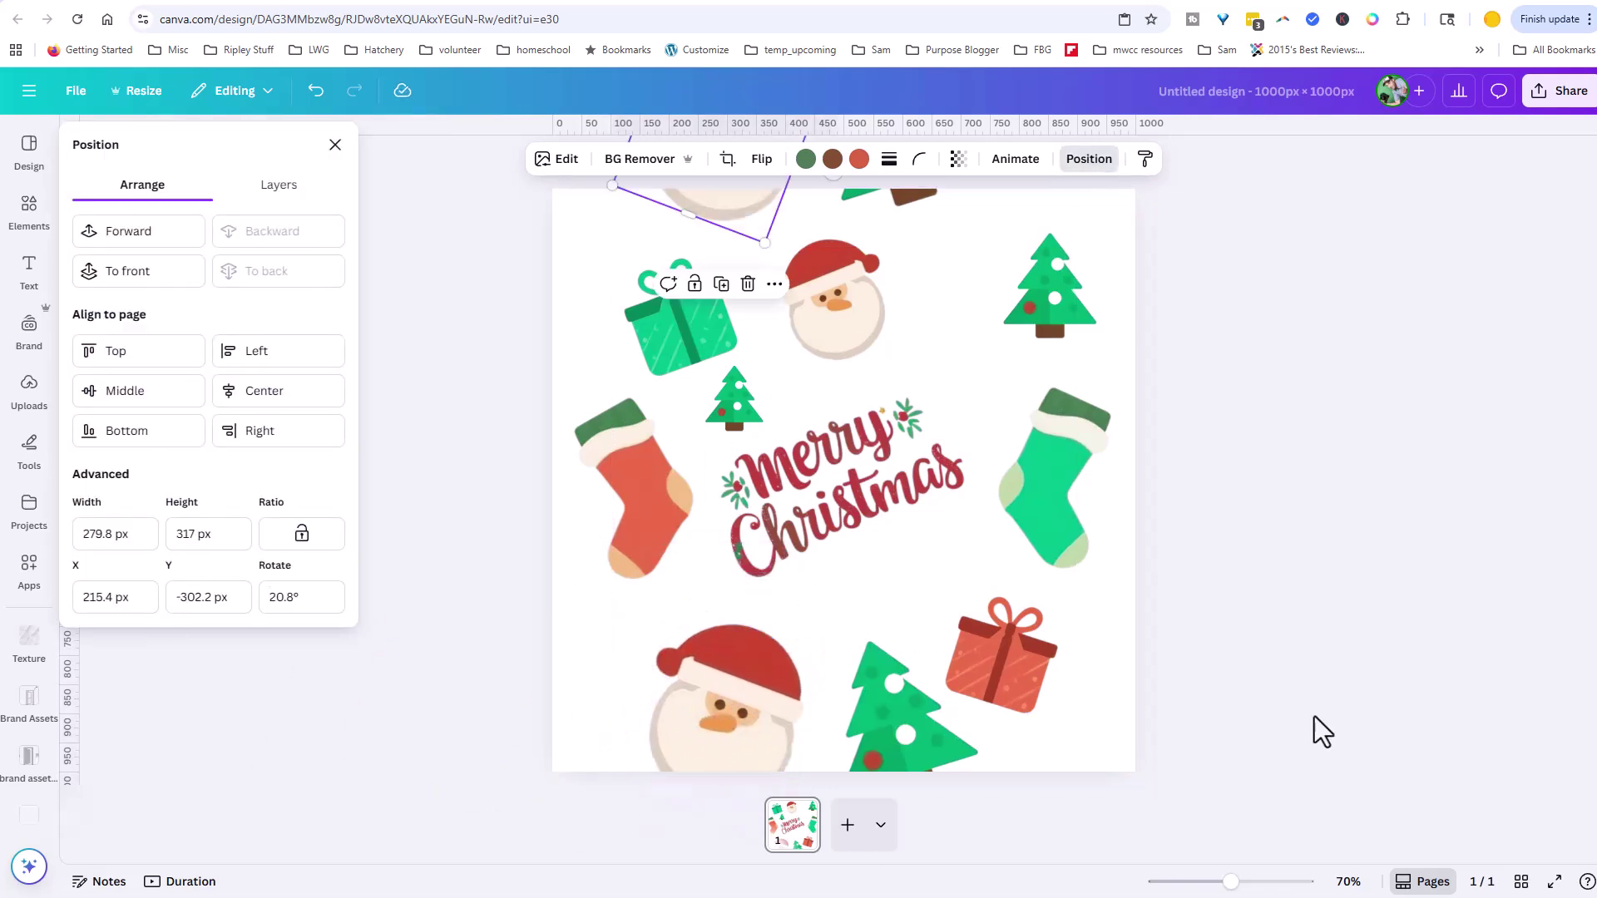
Switch to Canva's Dream Lab and open the generated icon image with the Santa hat, snowman, two trees and two gifts
click(1310, 4)
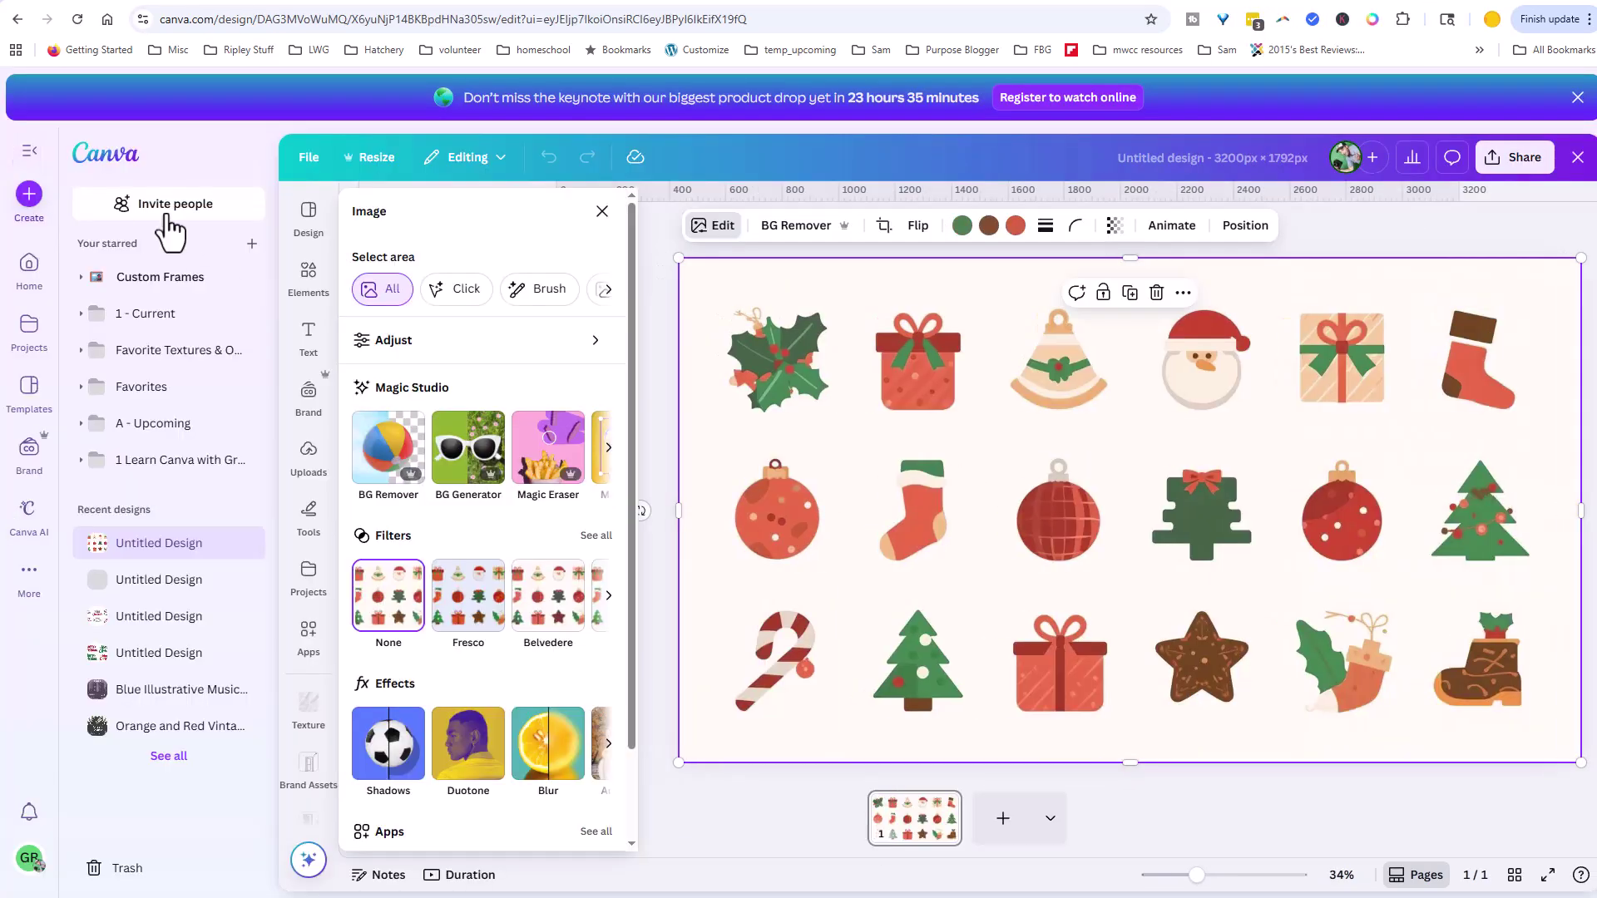
click(29, 516)
scroll(915, 470, down, 10)
click(1082, 274)
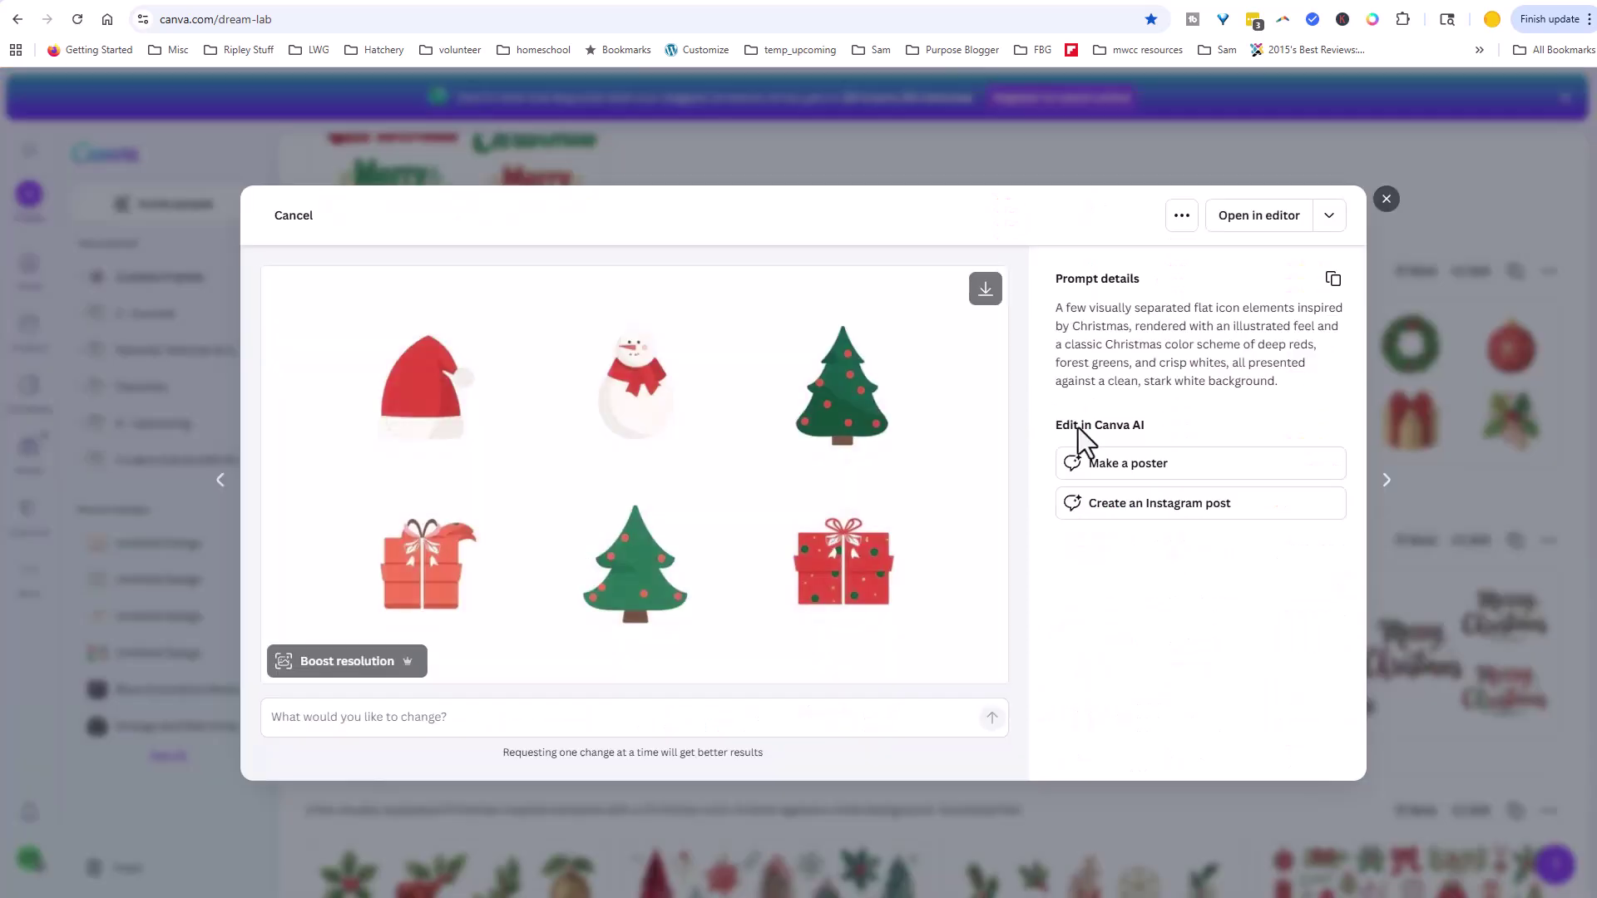
Boost the resolution of the generated image of 15 Christmas icons, including wreaths, ornaments, stockings and gifts
key(Left)
key(Left)
click(346, 659)
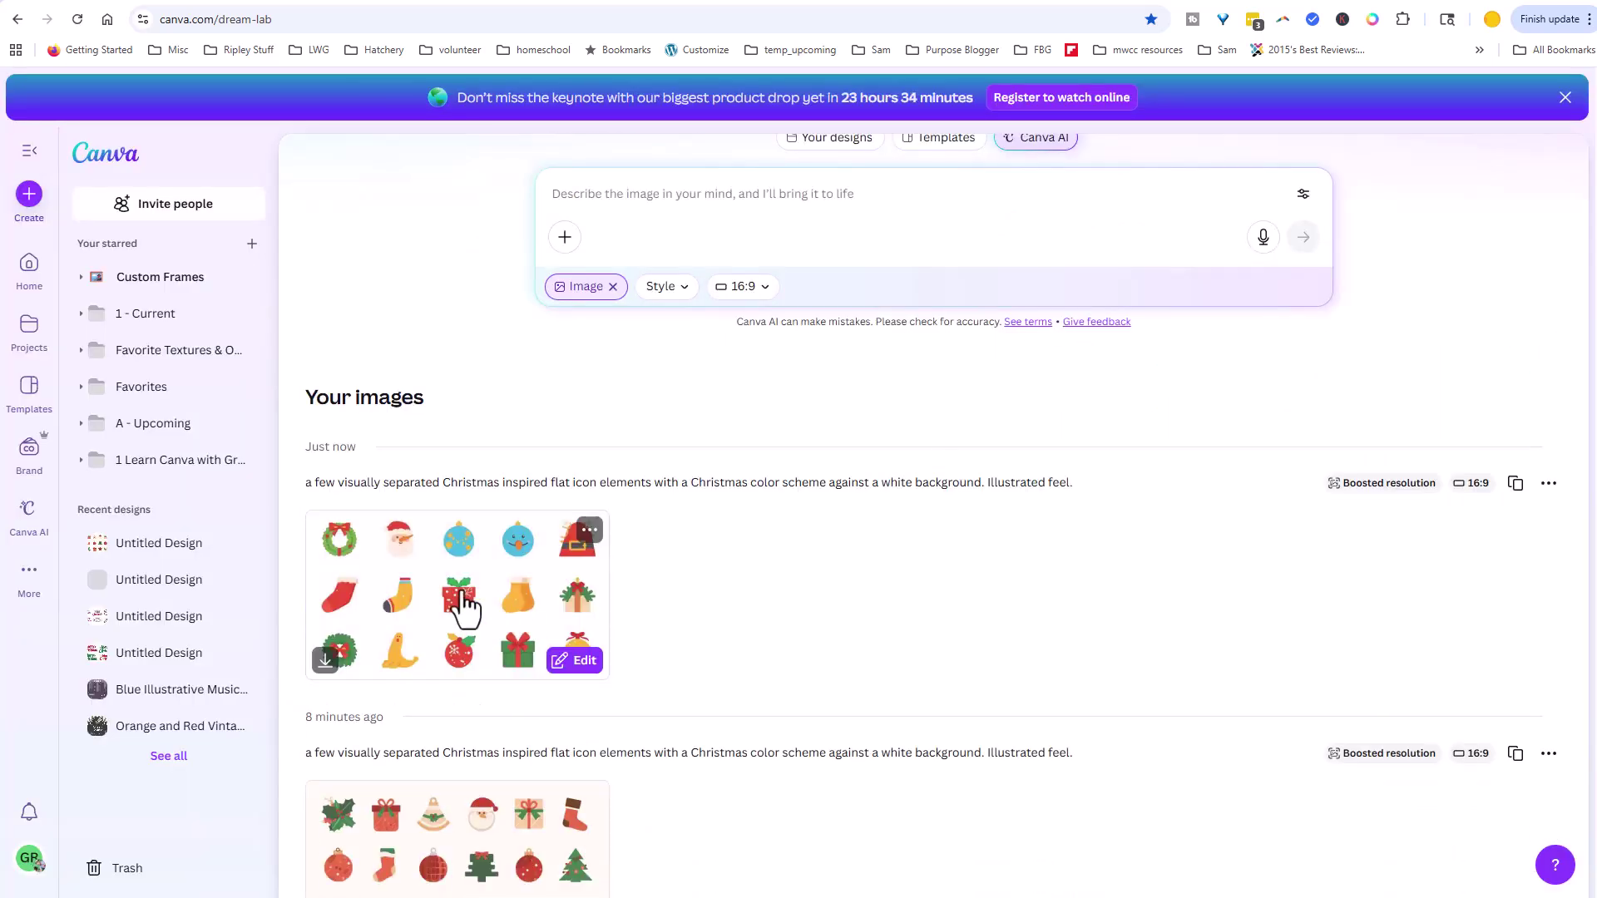
Open the boosted 15-icon image in the editor and use Magic Grab's brush to extract the wreath and yellow ornament
click(457, 606)
click(1248, 253)
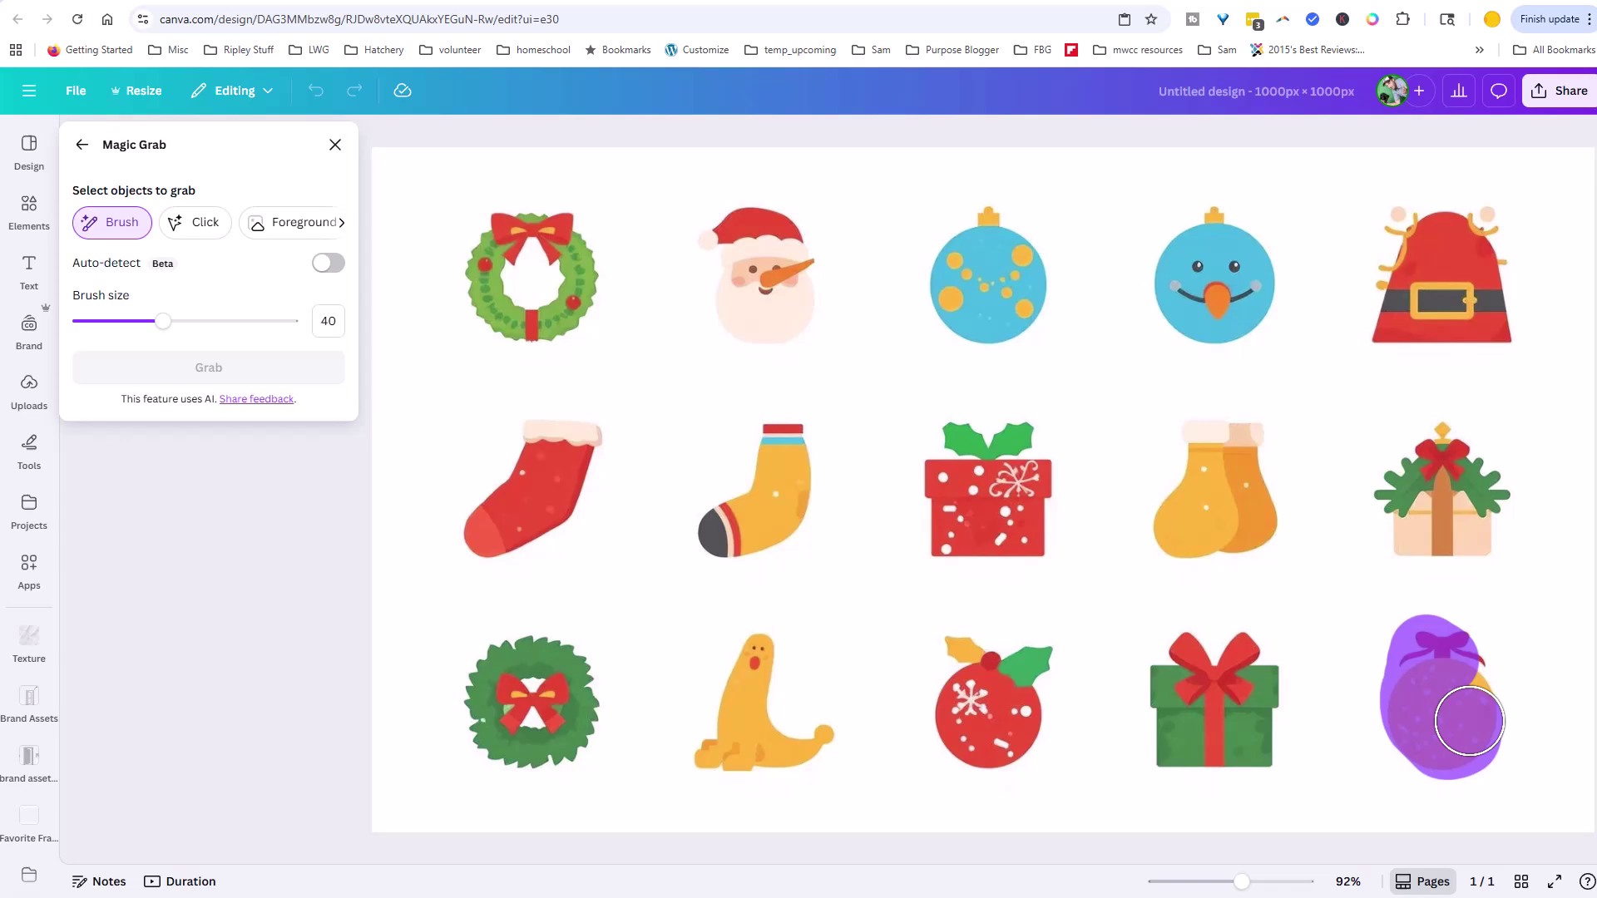
click(249, 366)
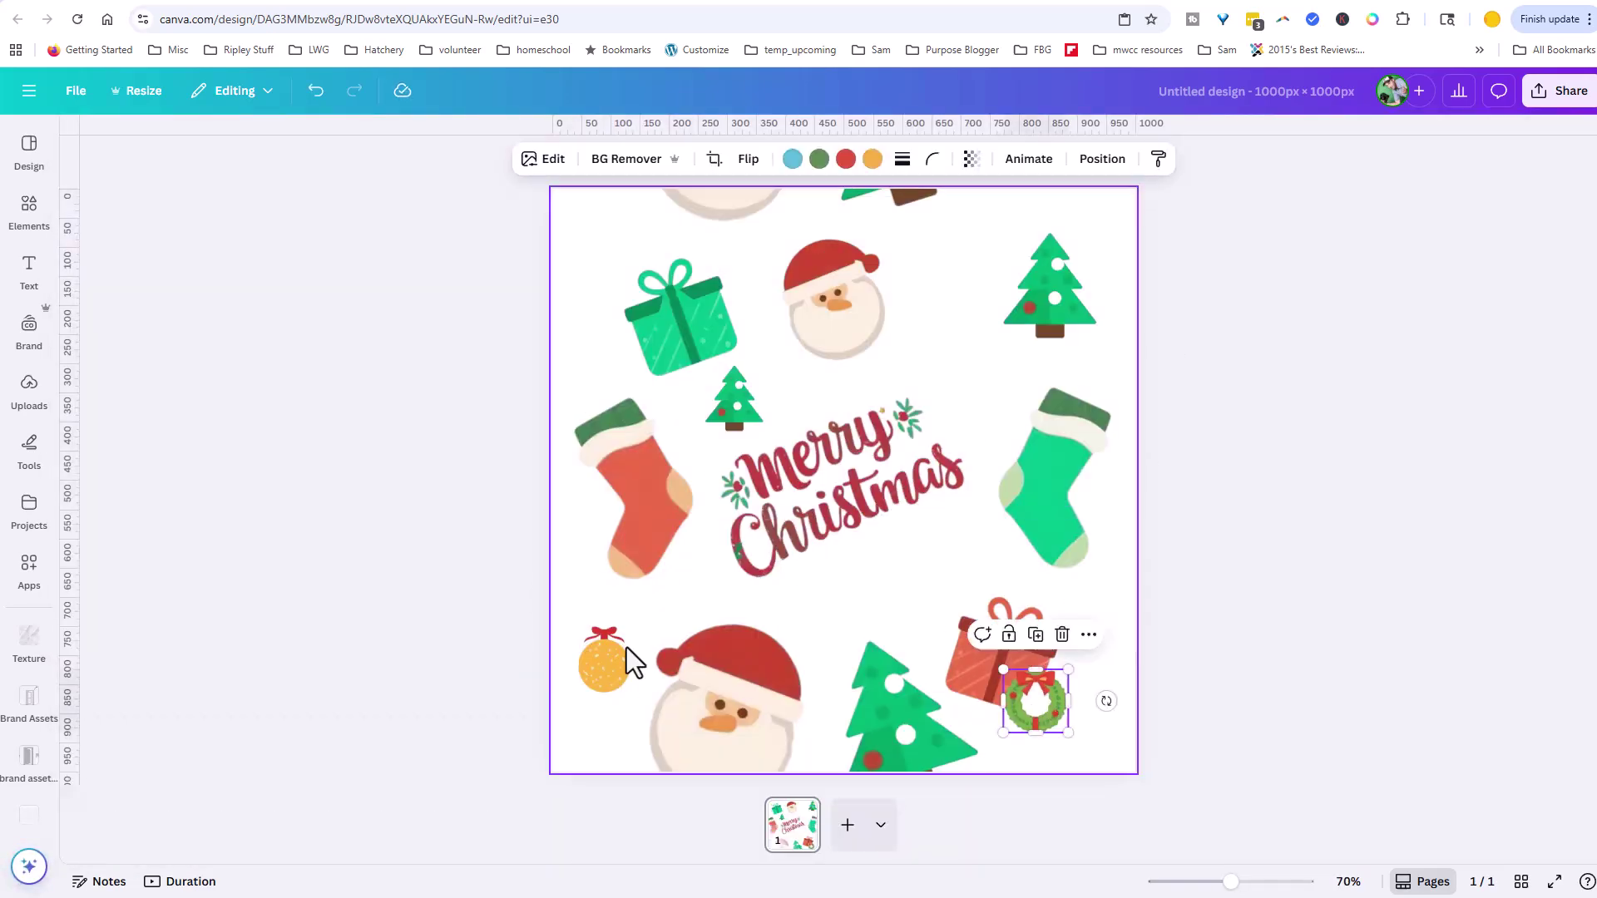
Enlarge the yellow ornament across the page's left edge and place the wreath just below the Merry Christmas lettering
drag(626, 647, 571, 647)
drag(1035, 701, 906, 587)
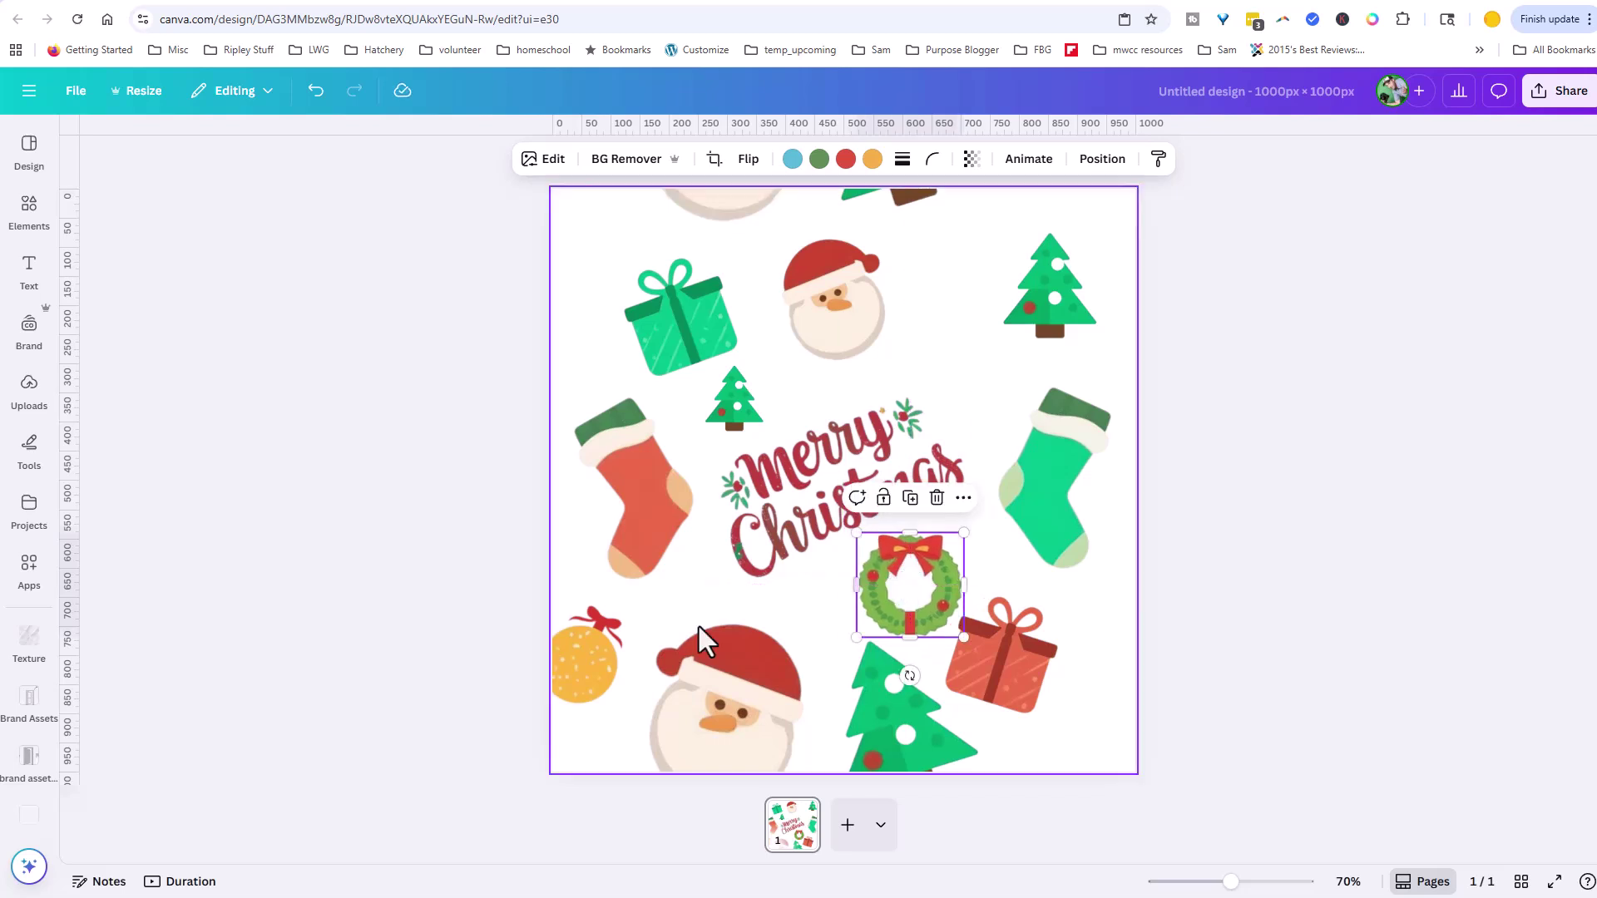
Place an ornament copy above the right end of the lettering and wreath copies over the page's two top corners
click(588, 660)
drag(588, 660, 955, 381)
drag(929, 607, 597, 247)
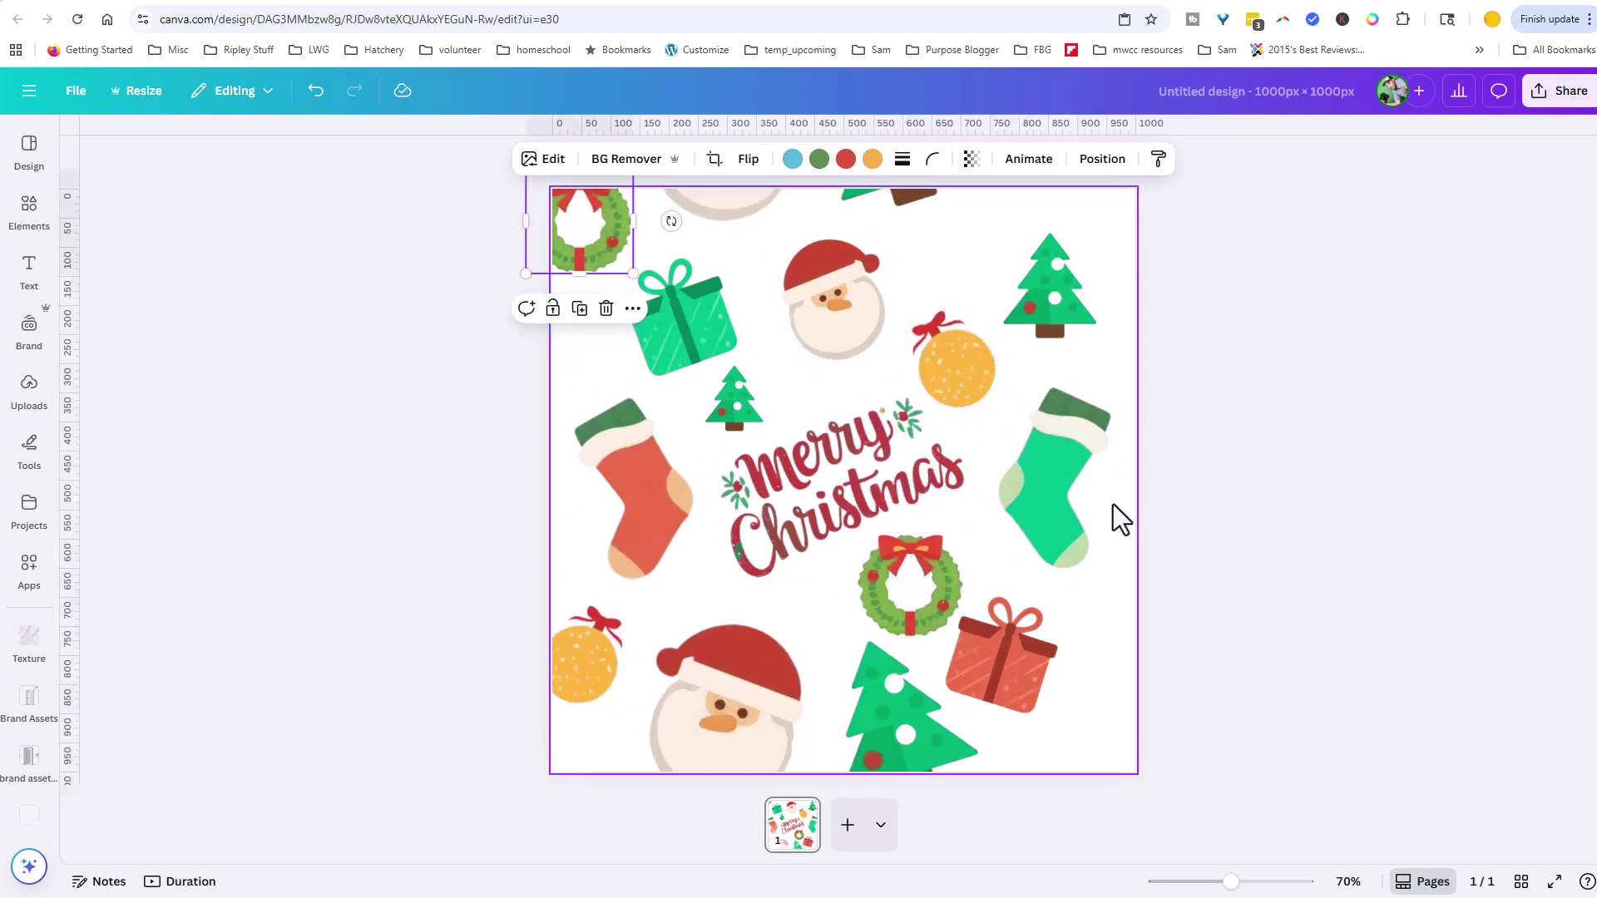
drag(909, 582, 1115, 312)
Duplicate the ornament that crosses the page's left edge and set the copy's X position to 1033.5 px
click(585, 661)
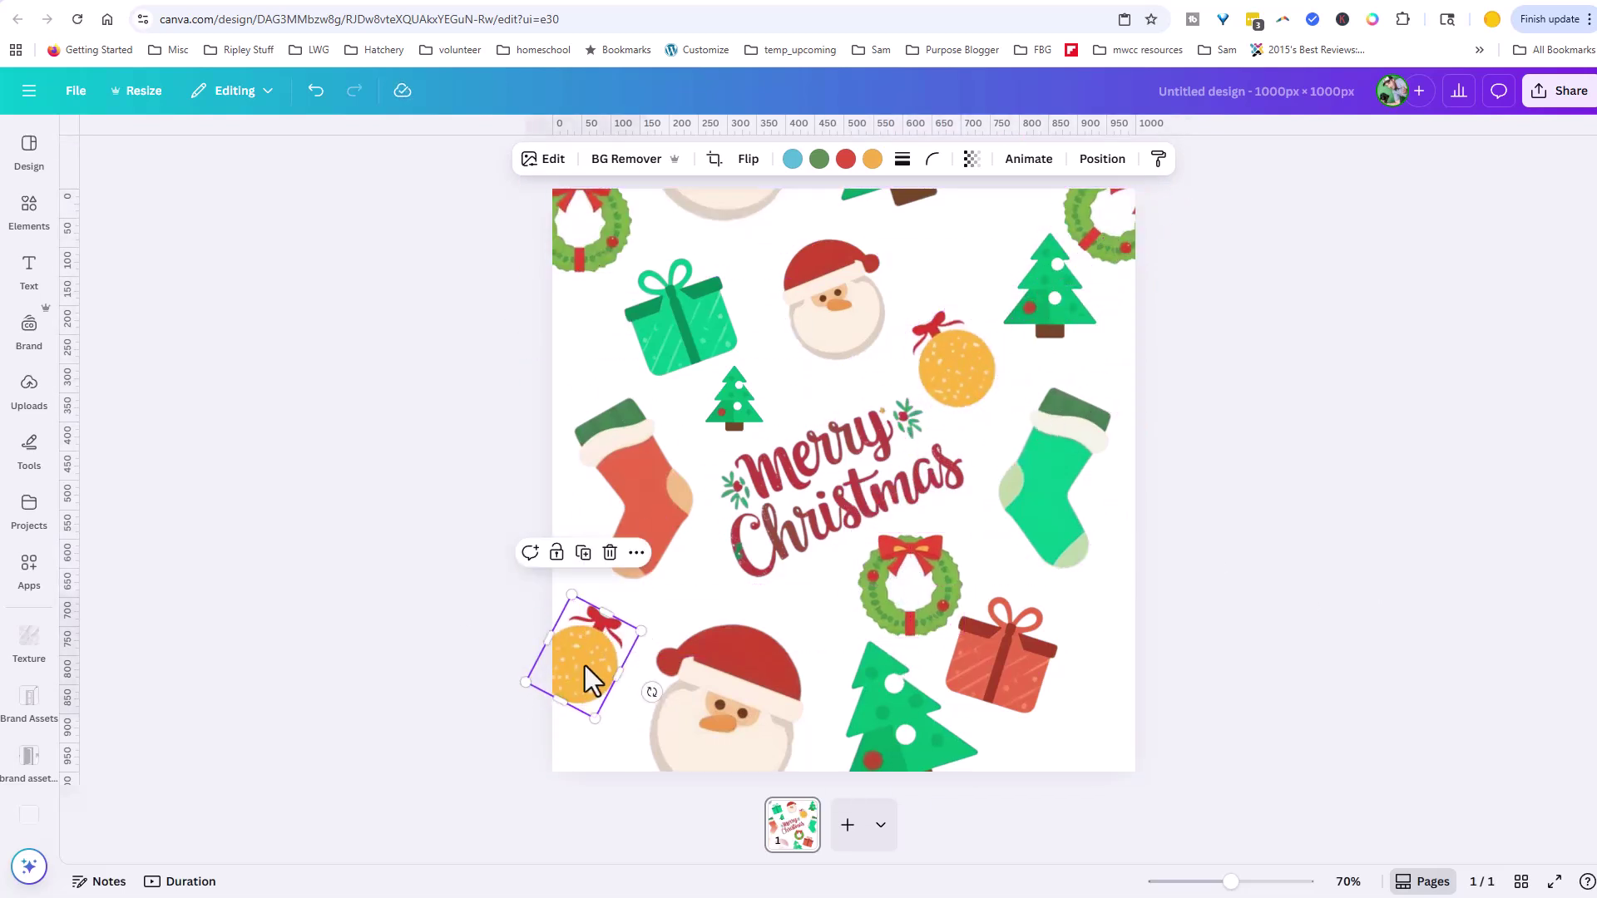
click(1102, 159)
click(114, 597)
text(1033.5)
key(Return)
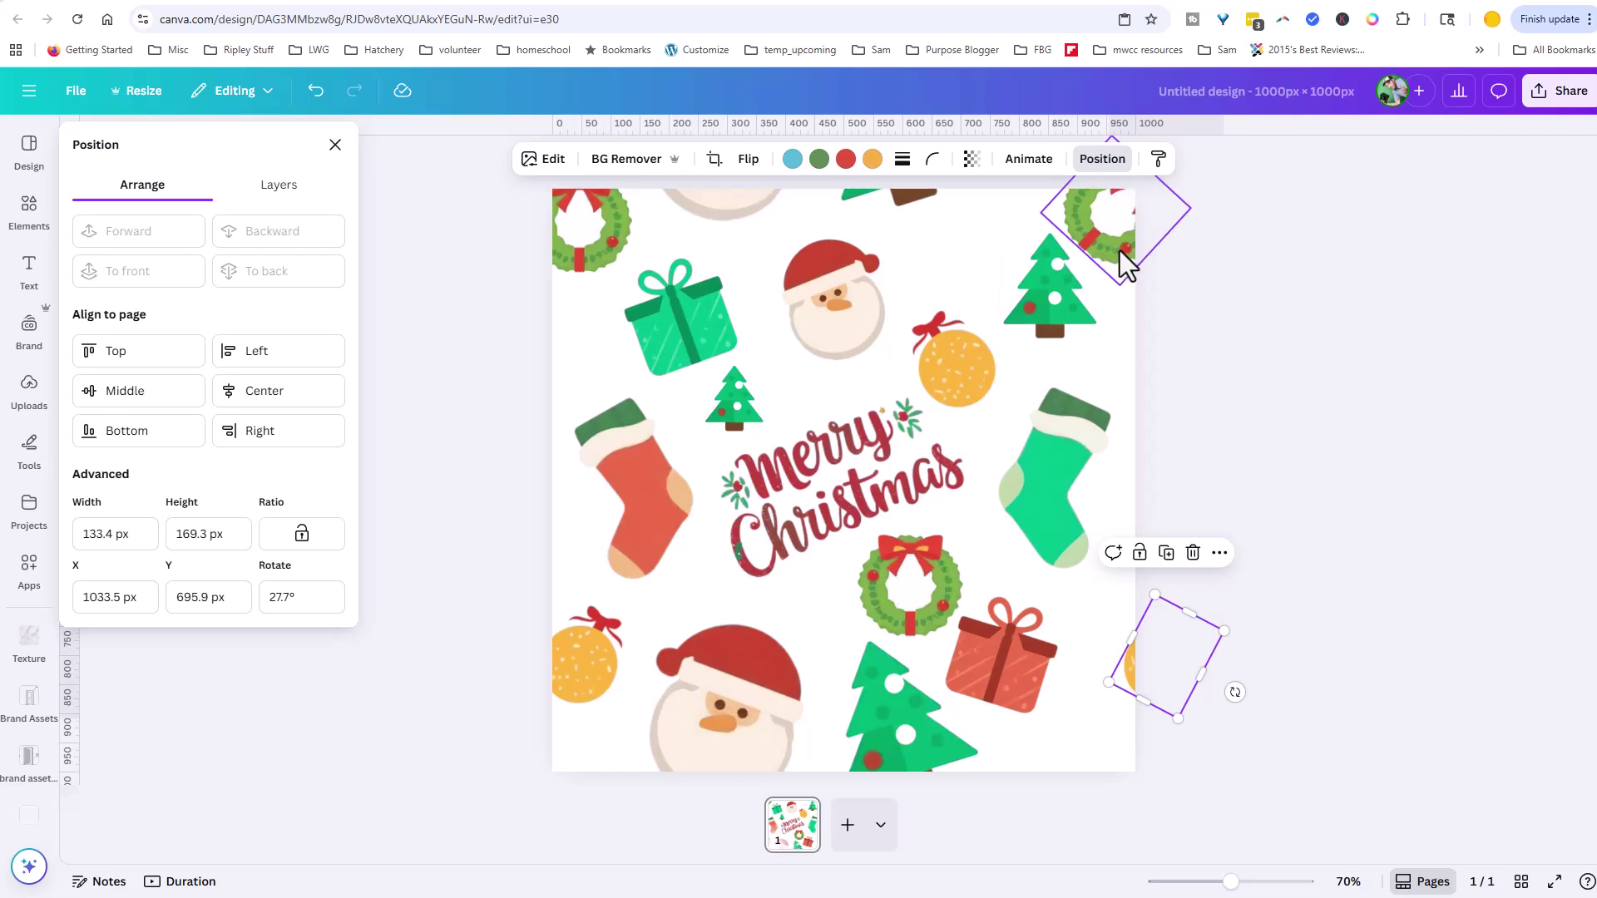
click(916, 282)
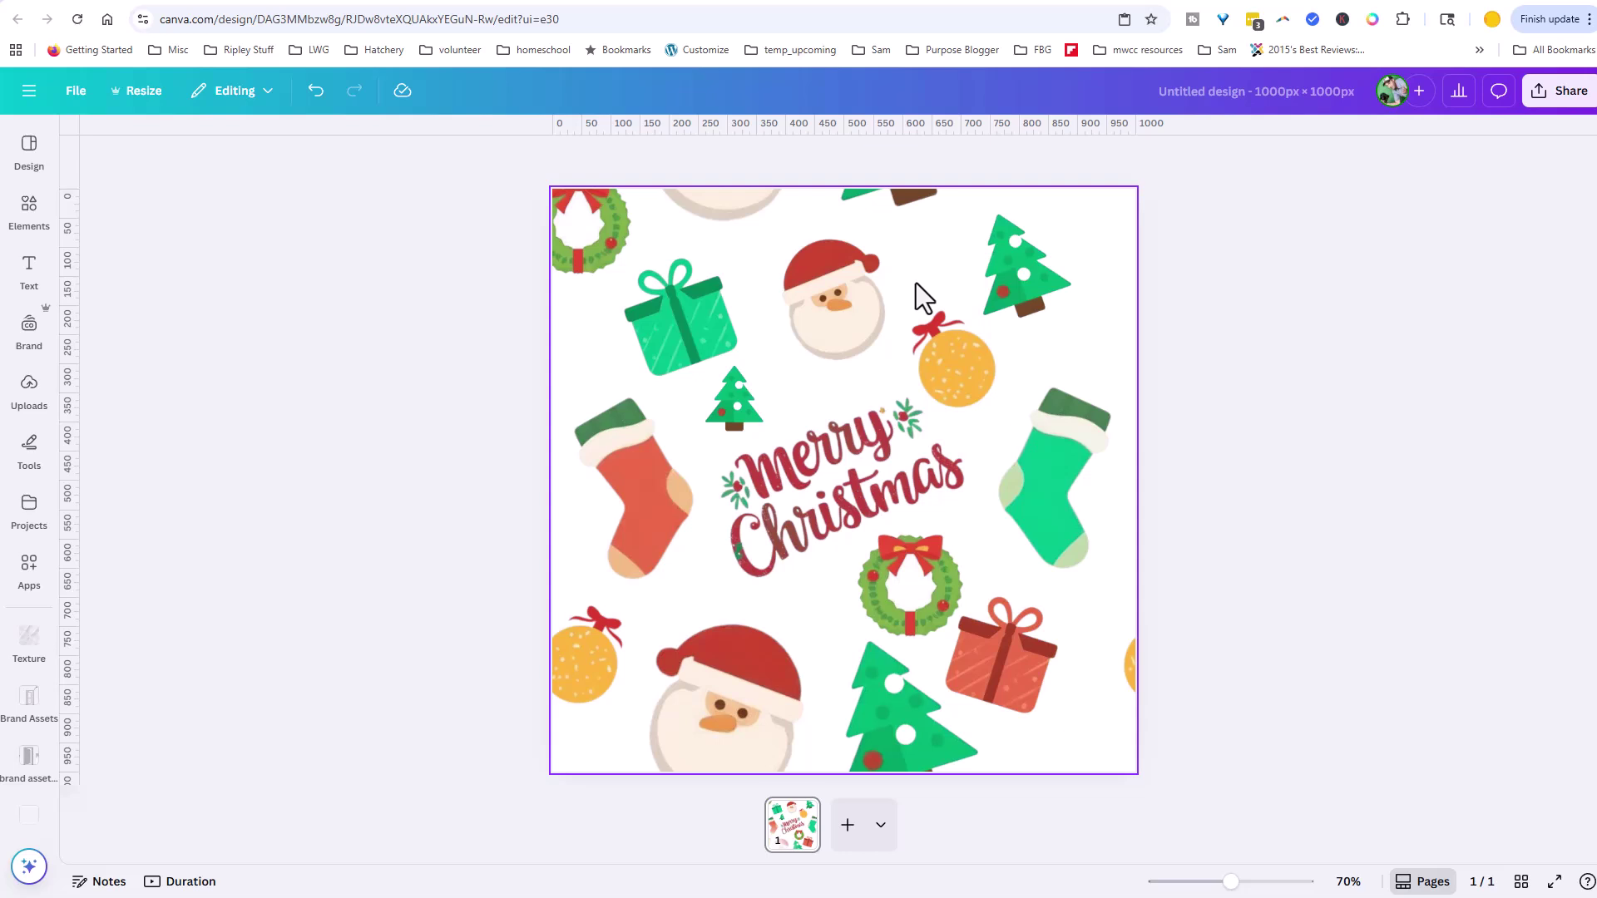
Lower the top-left wreath so it crosses only the page's left edge, duplicate it, and show the copy's position values
drag(587, 228, 585, 272)
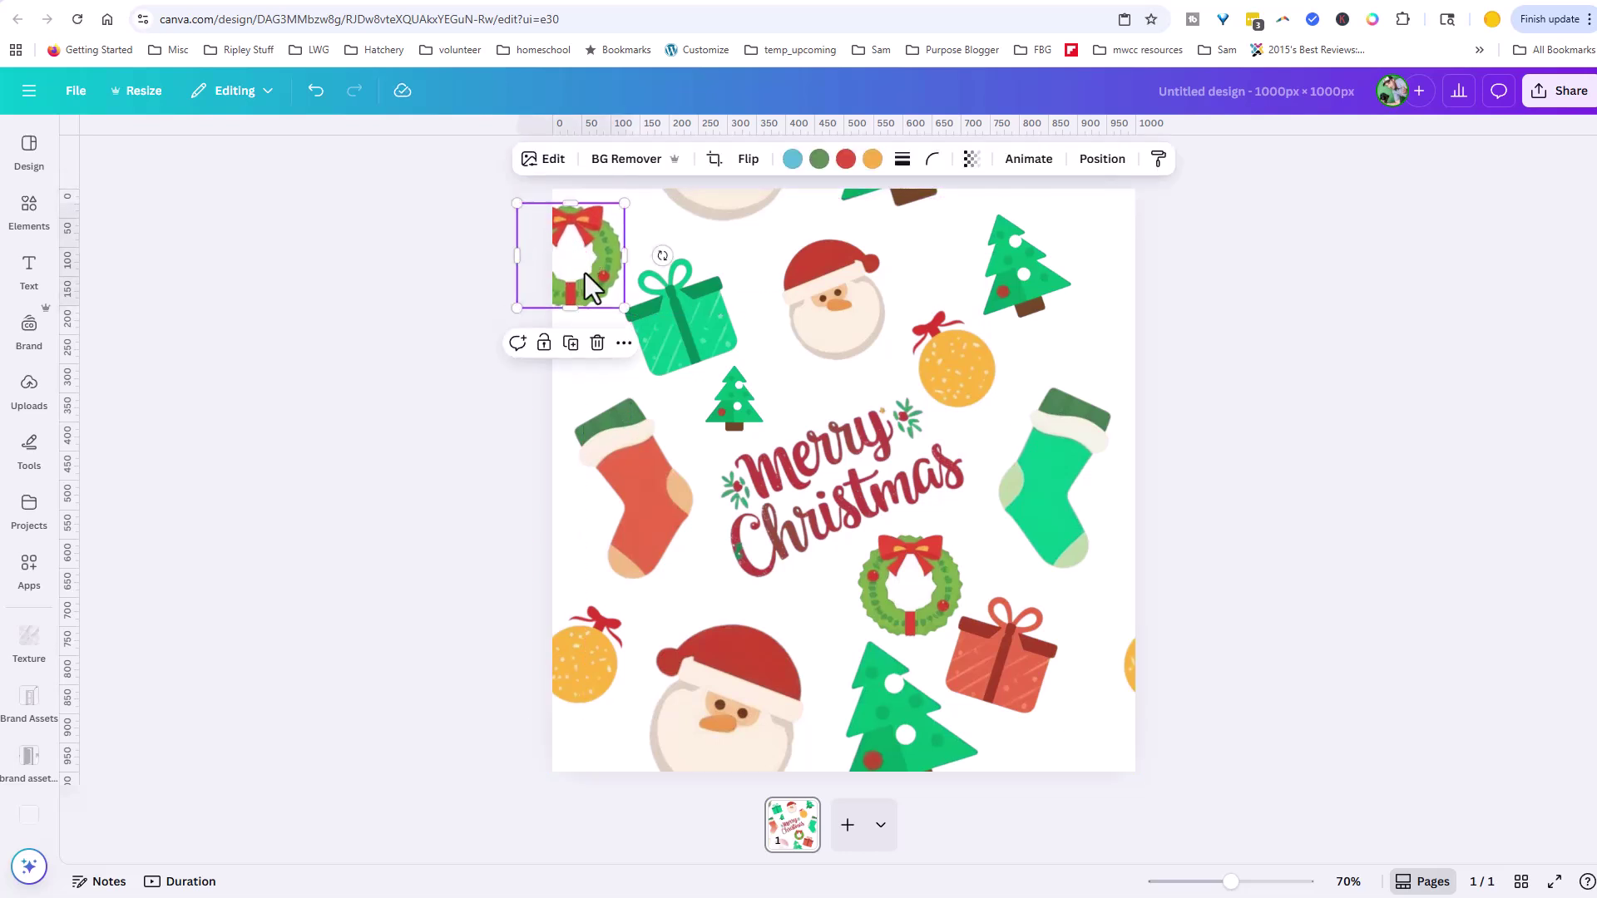
click(1102, 159)
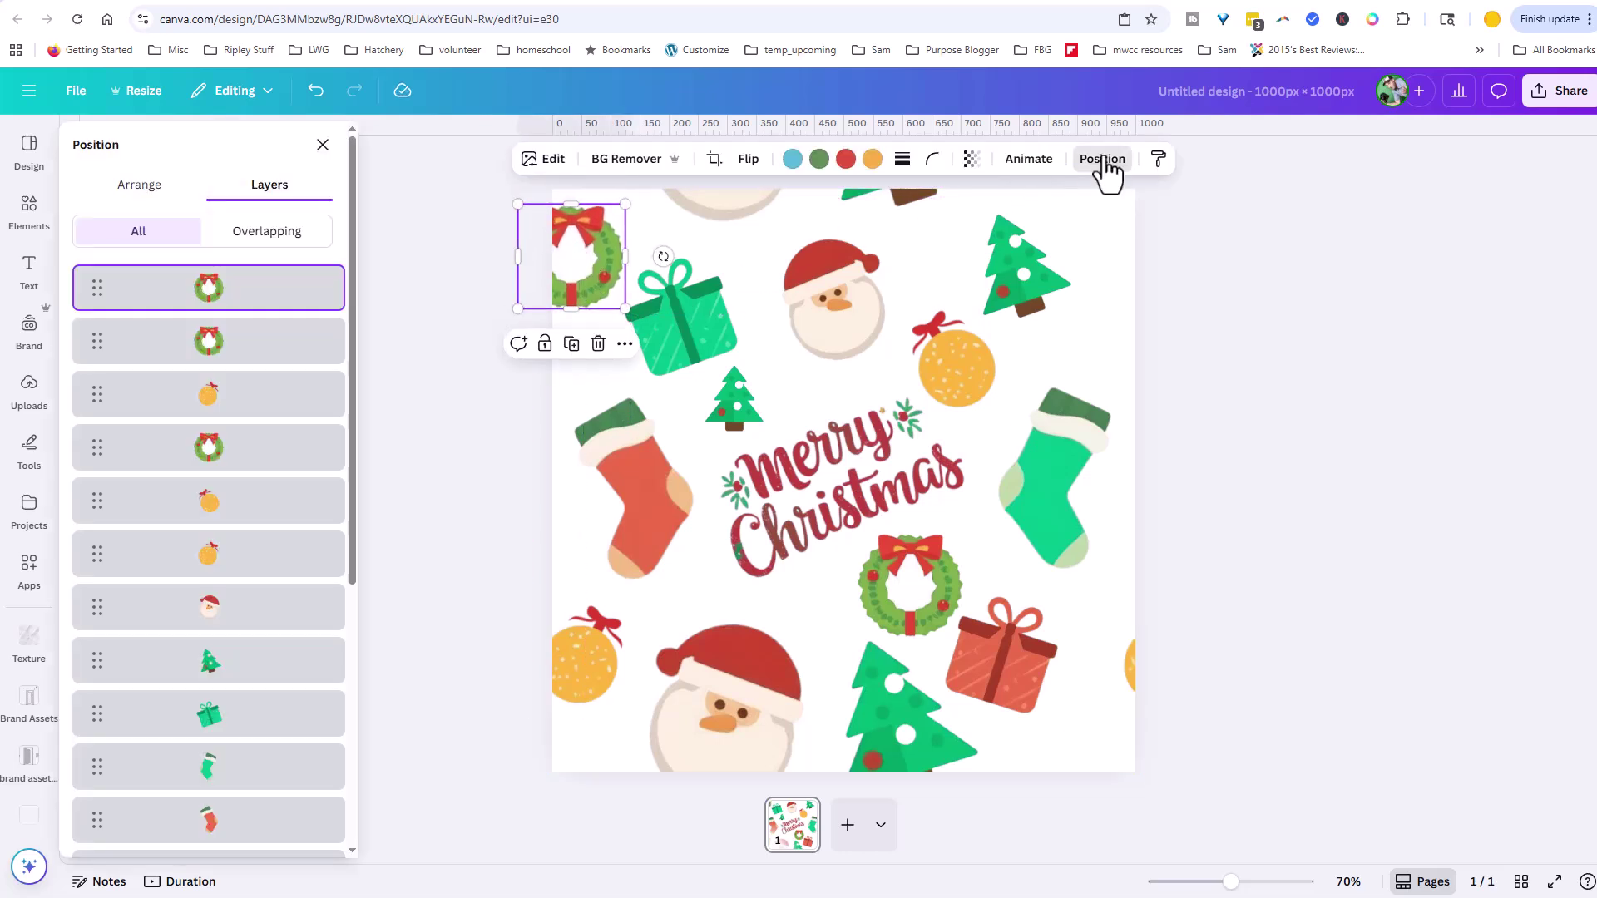
click(135, 187)
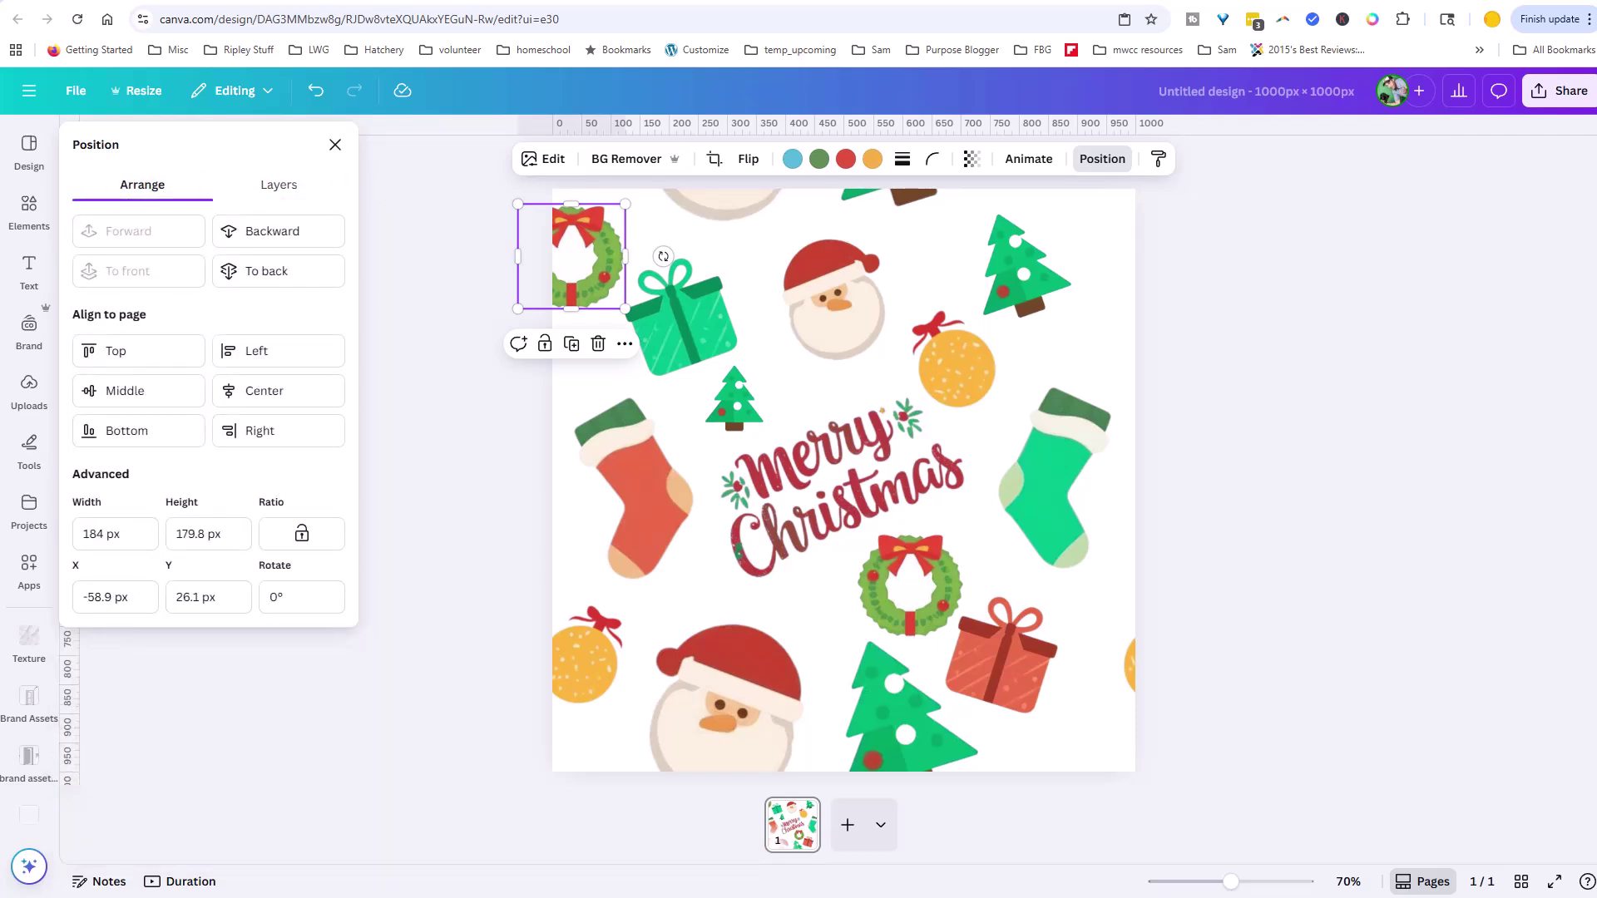
Switch to Calculator and add 1000 to the wreath's X position of -58.9
key(super)
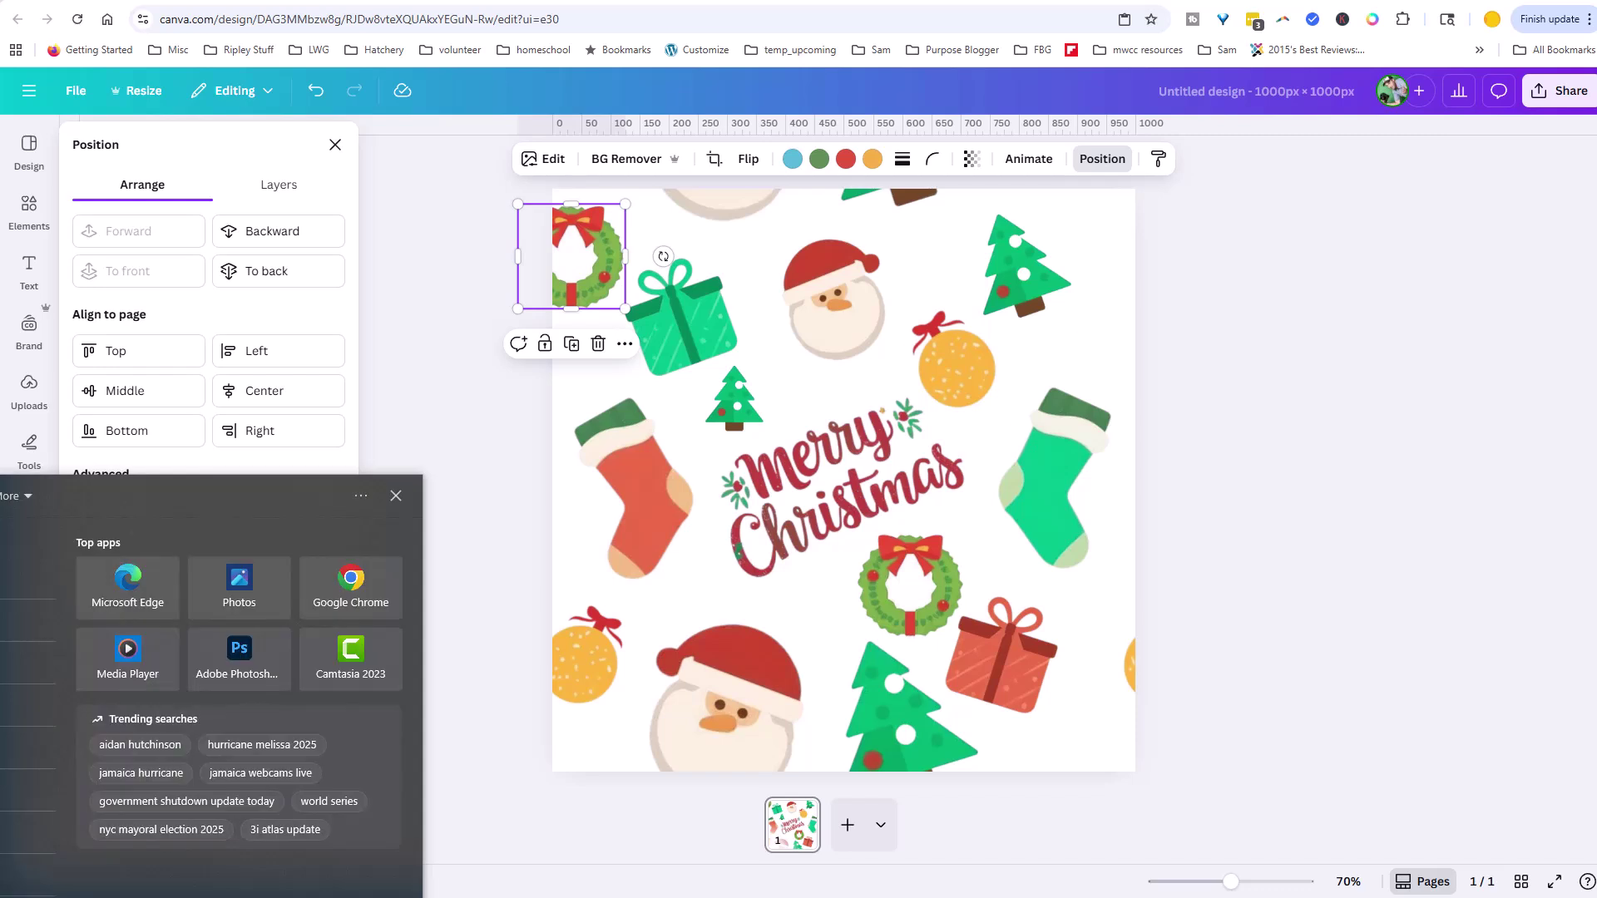
text(calc)
click(123, 699)
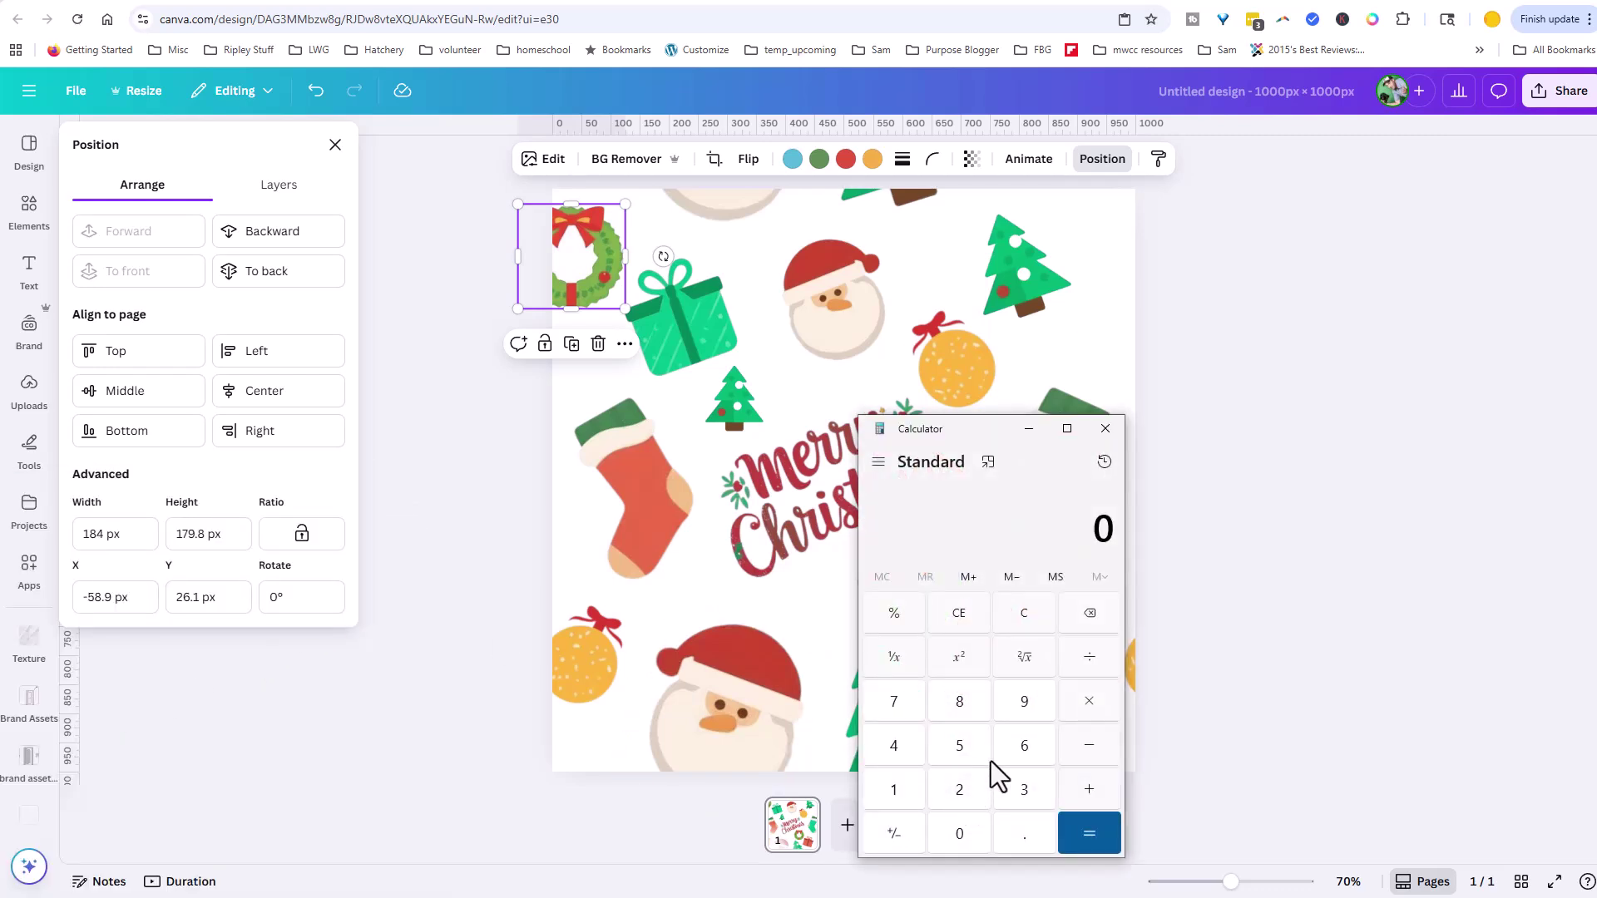
click(962, 714)
click(1023, 842)
click(1024, 704)
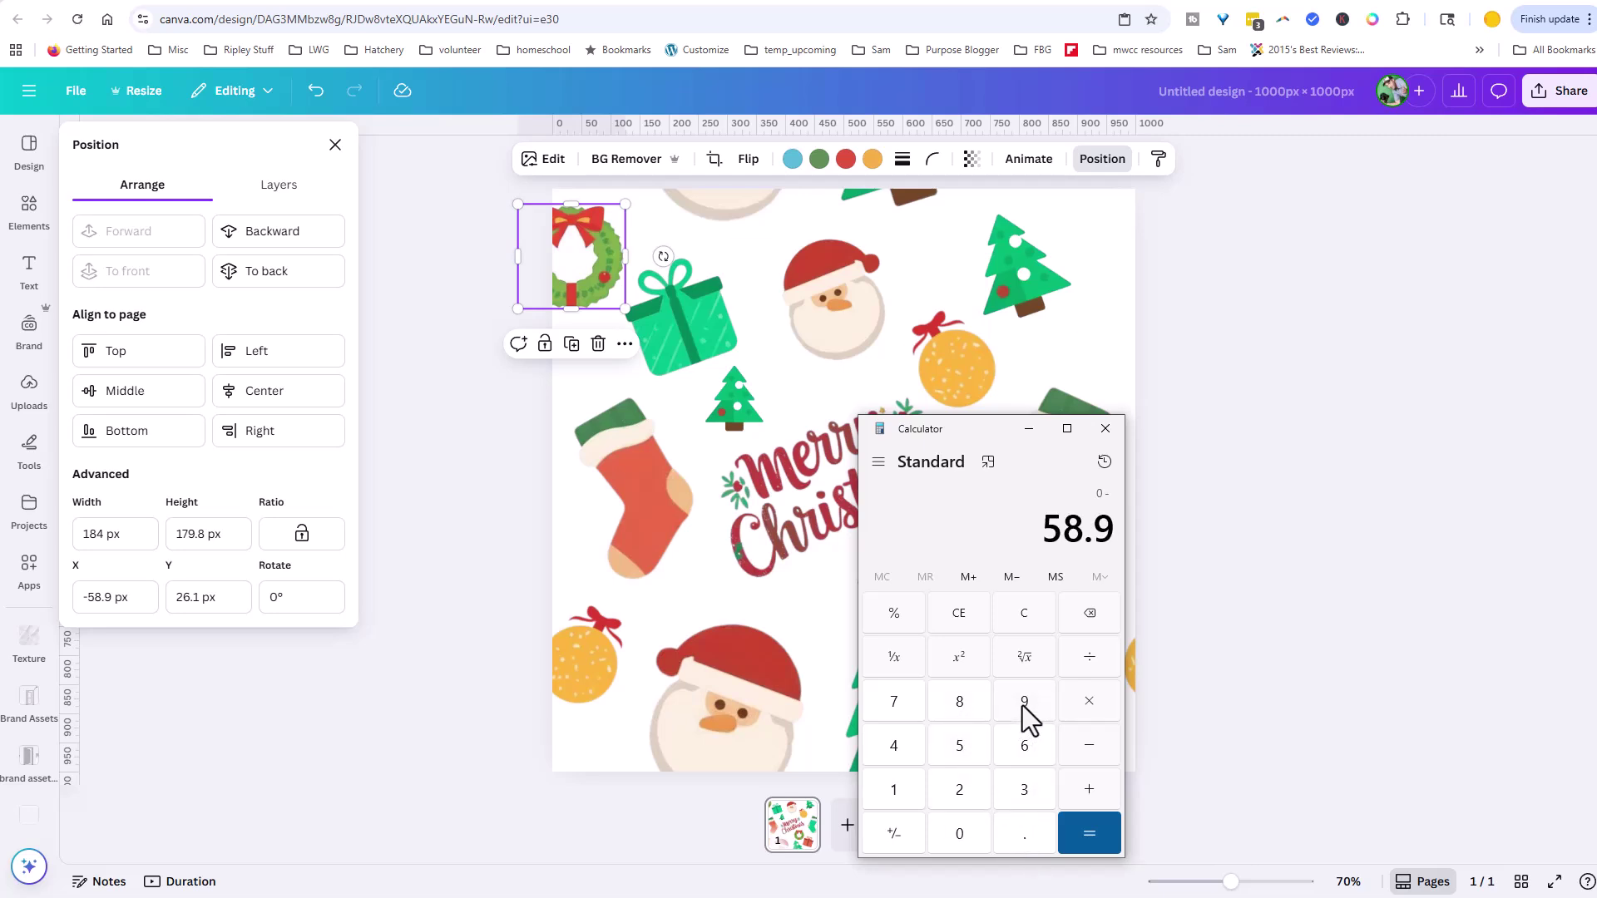
click(1093, 788)
click(892, 793)
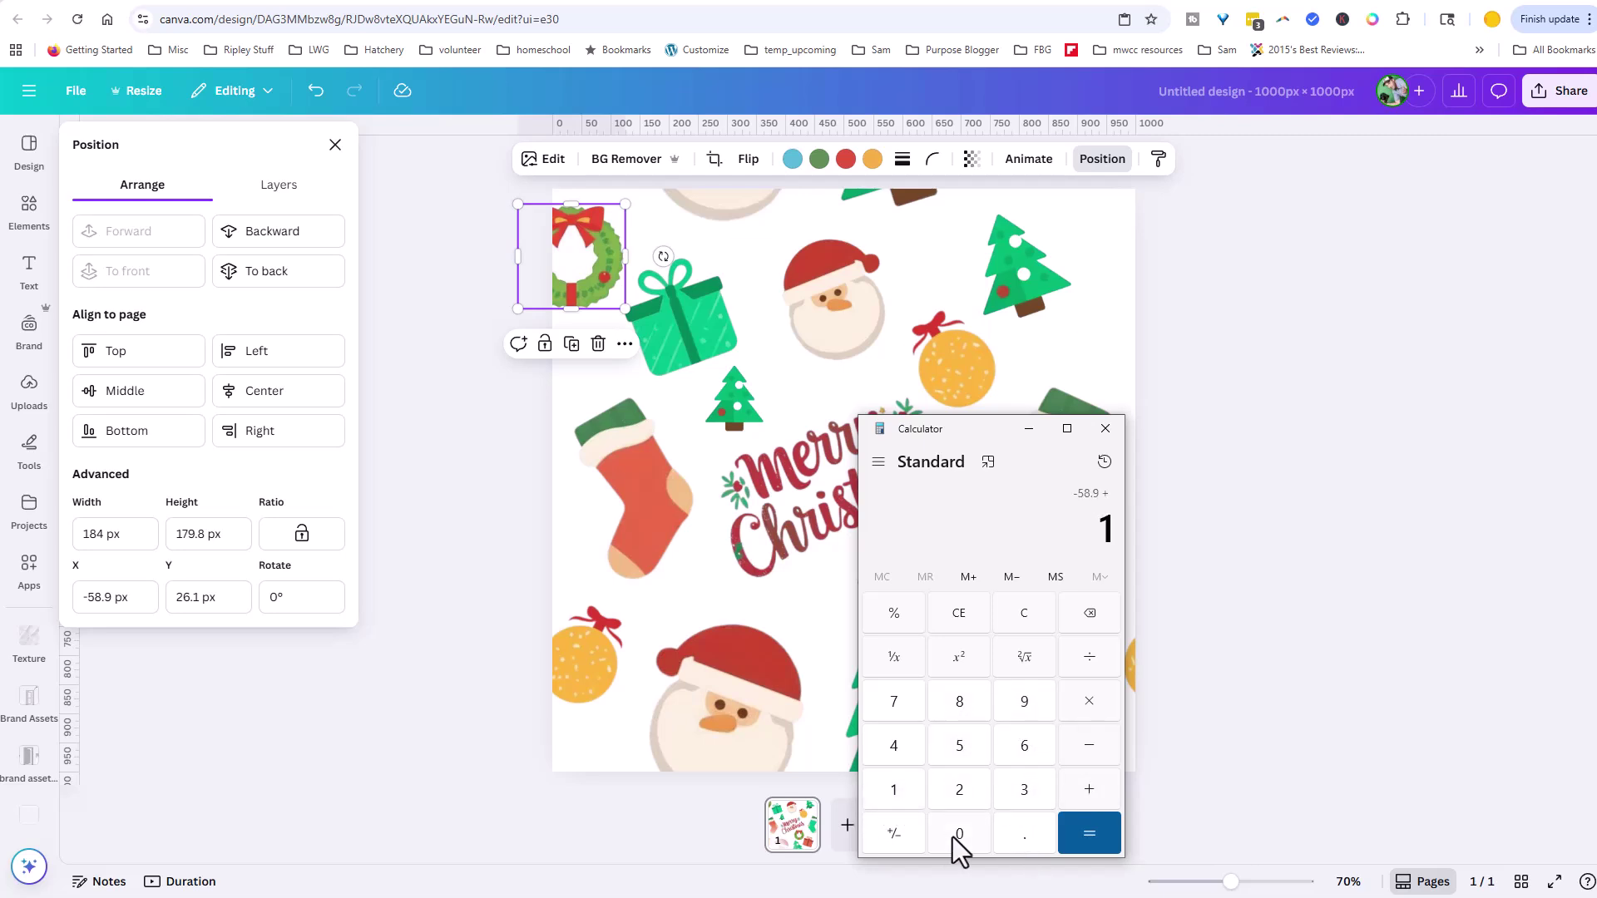
double_click(955, 835)
click(958, 834)
click(1090, 836)
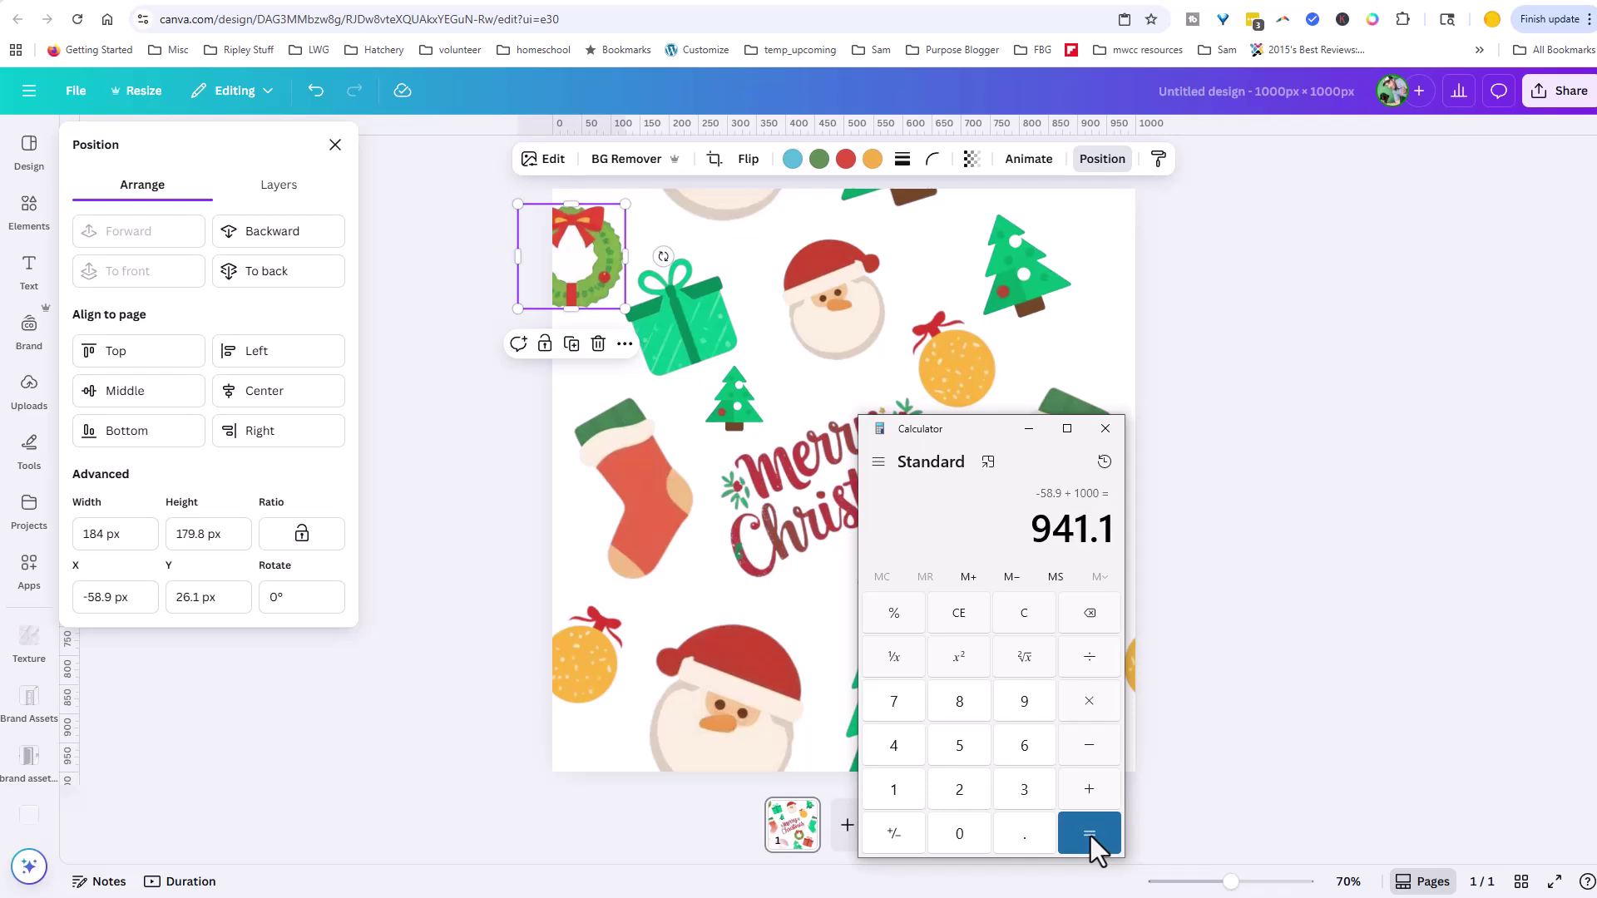
Return to the Canva design and set the wreath copy's X position to 941.1 px
click(115, 596)
text(941.1)
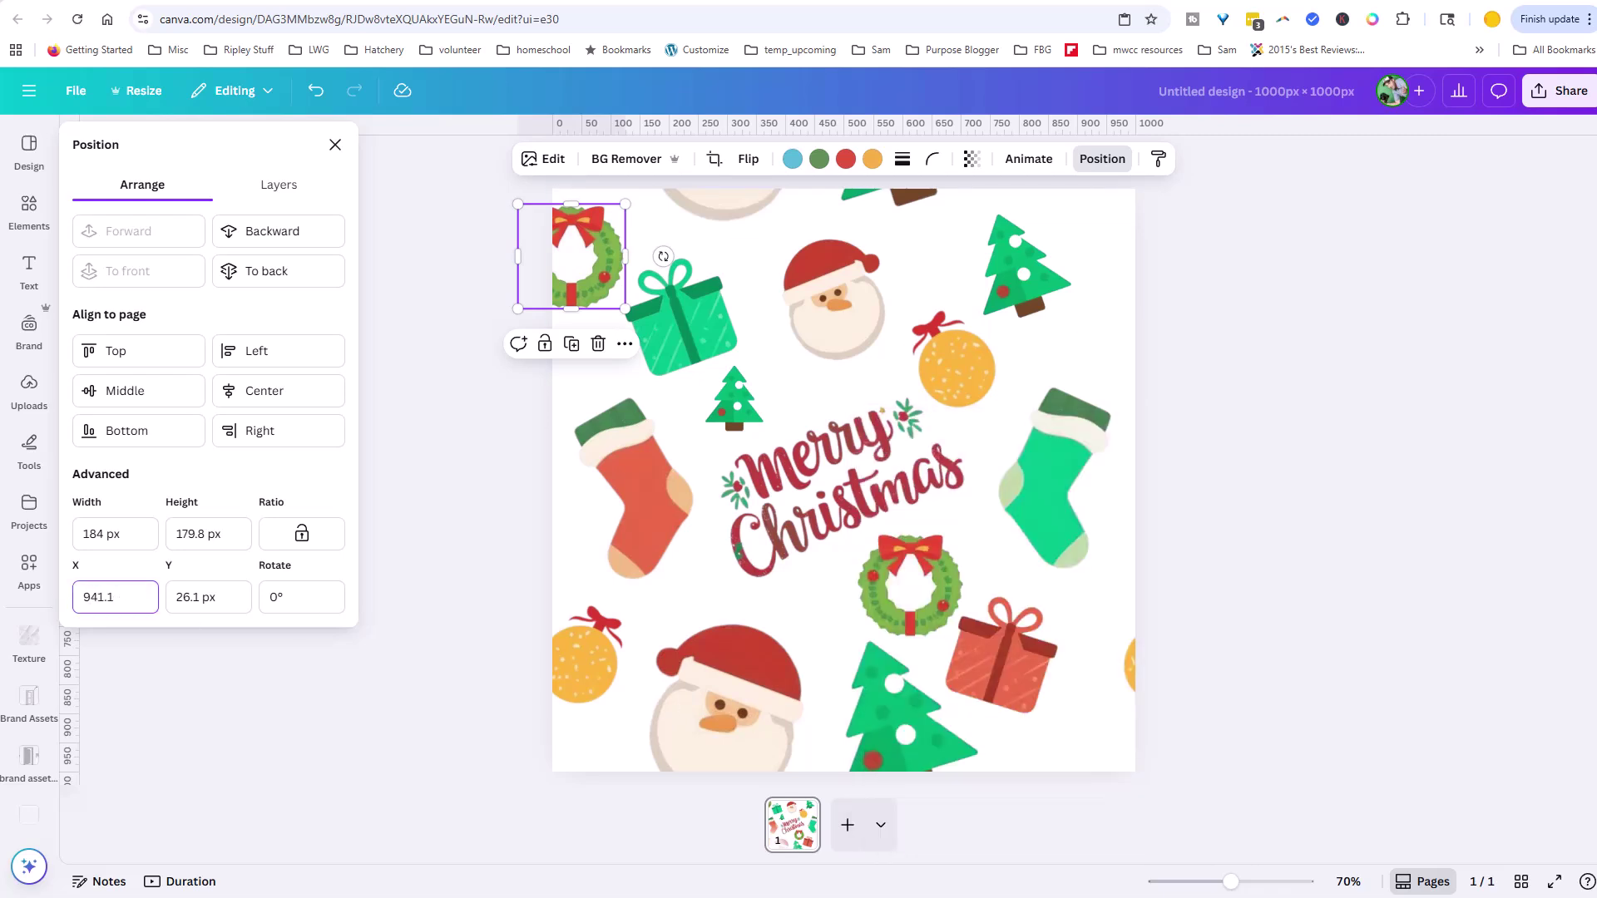
key(Return)
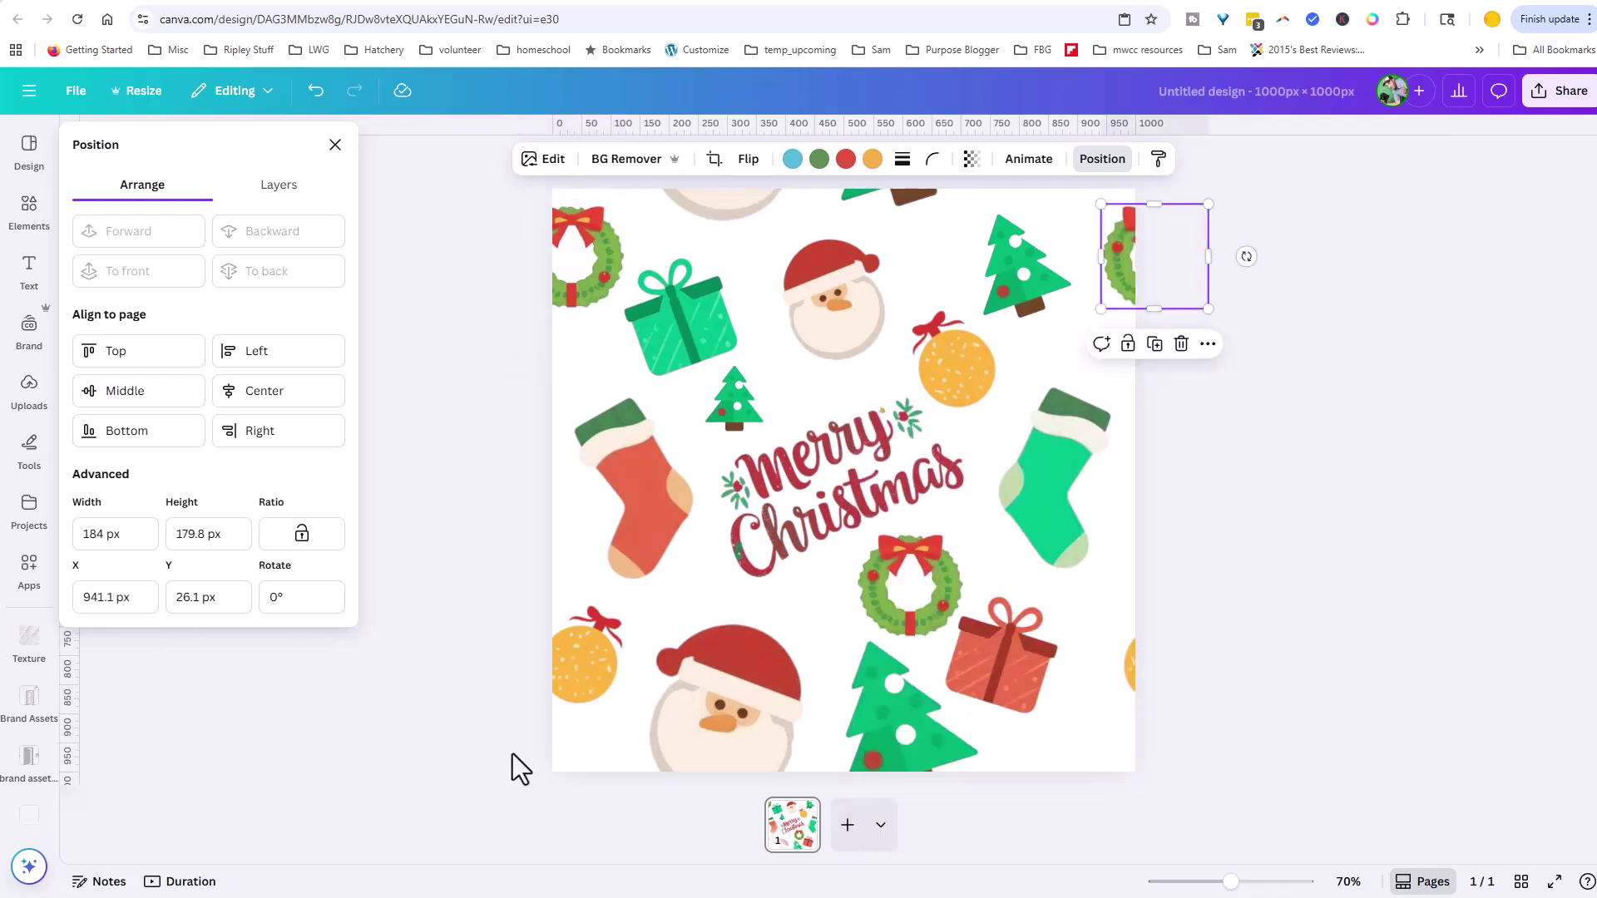
Move the red gift slightly right and down, away from the wreath and the large tree
click(1025, 666)
drag(1025, 667, 1055, 678)
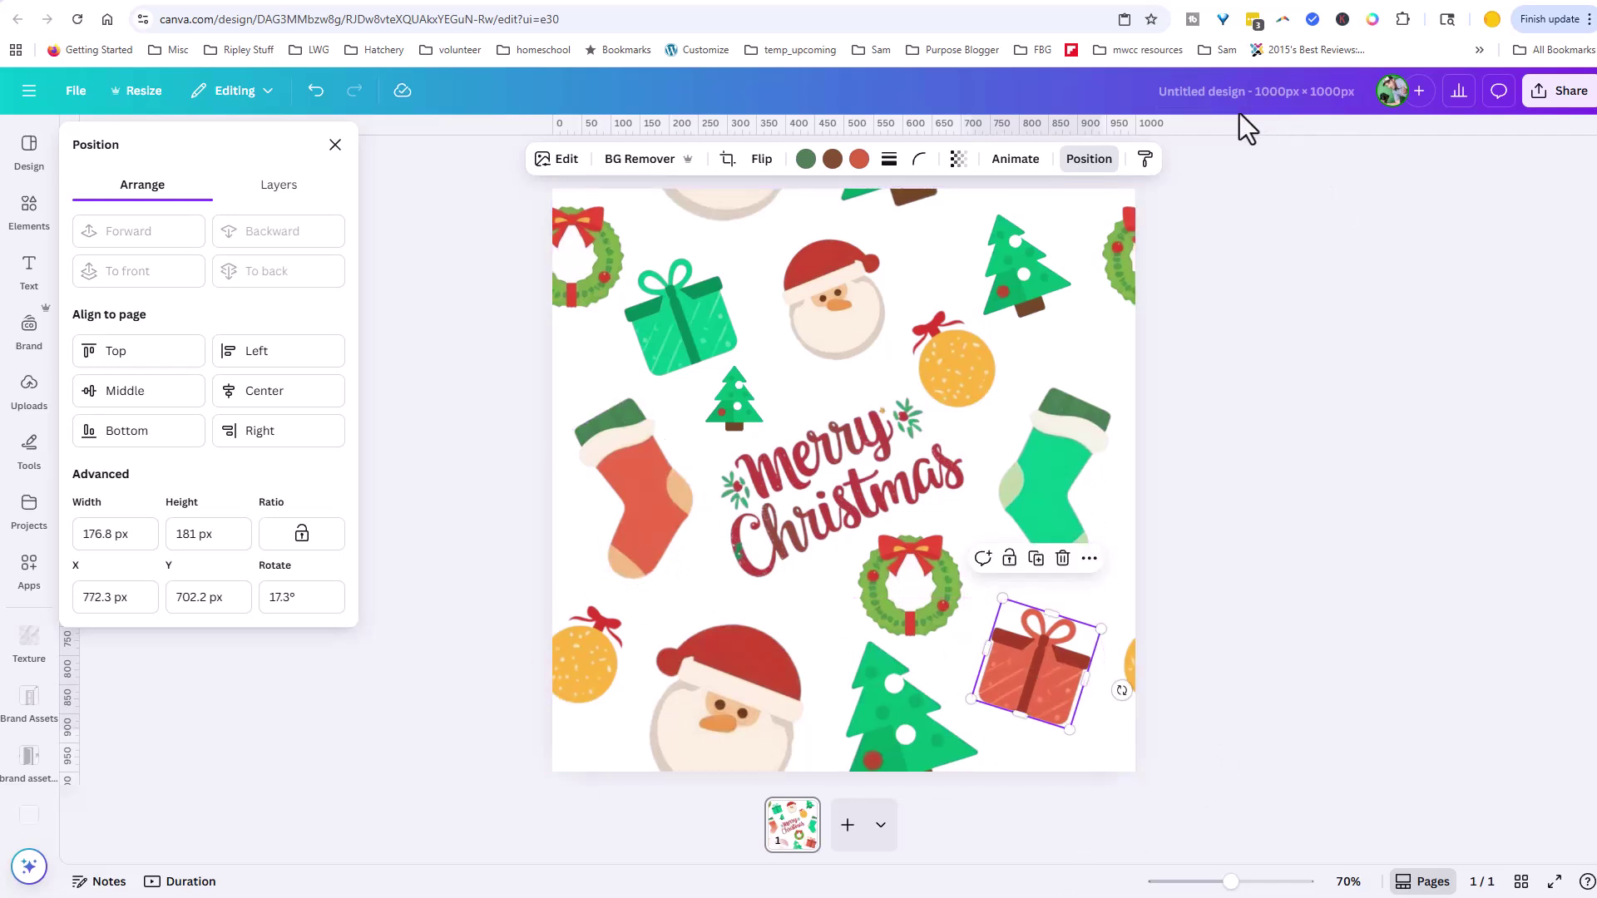
Rename the design as Christmas Pattern Base Tile
click(1222, 94)
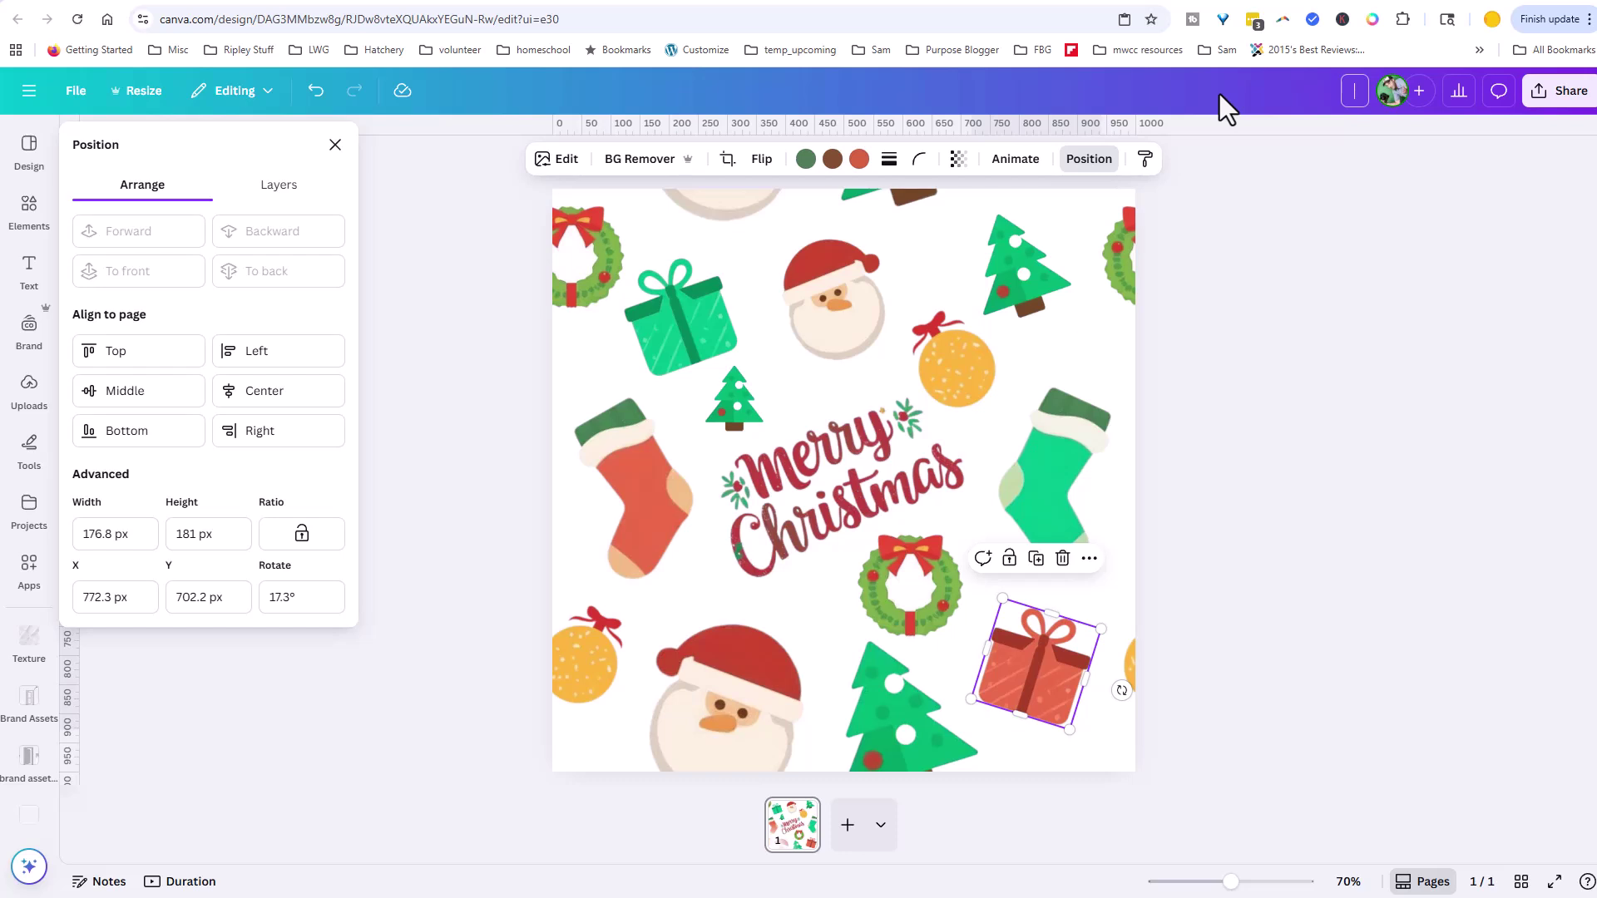
text(Christmas Pattern)
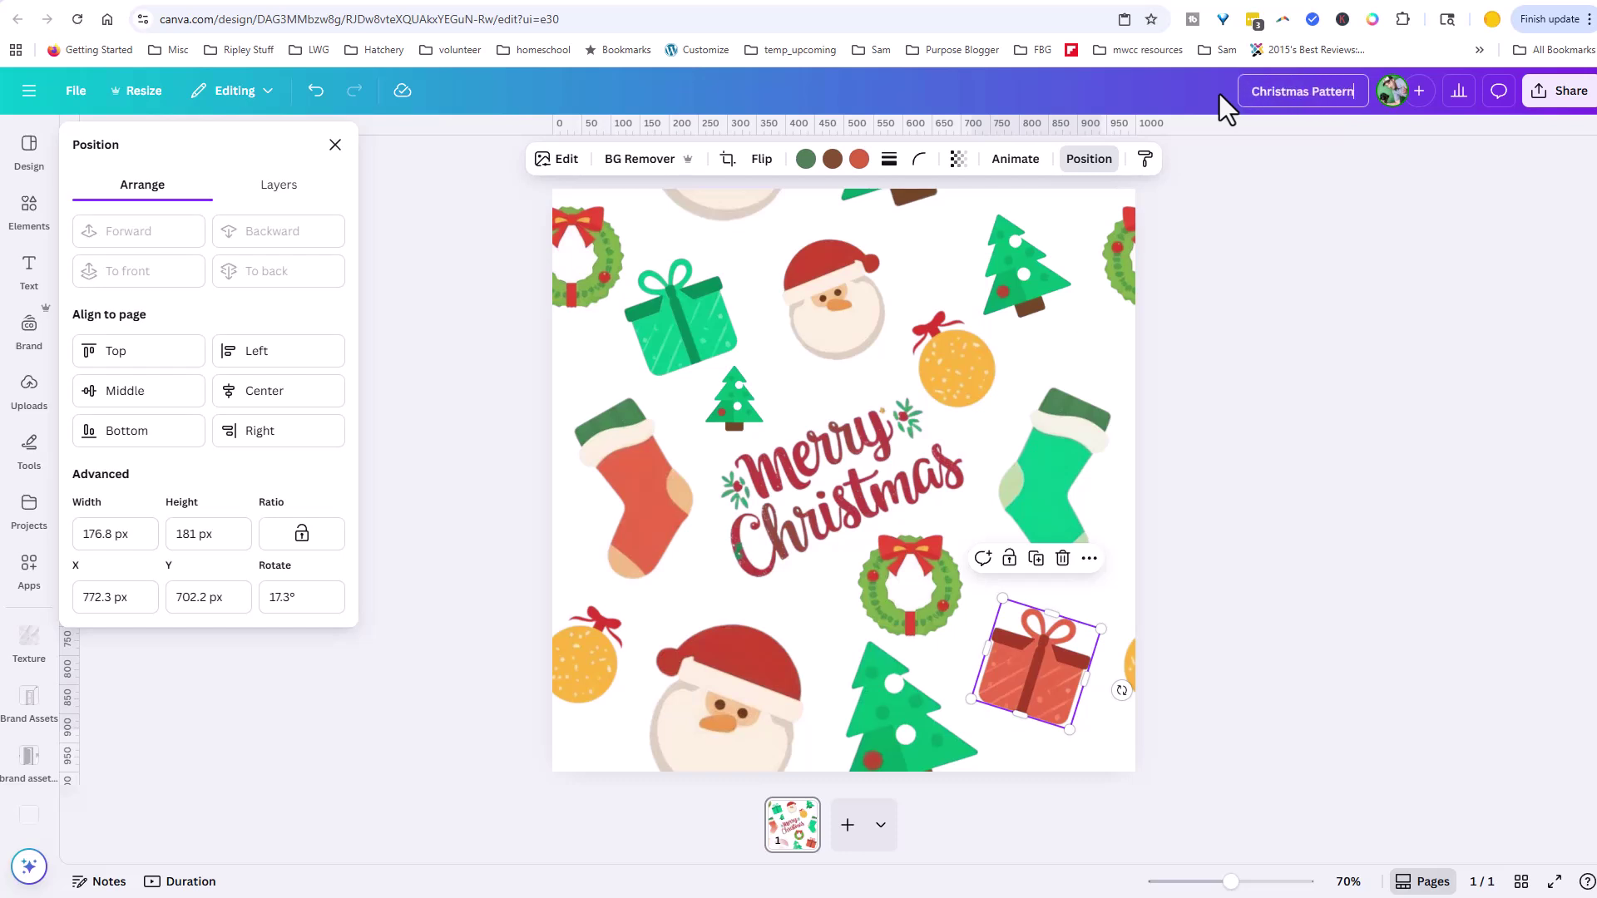
text( Base Tile)
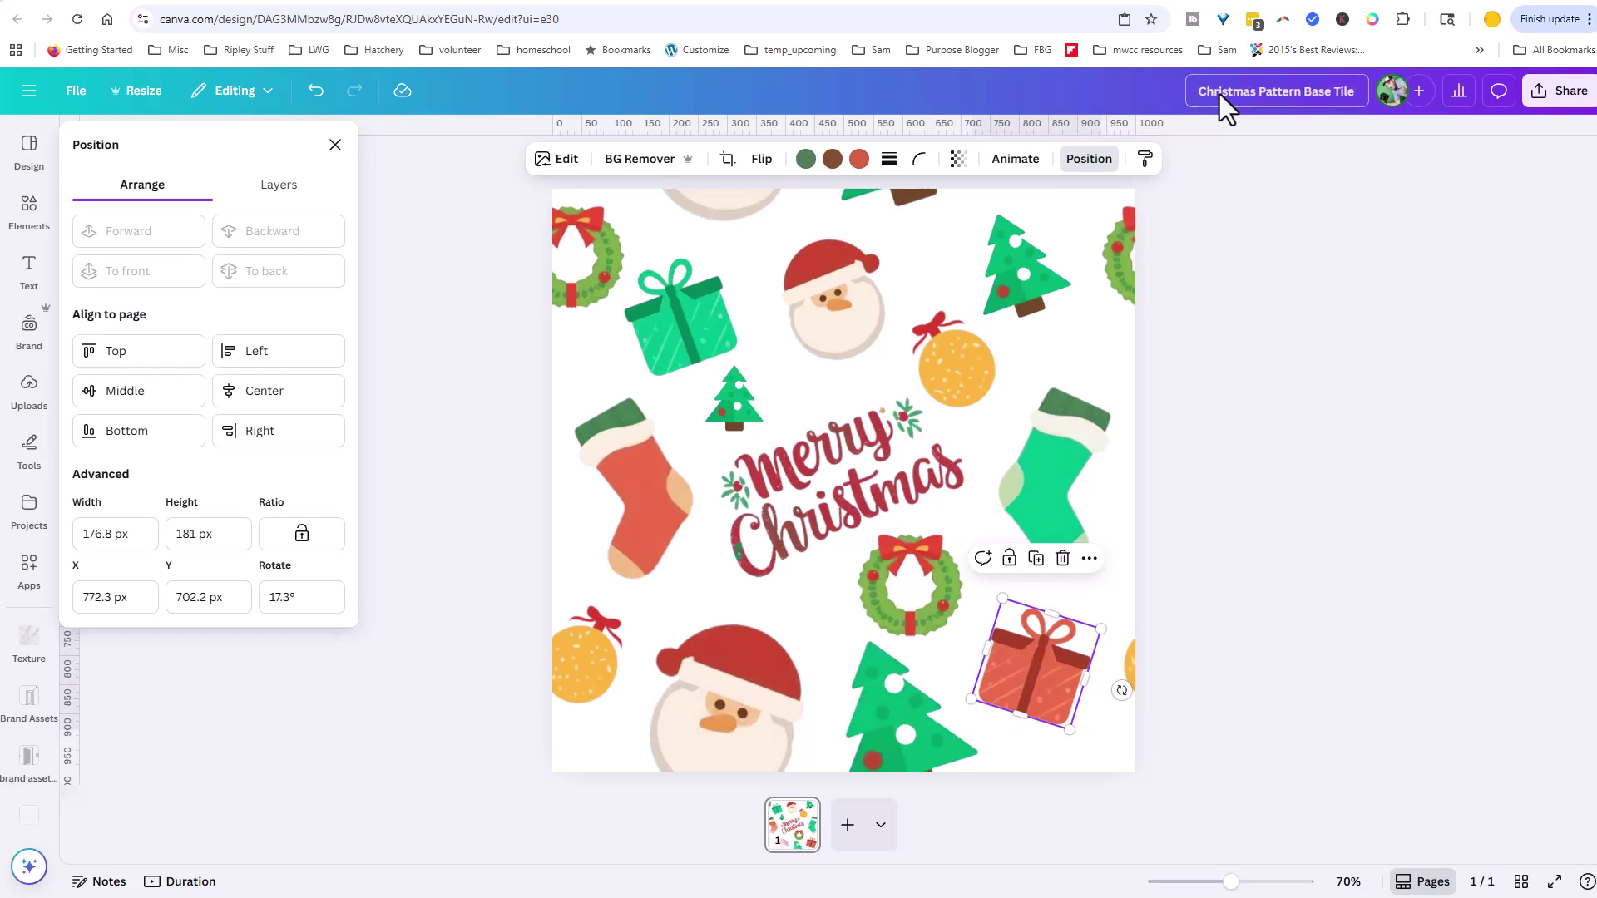
key(Return)
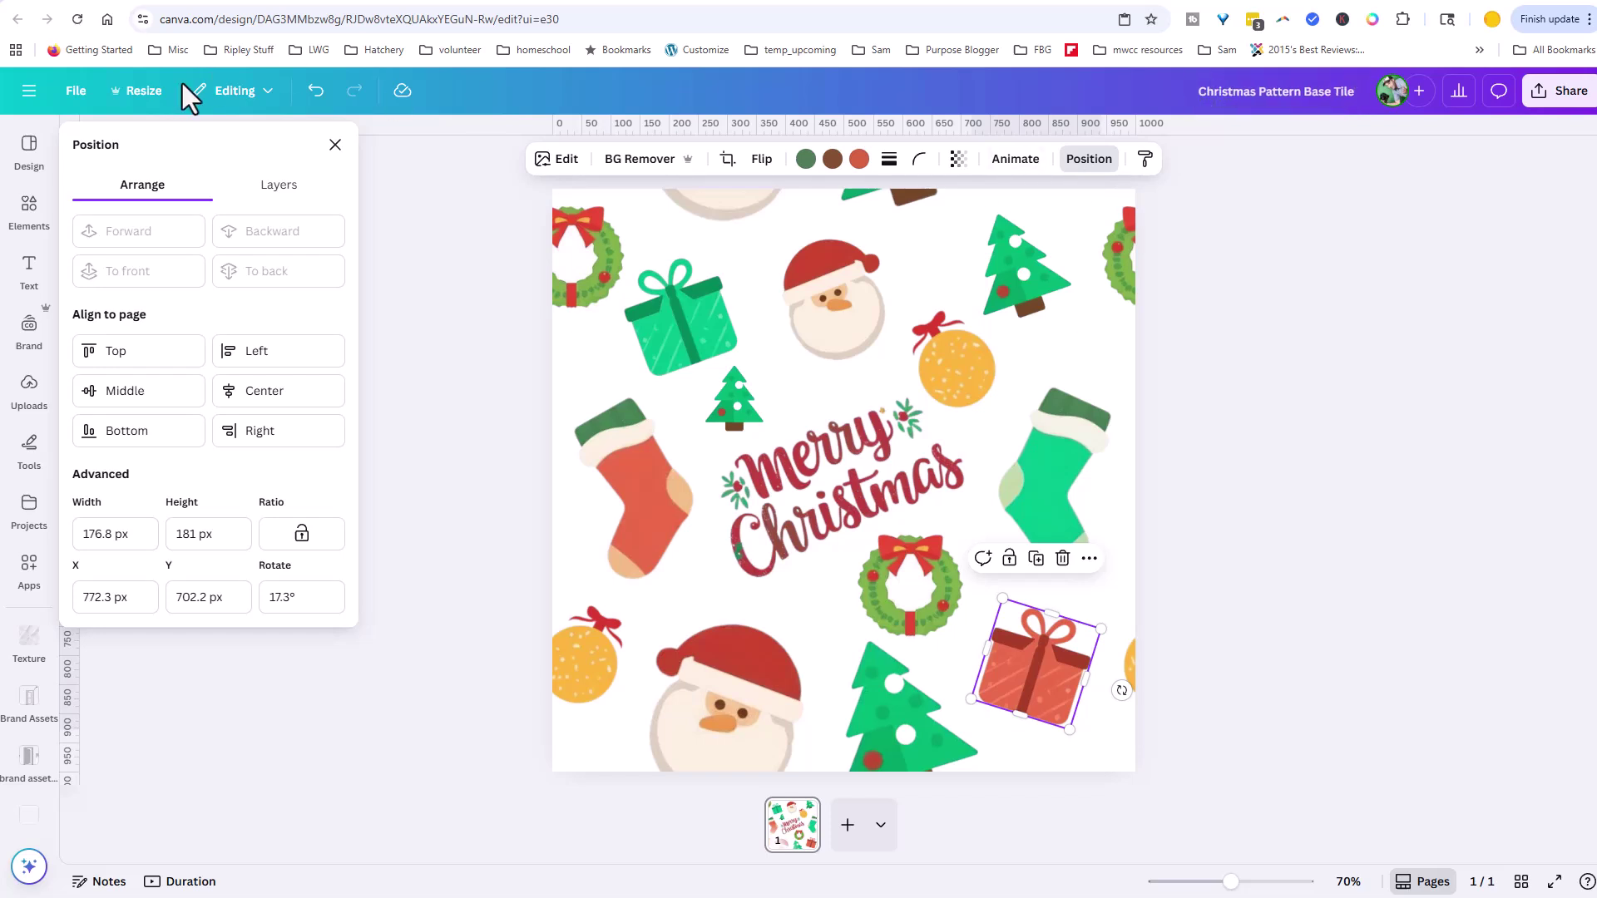
click(336, 146)
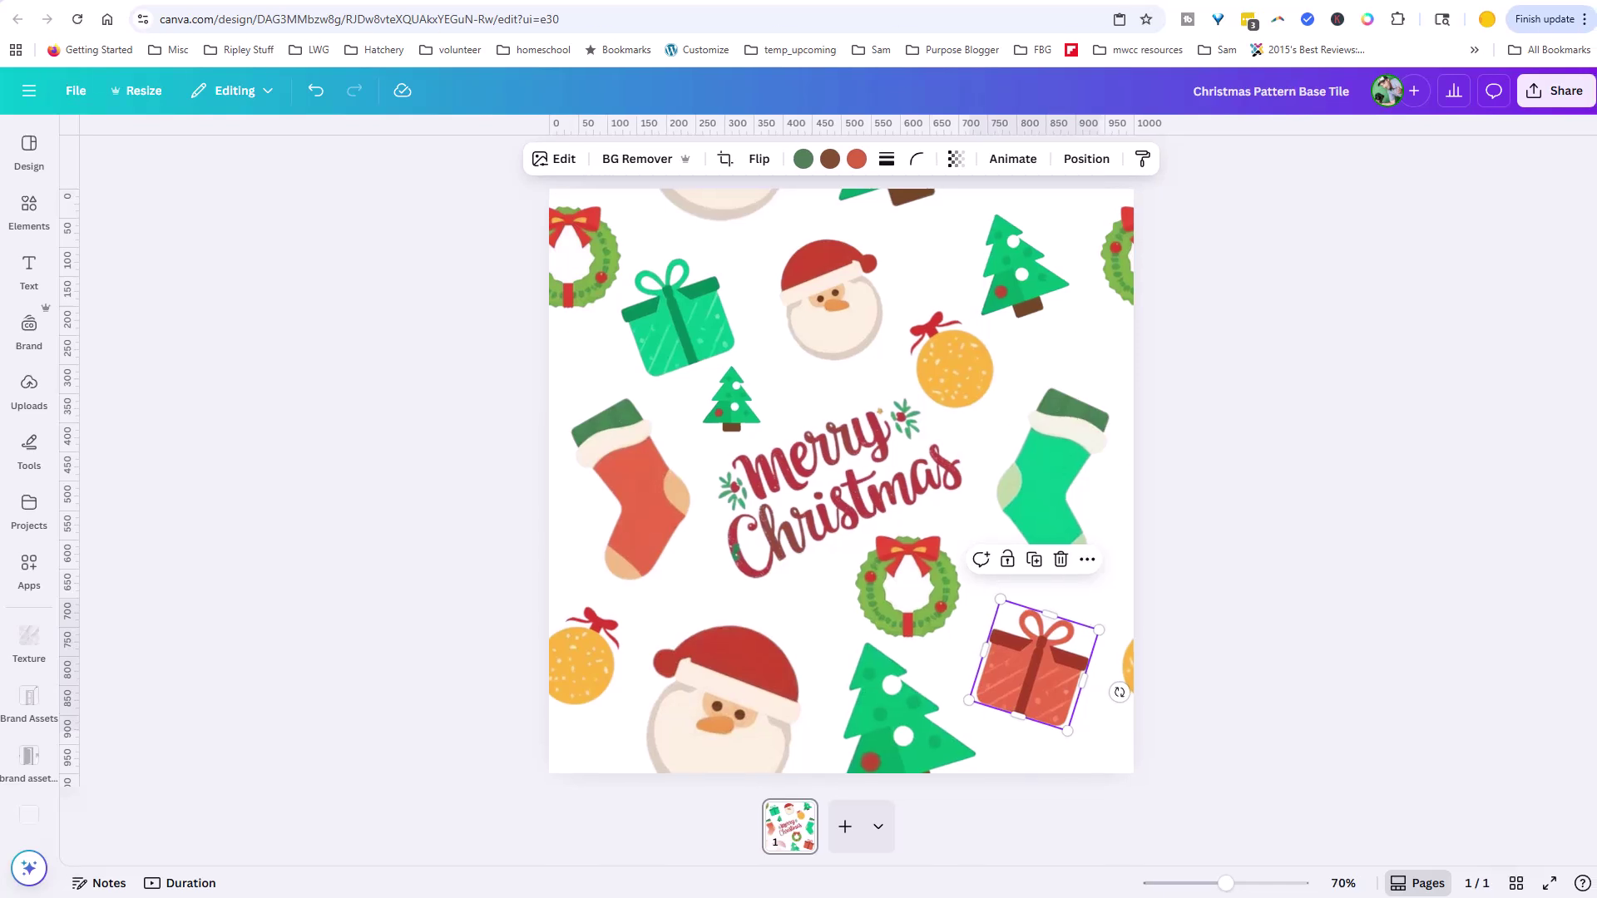
Download the design as a PNG at size 1 and save it as Christmas Pattern Base Tile in the Christmas Repeating Pattern folder
click(1557, 90)
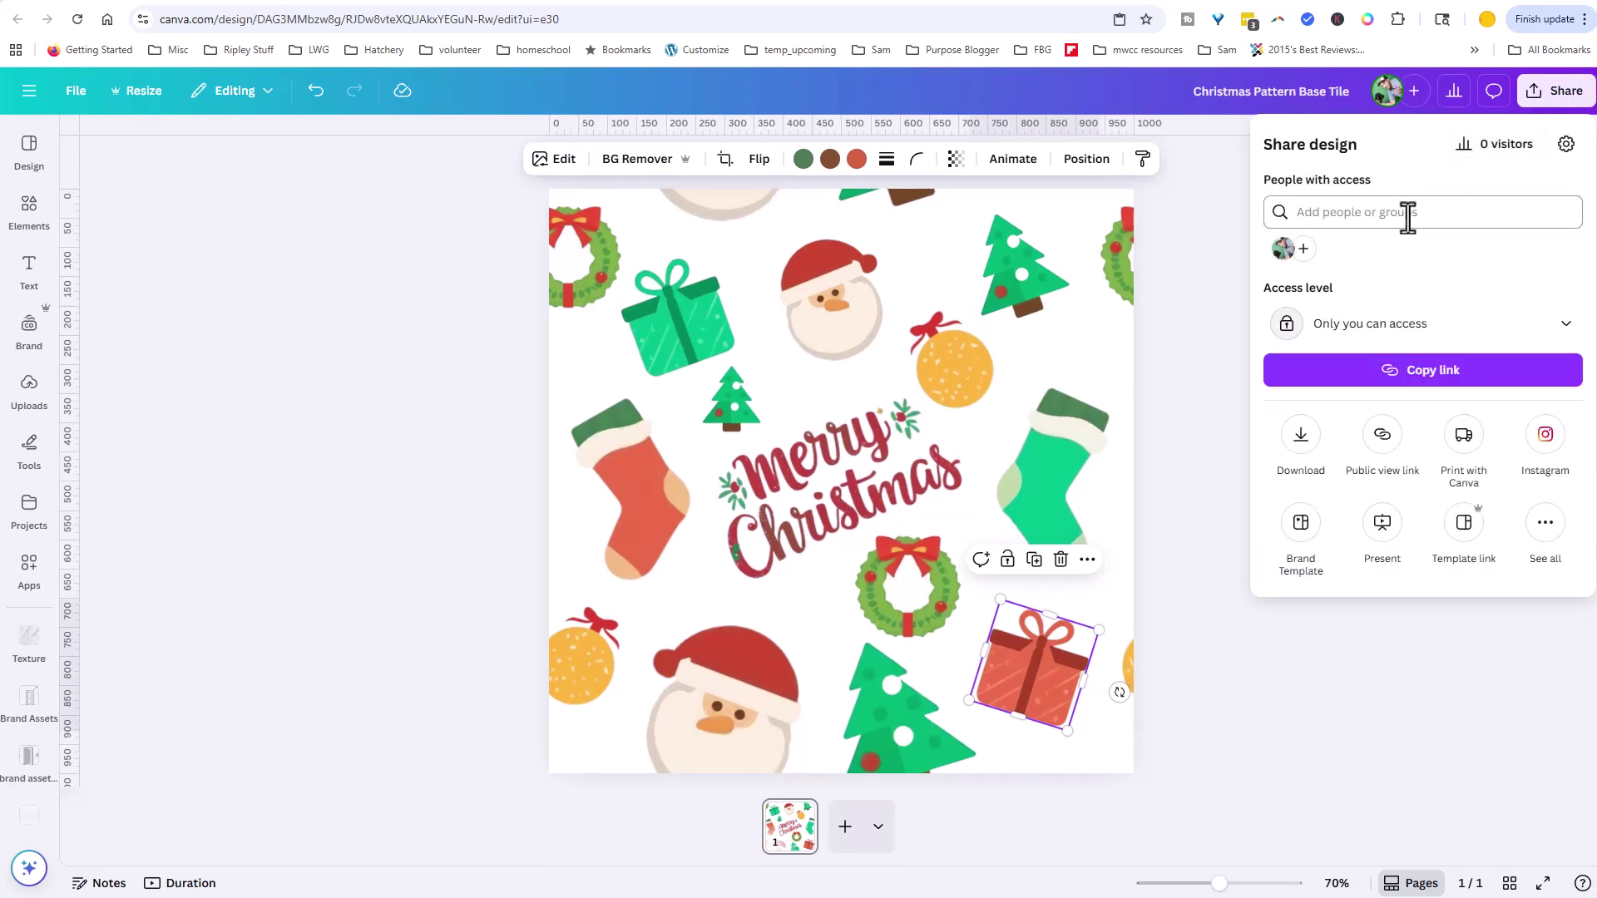
click(1314, 434)
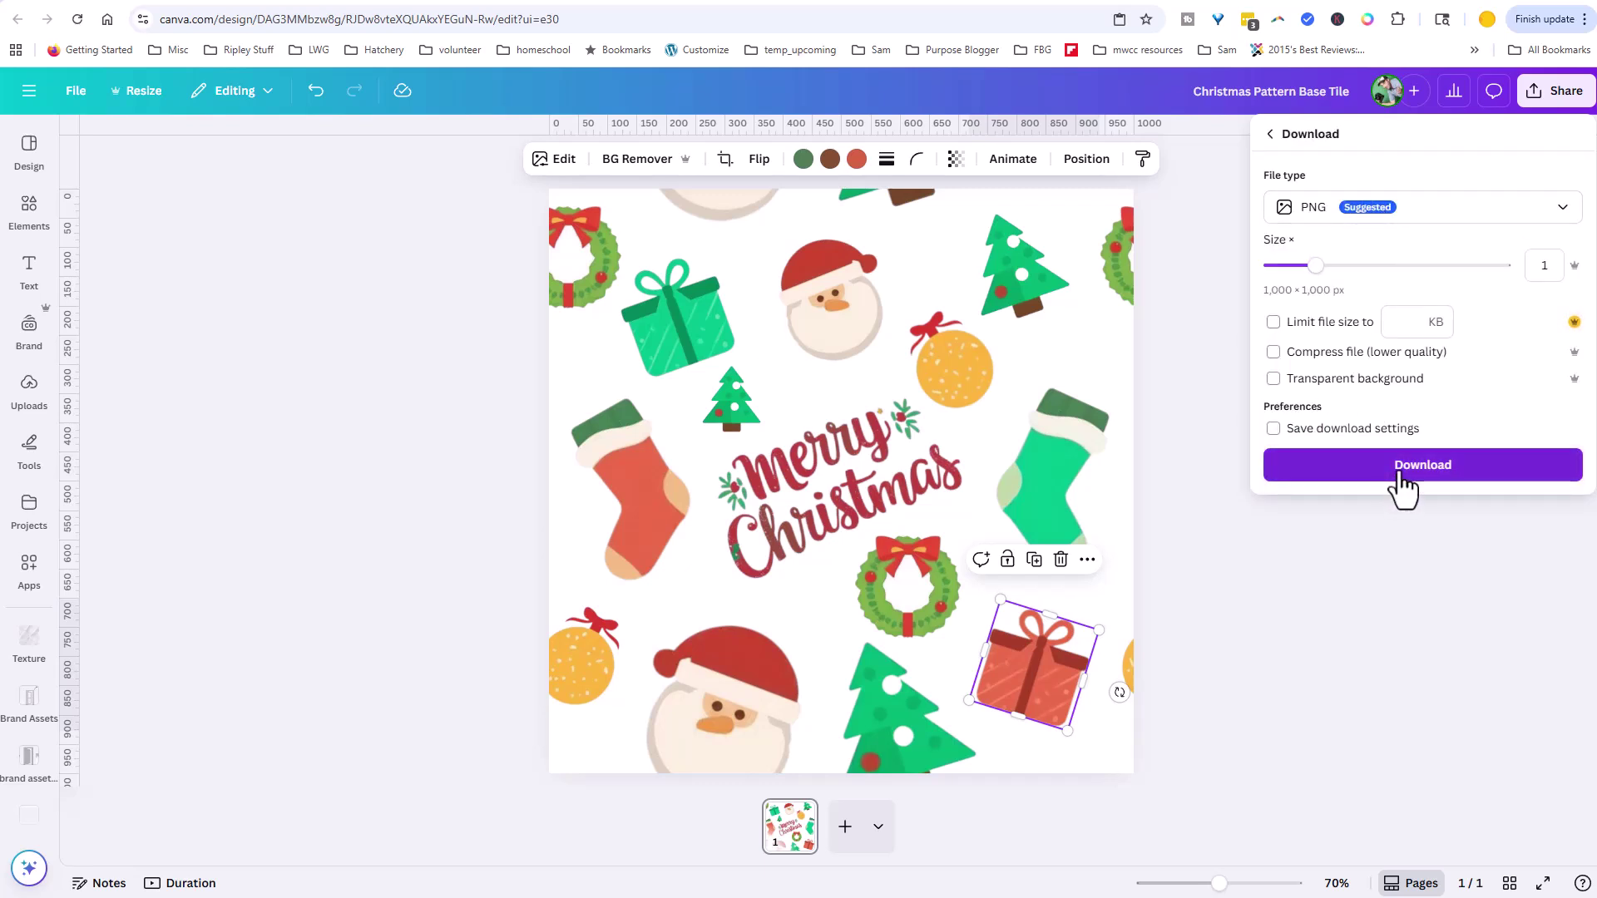
click(1402, 471)
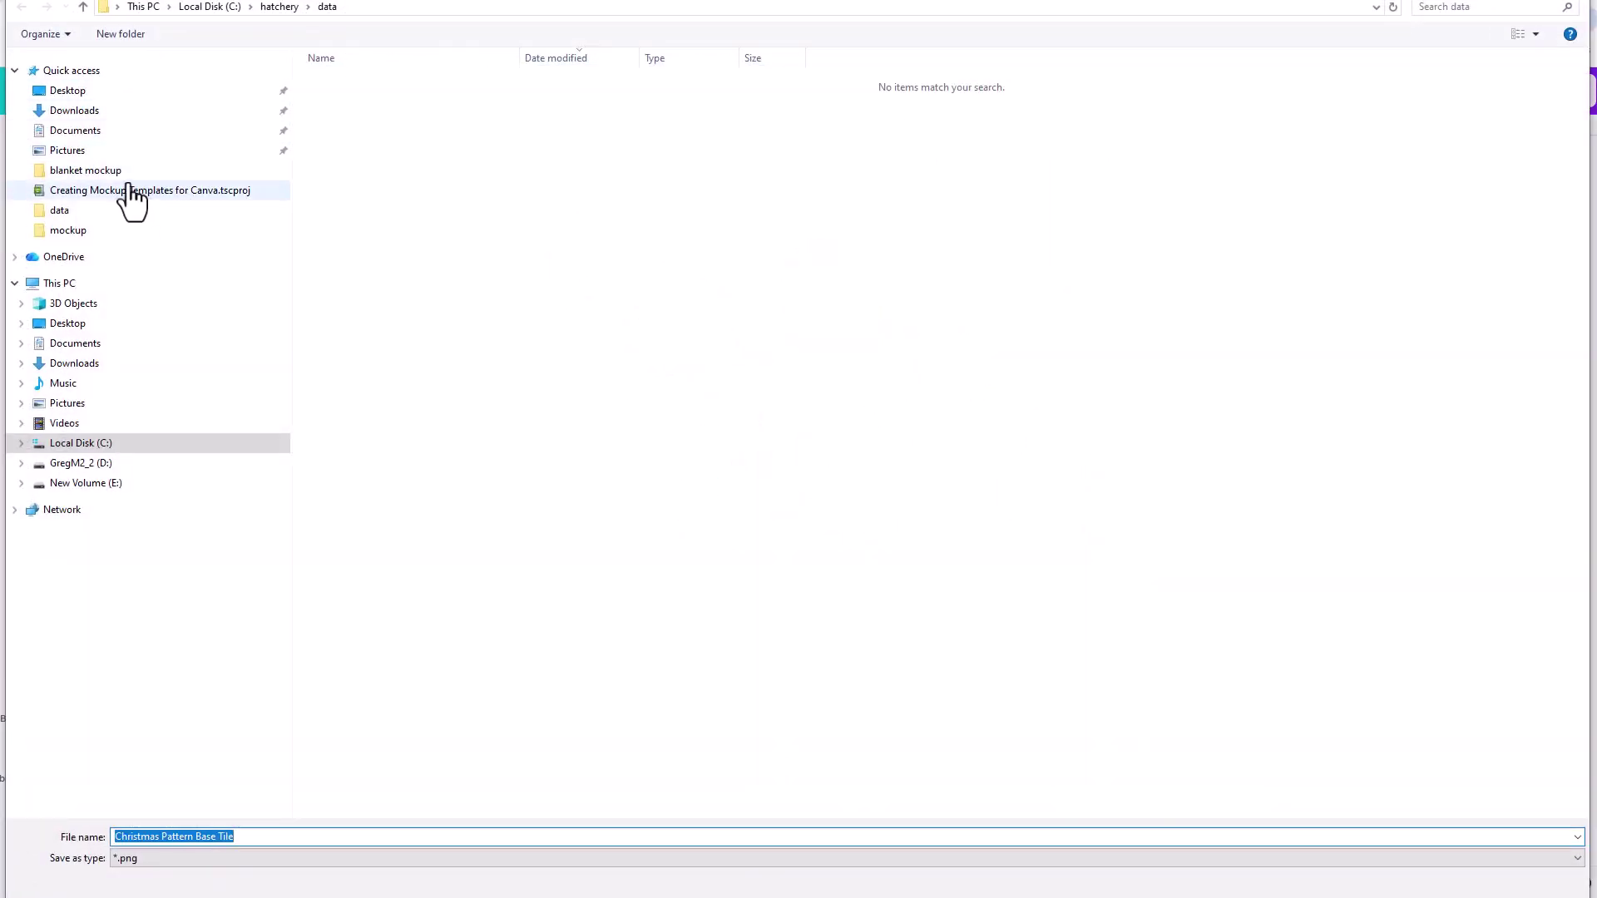
click(127, 172)
click(413, 7)
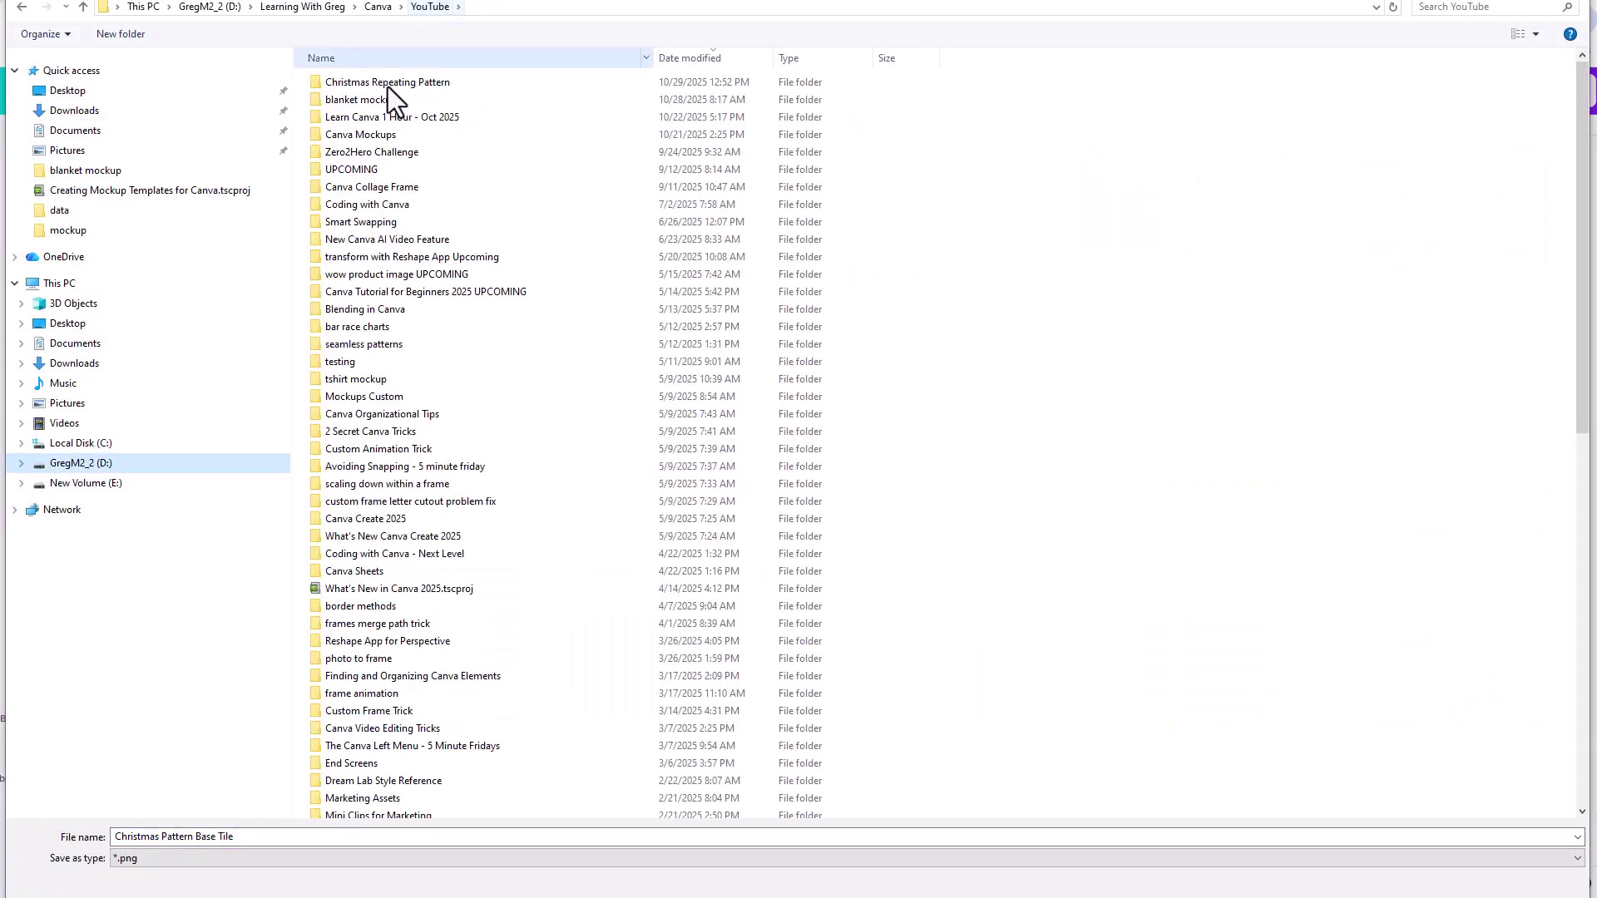
double_click(387, 83)
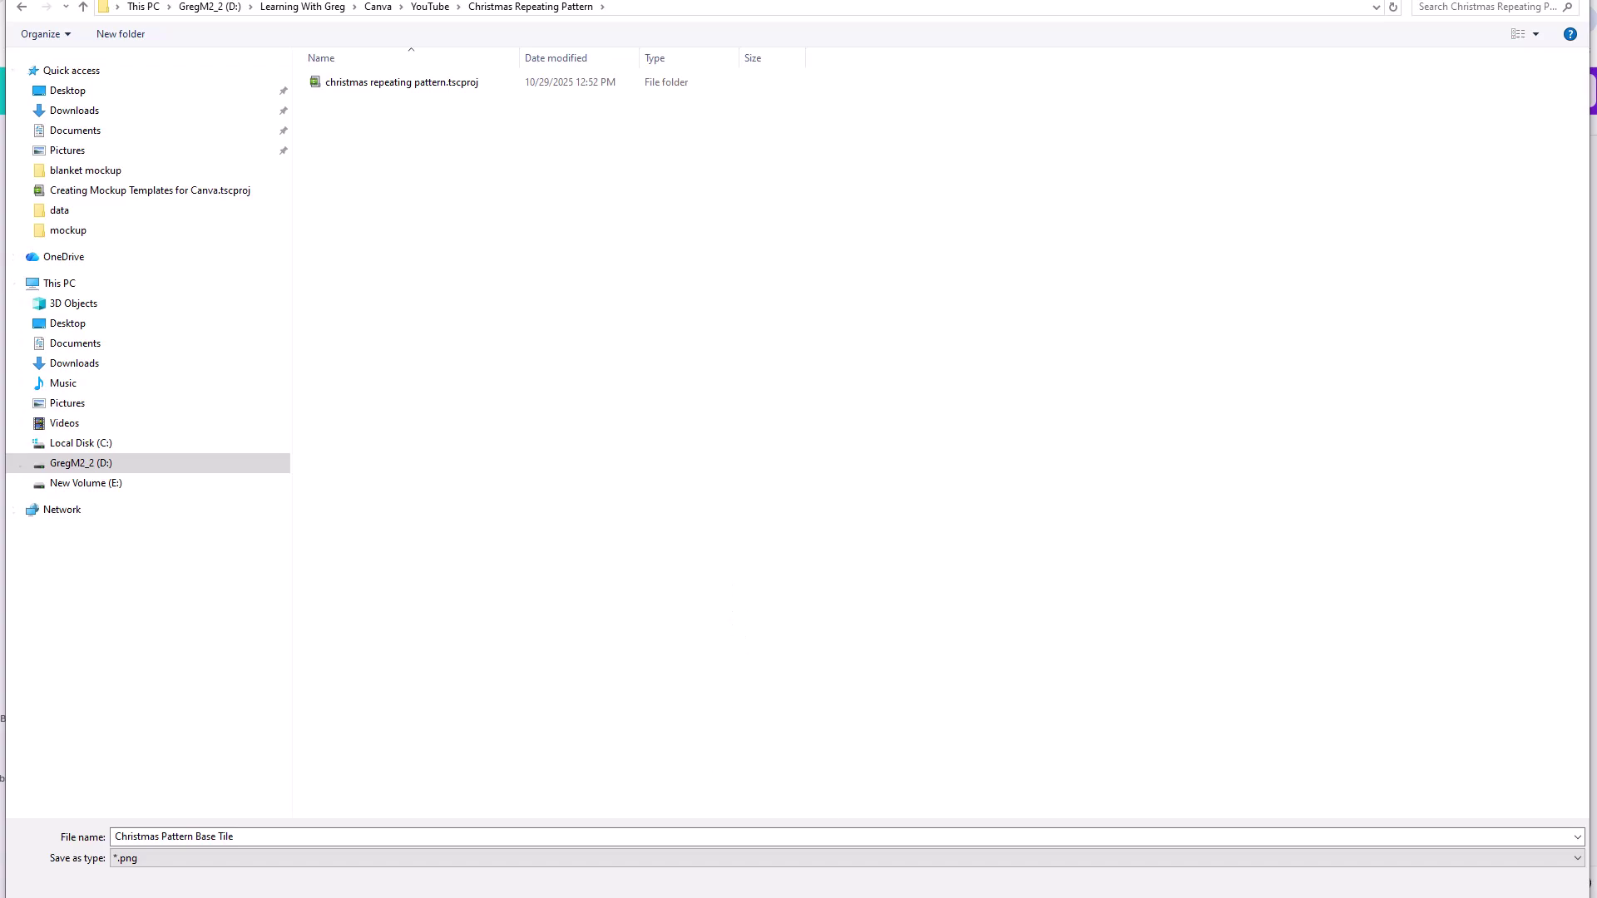
key(Return)
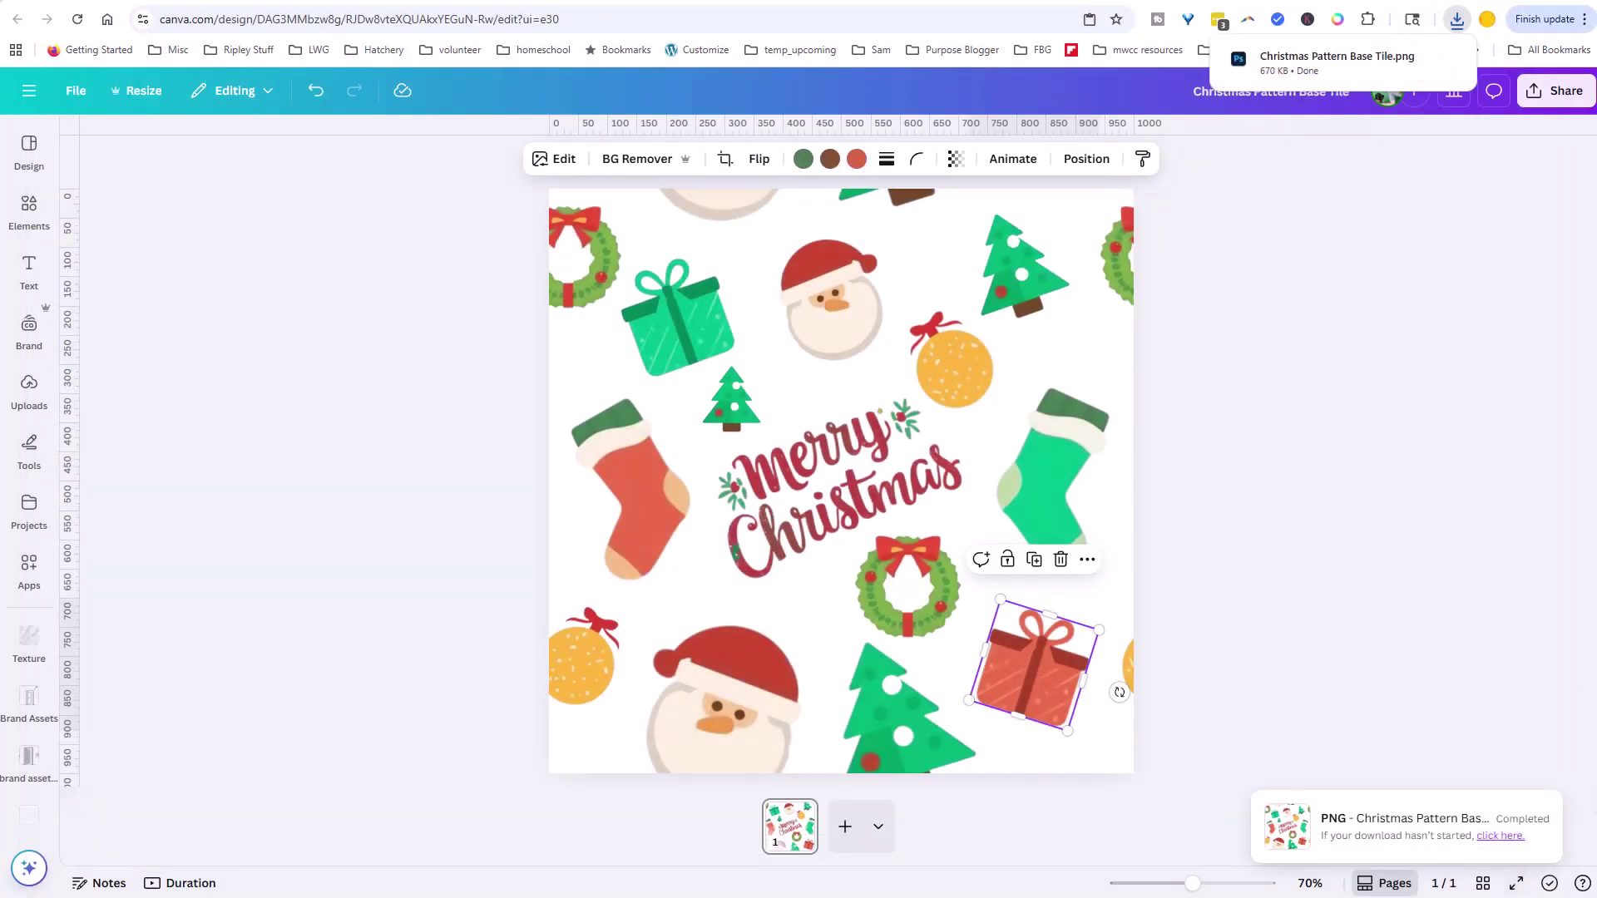
Add the downloaded Christmas Pattern Base Tile.png to the Canva uploads
click(29, 386)
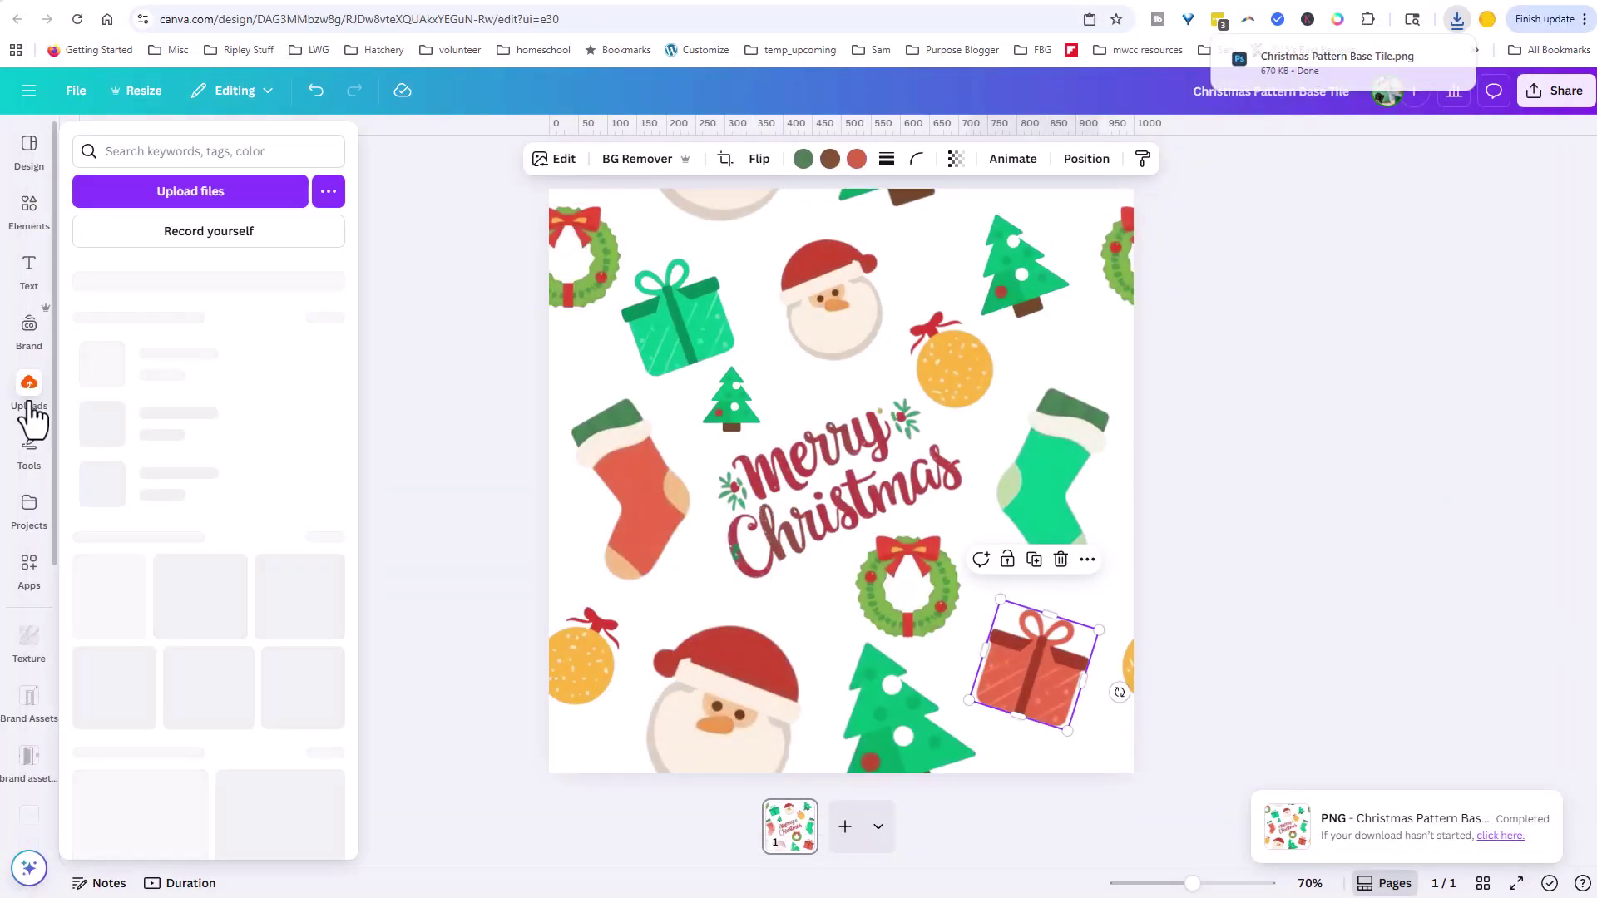
click(1457, 18)
drag(1339, 104, 250, 316)
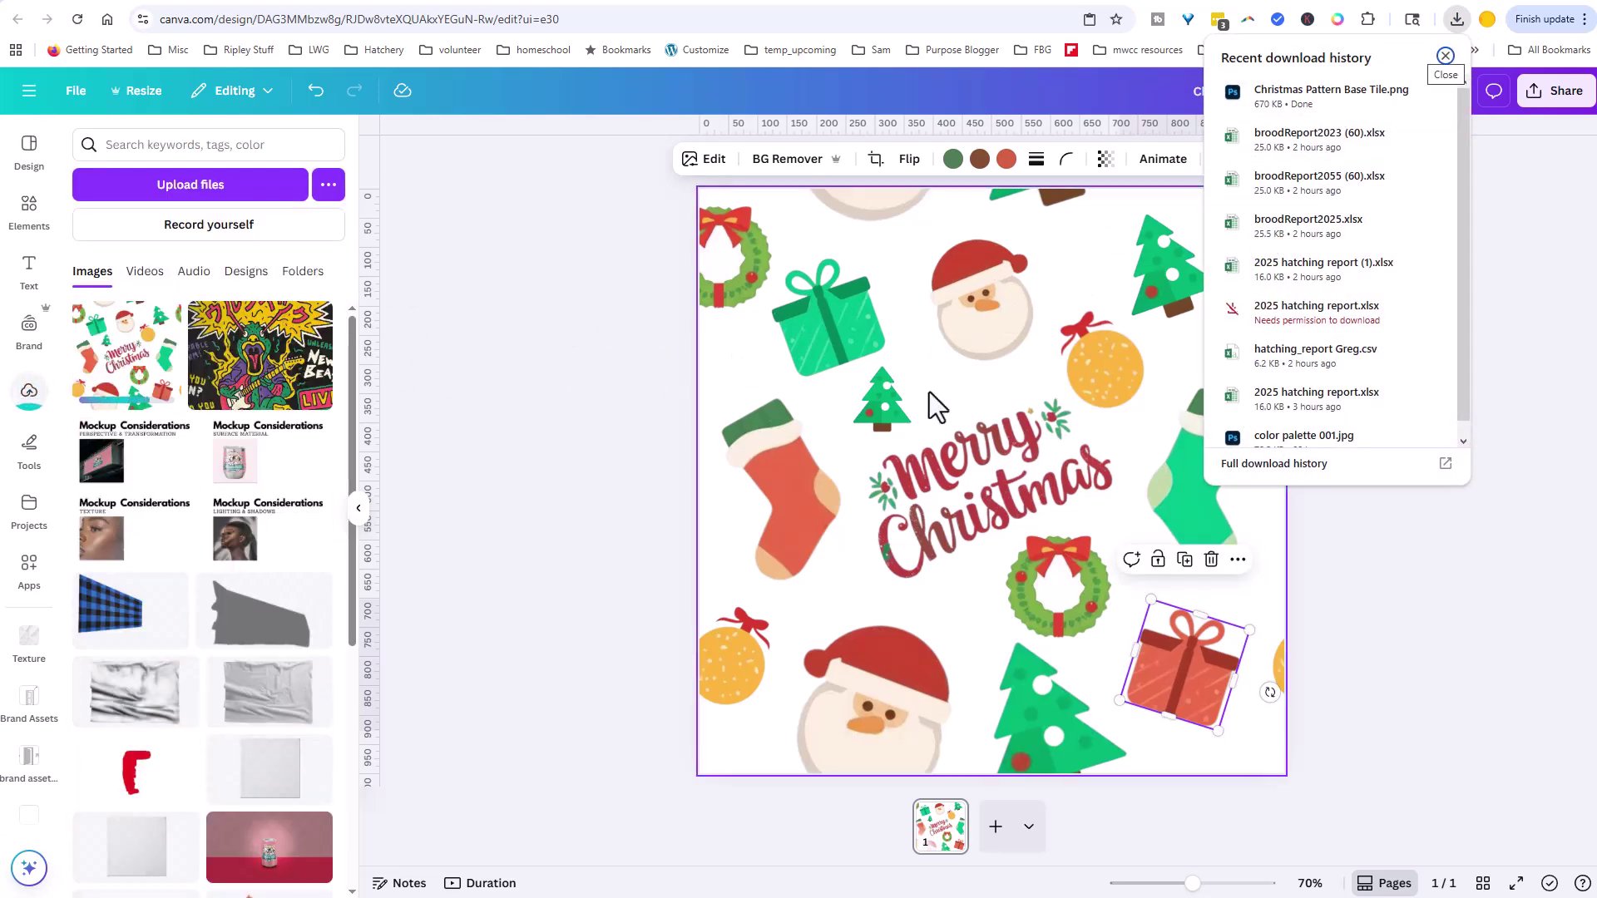
click(1500, 614)
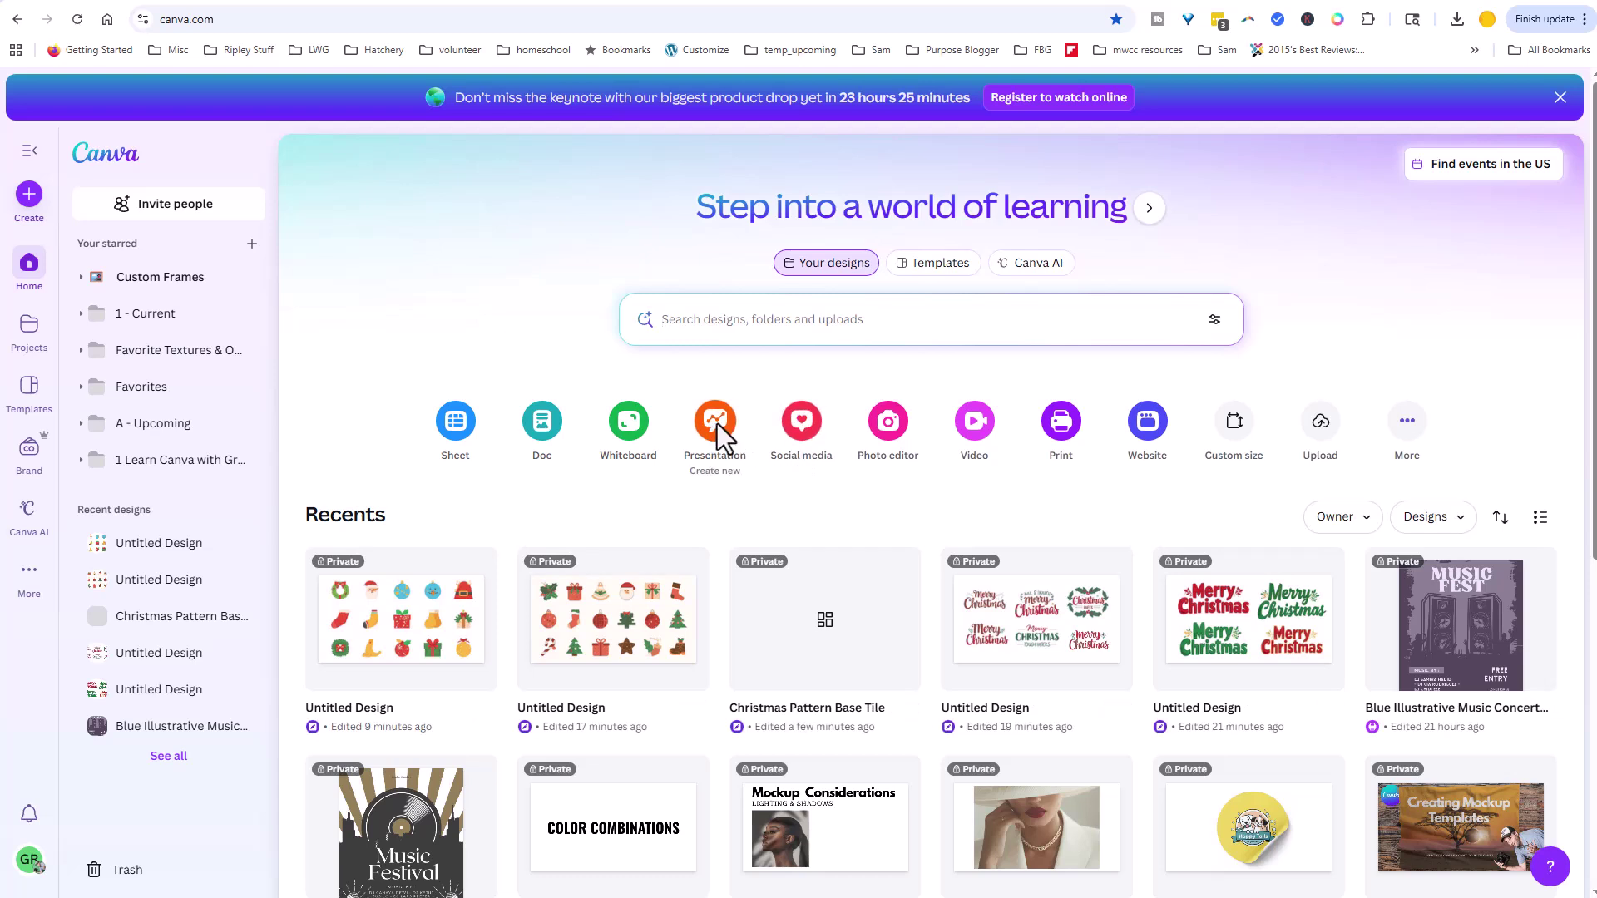
Create a new presentation and fit the uploaded Christmas tile into the page's upper-left corner, about 415 px wide
click(716, 423)
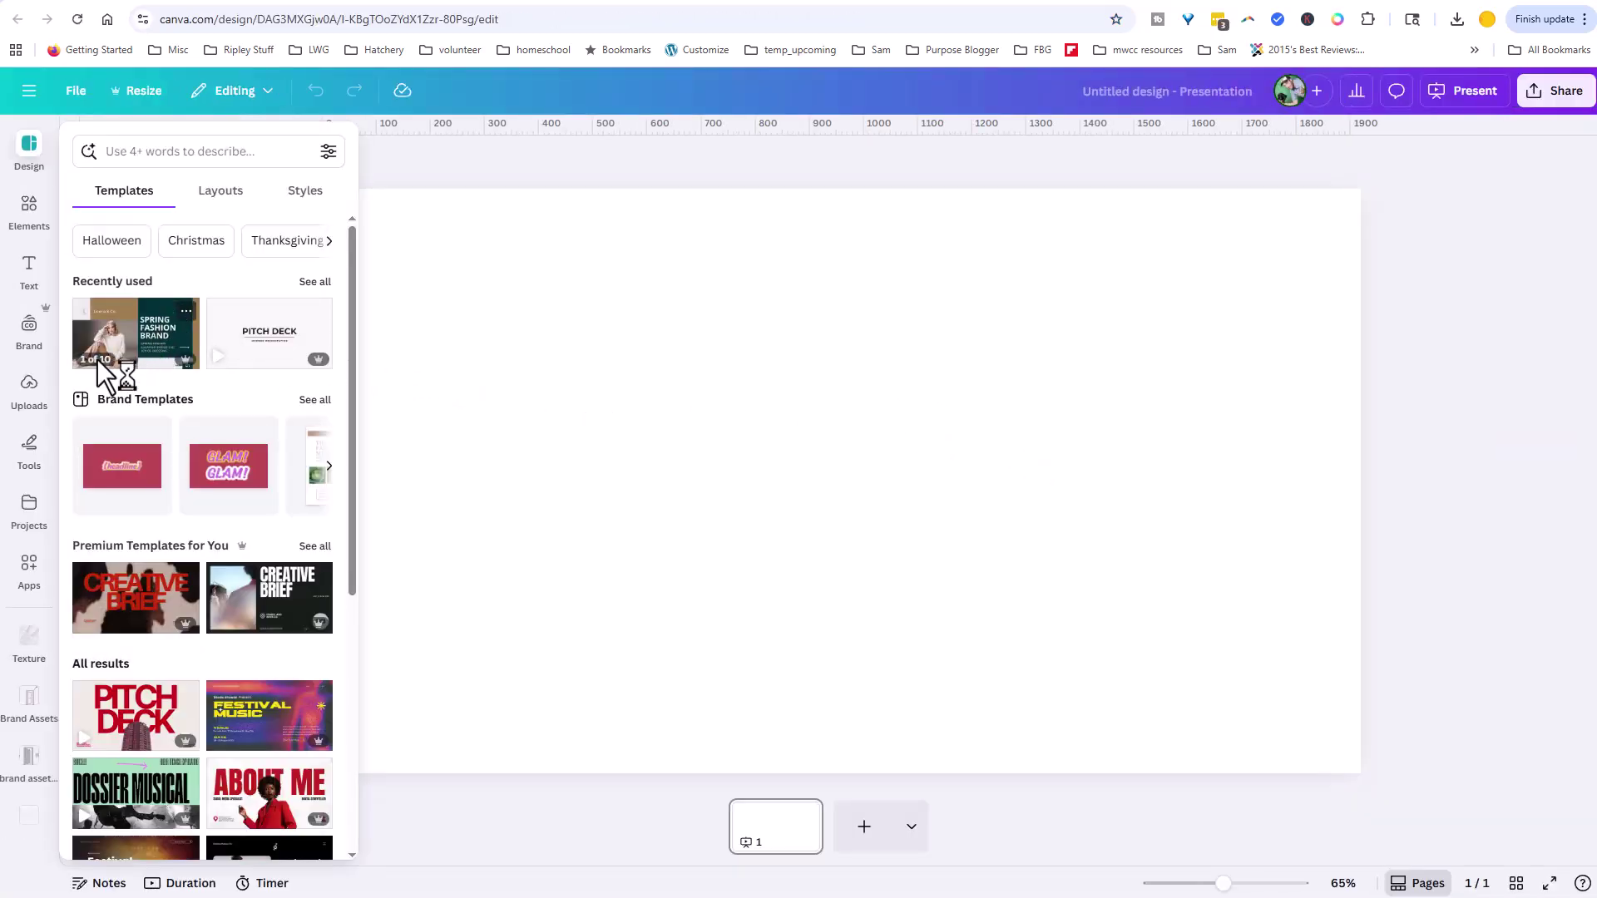
click(38, 413)
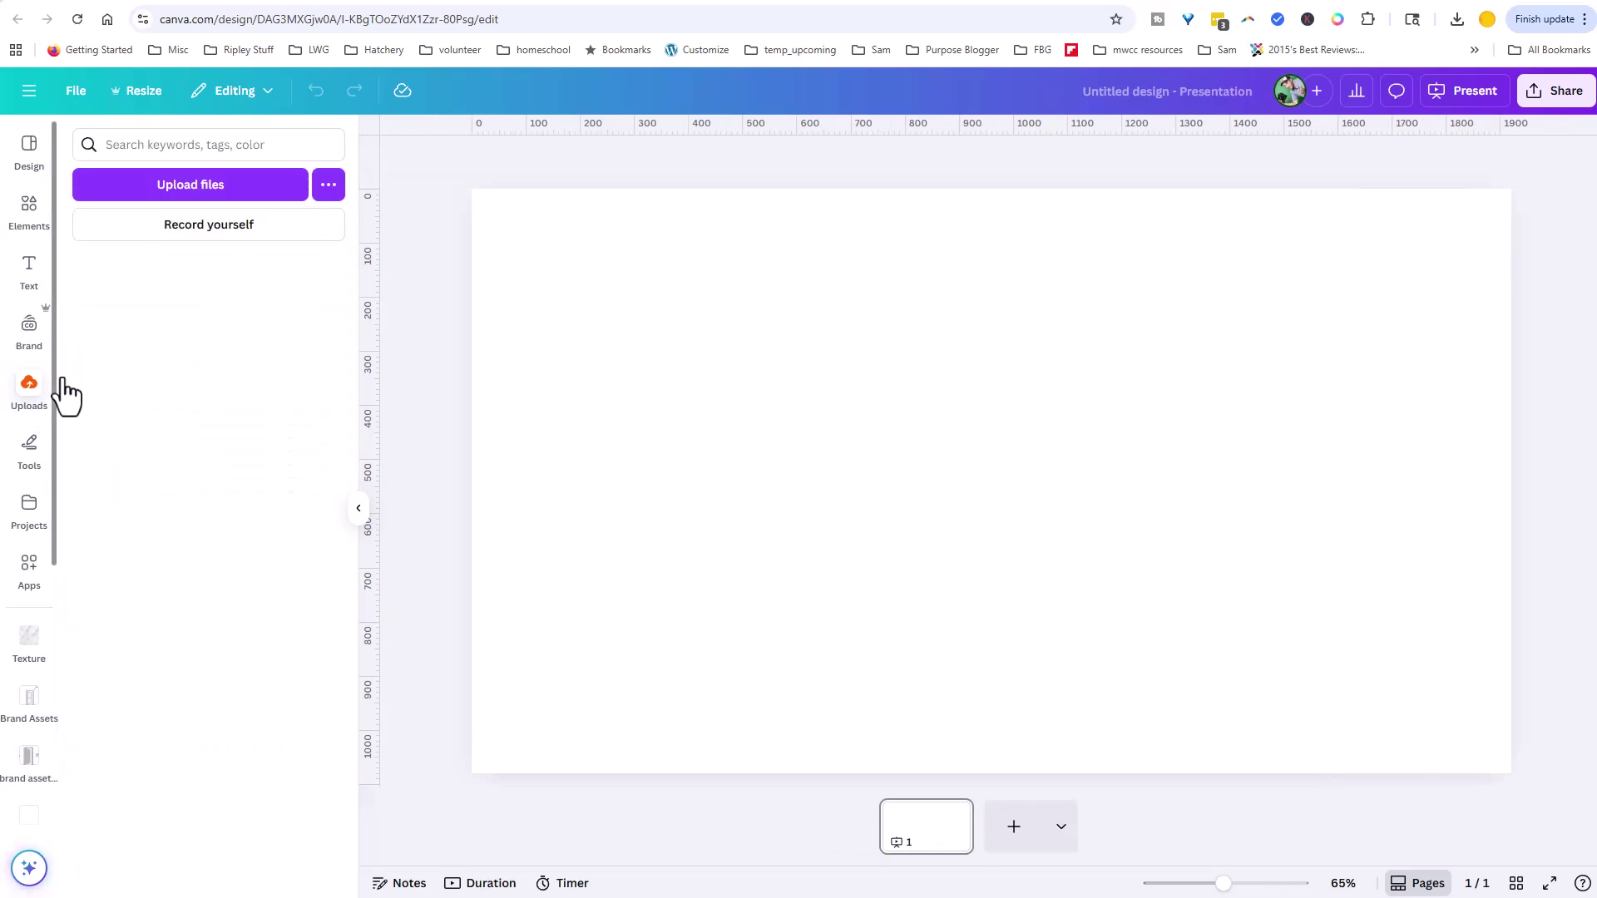
click(117, 375)
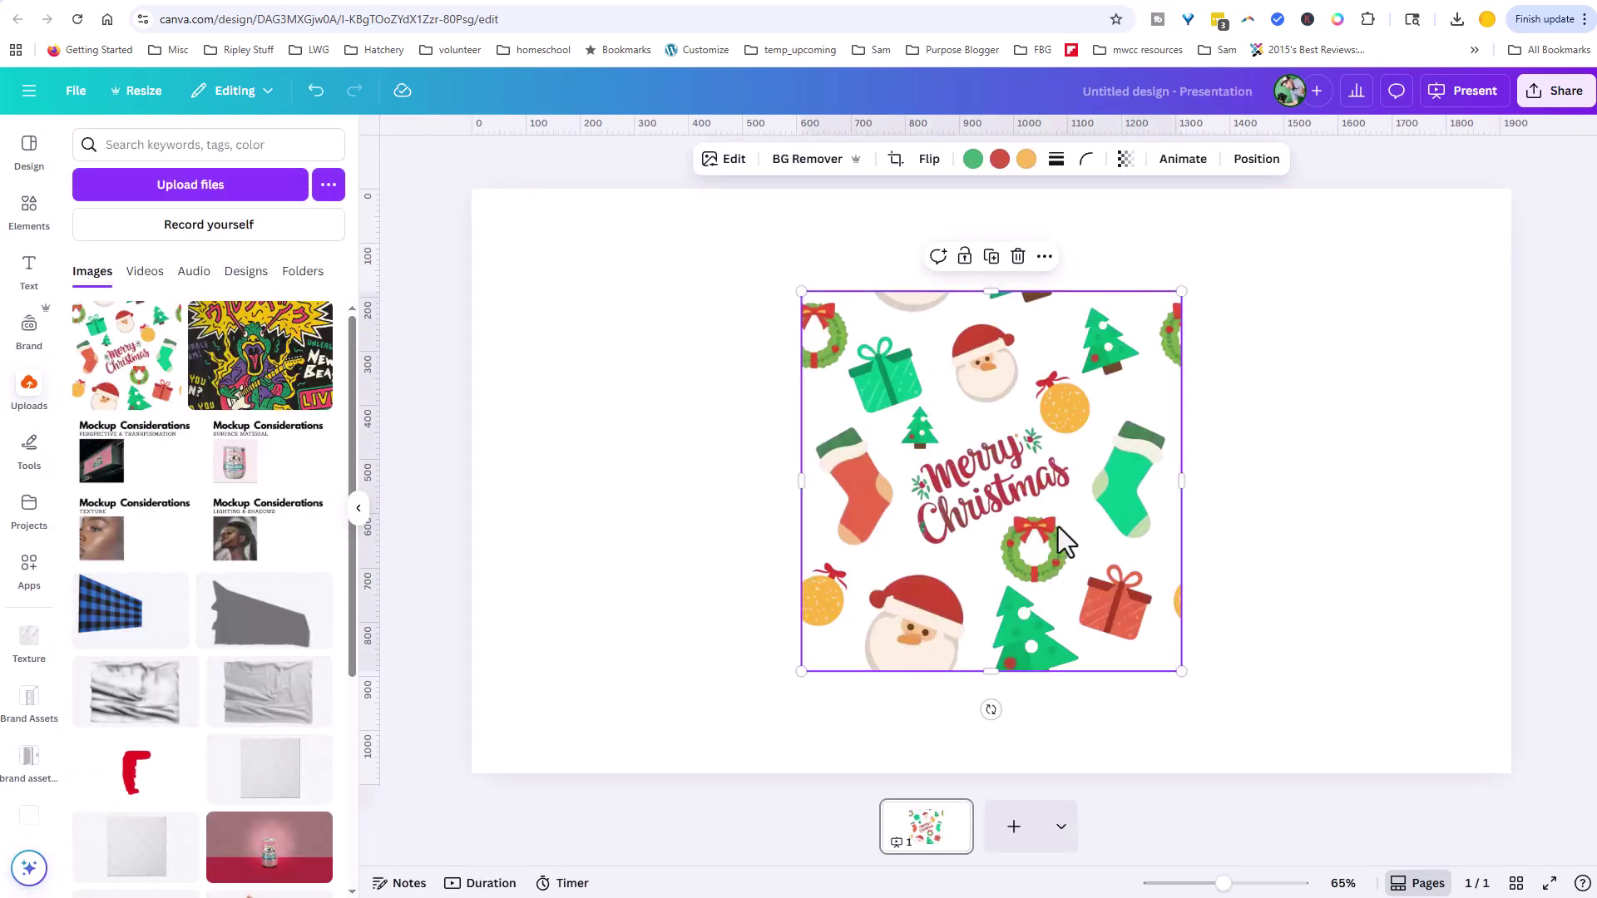
drag(1059, 526, 731, 451)
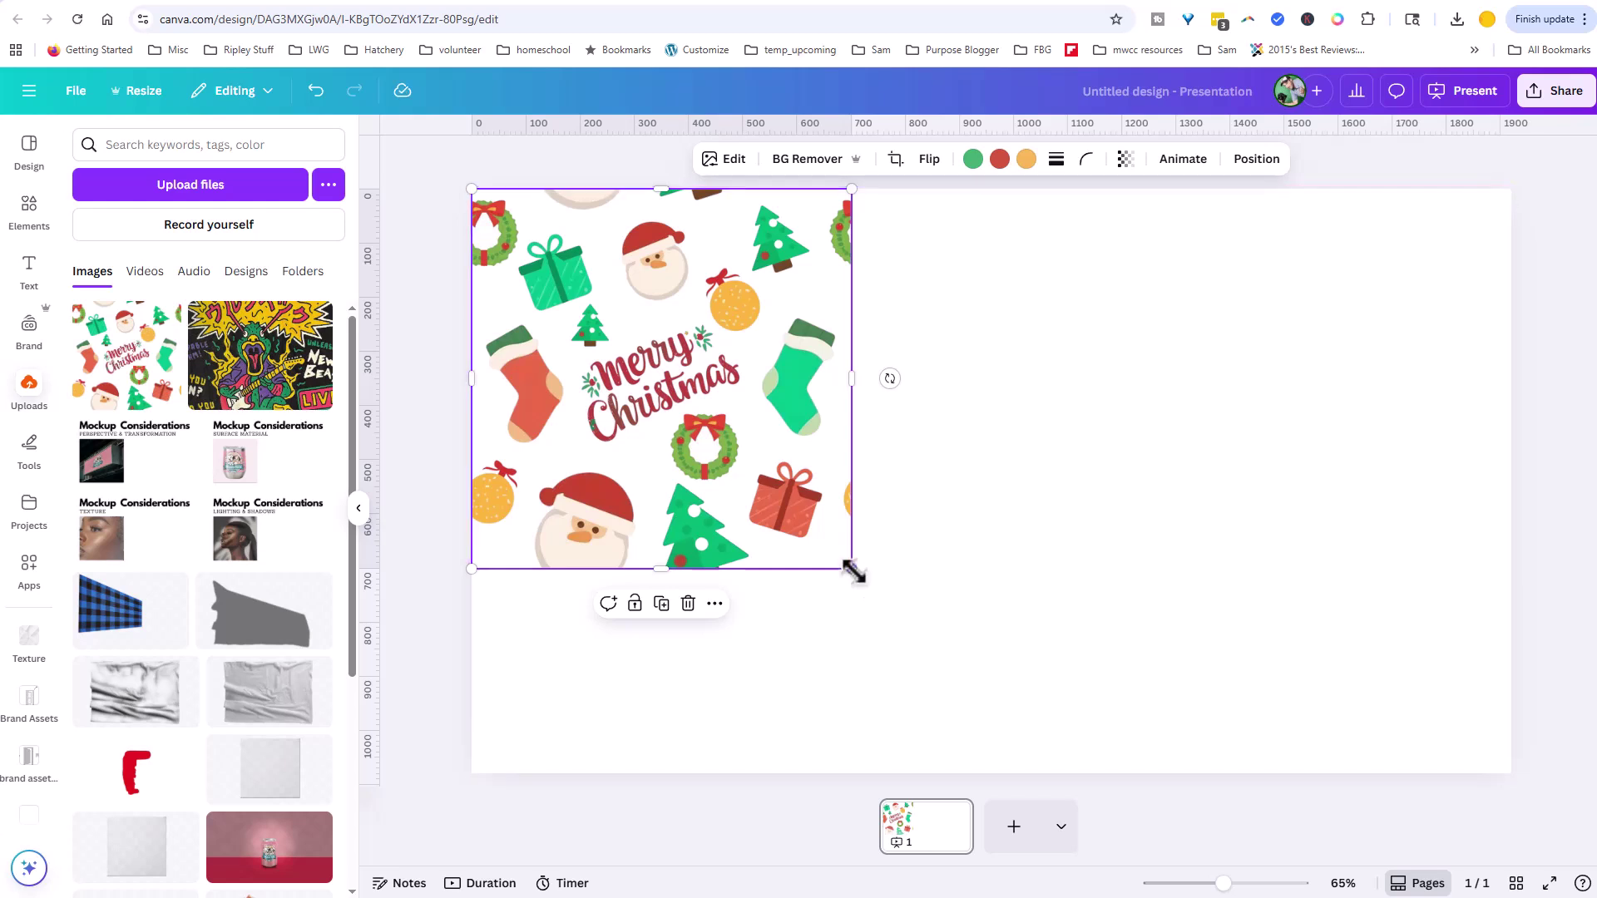
drag(850, 571, 697, 414)
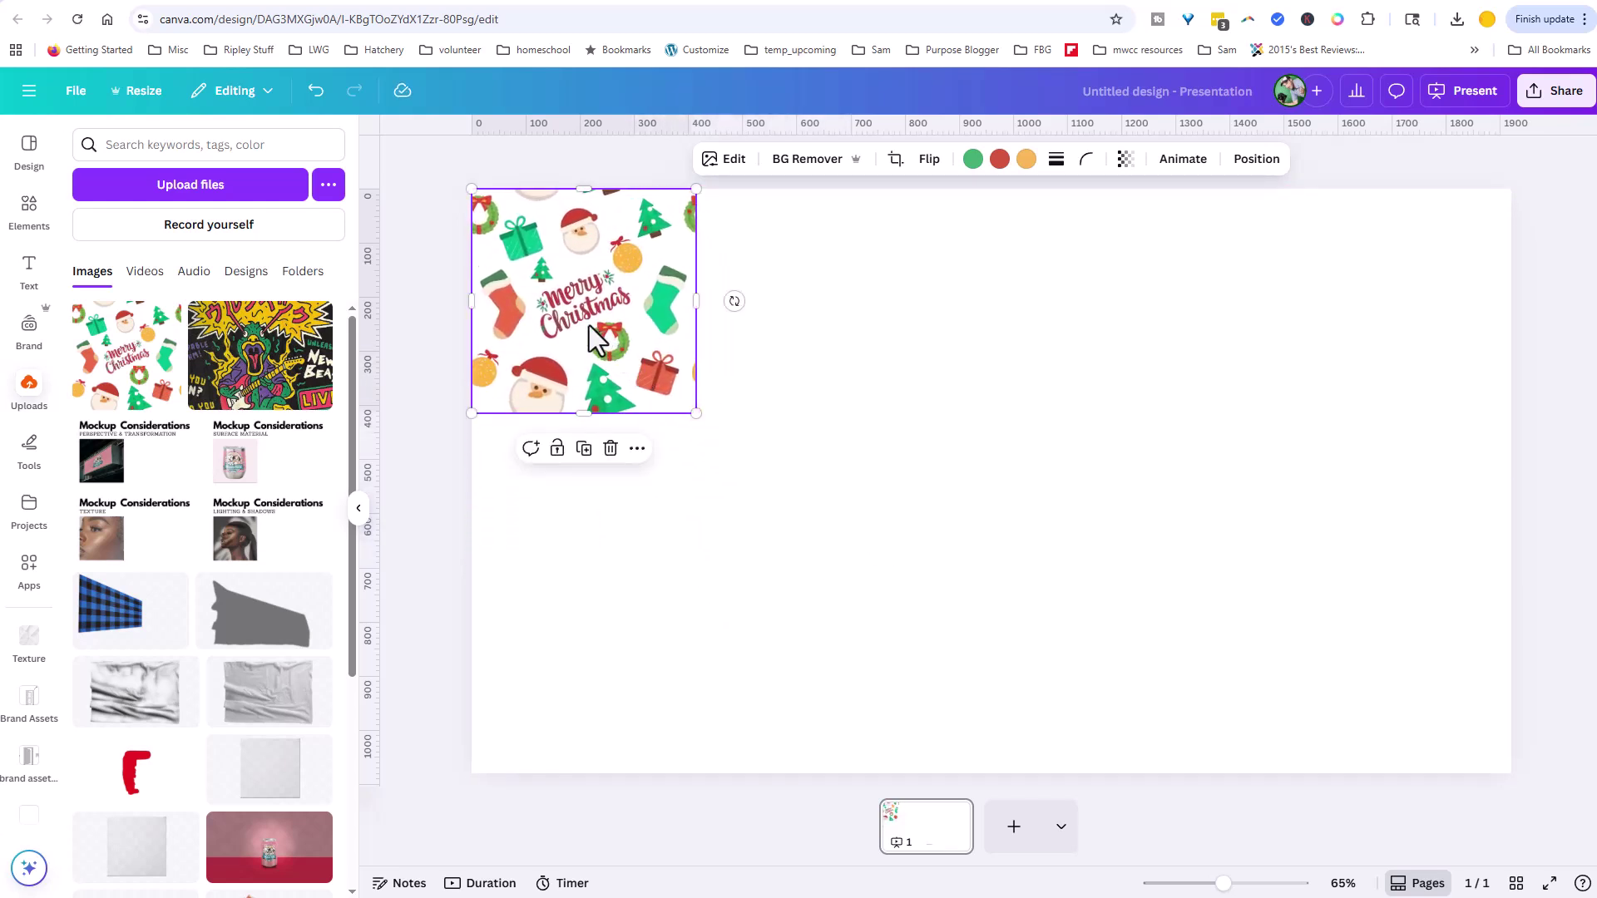
Duplicate the Christmas tile edge to edge along the top of the page until the row of five spans its full width
drag(595, 341, 1444, 439)
click(1213, 513)
key(ctrl+z)
drag(1331, 412, 1497, 405)
click(1392, 564)
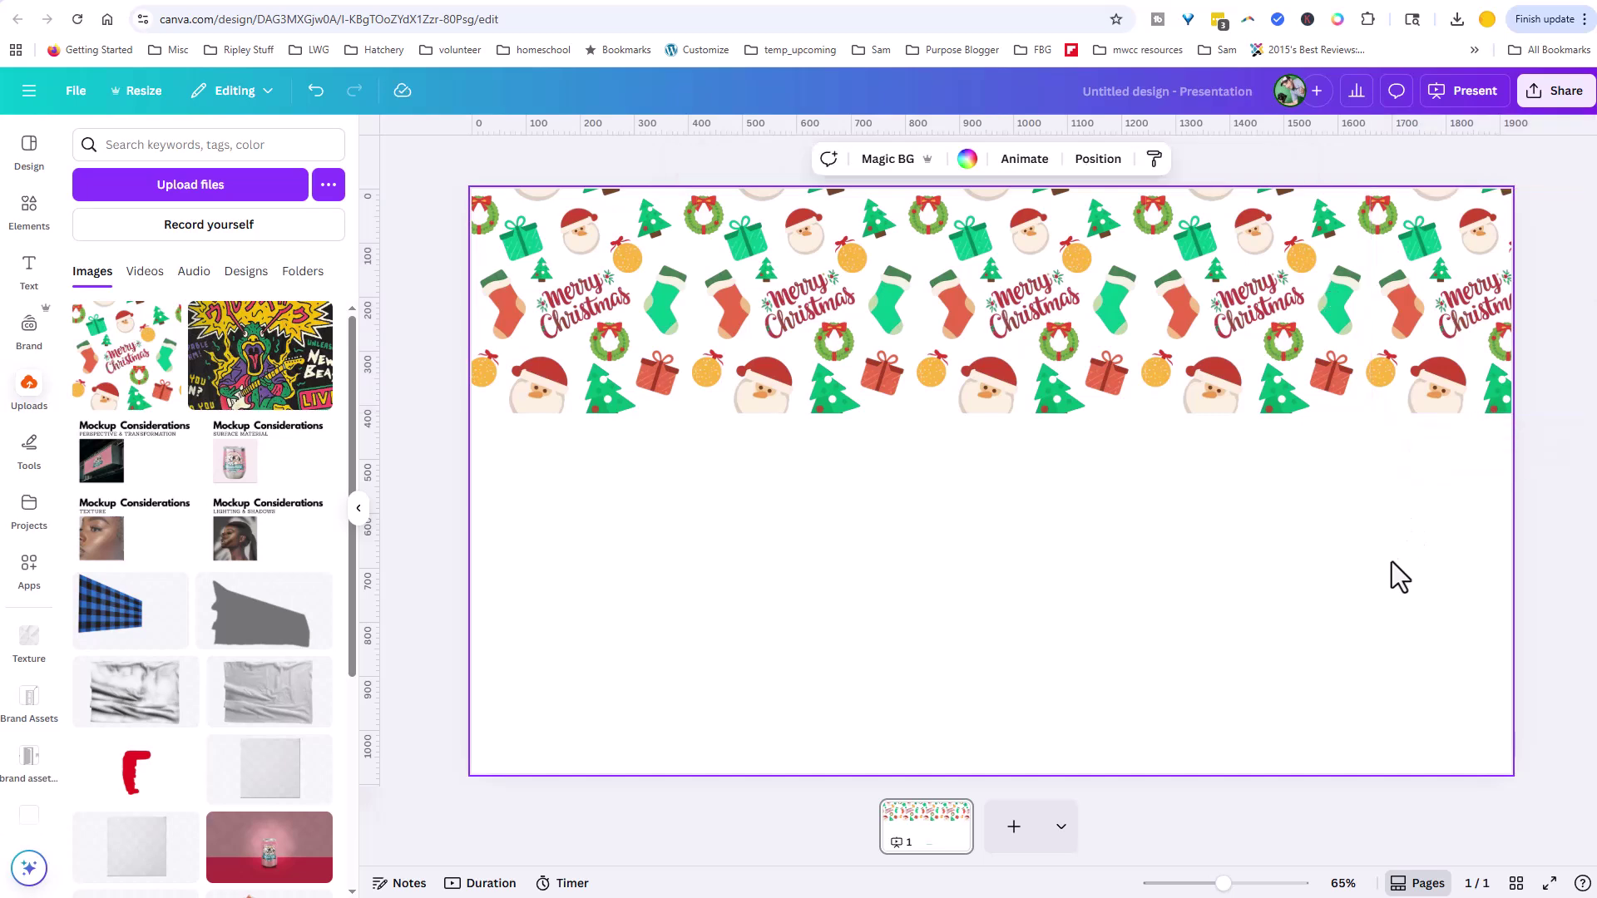
Copy the row of tiles downward until the pattern covers the whole page, and present the design
drag(1437, 532, 632, 792)
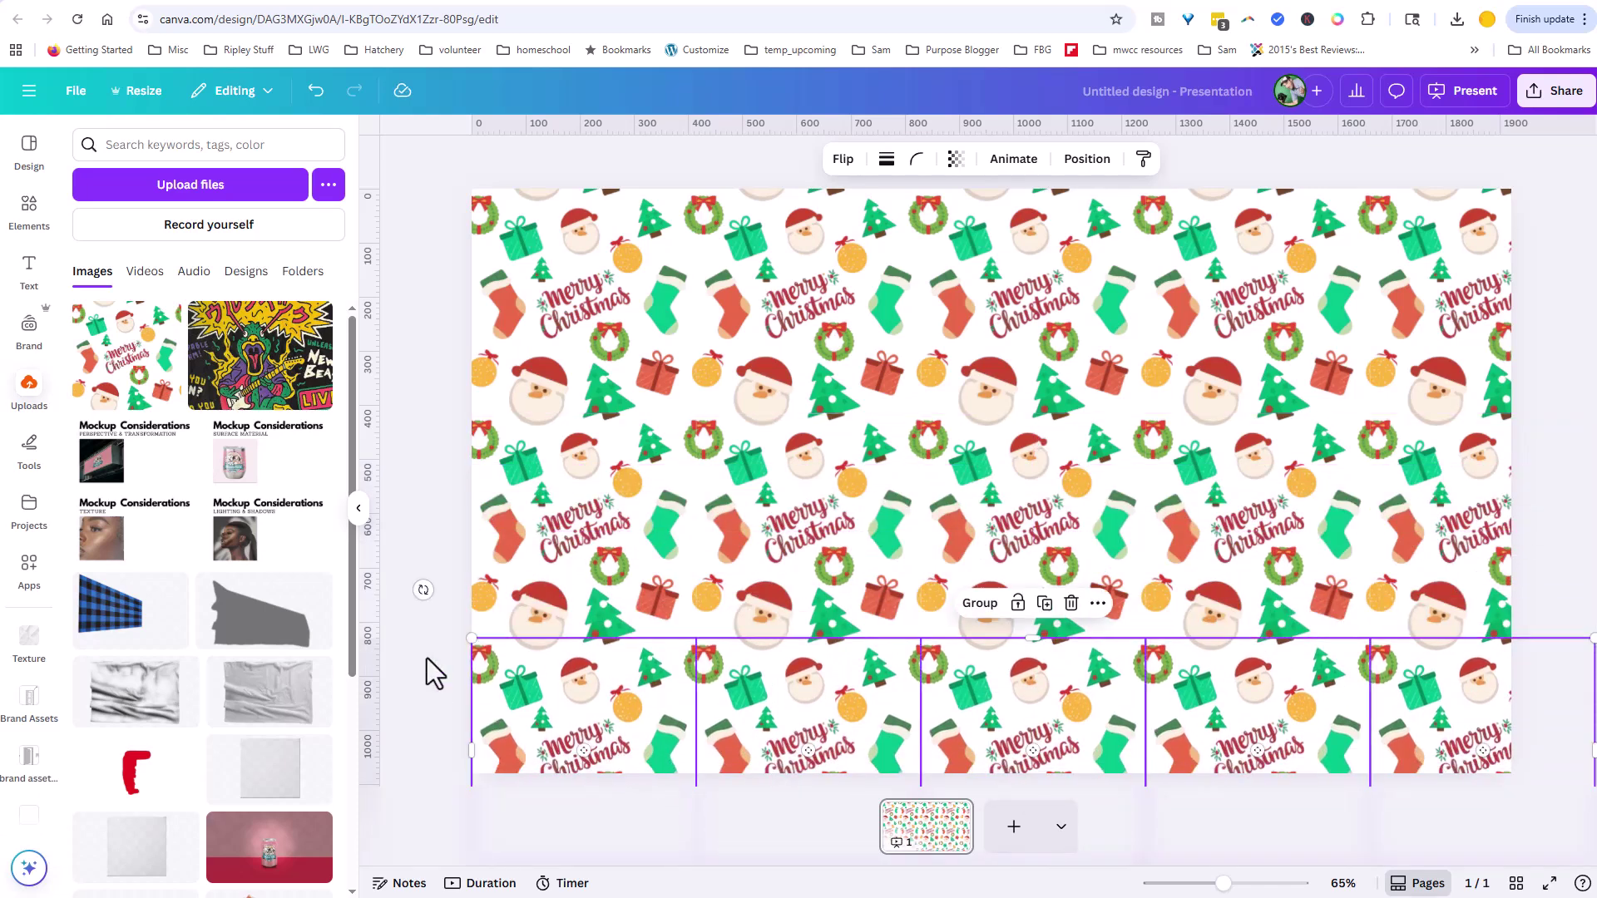
click(437, 493)
click(1461, 91)
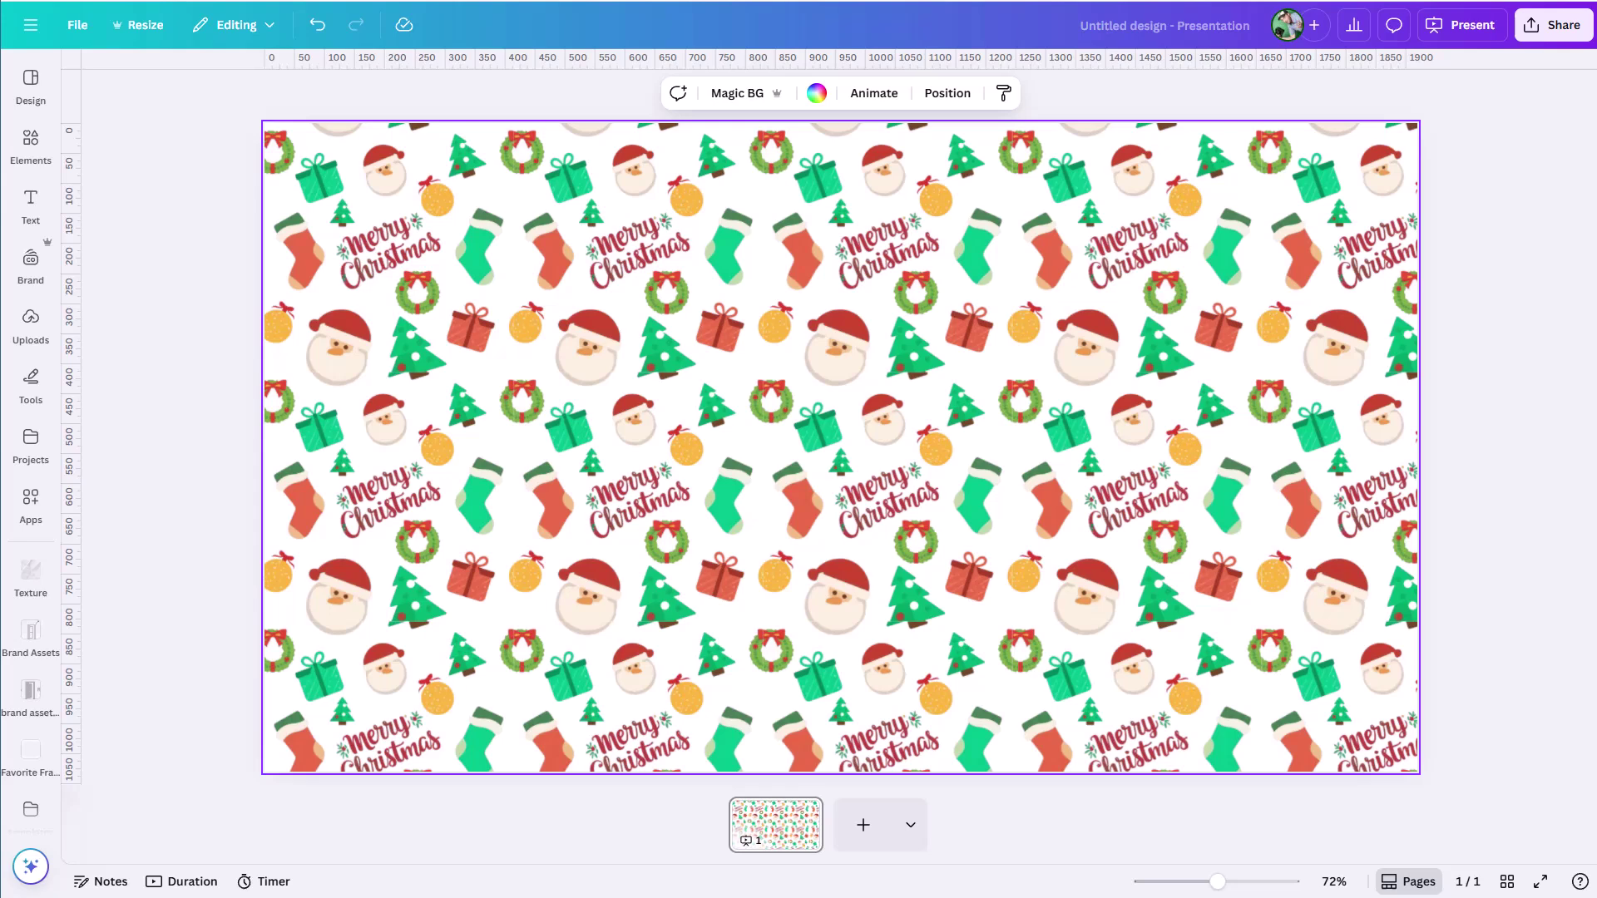
Set up the pattern page's download as a PNG with the export size raised above 1
click(1540, 26)
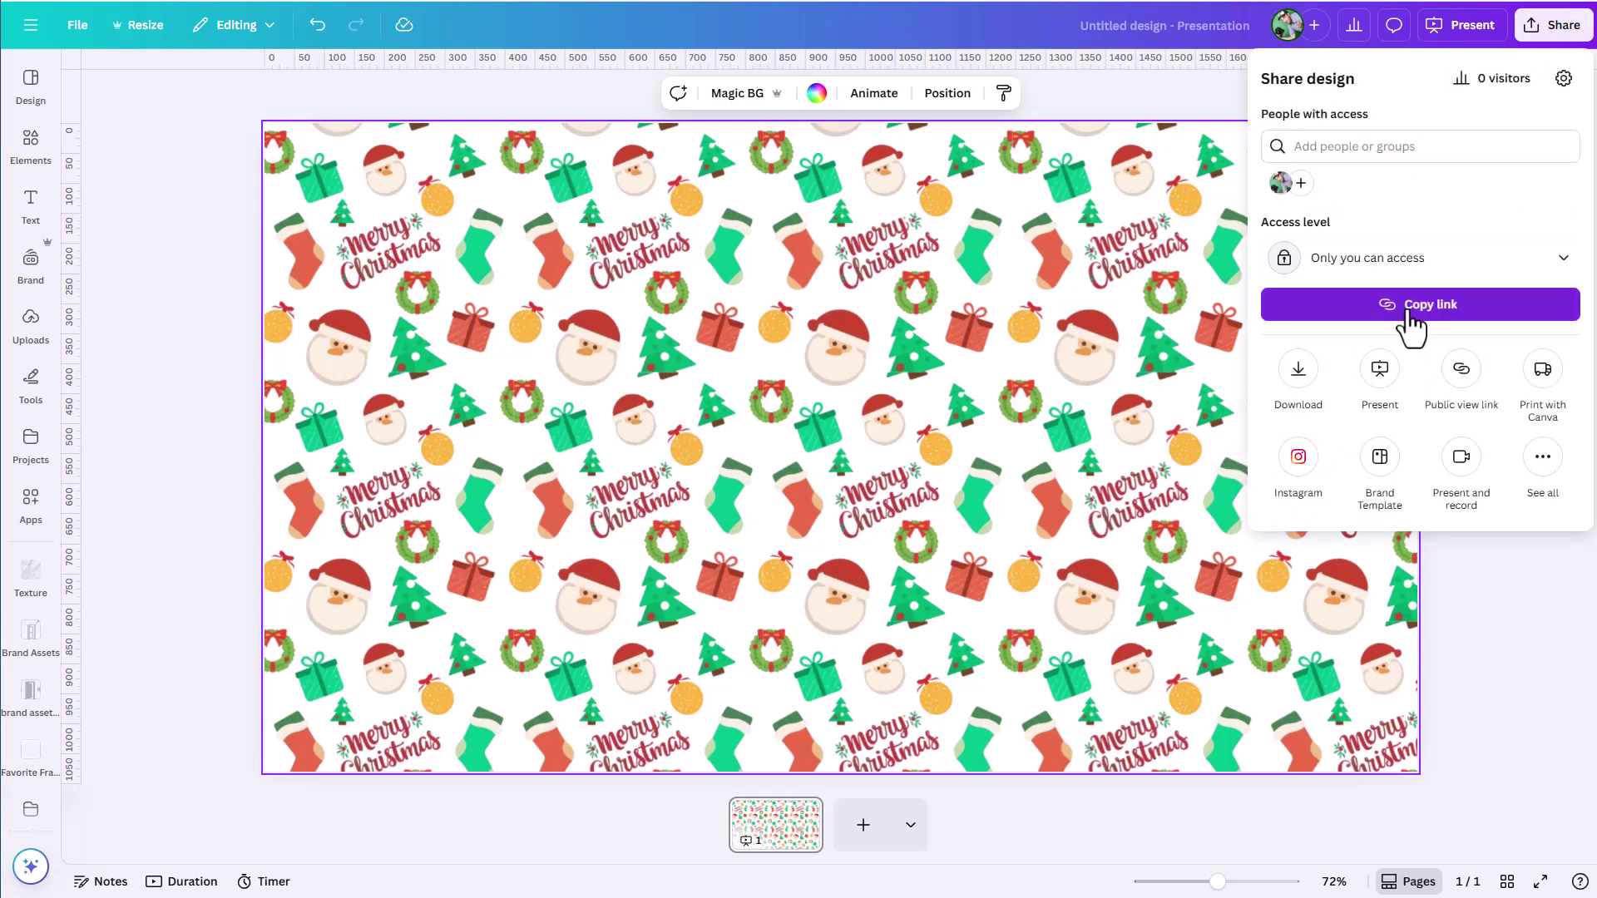
click(1295, 391)
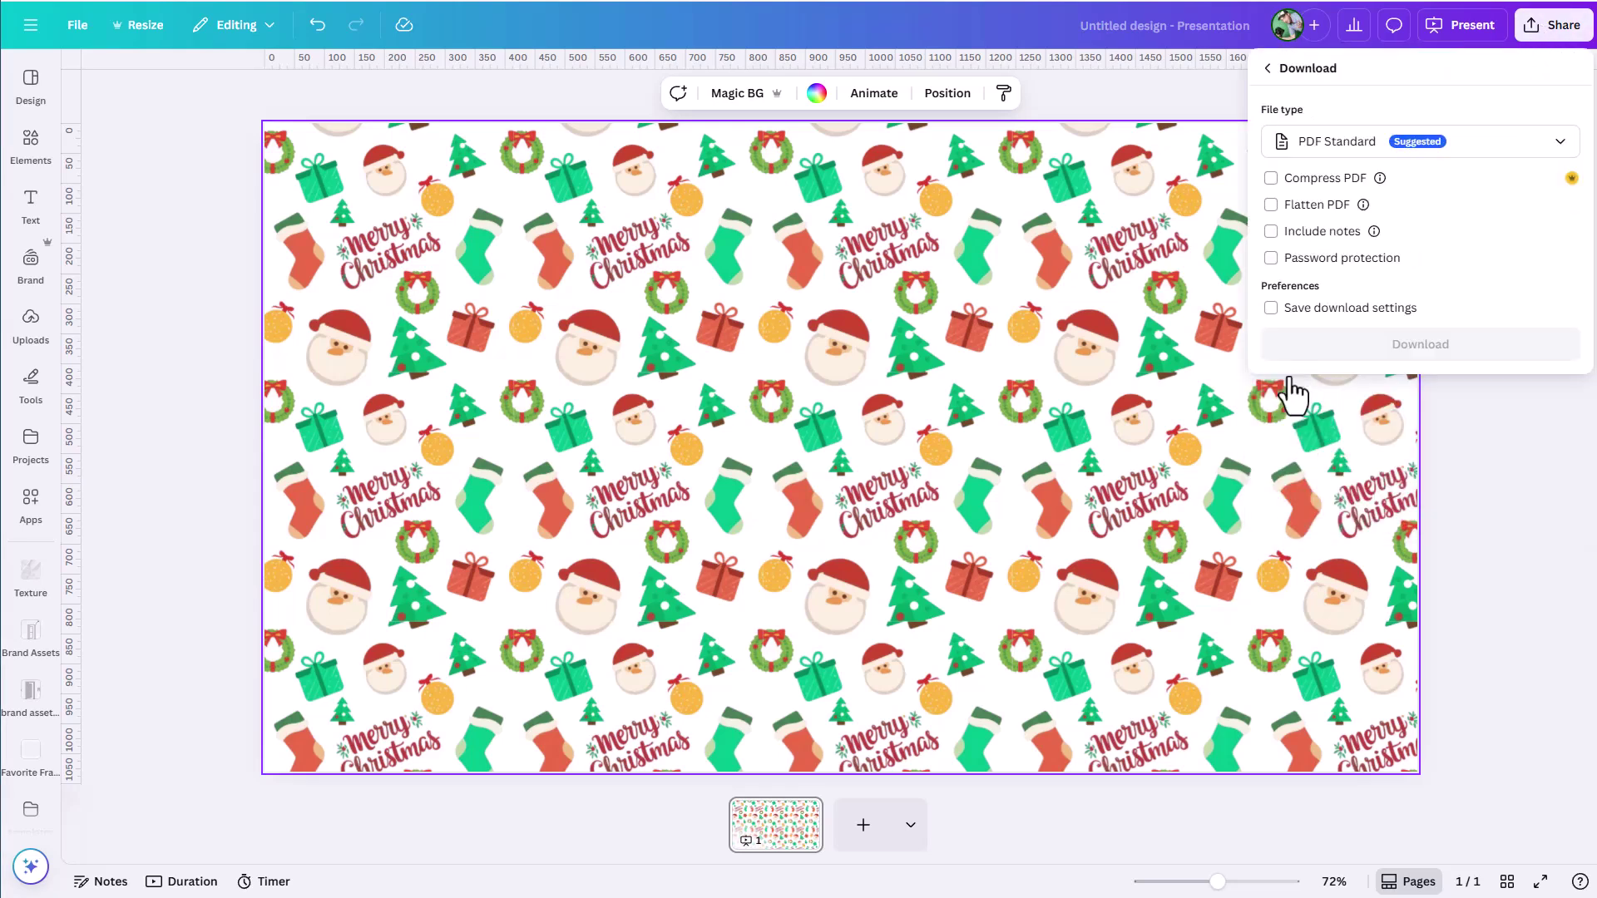
click(1376, 148)
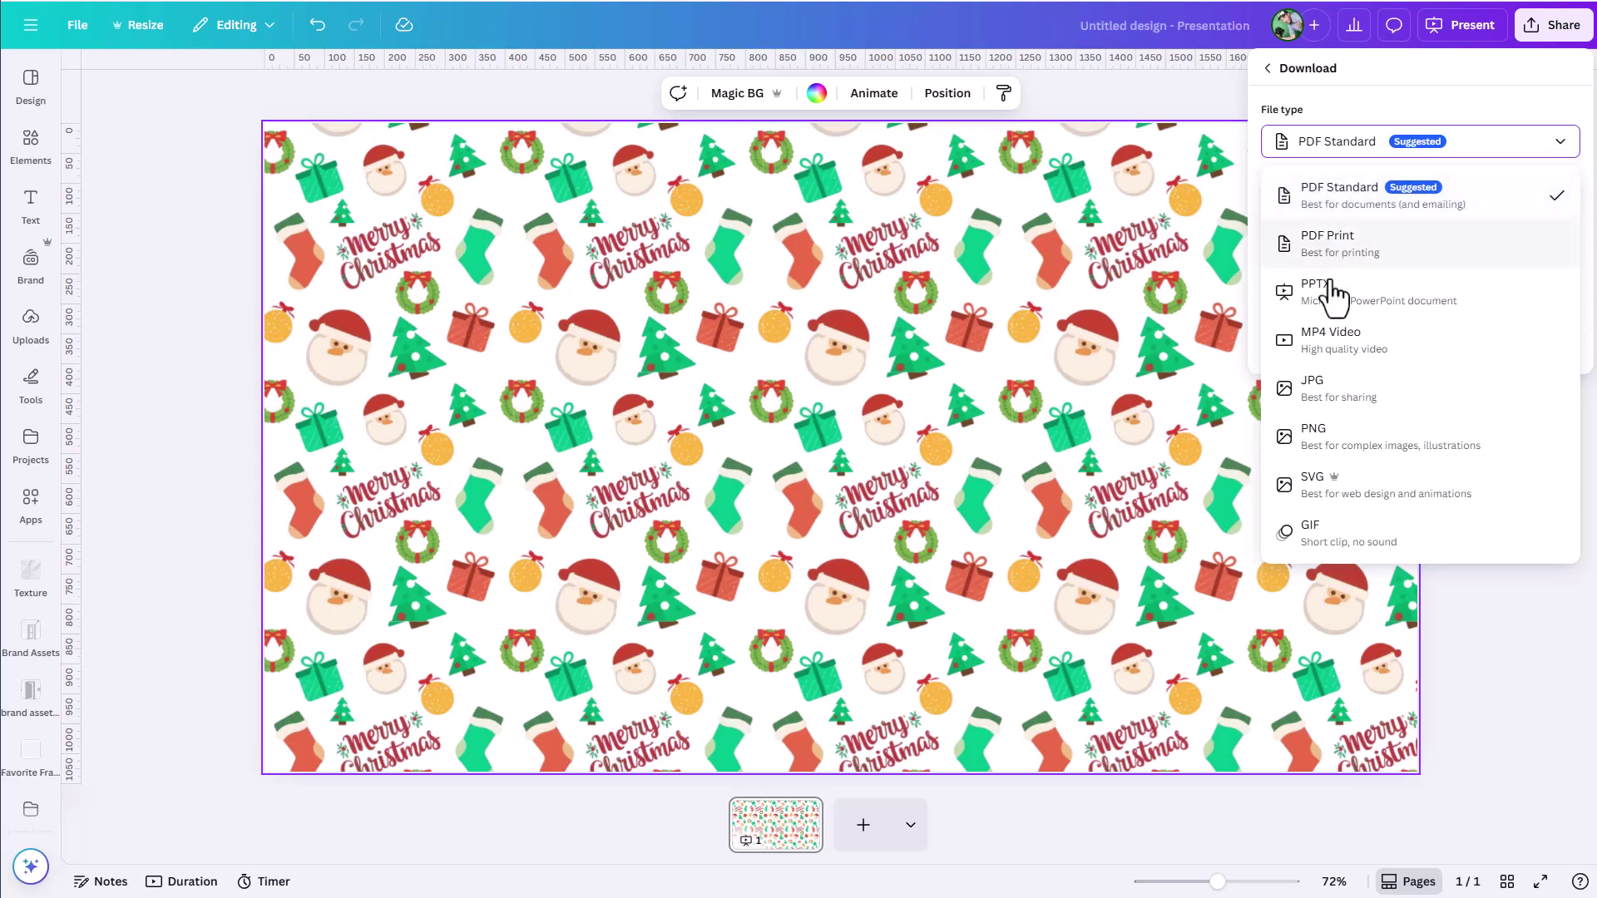
click(1343, 438)
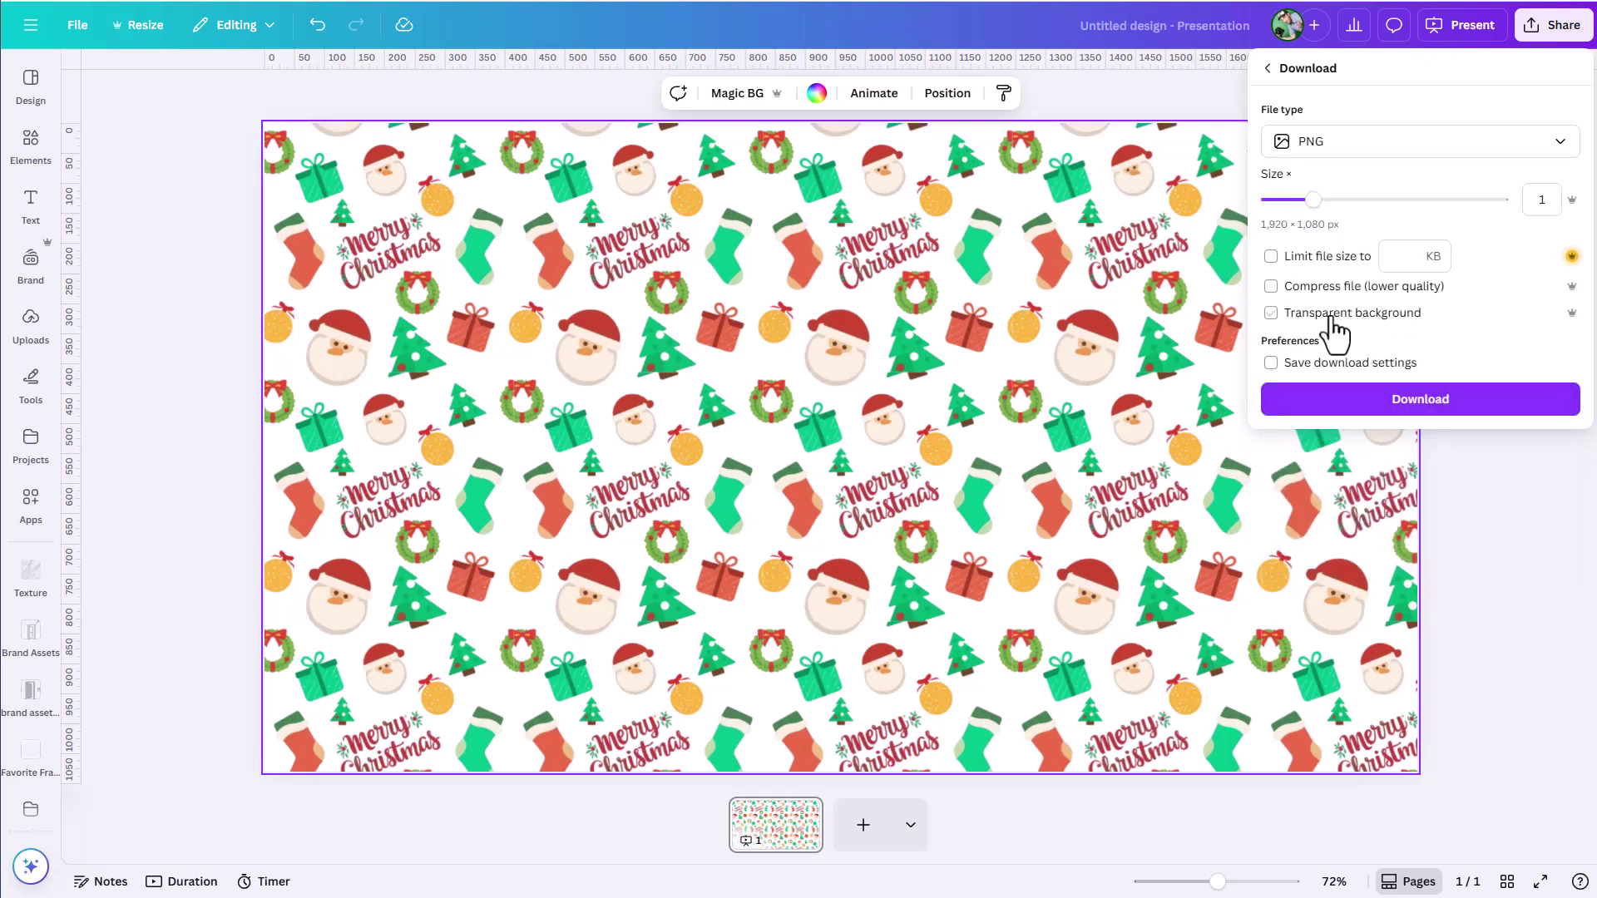
drag(1316, 203, 1405, 210)
Download the page and save the file as Christmas Background Pattern
click(1462, 400)
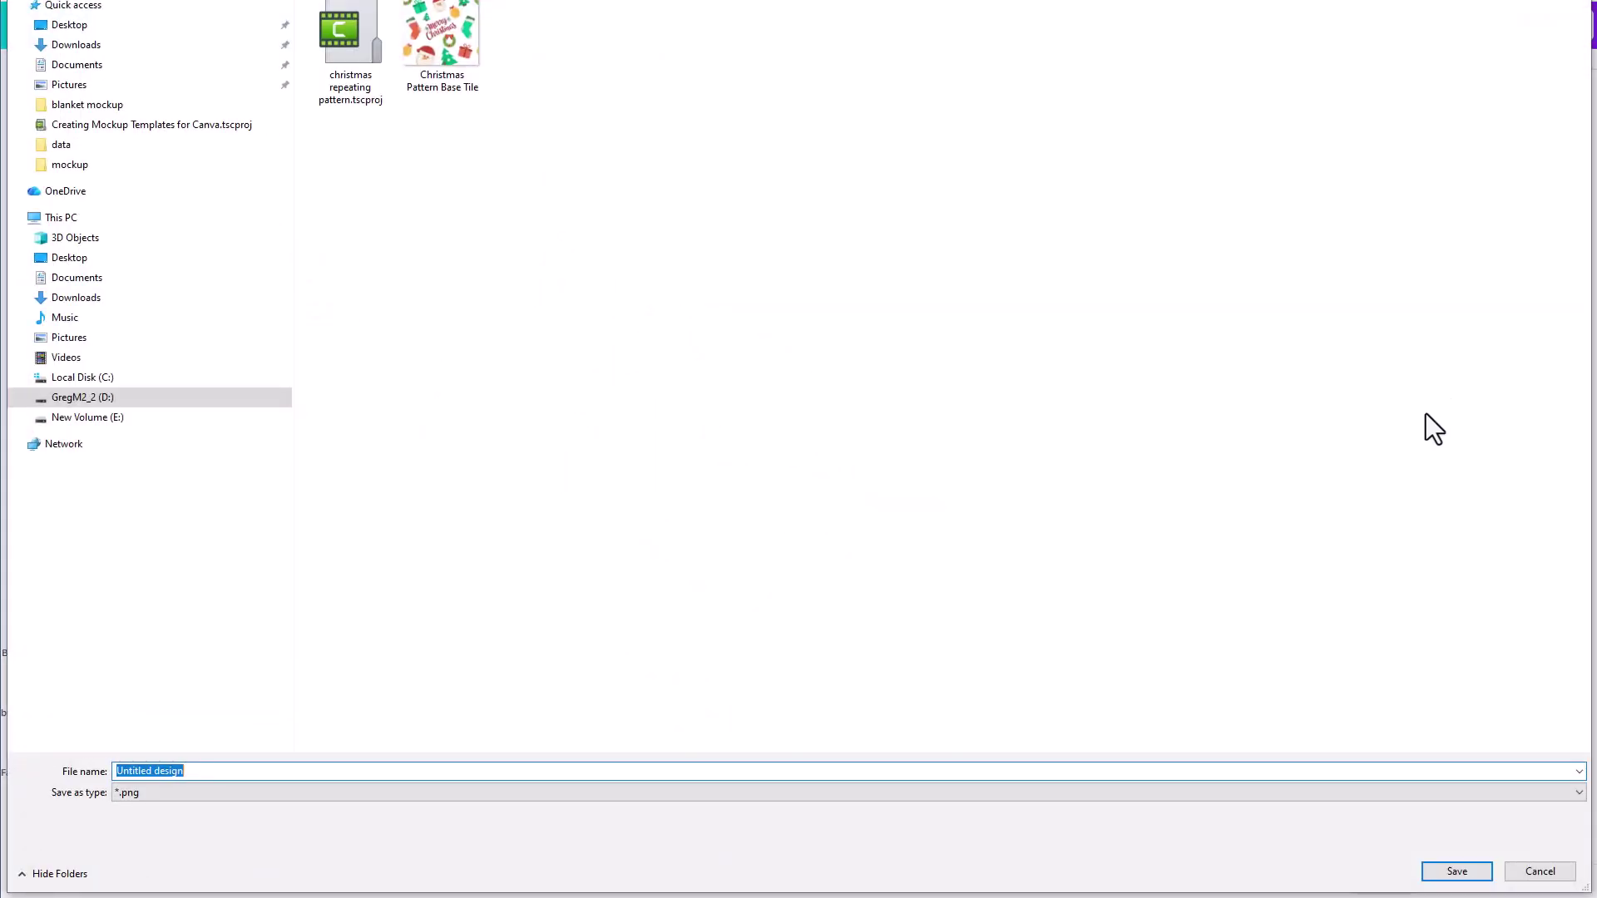
text(Chris)
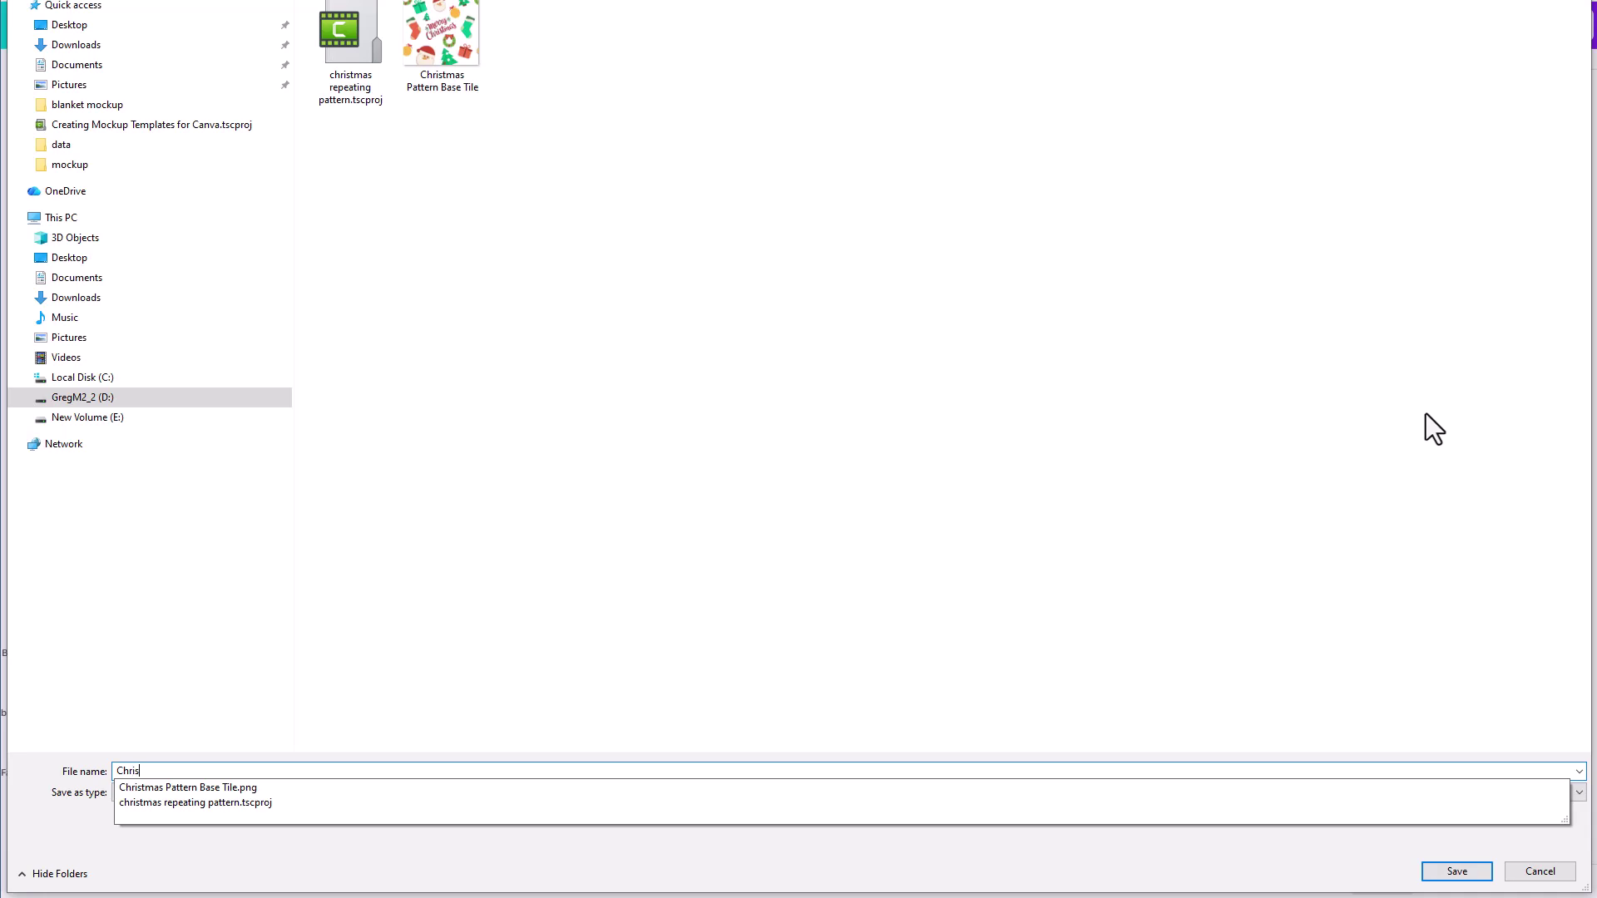
text(tmas Bac)
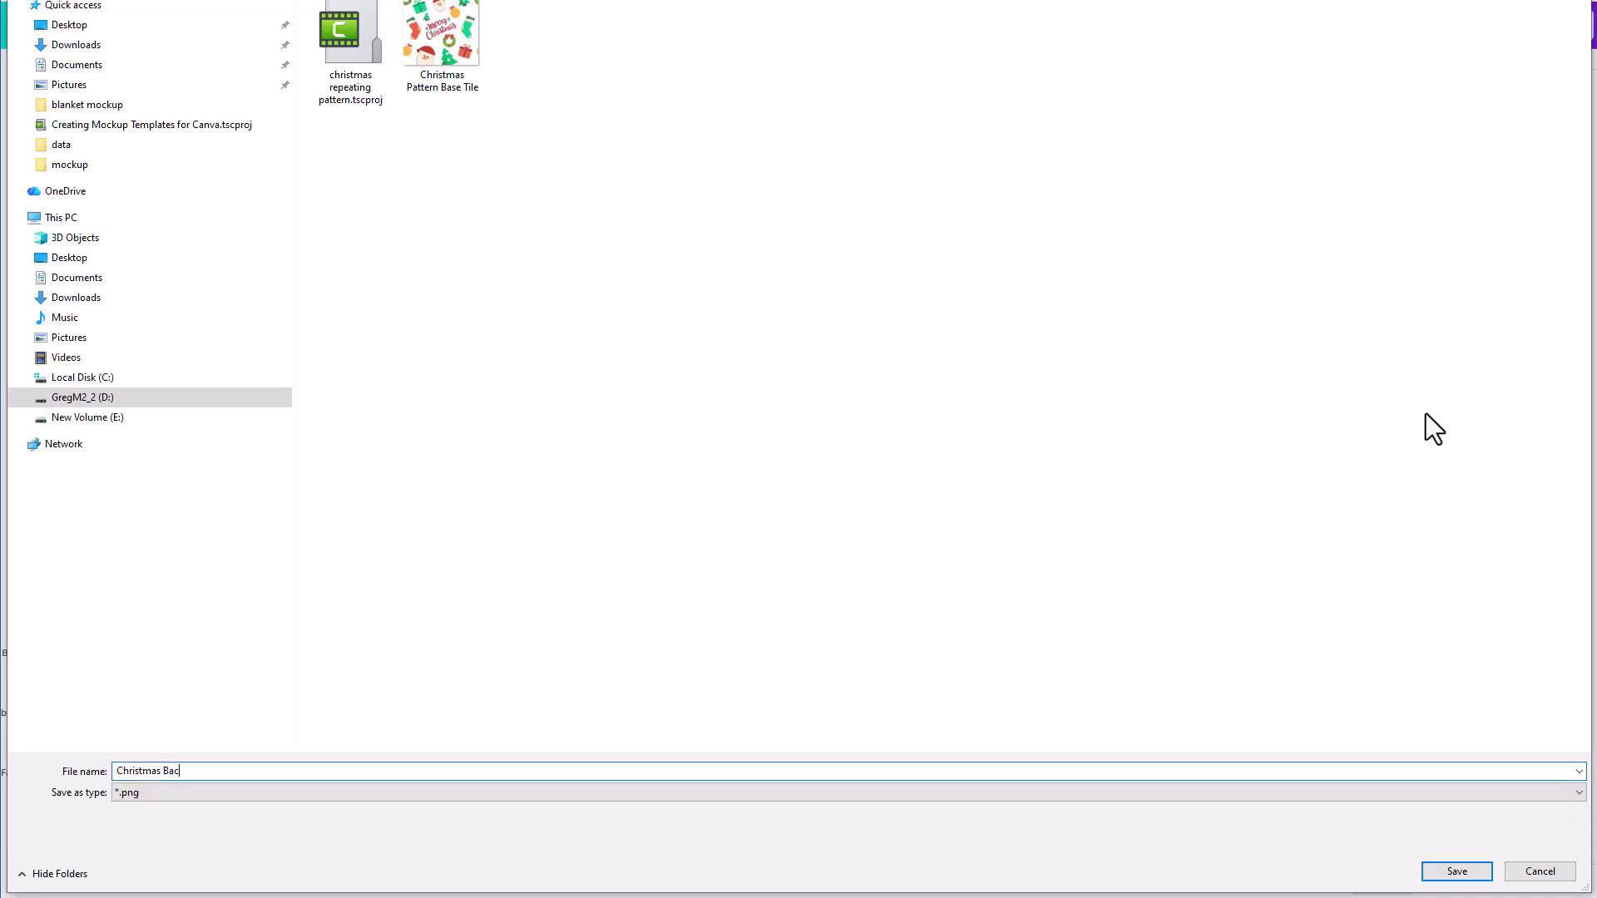
text(Pattern)
key(Return)
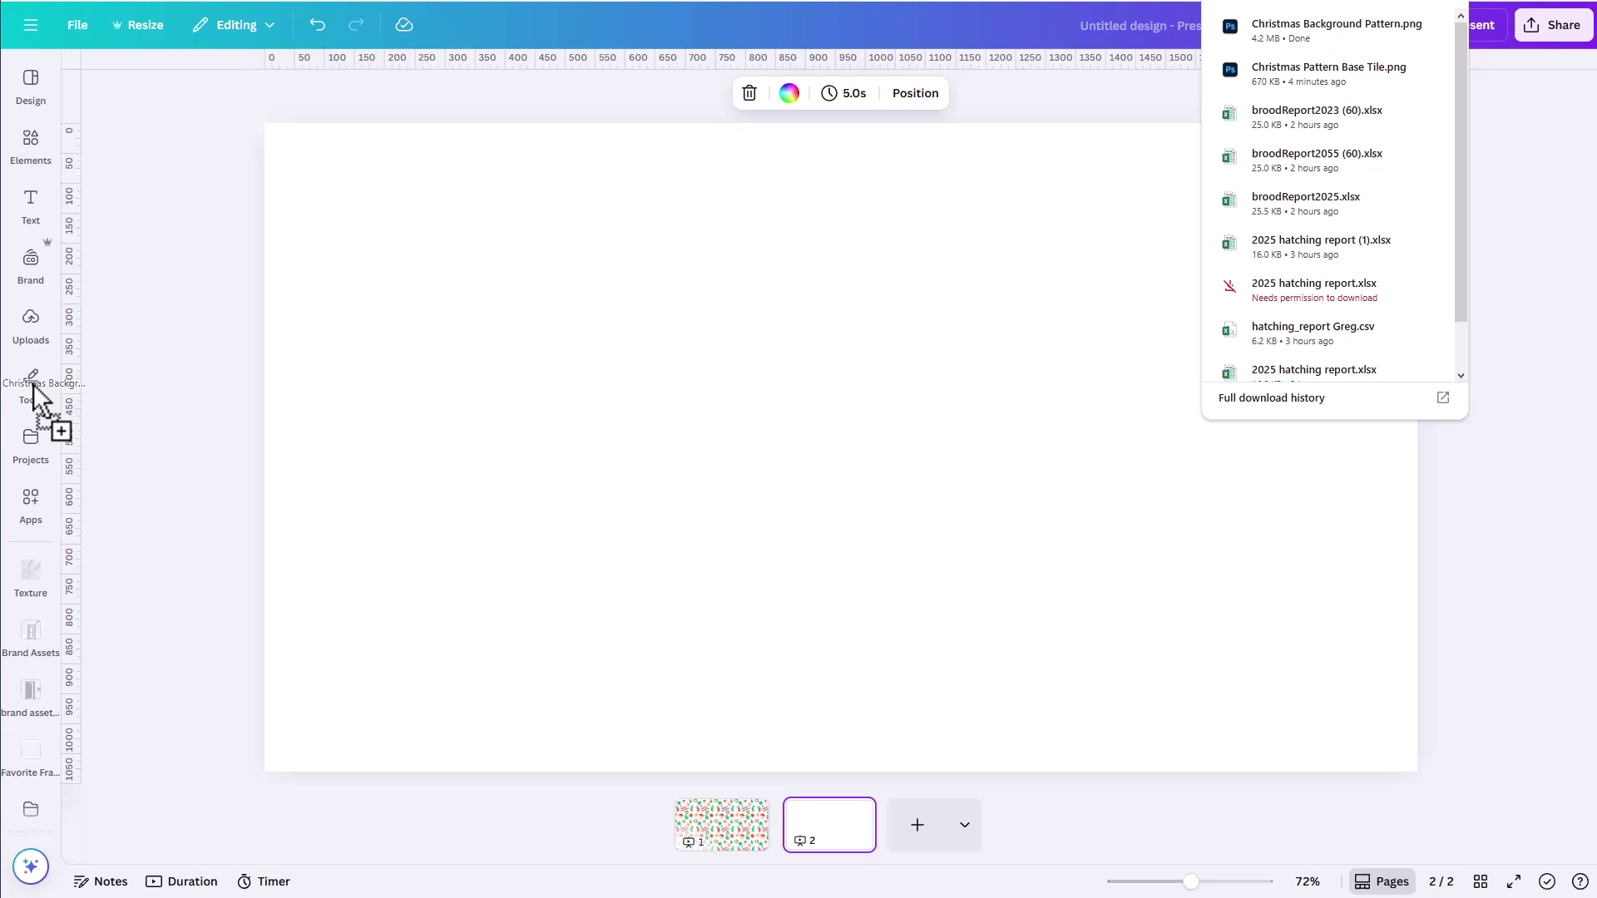
Upload the downloaded Christmas Background Pattern.png and add it to the blank second page
drag(33, 391, 31, 331)
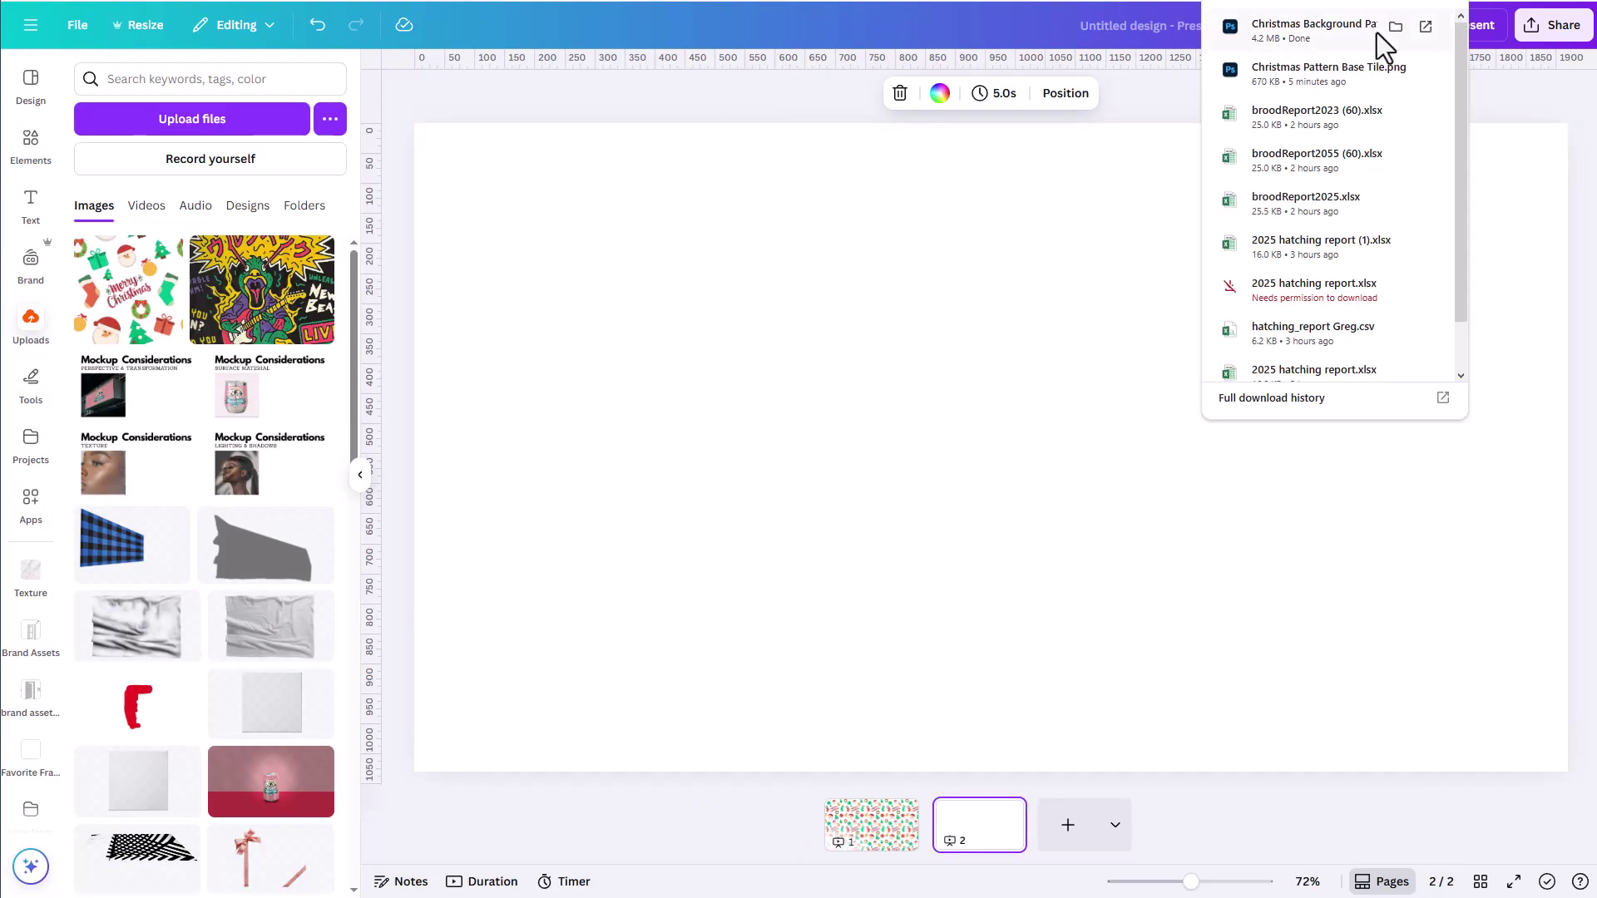
drag(1373, 42, 220, 295)
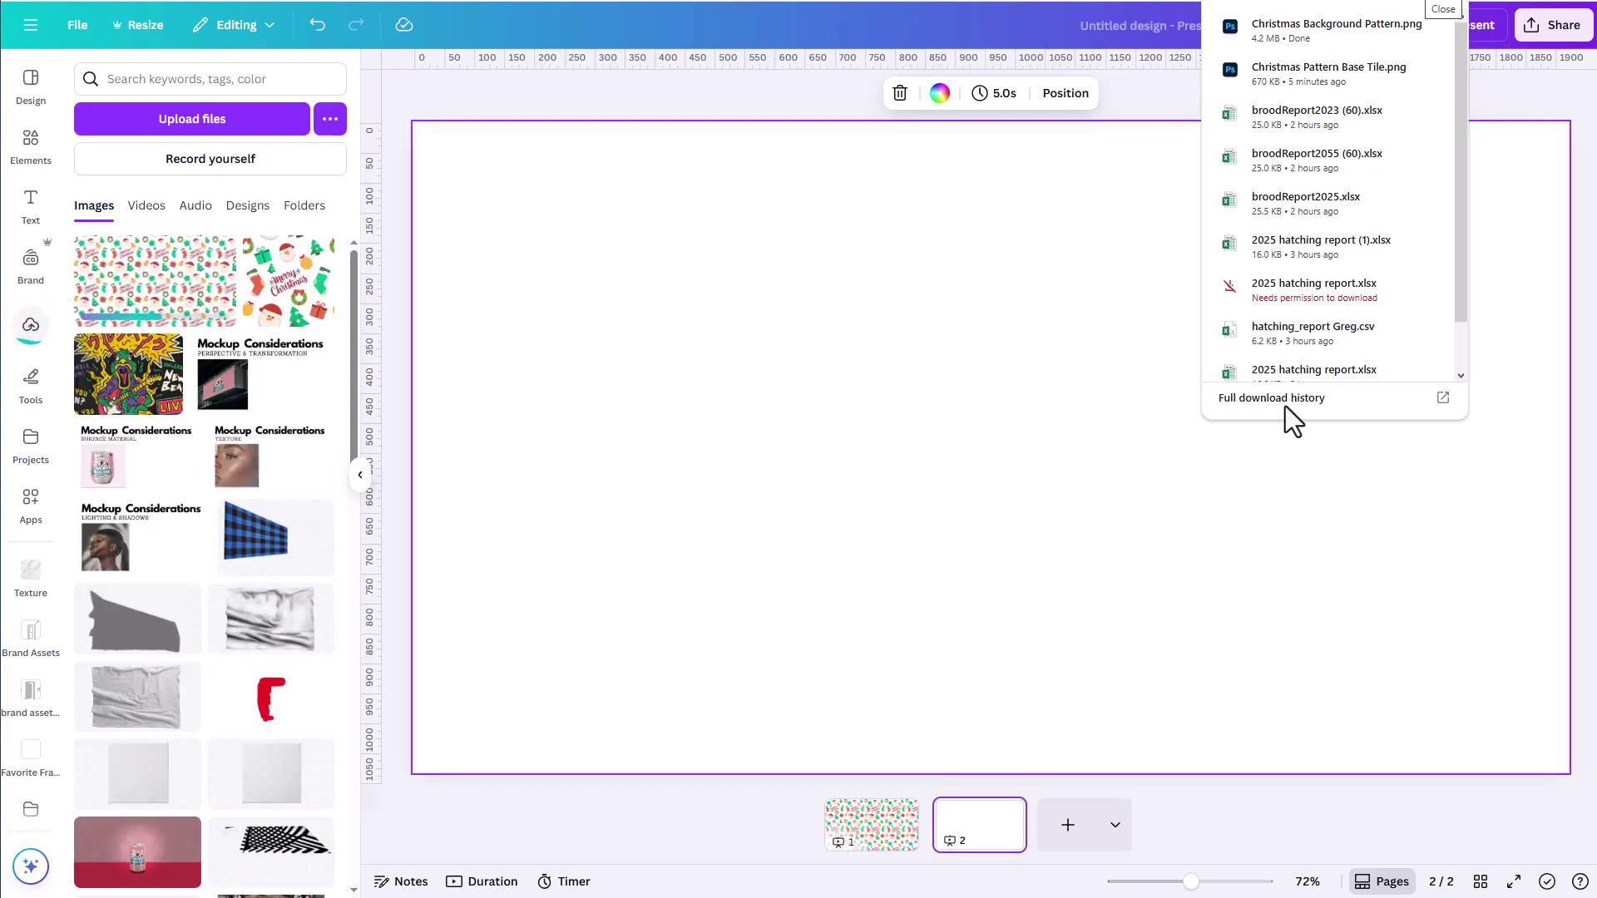
drag(1192, 881, 1165, 886)
click(125, 258)
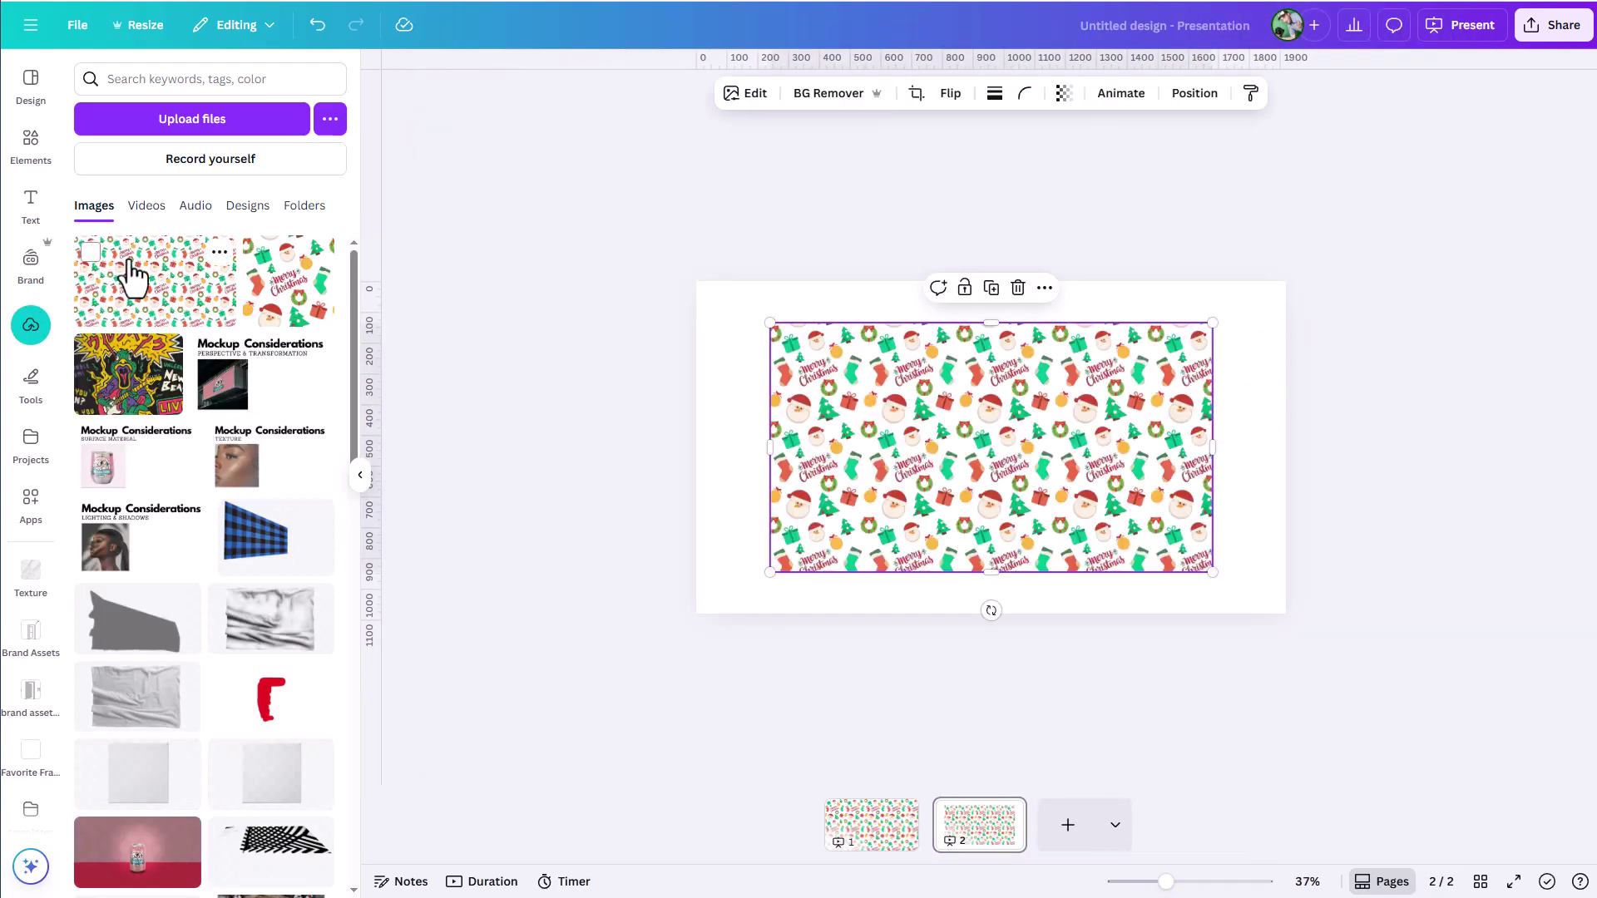
Shift the pattern image past the second page's upper-left corner and enlarge it to cover the entire page
drag(837, 426, 686, 294)
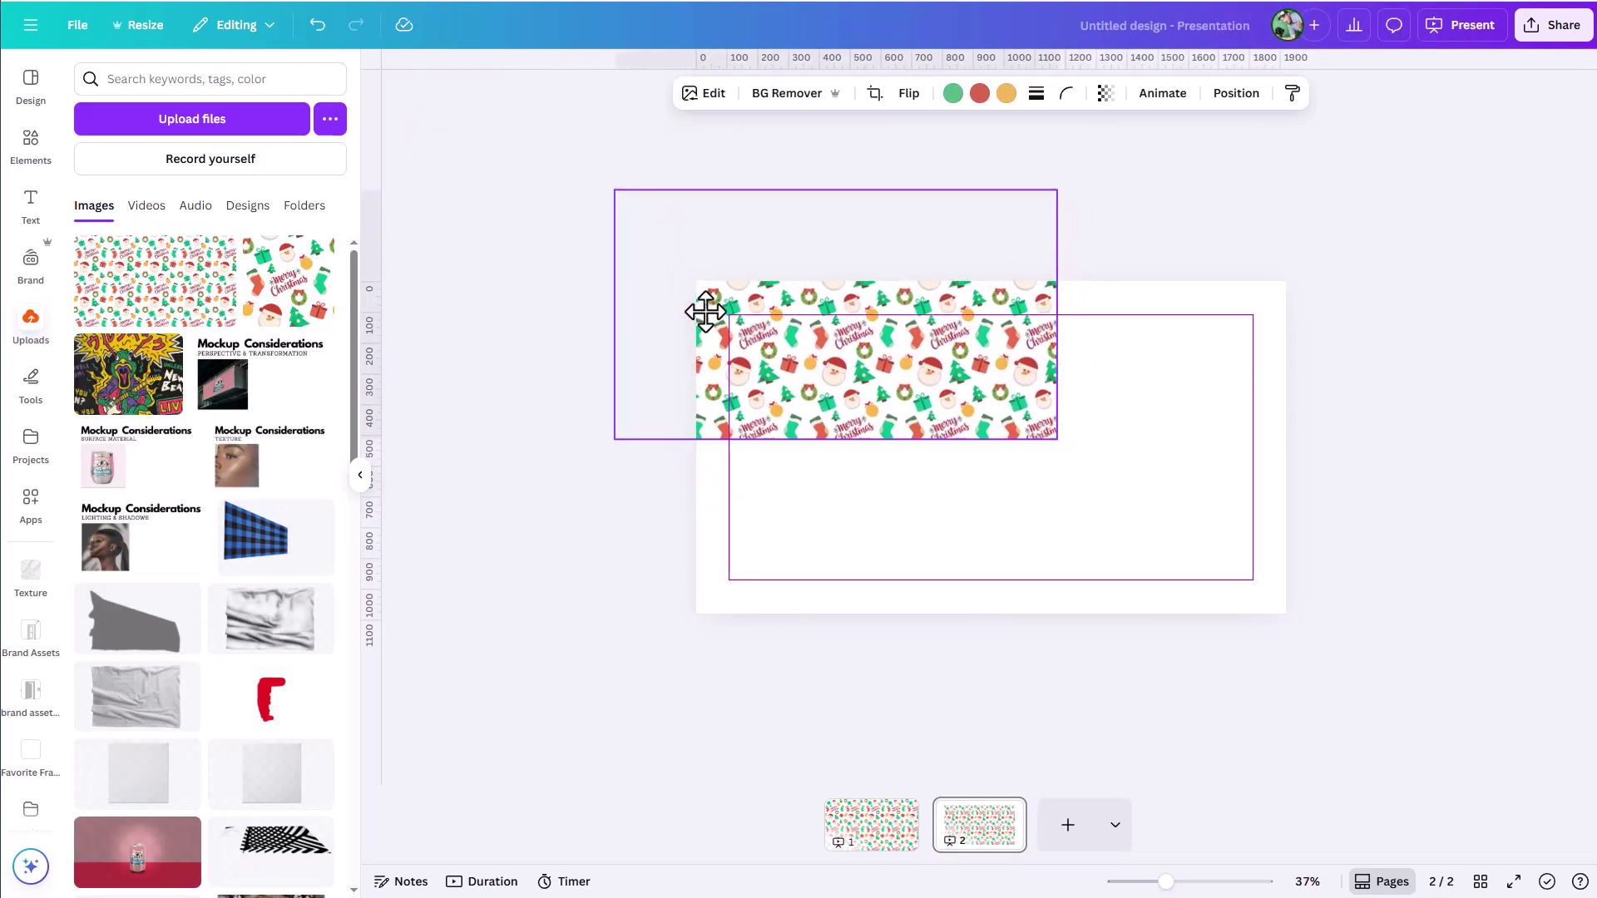
drag(1050, 441, 1540, 749)
drag(1509, 645, 1373, 652)
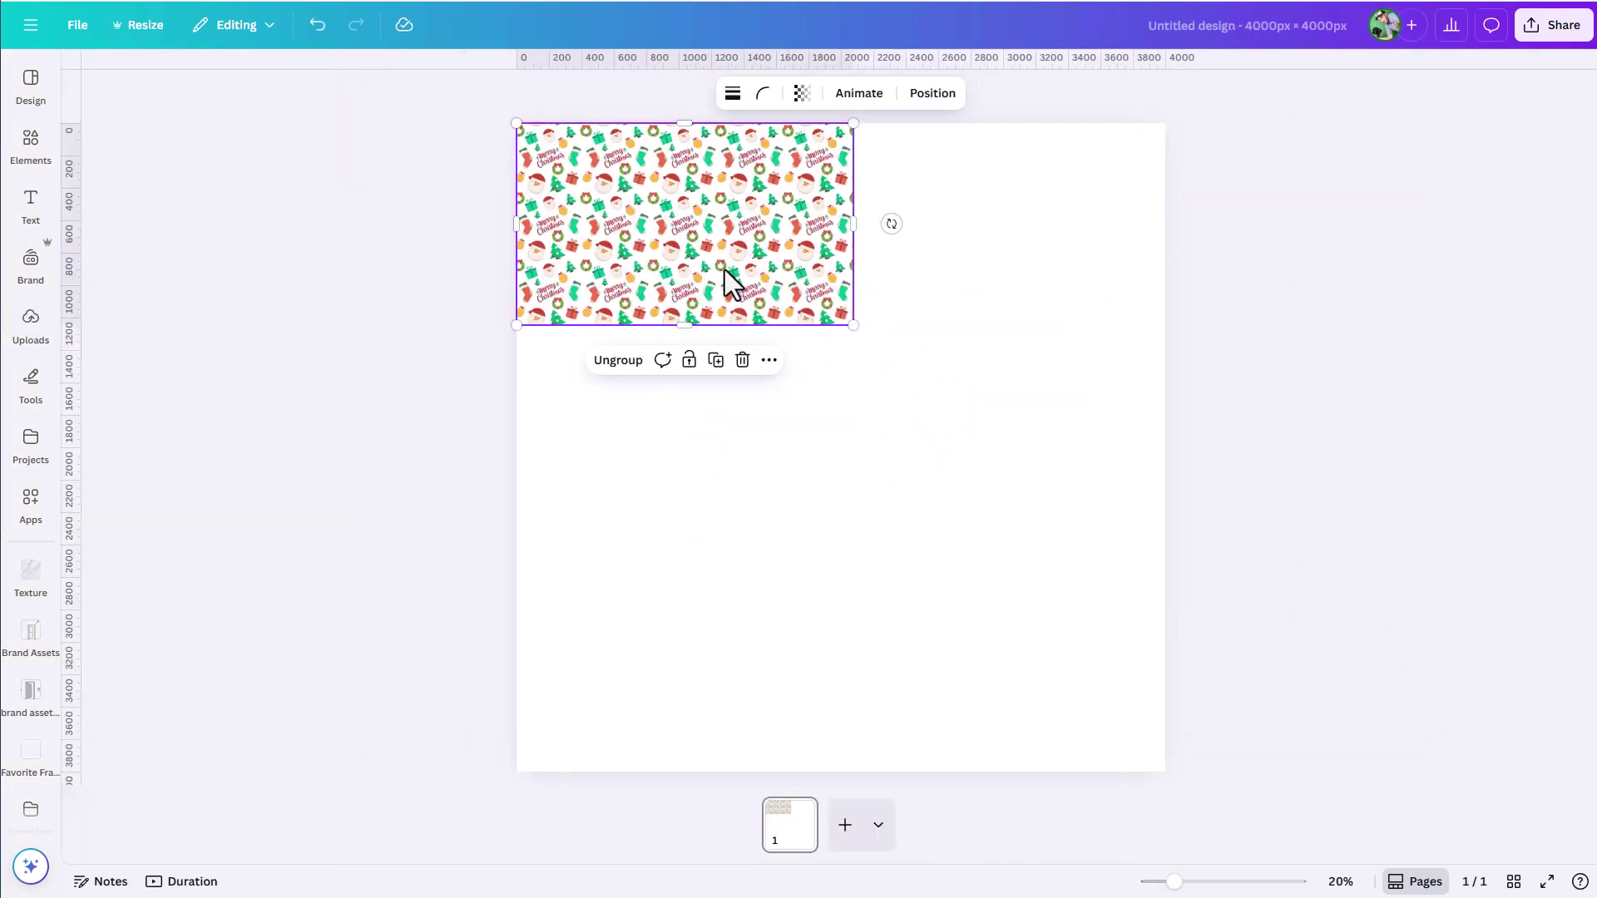
In the 4000 × 4000 px design, duplicate the grouped pattern beside itself and copy the resulting row downward in flush rows
drag(725, 270, 1059, 271)
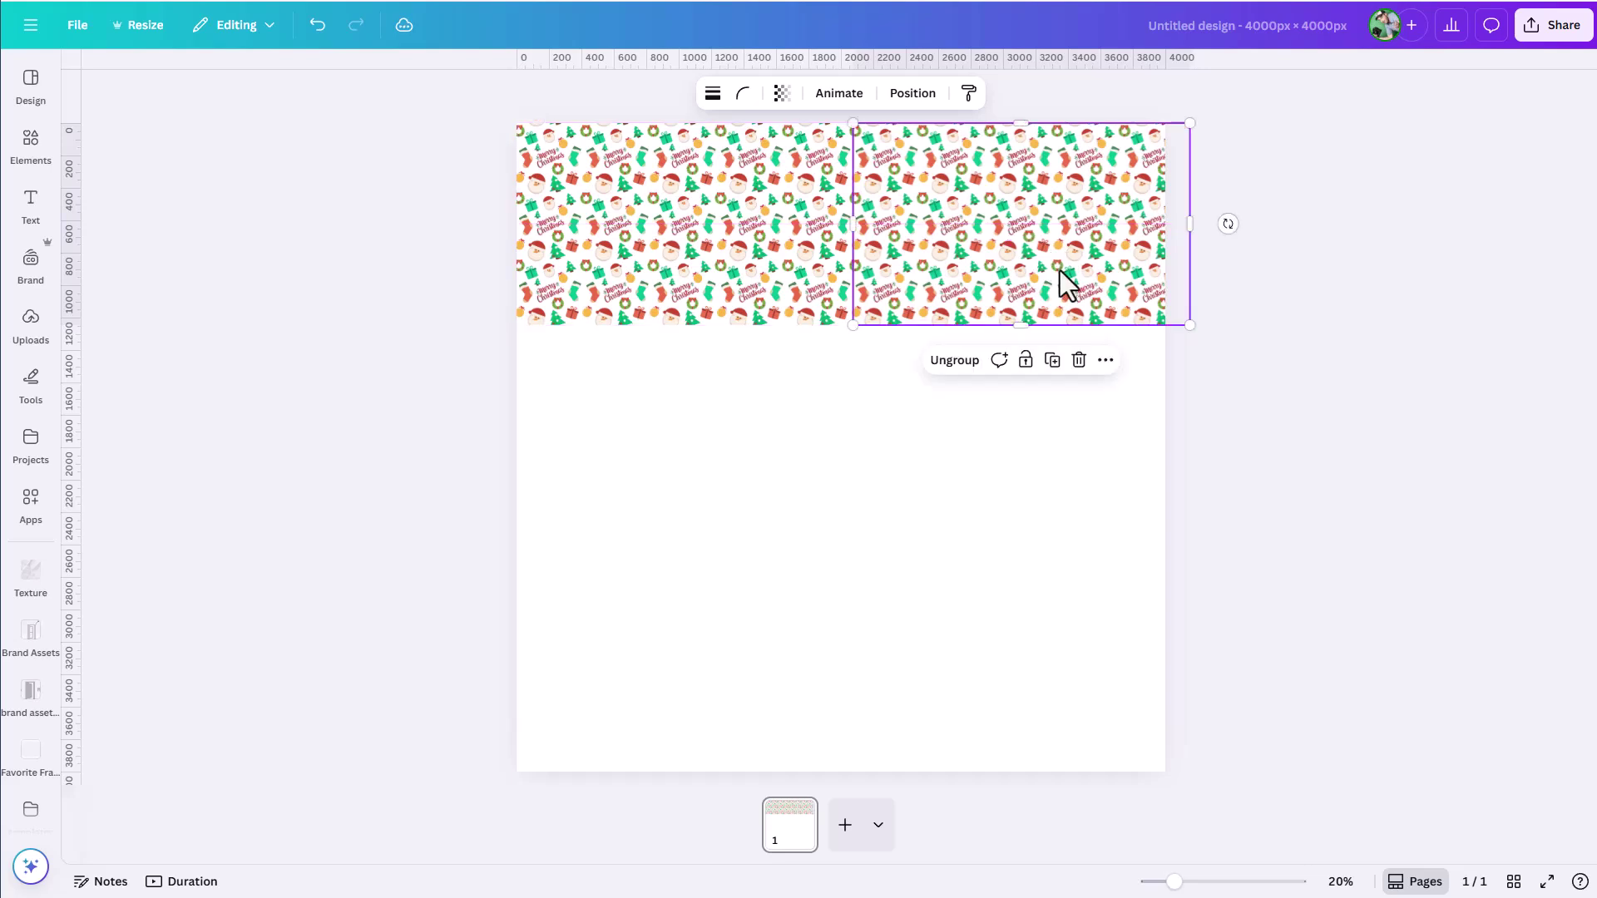
click(732, 522)
click(706, 264)
shift+click(1074, 299)
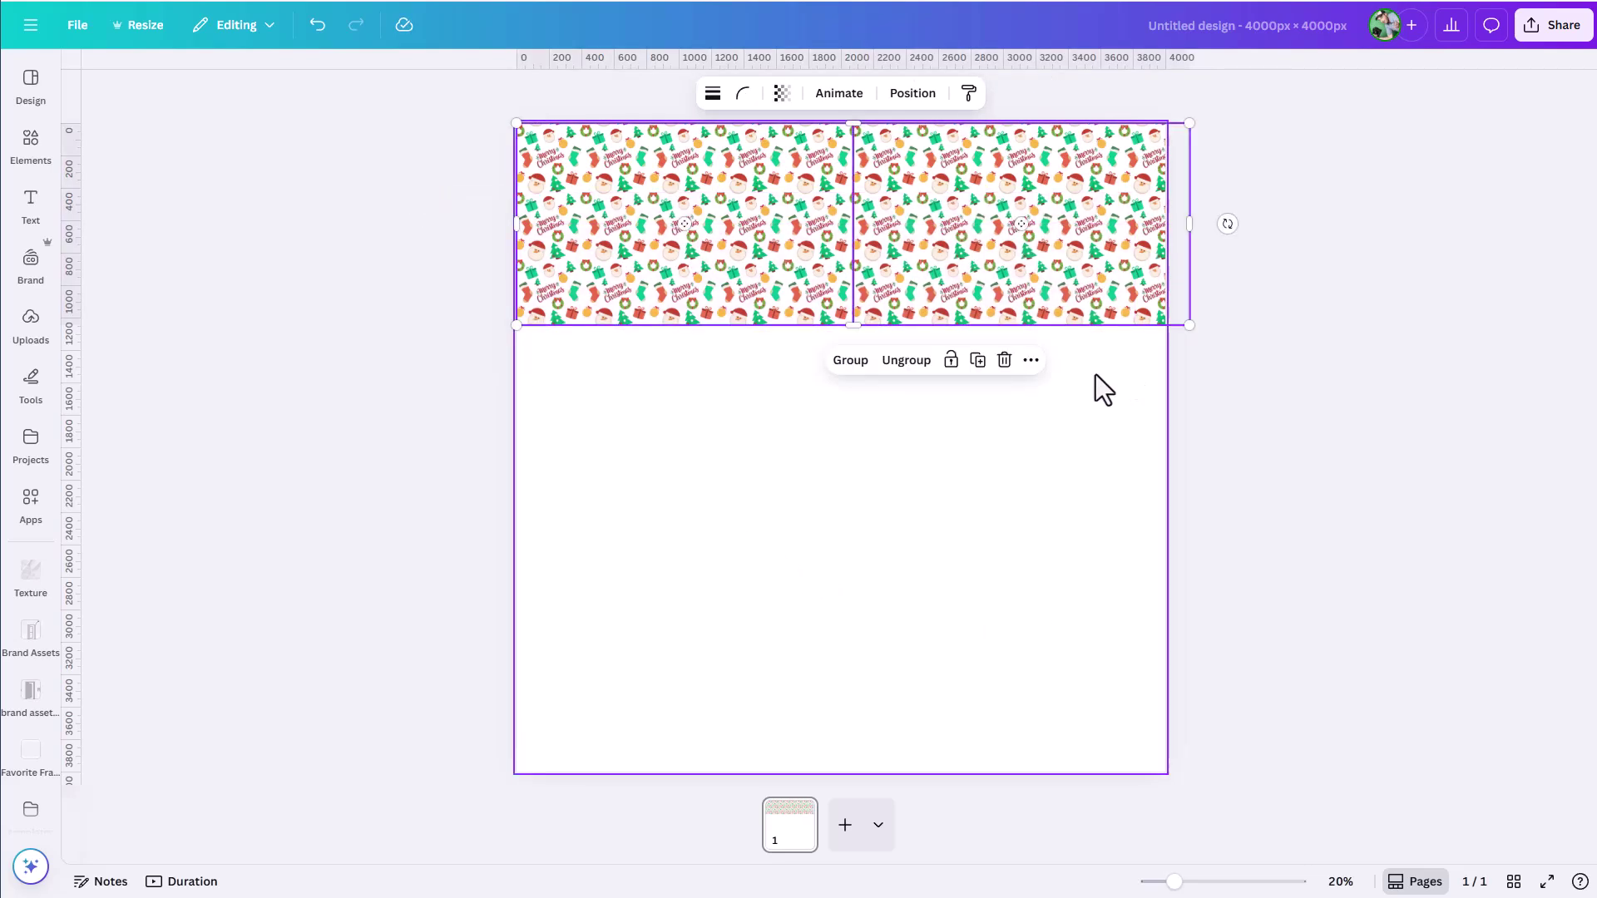
drag(696, 263, 692, 829)
key(ctrl+z)
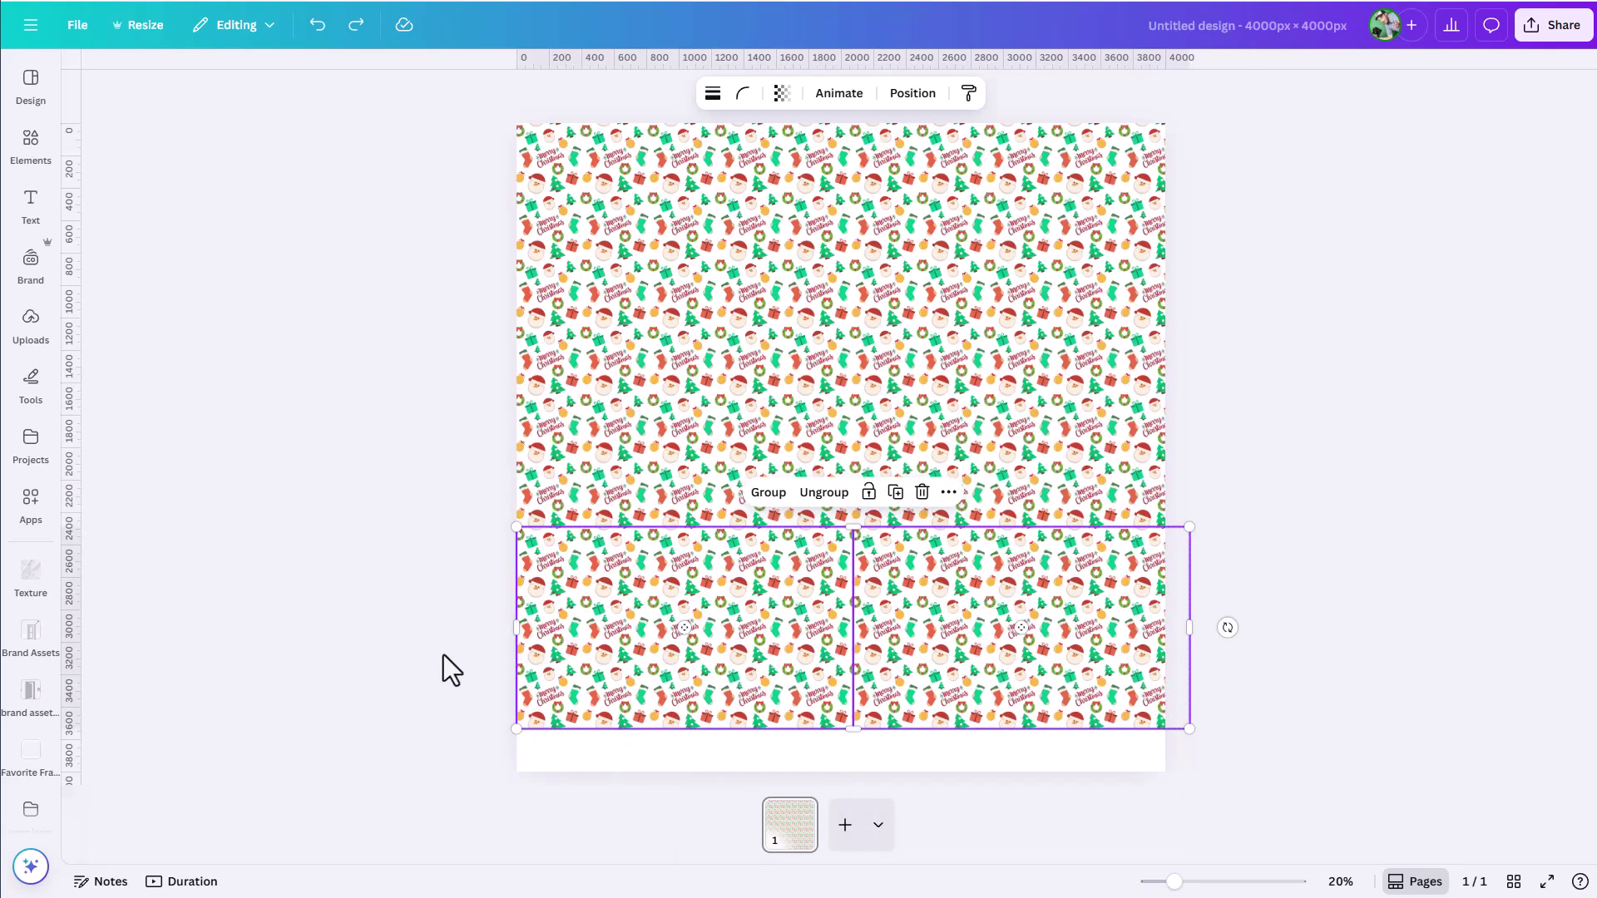
Copy the lowest row of patterns once more directly beneath itself to fill the empty strip at the page's lower edge
click(448, 652)
click(556, 642)
click(483, 614)
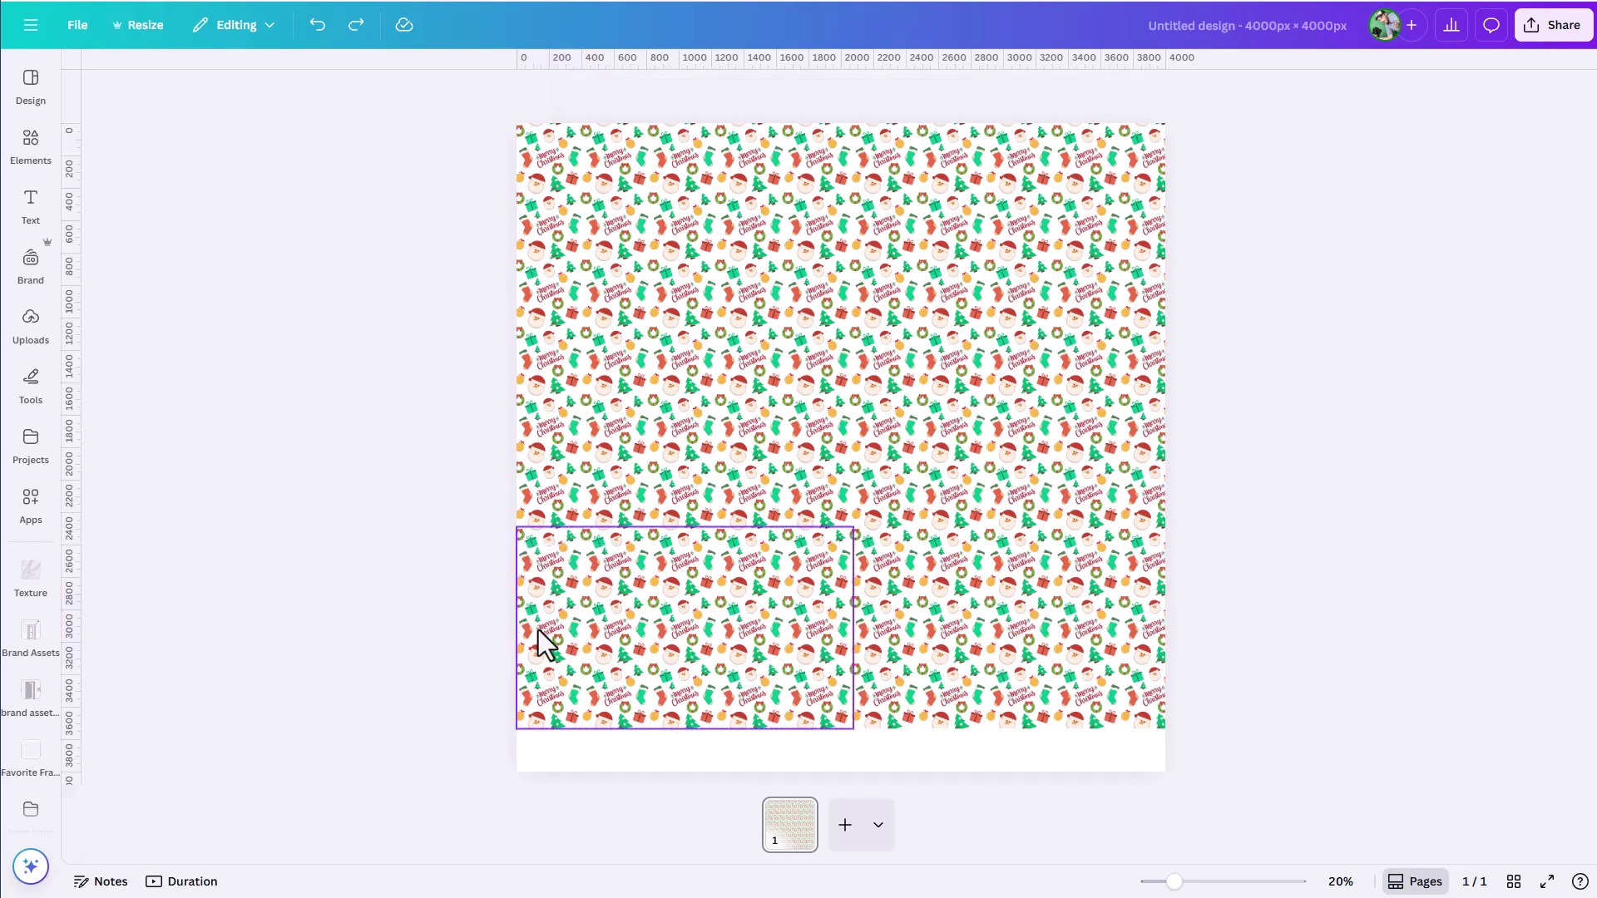
drag(374, 571, 715, 891)
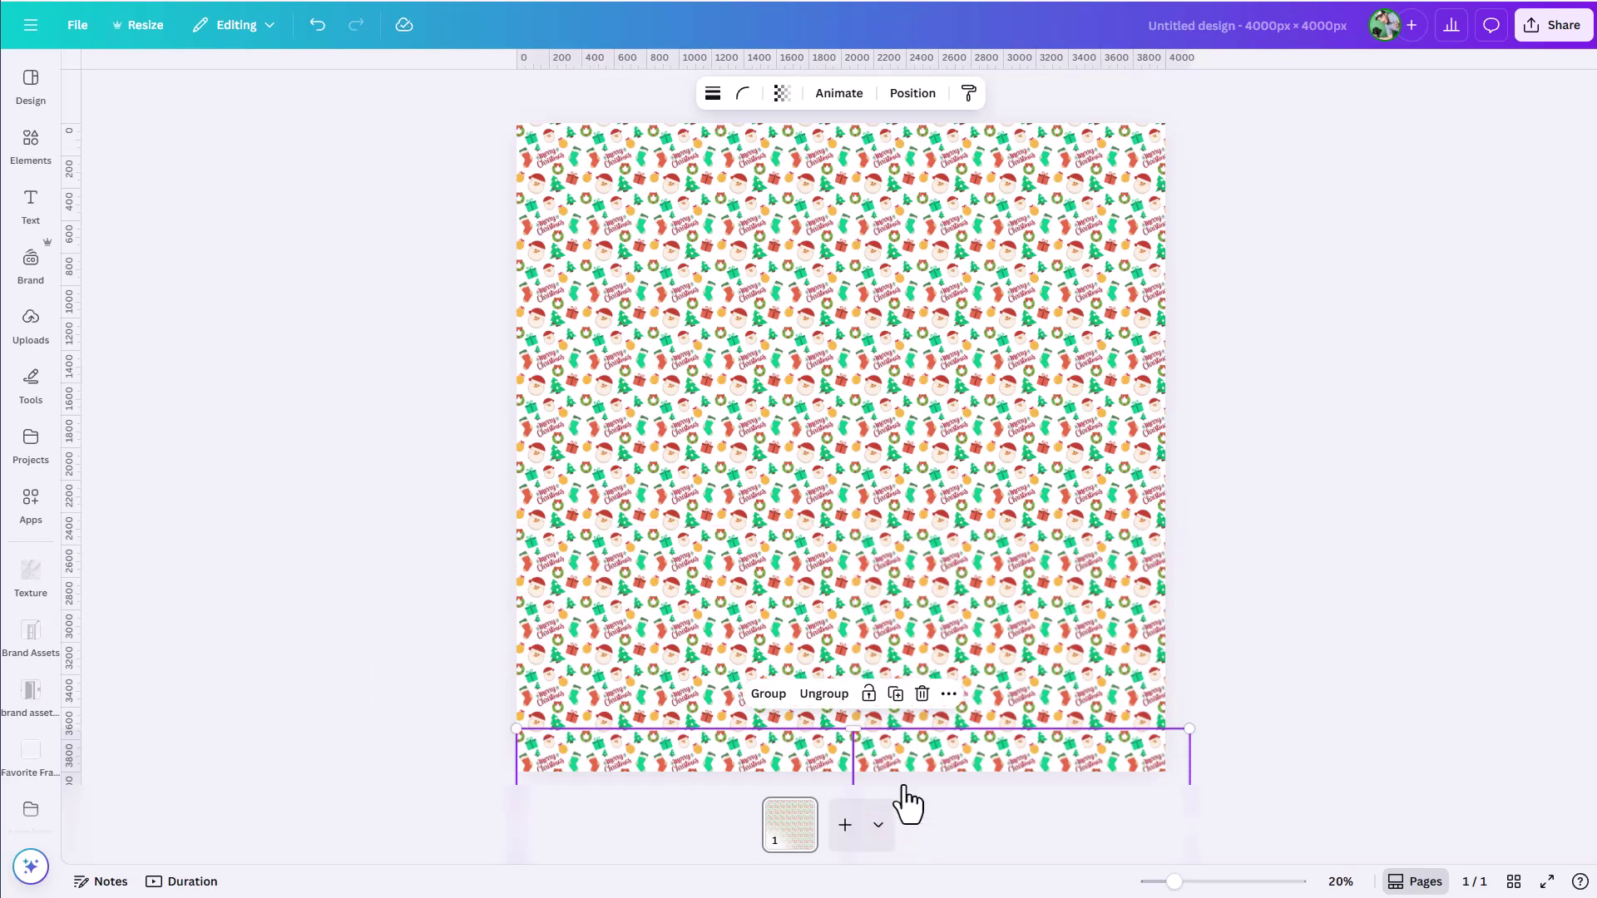
click(1312, 592)
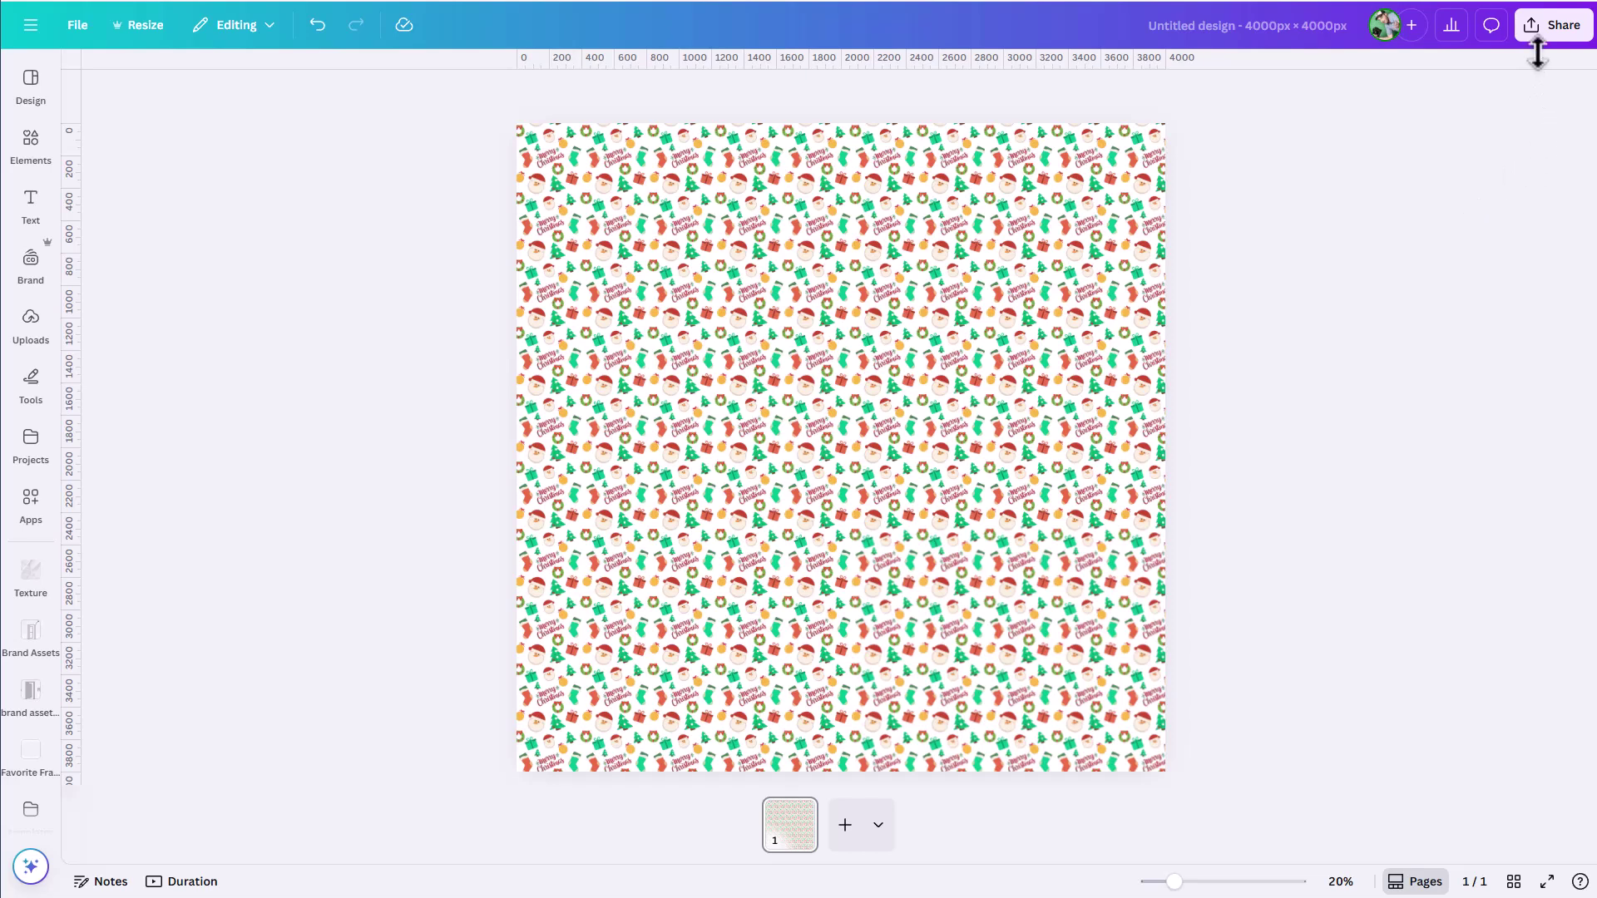
Download the 4000 × 4000 px pattern design as a PNG at size 1
click(1549, 26)
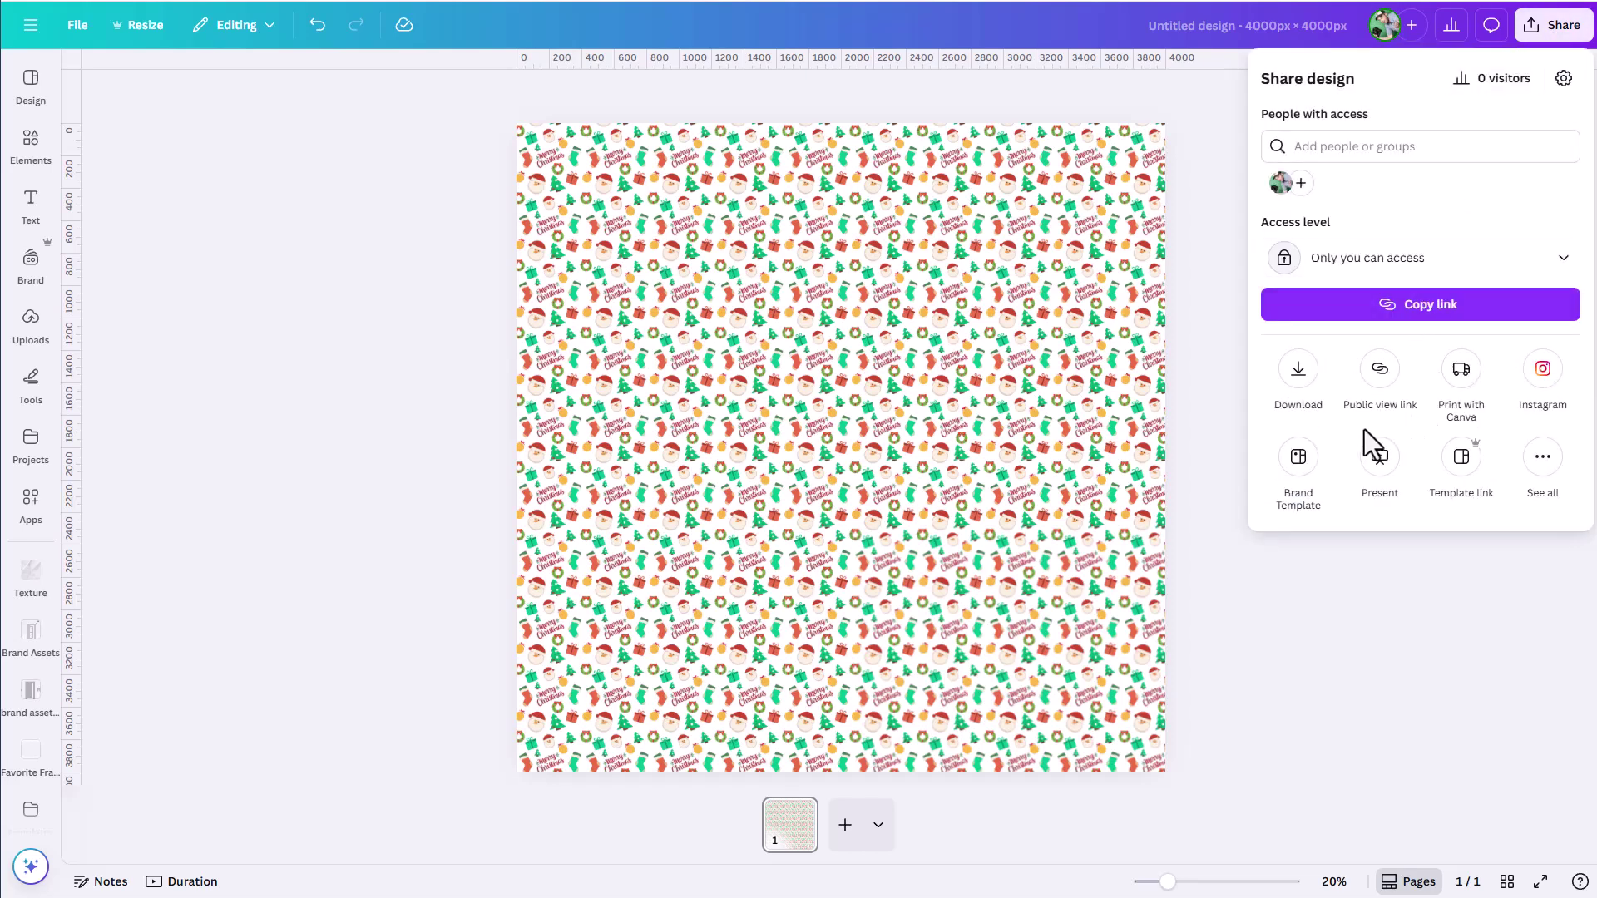
click(1295, 381)
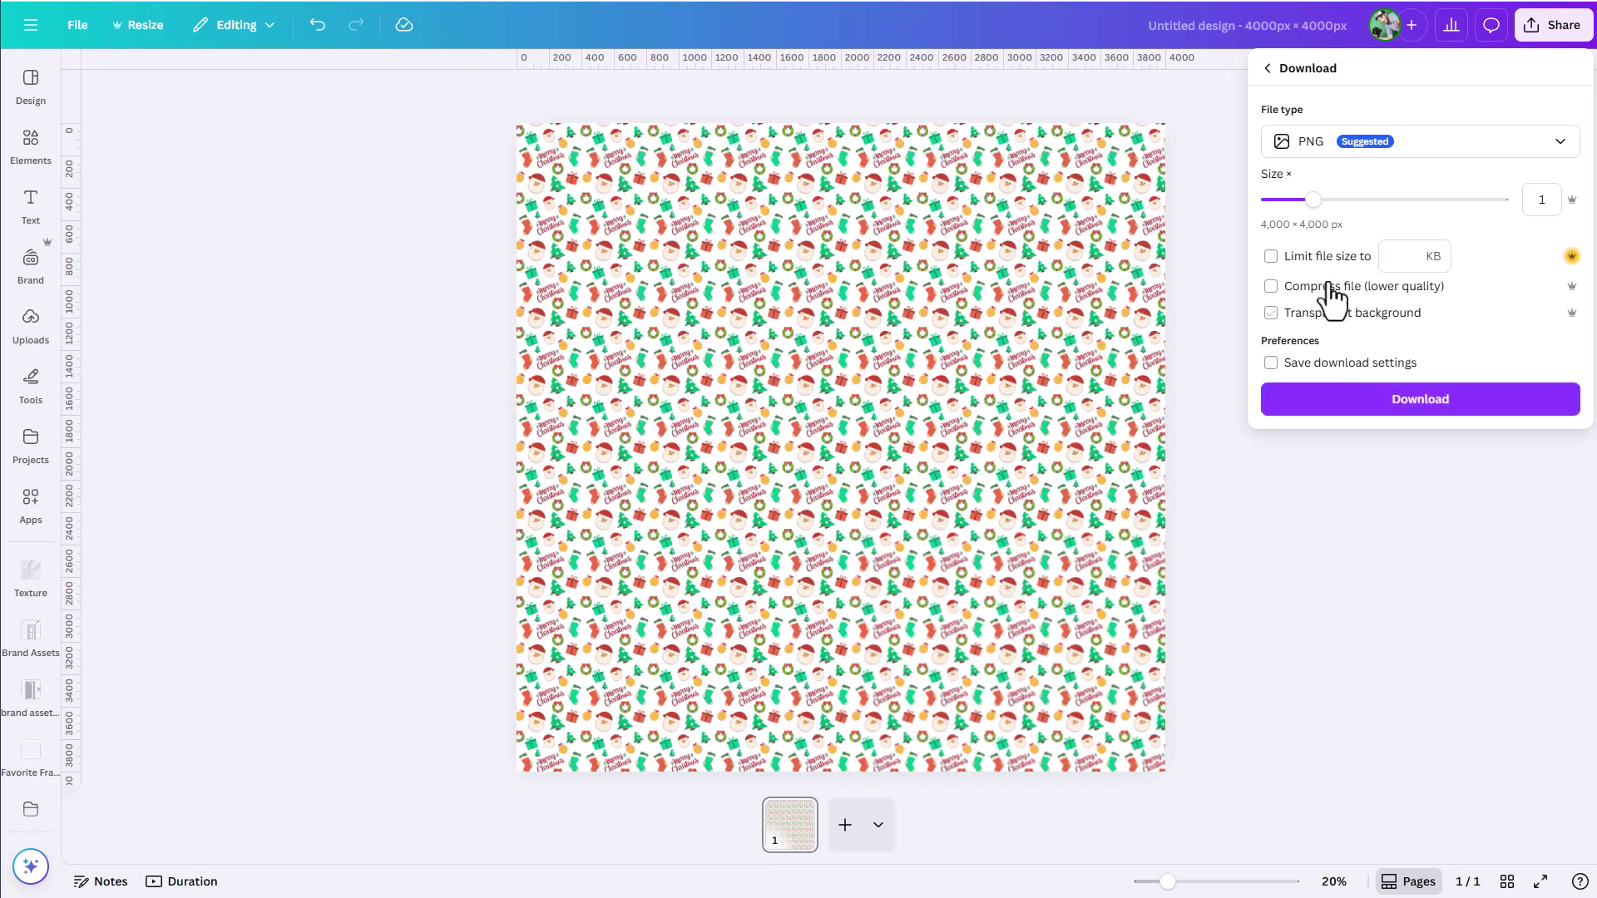
click(1353, 406)
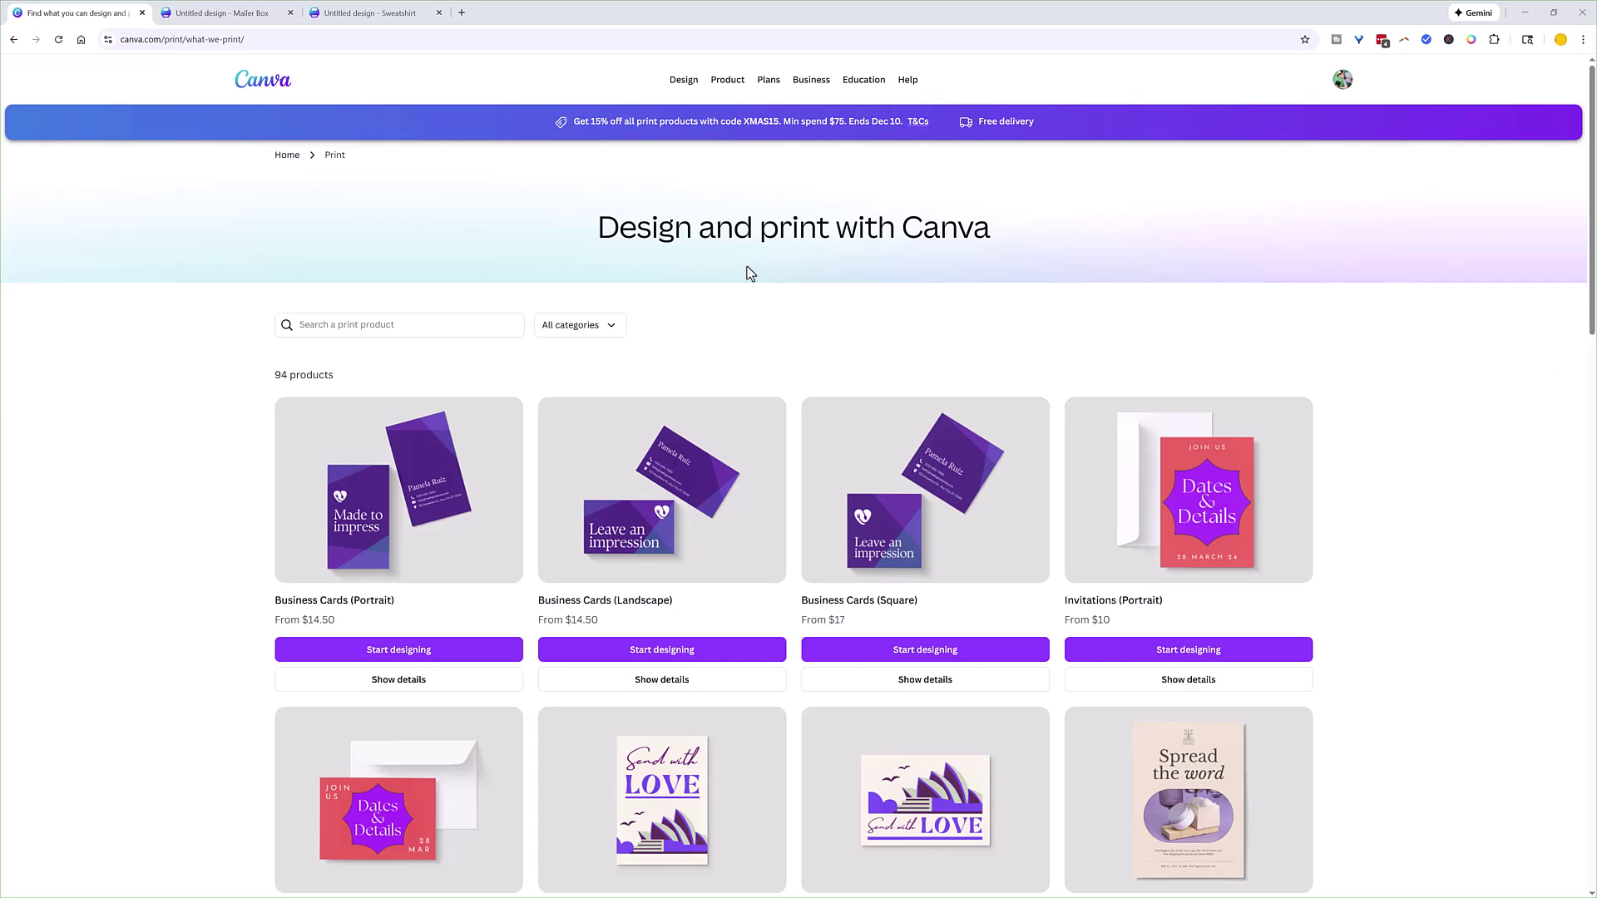
Browse the Canva print product categories and catalog for items the pattern could be printed on
click(610, 327)
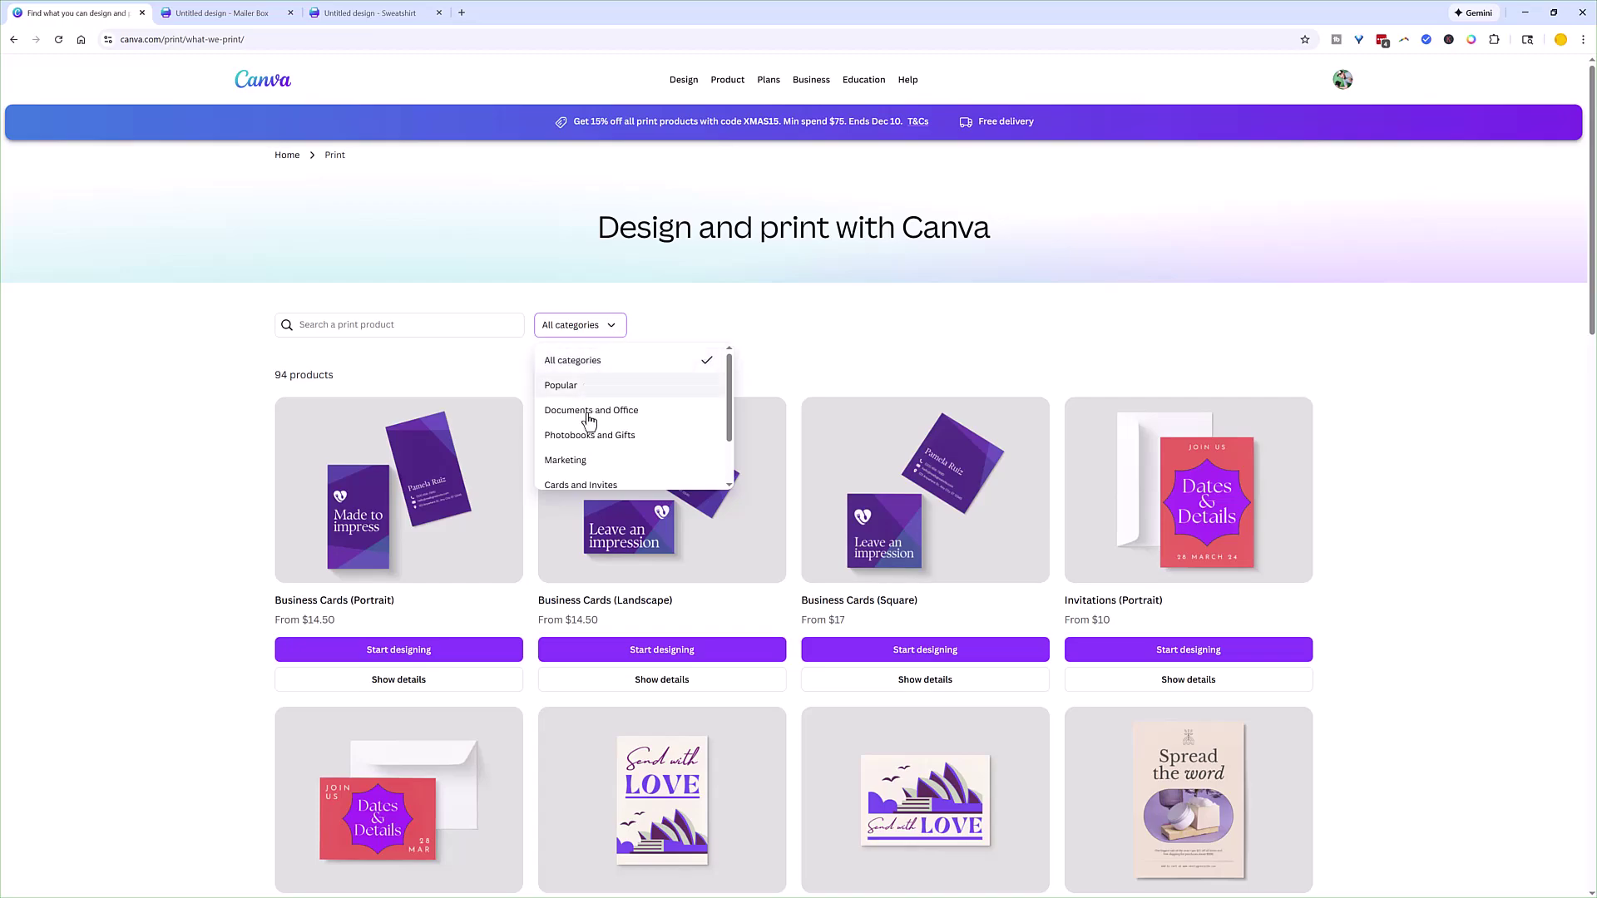
click(574, 457)
scroll(590, 468, down, 20)
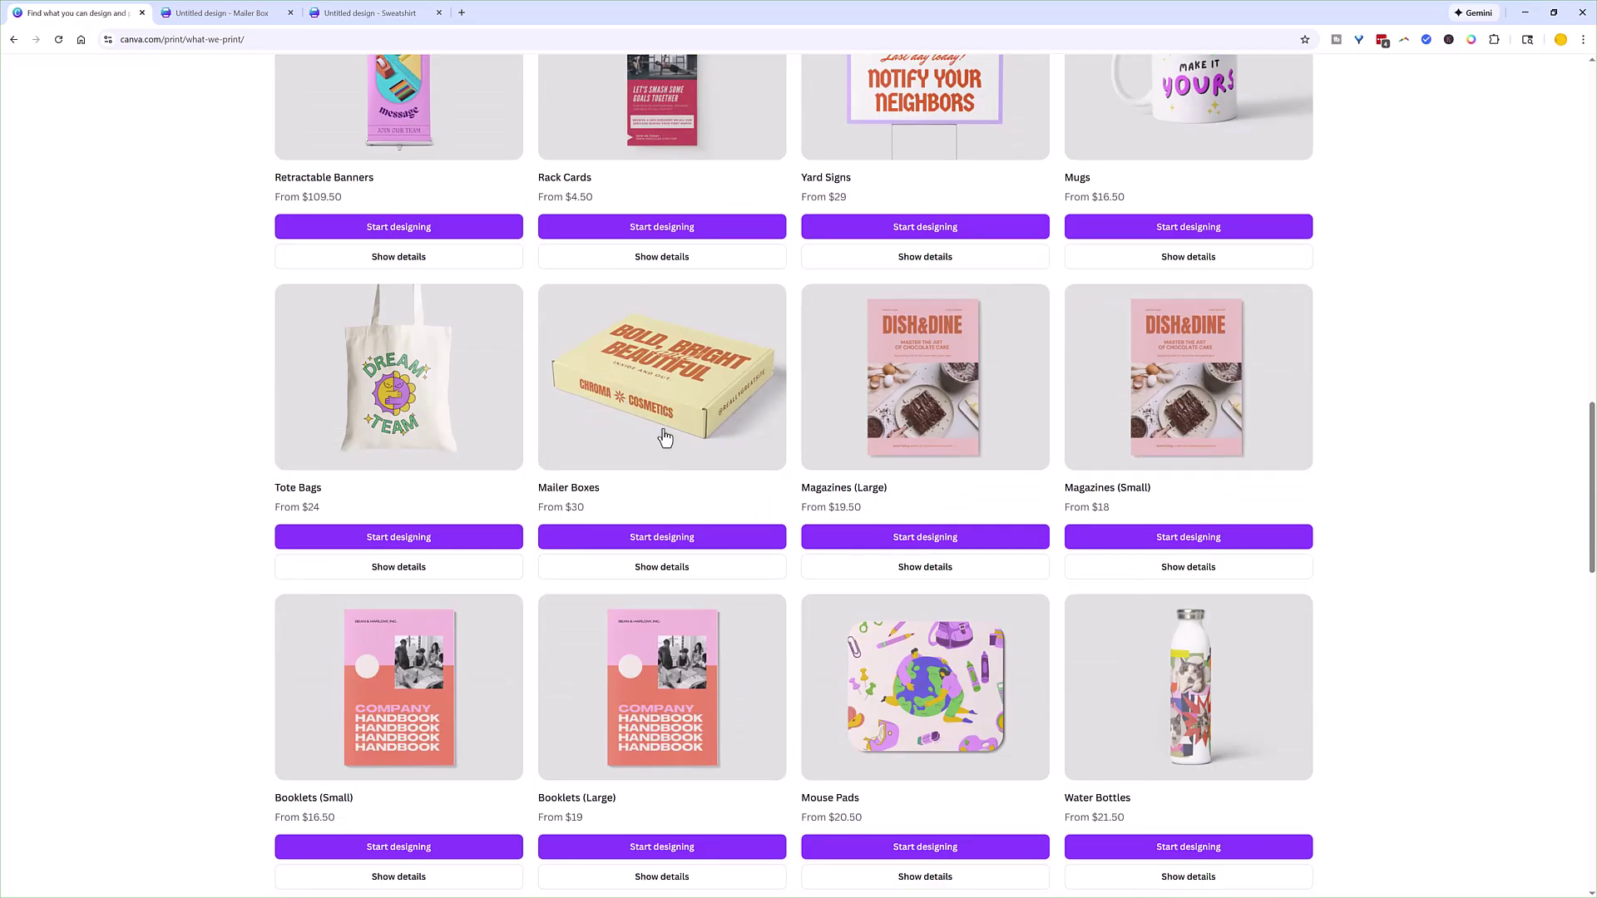
In the Mailer Box design, add the large Christmas pattern and enlarge it from the upper-left corner to cover the box template
click(221, 12)
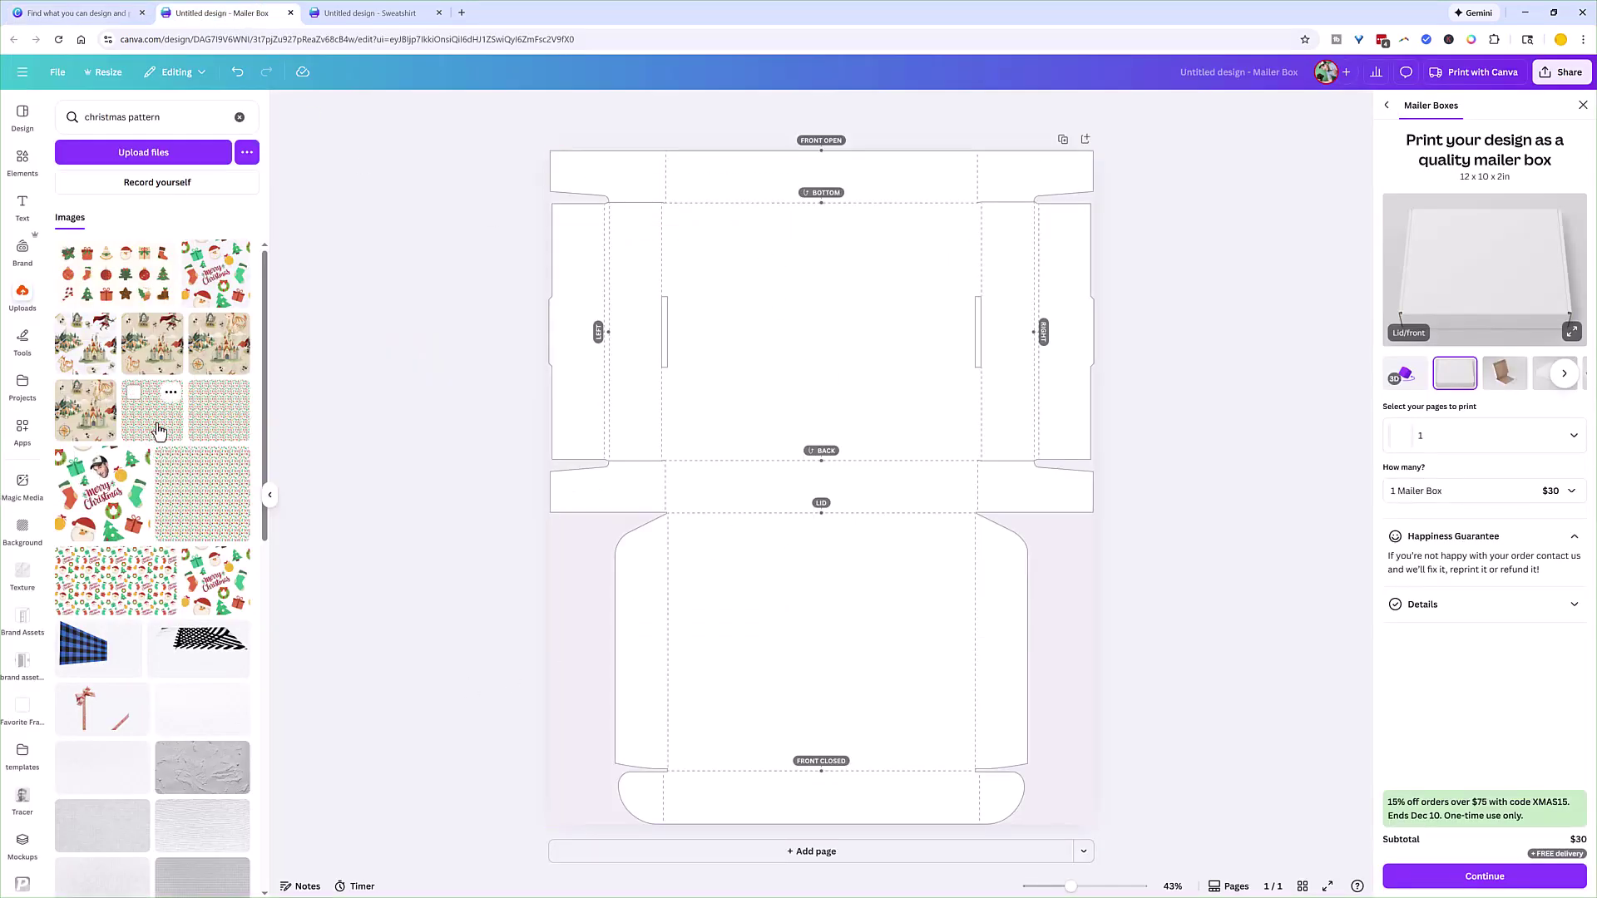
click(158, 430)
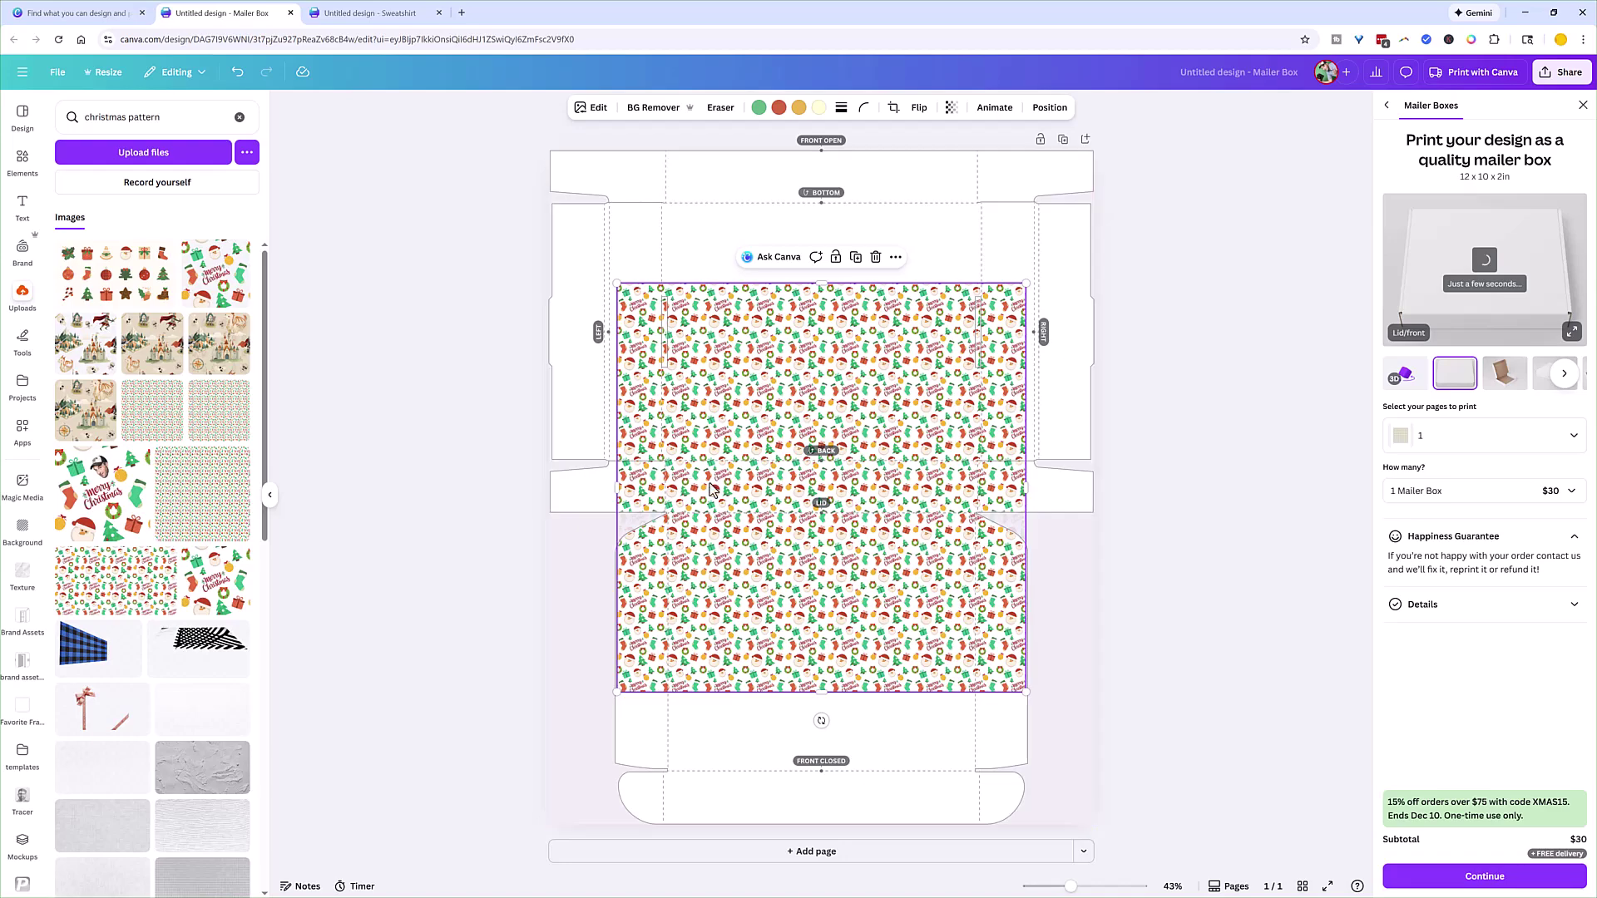
drag(711, 489, 614, 339)
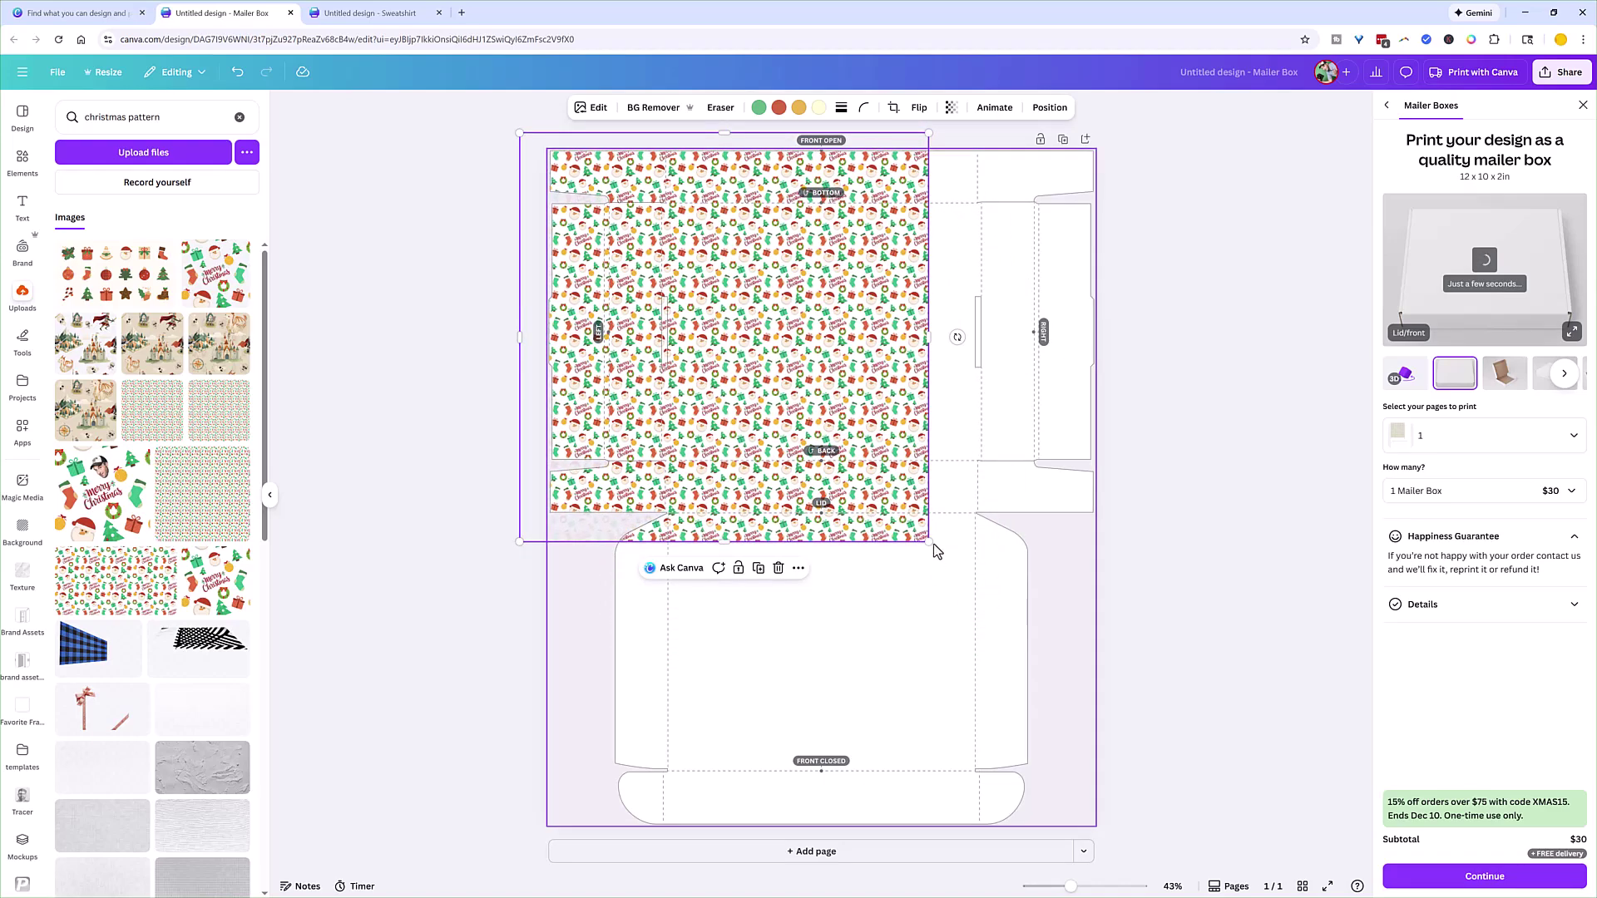
drag(931, 541, 1412, 849)
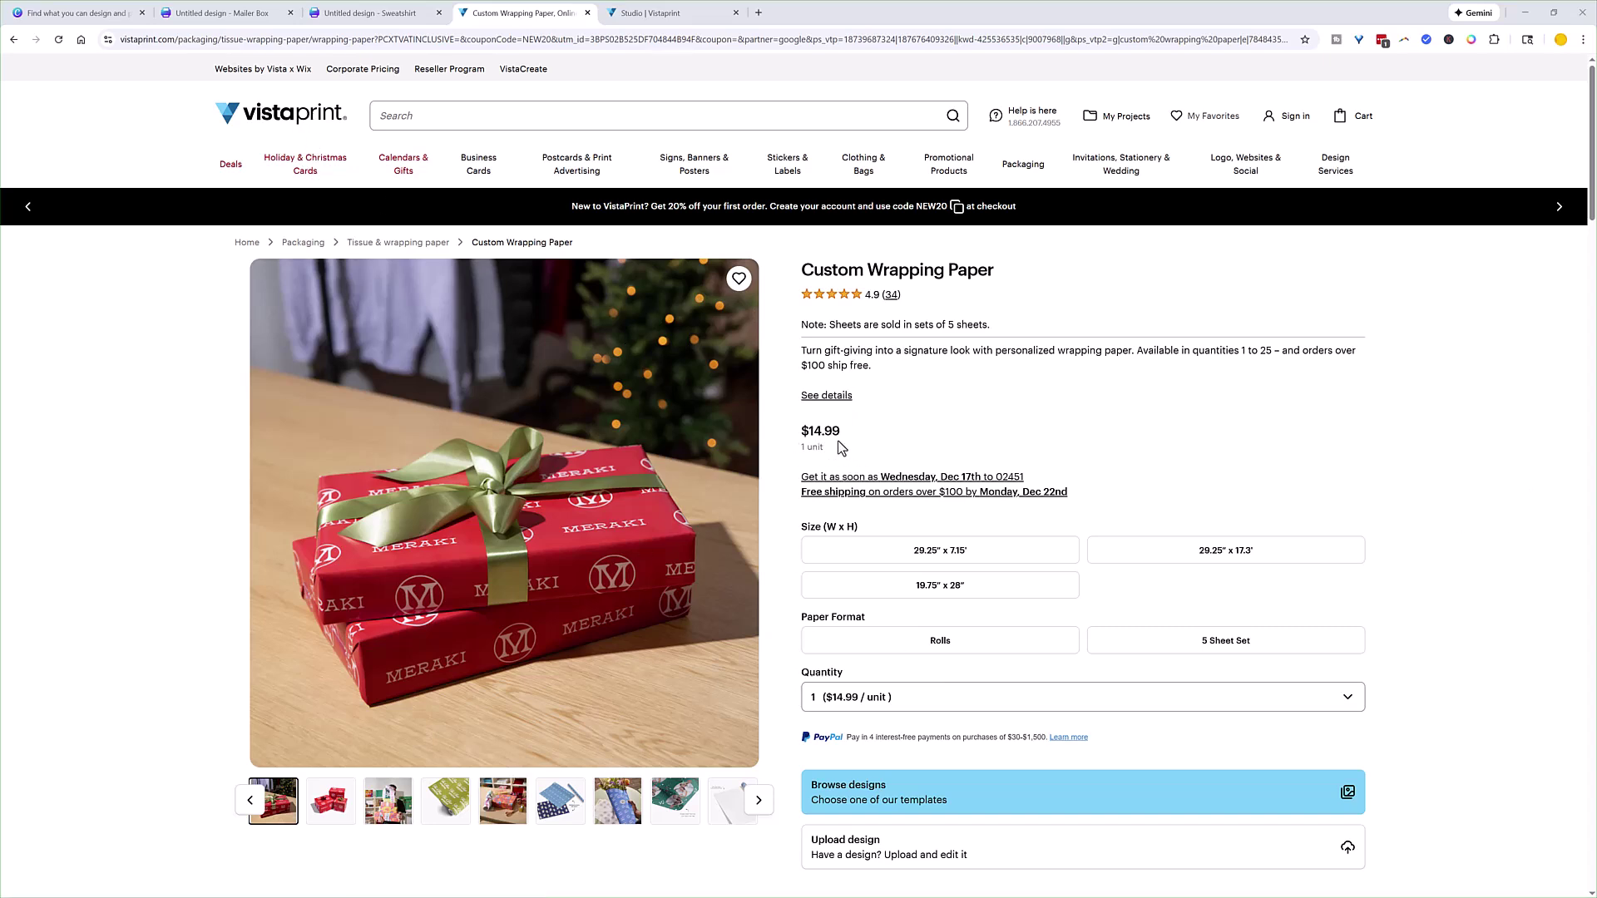
In the VistaPrint Custom Wrapping Paper project, enlarge the Christmas pattern image and shift it slightly over the print area
click(636, 13)
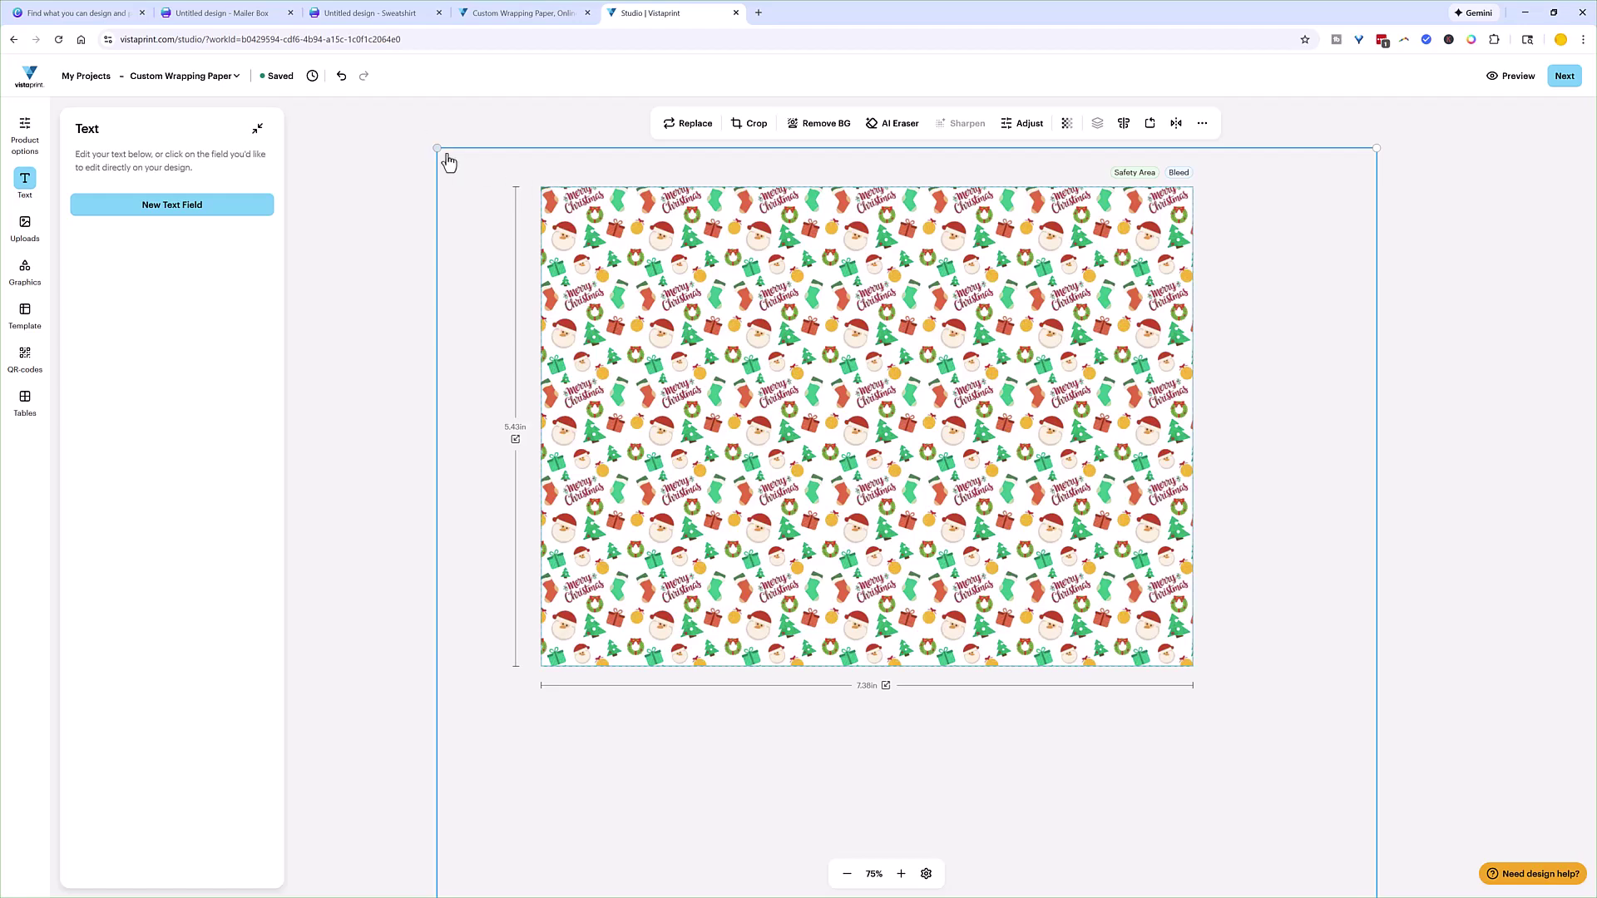
drag(448, 161, 383, 95)
drag(677, 315, 687, 325)
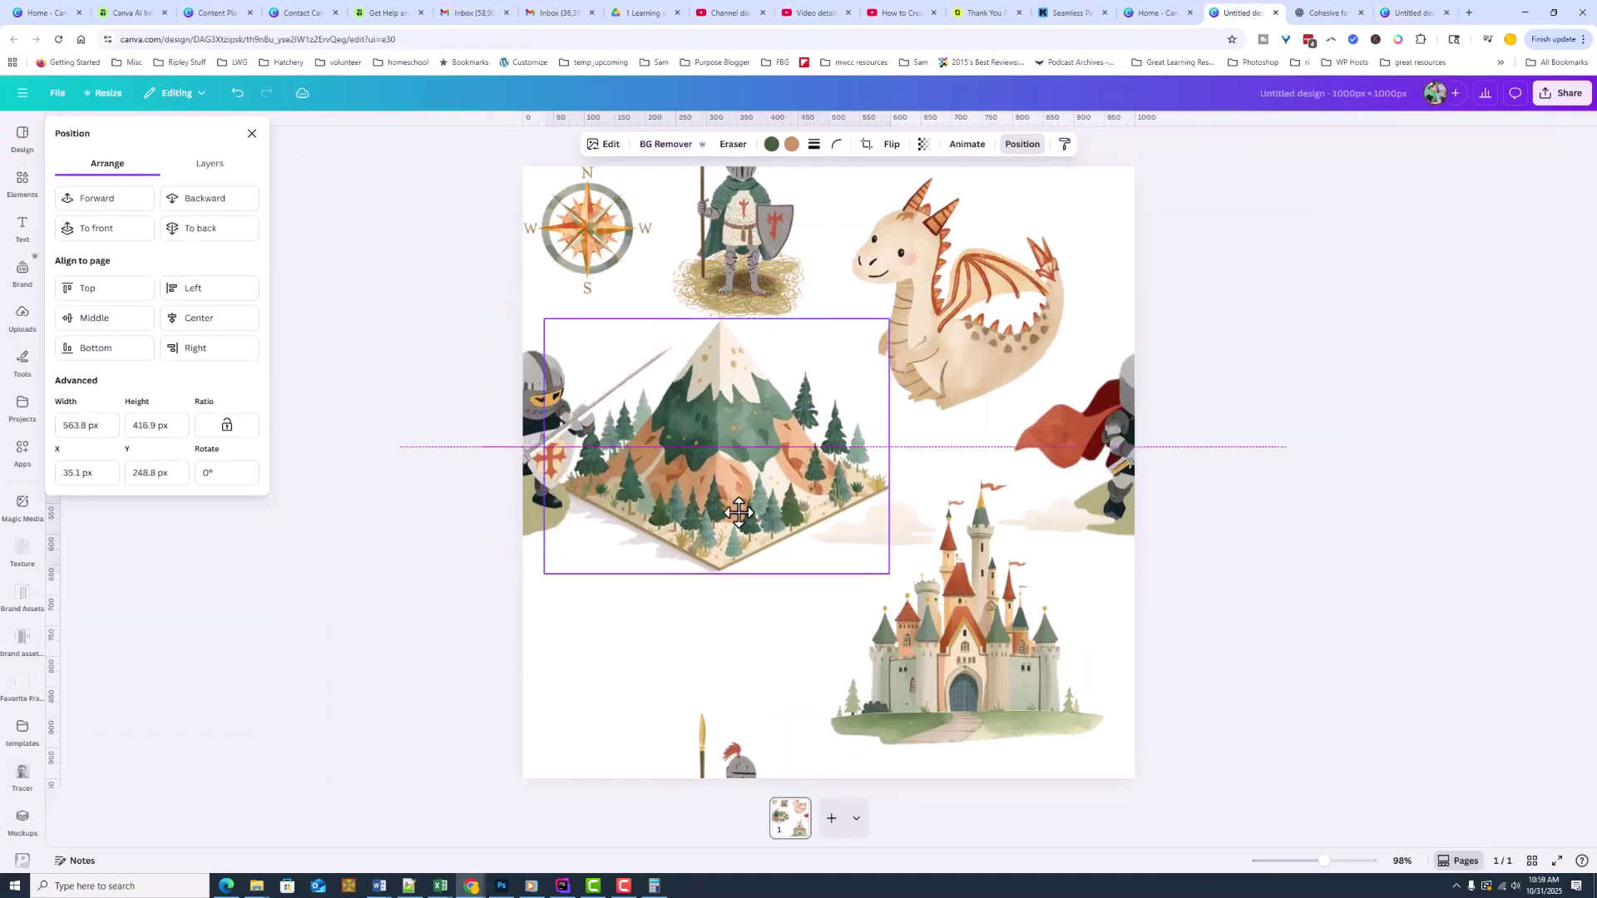
In the 1000 × 1000 px knight design, move the mountain partly past the page's left edge, to about X -71 px, Y 230 px
drag(694, 490, 635, 453)
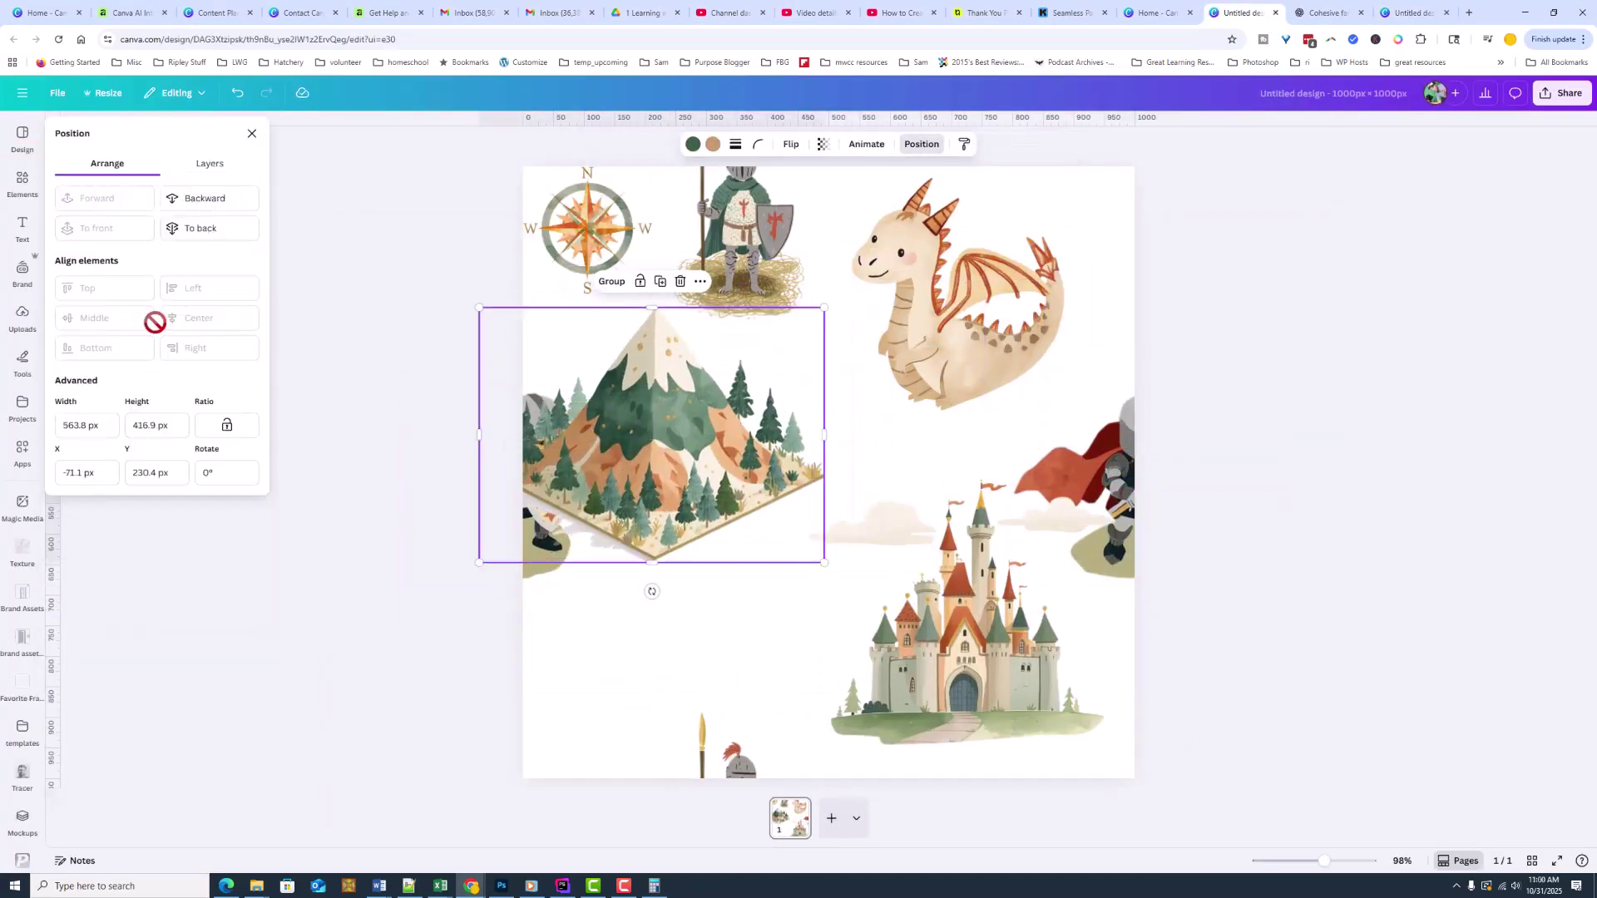